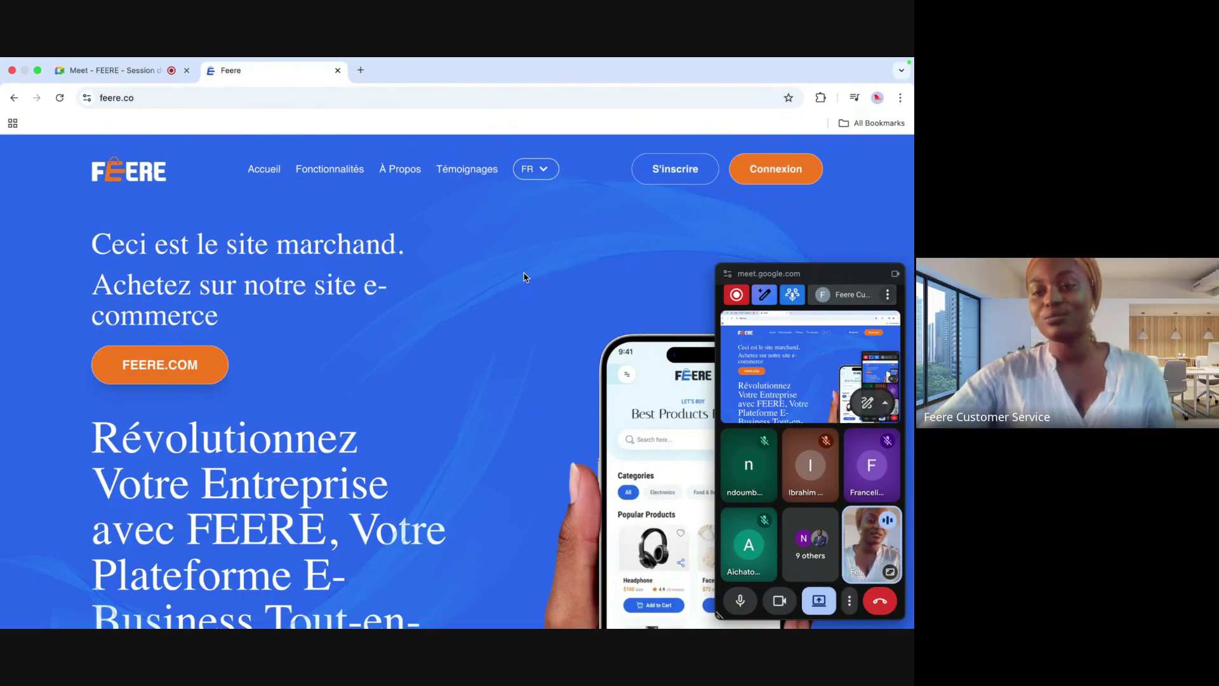
# Step: Sign in to FEERE from feere.co using the saved phone-number login suggestion
pyautogui.click(895, 275)
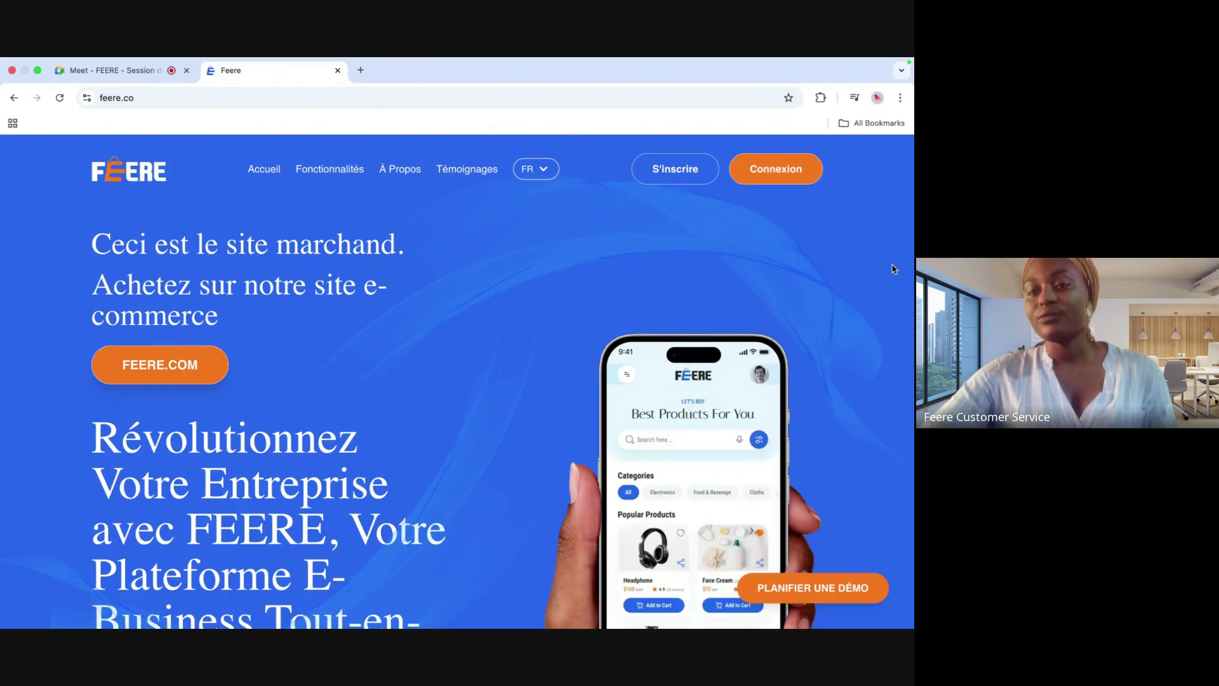
pyautogui.click(796, 177)
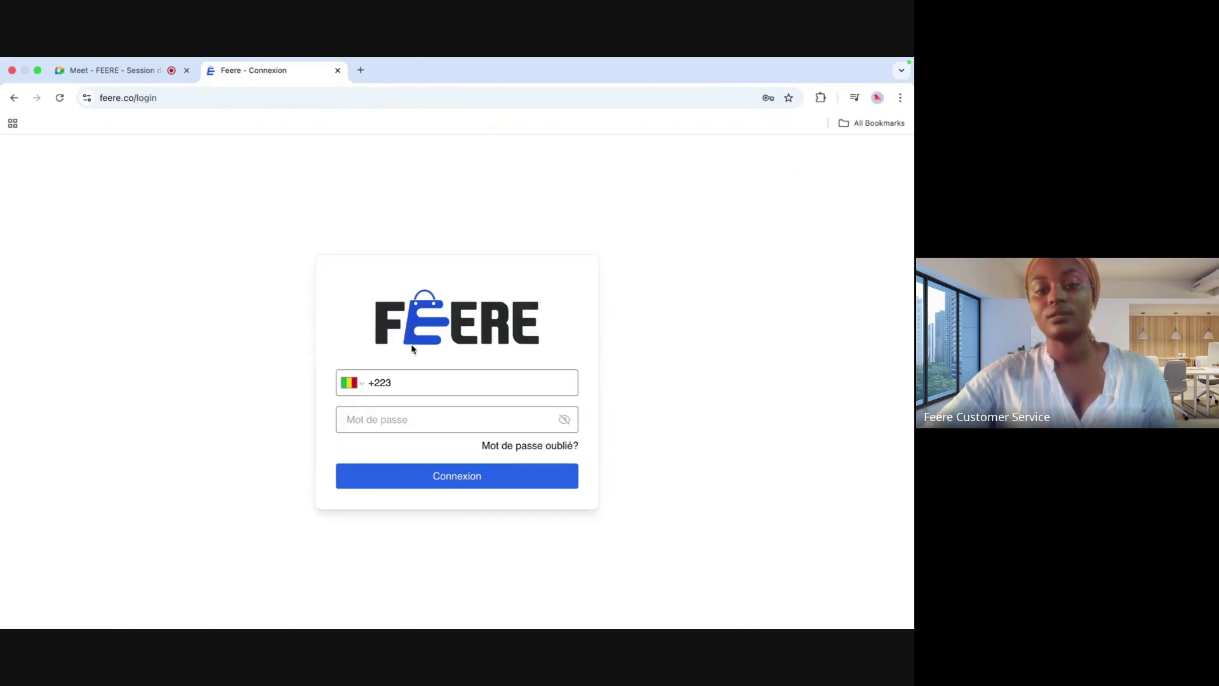
pyautogui.click(398, 382)
pyautogui.write('75 75')
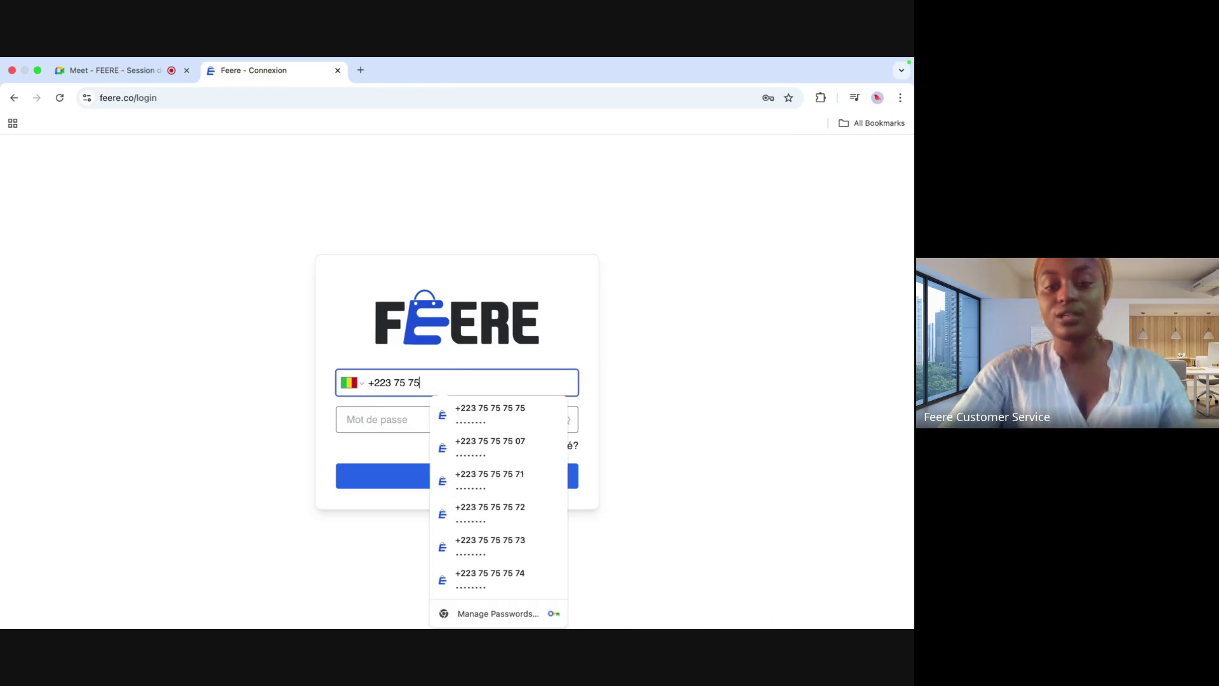
pyautogui.click(465, 422)
pyautogui.click(448, 487)
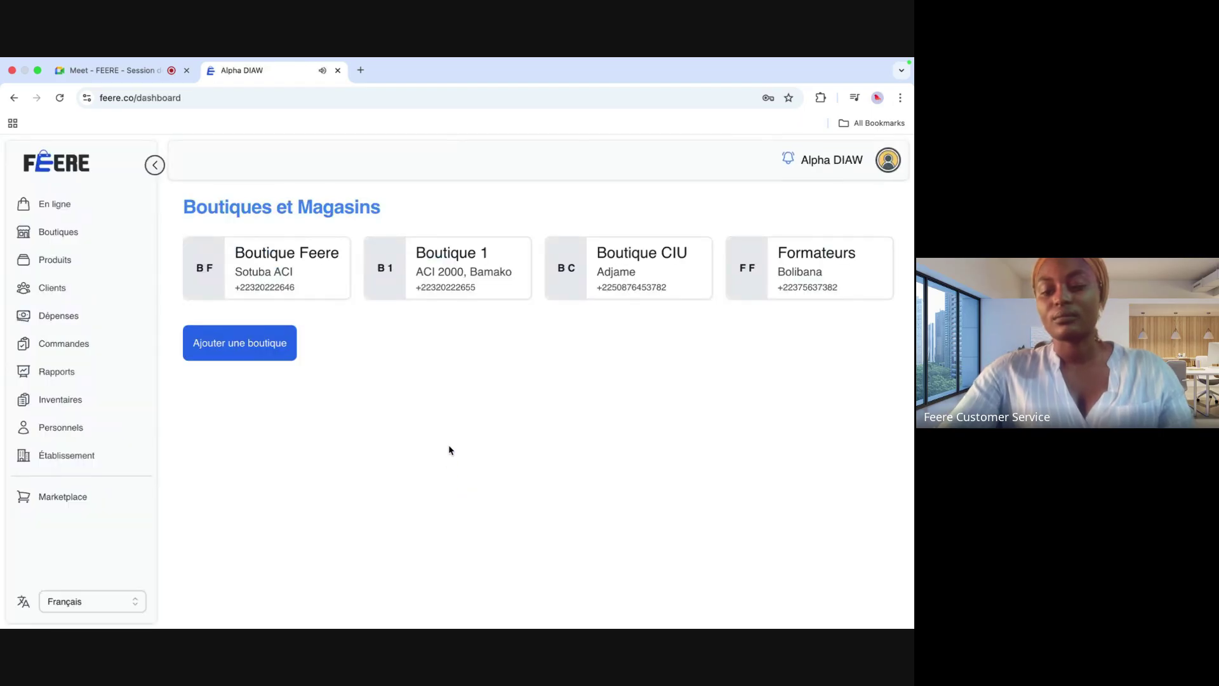
pyautogui.press('XF86AudioRaiseVolume')
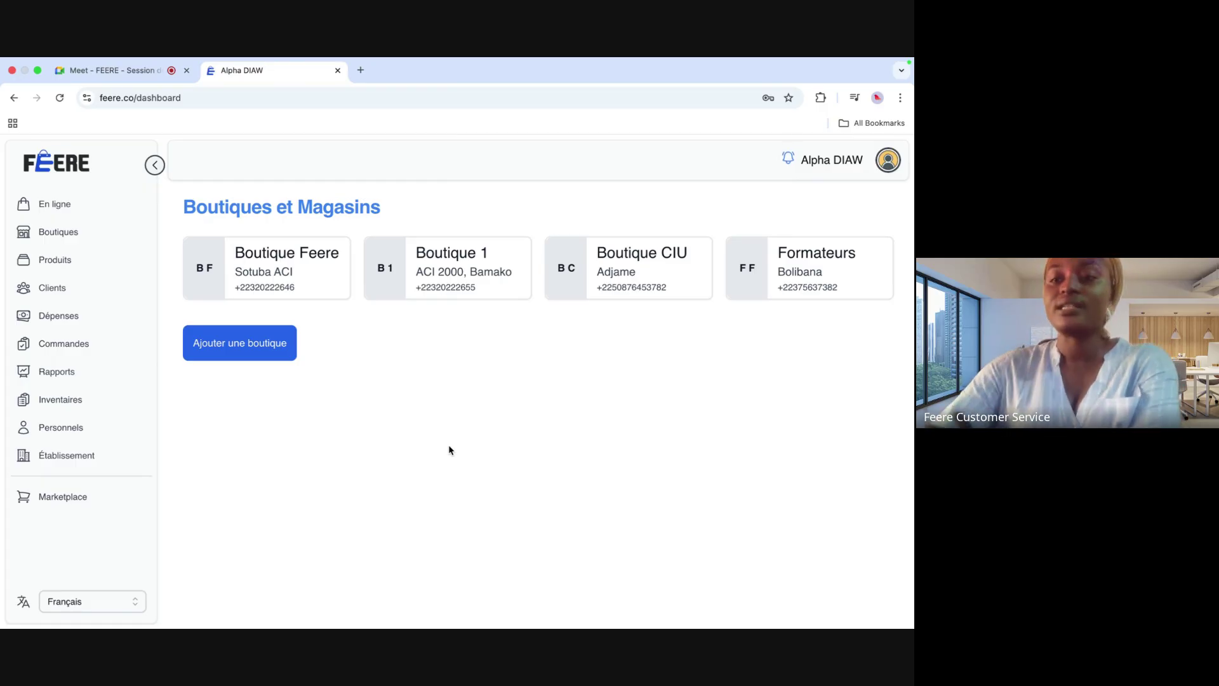
pyautogui.click(888, 162)
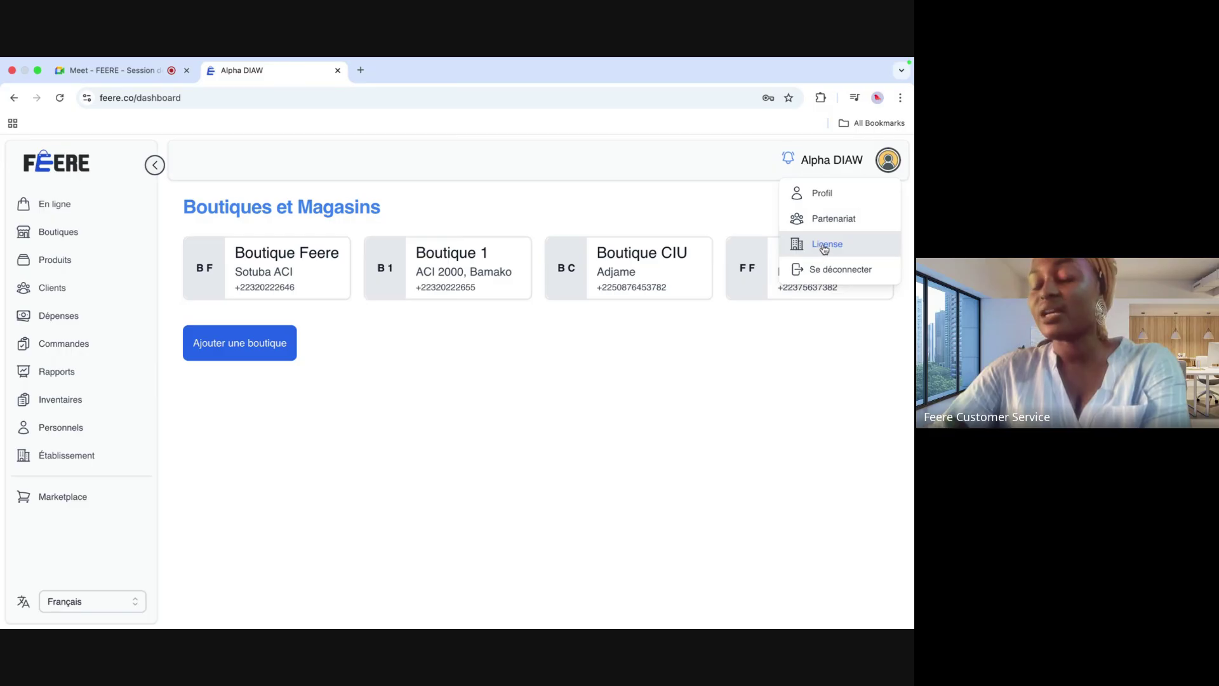
pyautogui.click(781, 322)
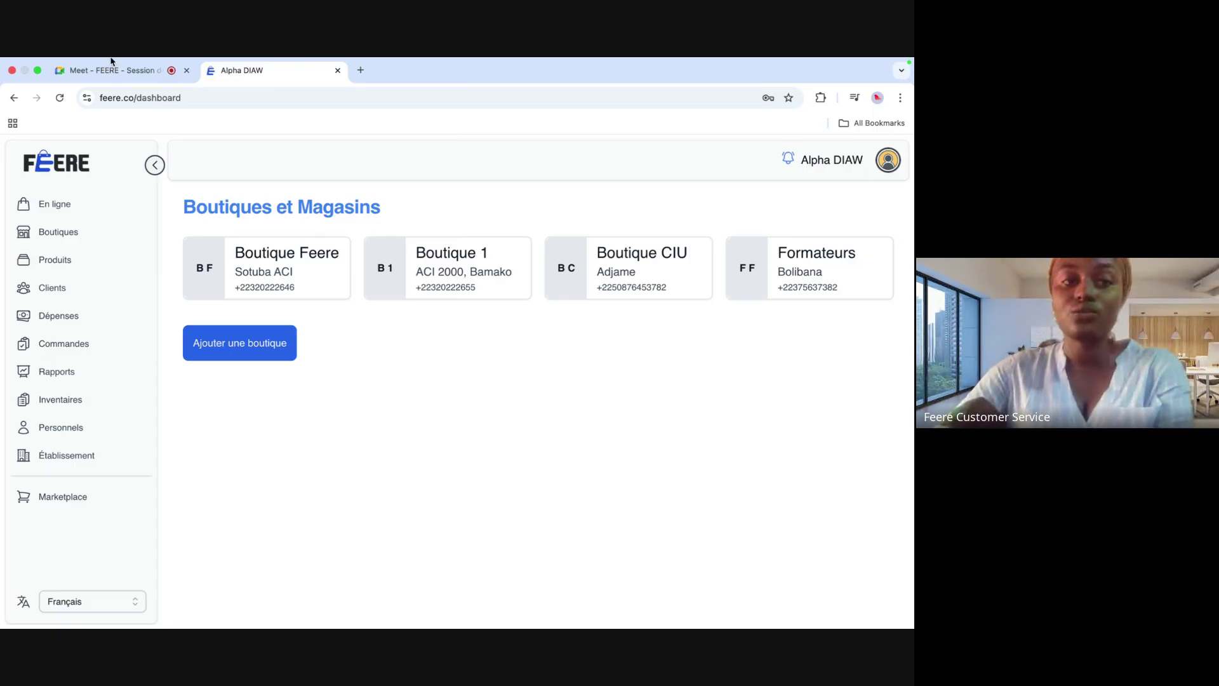
# Step: Admit the waiting guest into the Google Meet call and return to the FEERE dashboard
pyautogui.click(111, 82)
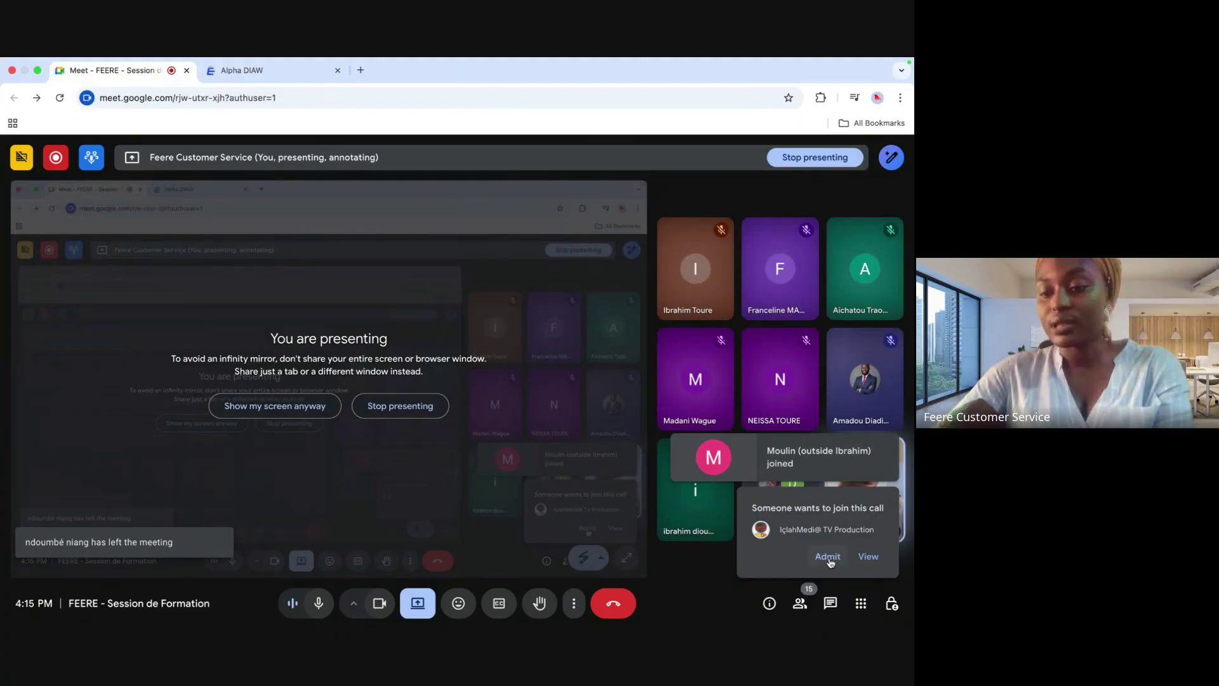
pyautogui.click(827, 557)
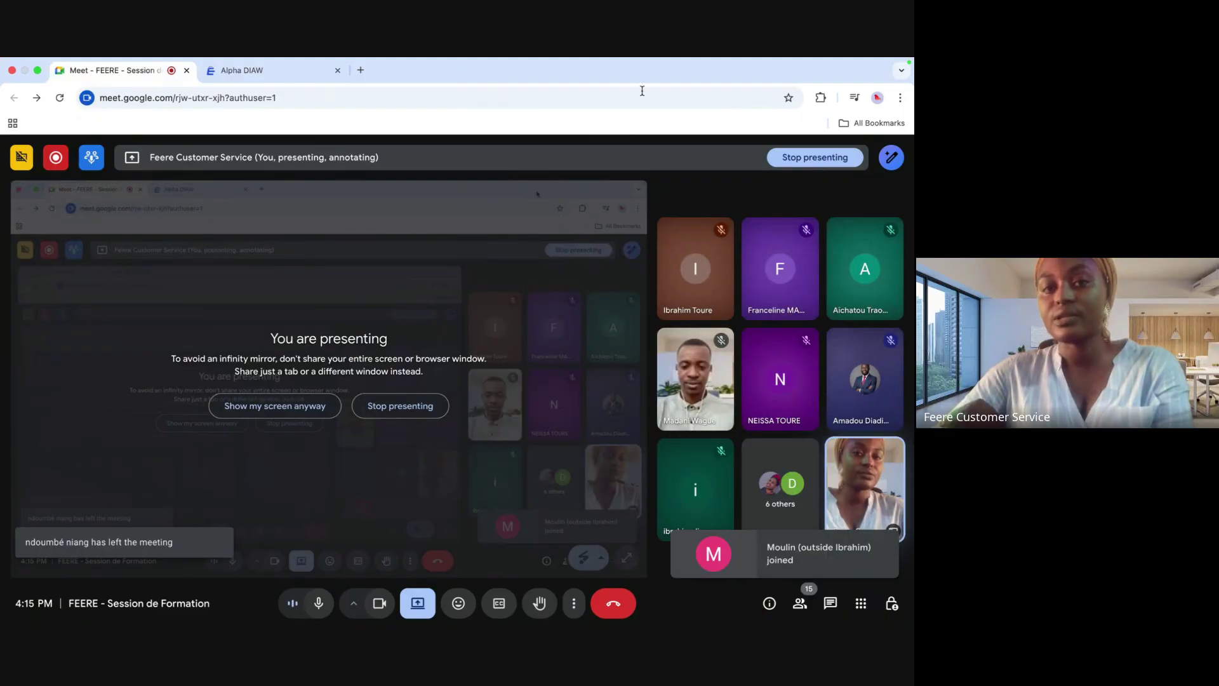
pyautogui.click(260, 89)
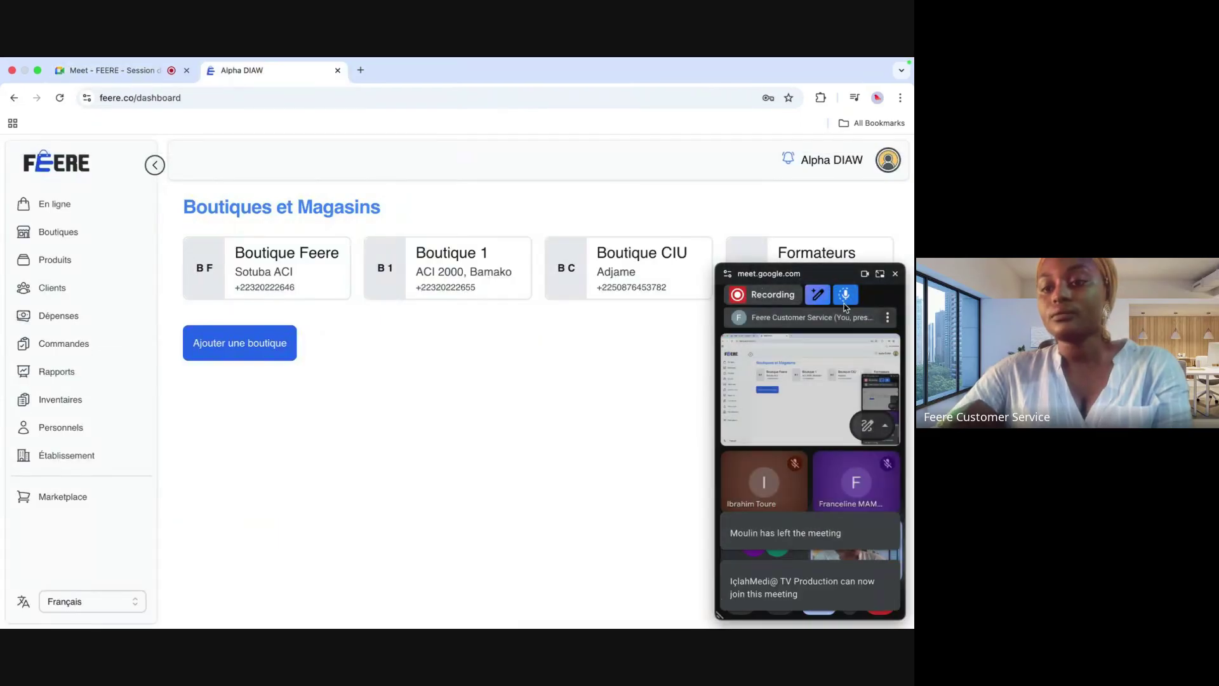
pyautogui.click(895, 275)
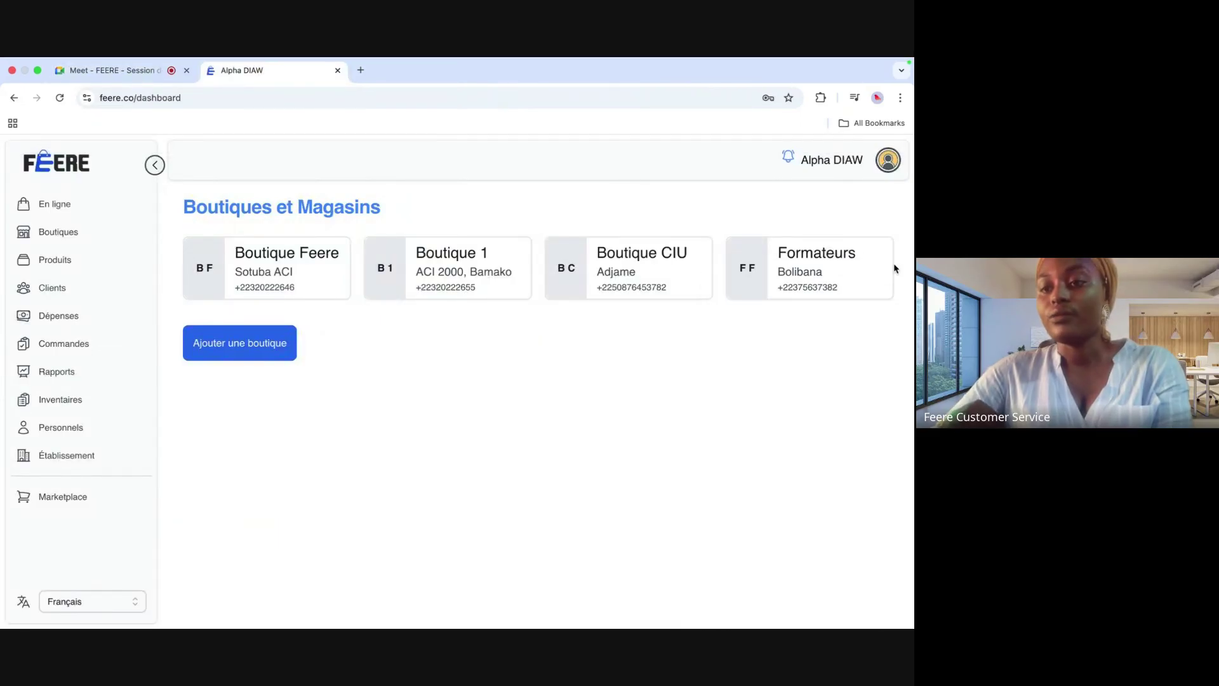
pyautogui.click(888, 160)
# Step: Open the Partenariats page showing the 2026-01 invoice covering 4 shops
pyautogui.click(847, 219)
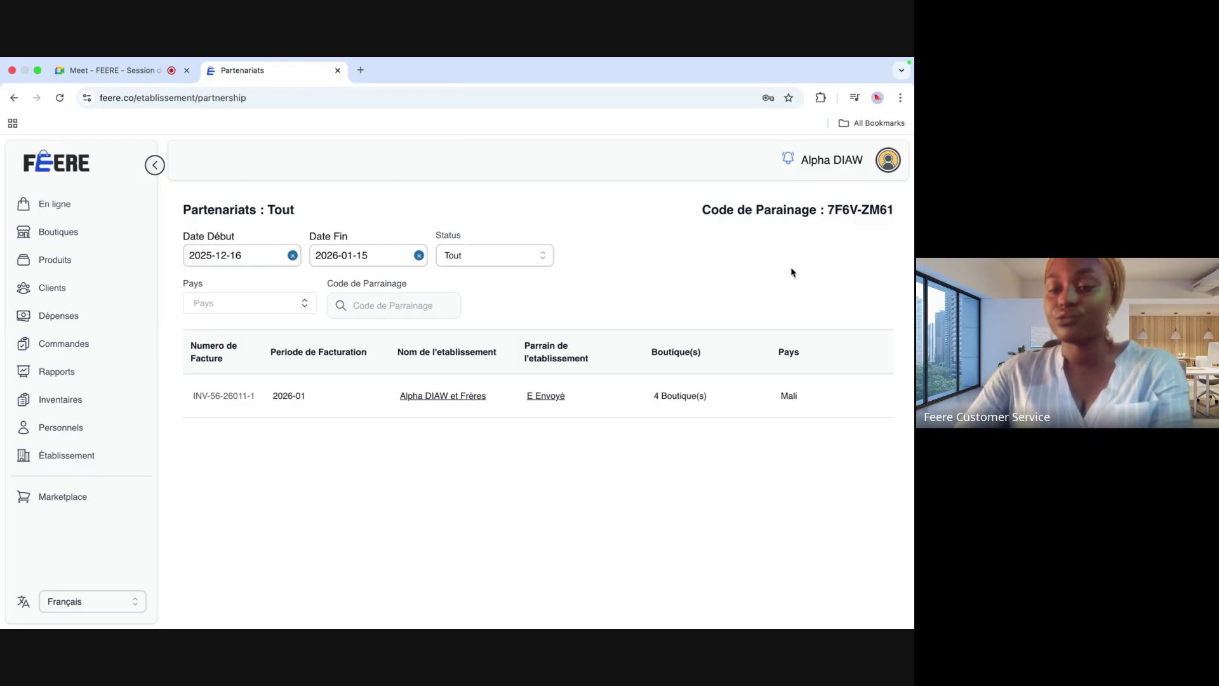
pyautogui.click(117, 69)
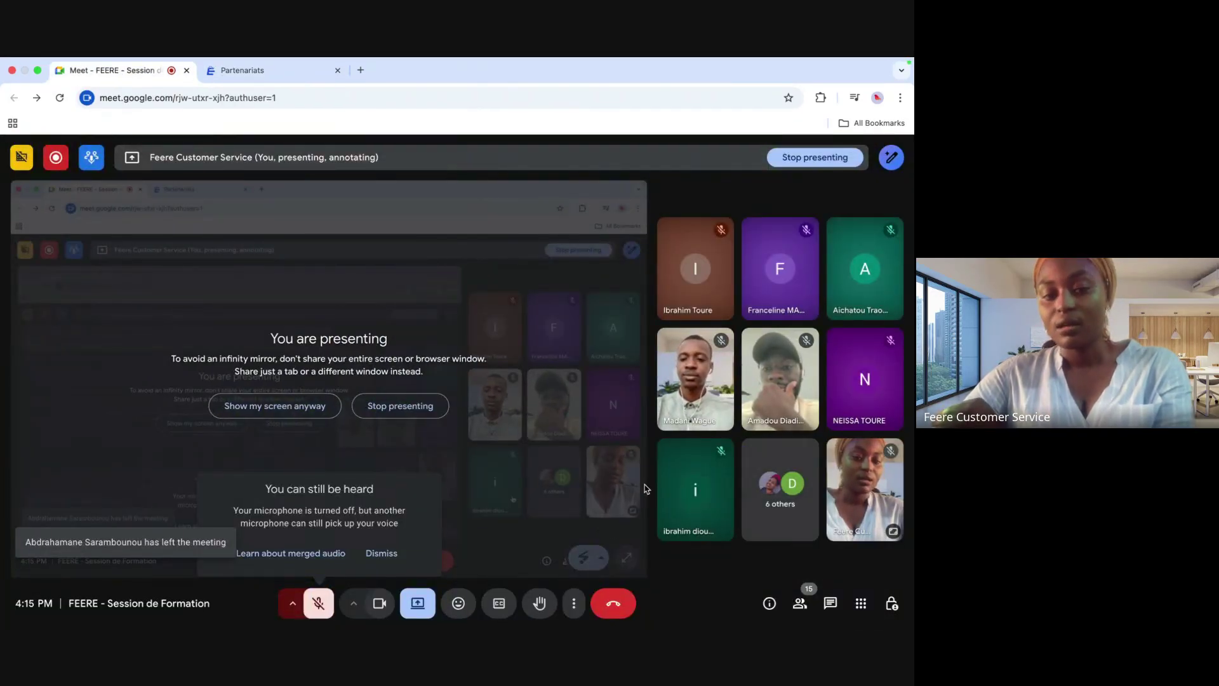
pyautogui.click(260, 70)
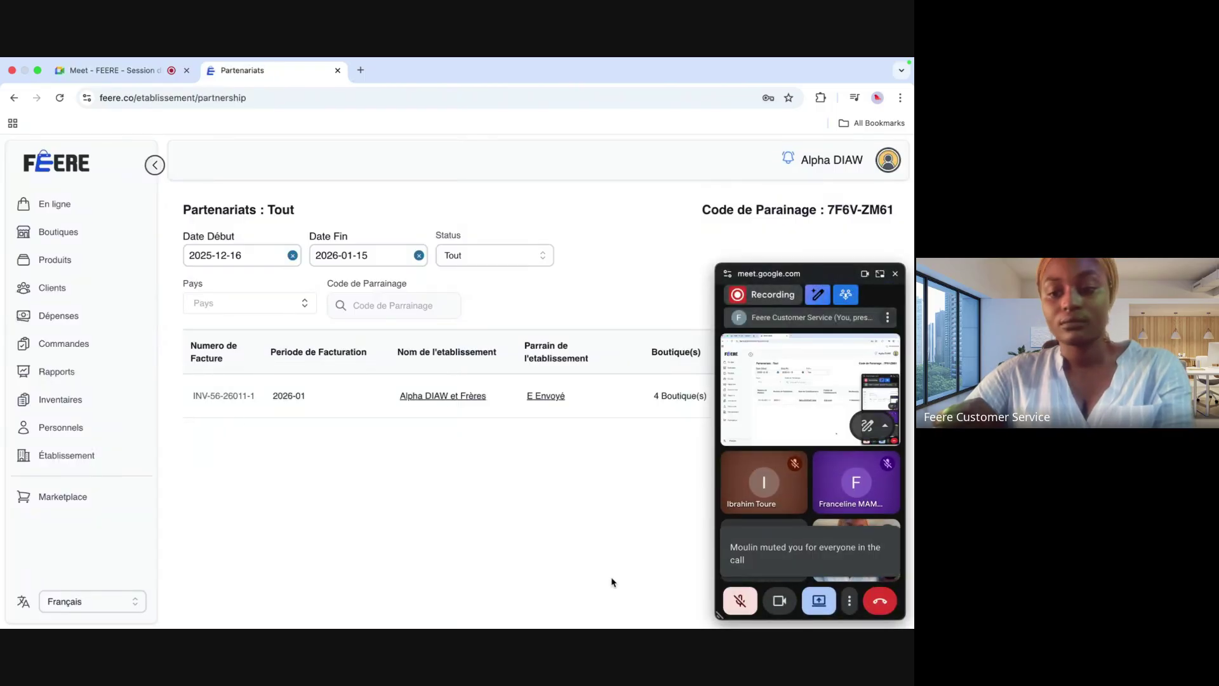
# Step: Toggle the microphone and camera in the Meet mini-window, ending with both on
pyautogui.click(750, 605)
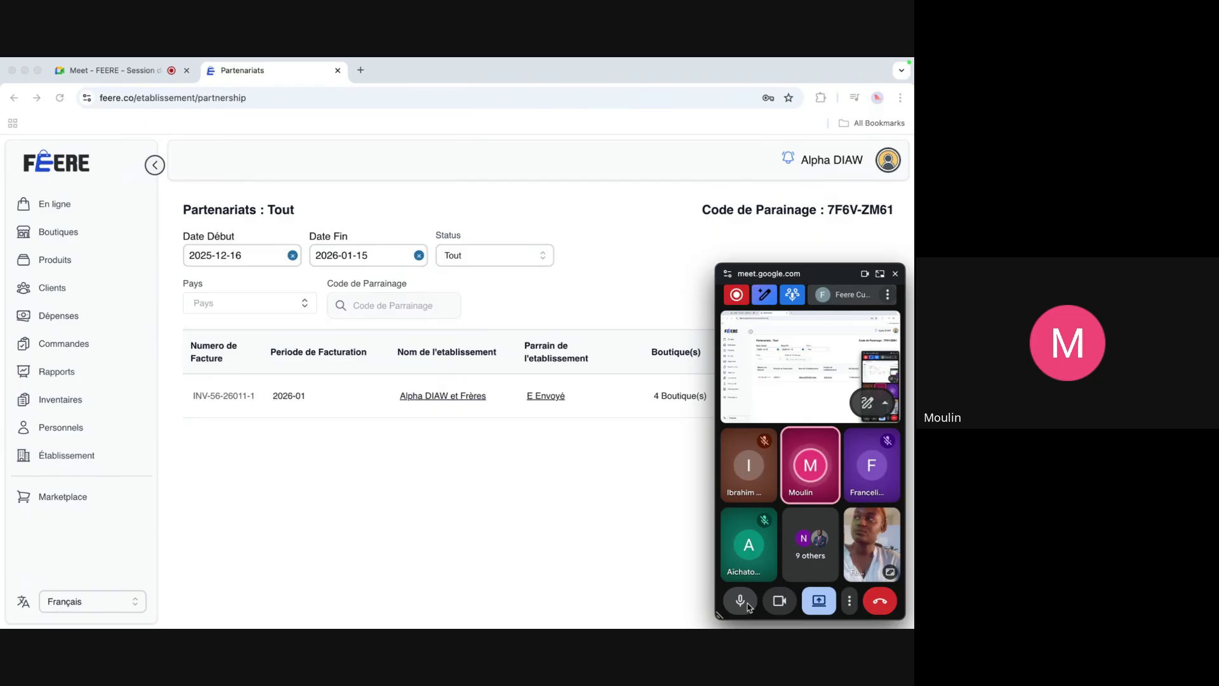
pyautogui.click(746, 607)
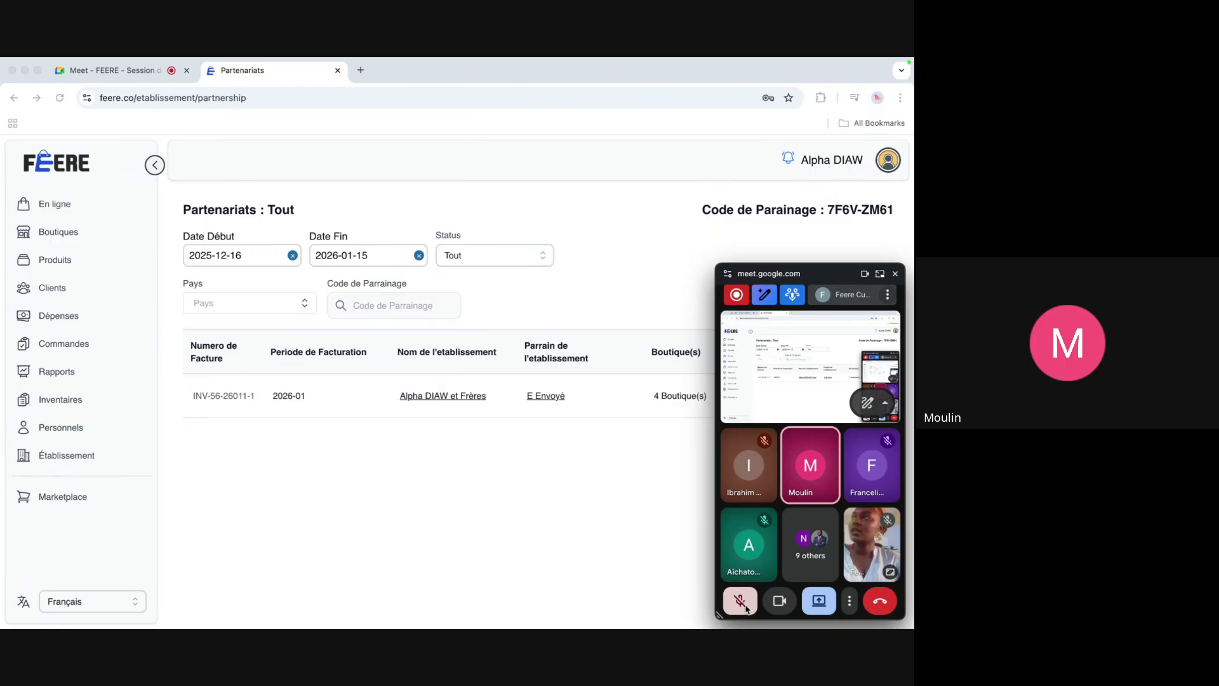
pyautogui.click(787, 608)
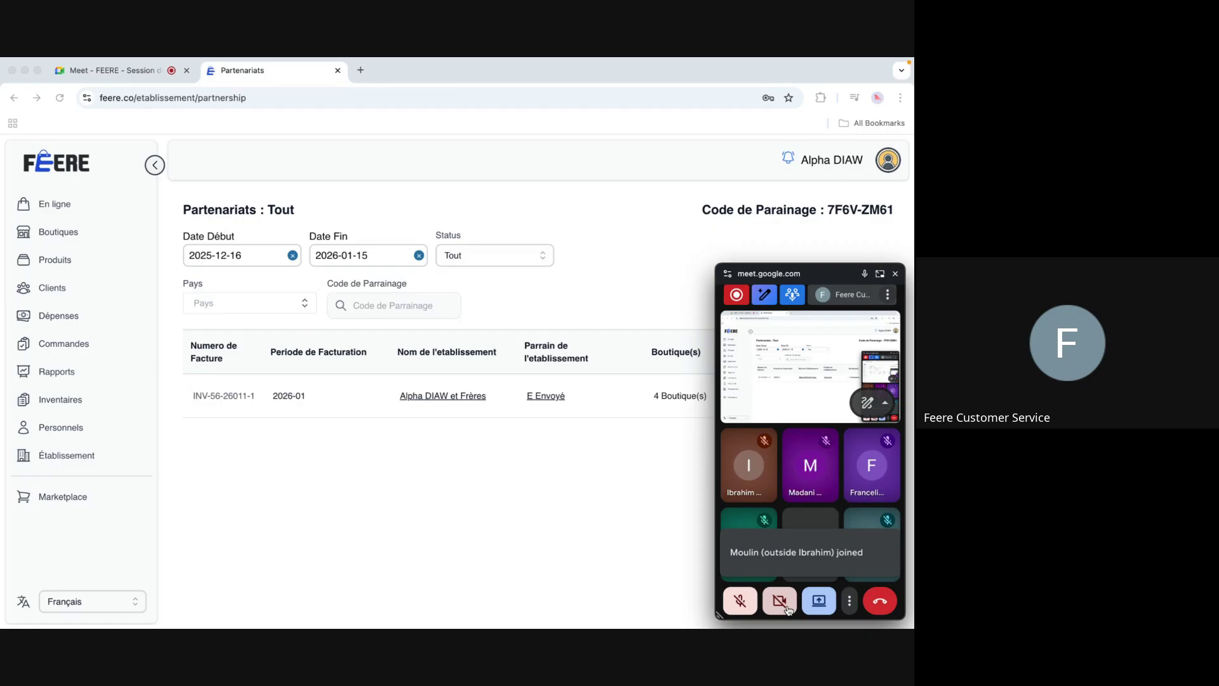
pyautogui.click(740, 601)
pyautogui.click(781, 602)
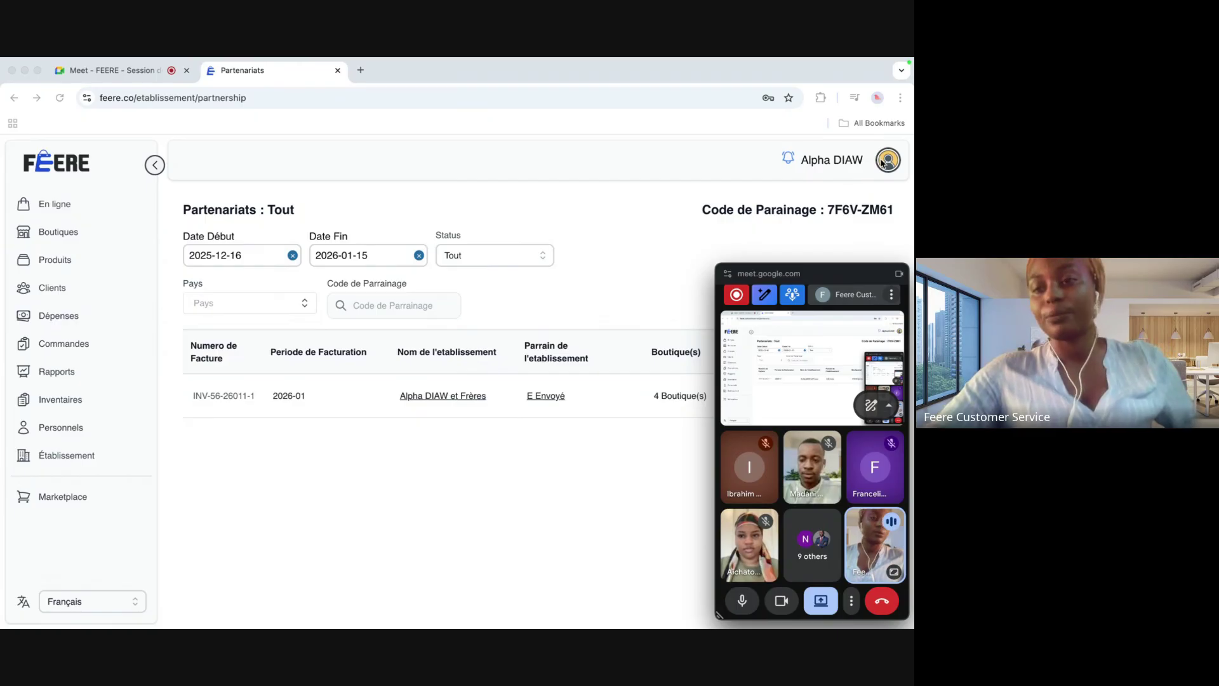
pyautogui.click(894, 252)
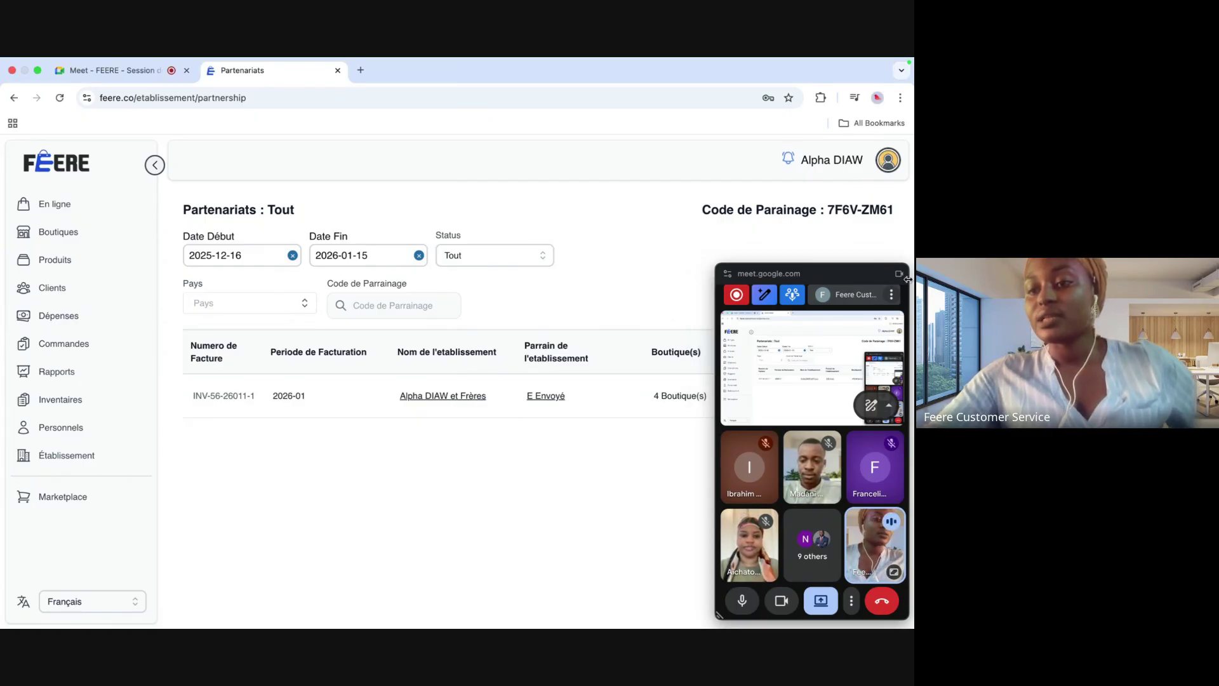
# Step: Open the Licence page and check the 80 USD renewal with 1 Month selected
pyautogui.click(888, 161)
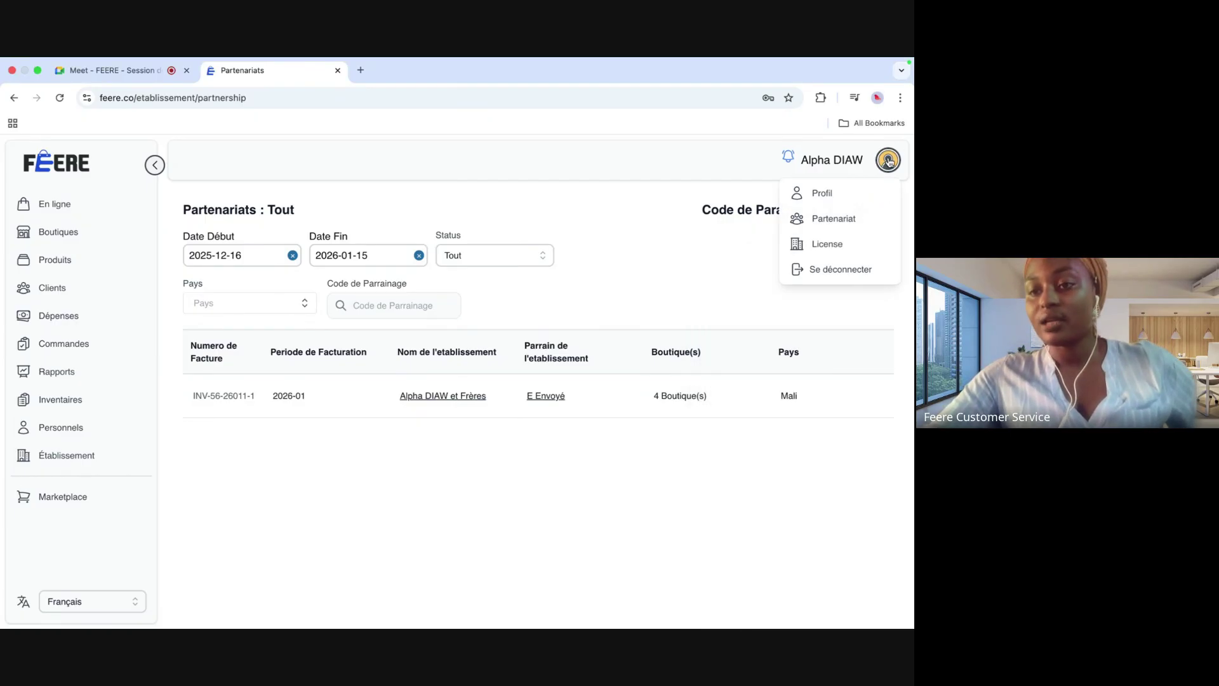
pyautogui.click(842, 248)
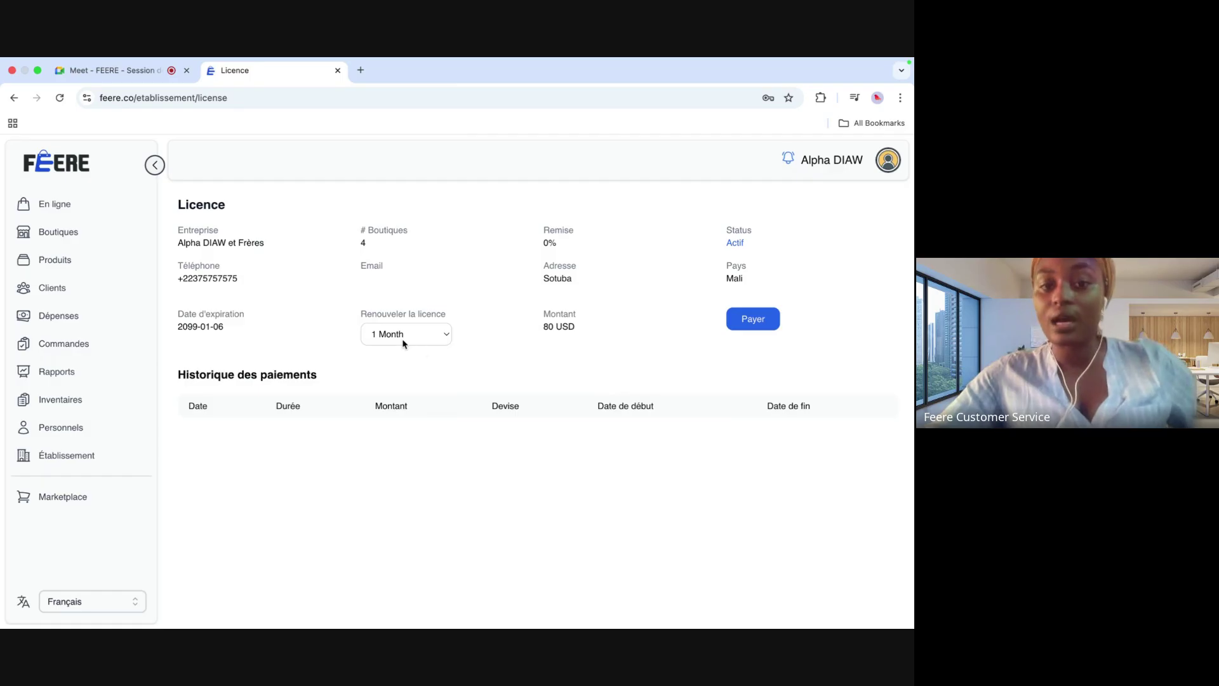
pyautogui.click(447, 335)
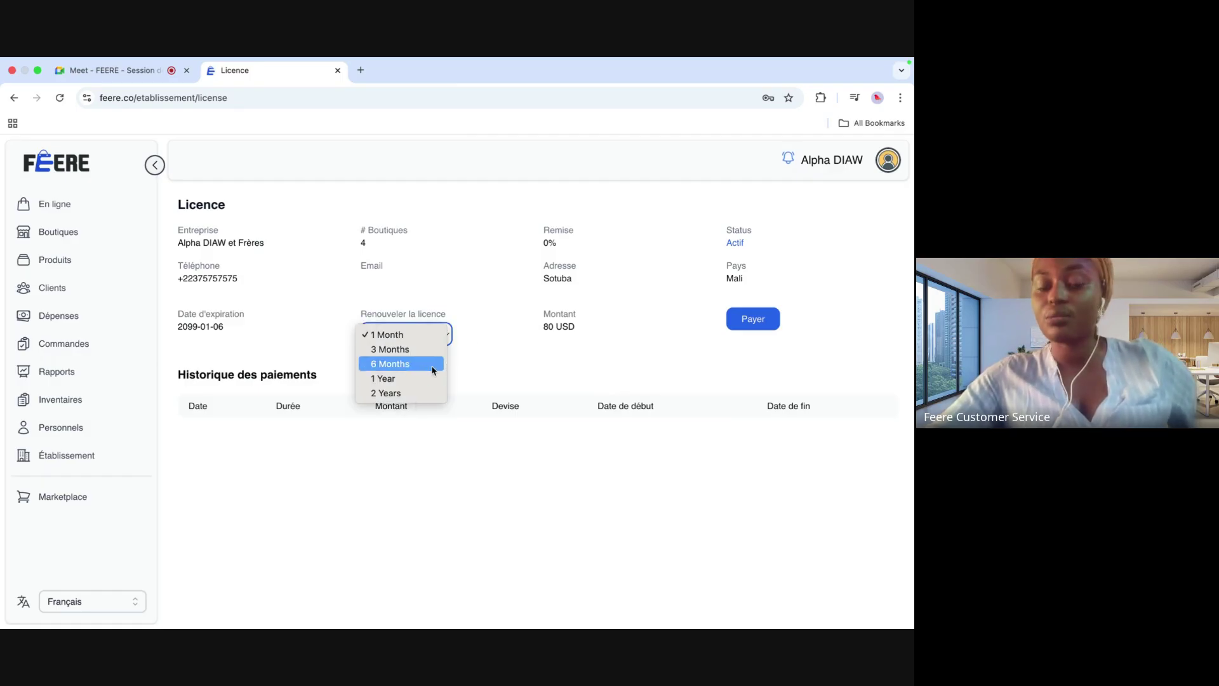
pyautogui.click(479, 369)
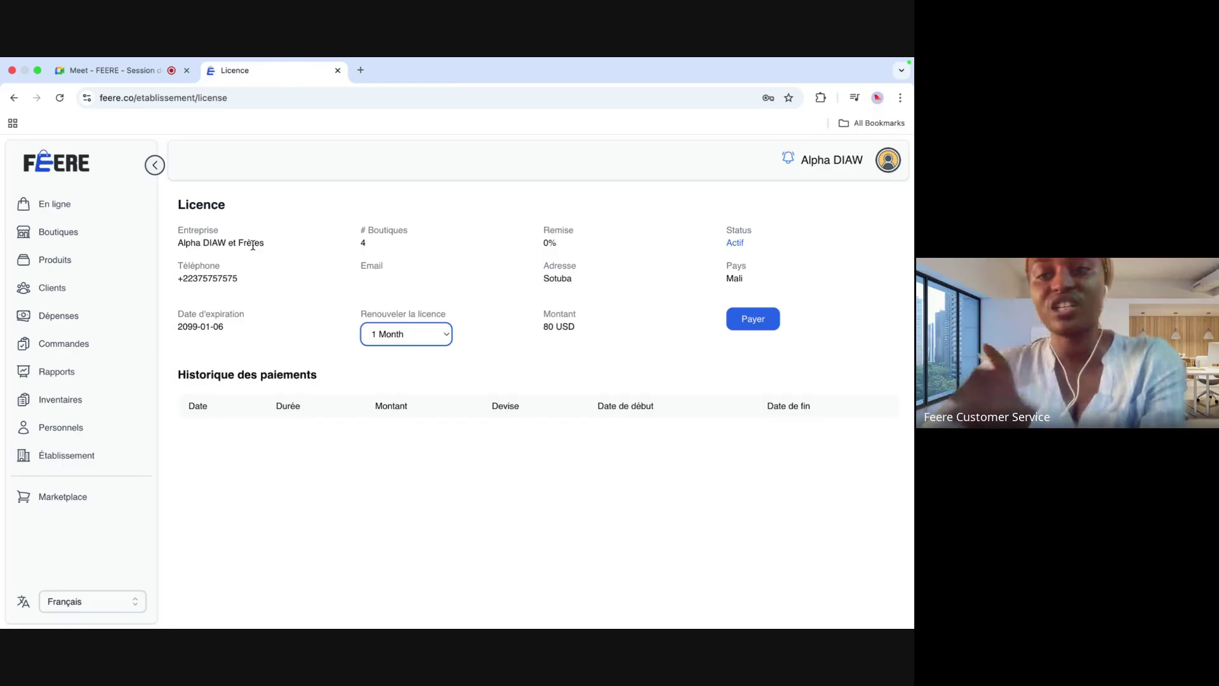
pyautogui.click(884, 163)
# Step: Cut the profile's Nom complet down to the first name, save, and view En ligne orders
pyautogui.click(828, 195)
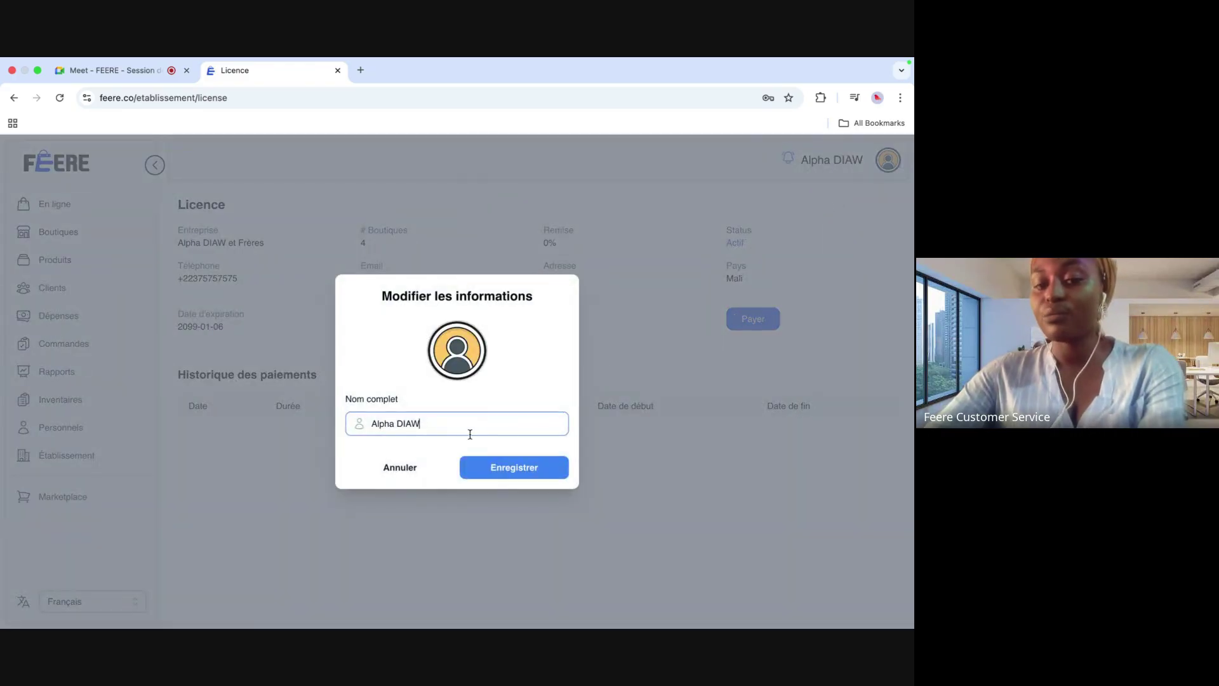
pyautogui.press('BackSpace')
pyautogui.press('BackSpace')
pyautogui.press('BackSpace')
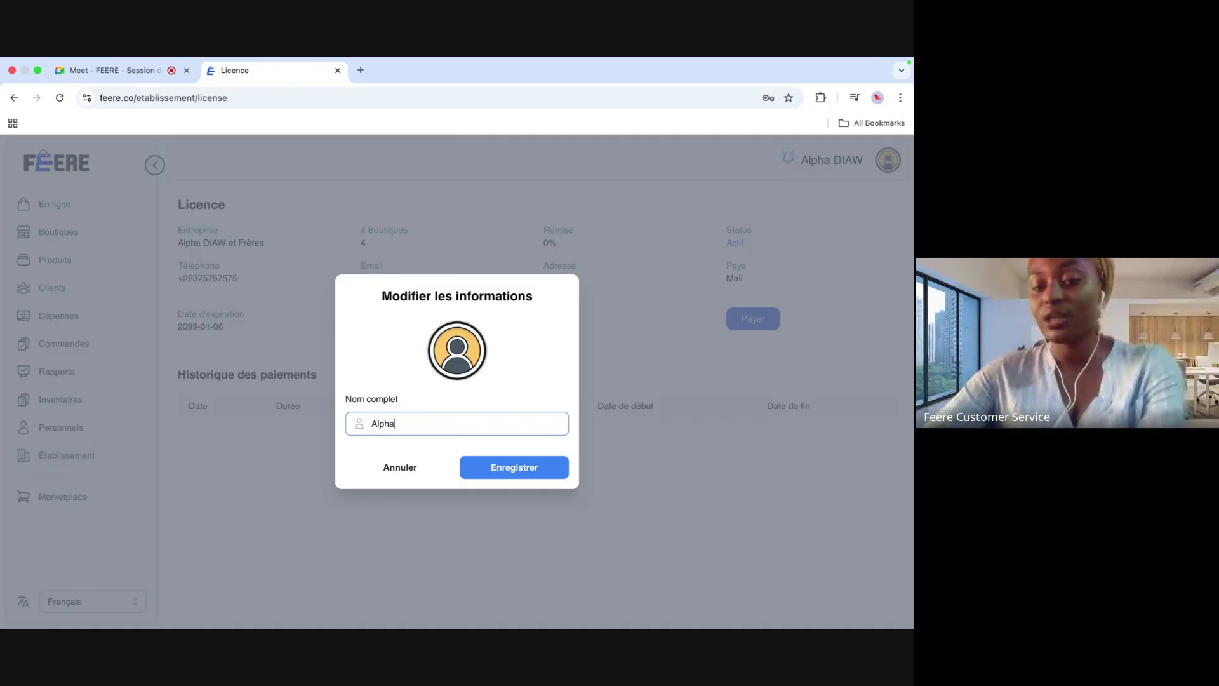
pyautogui.click(516, 471)
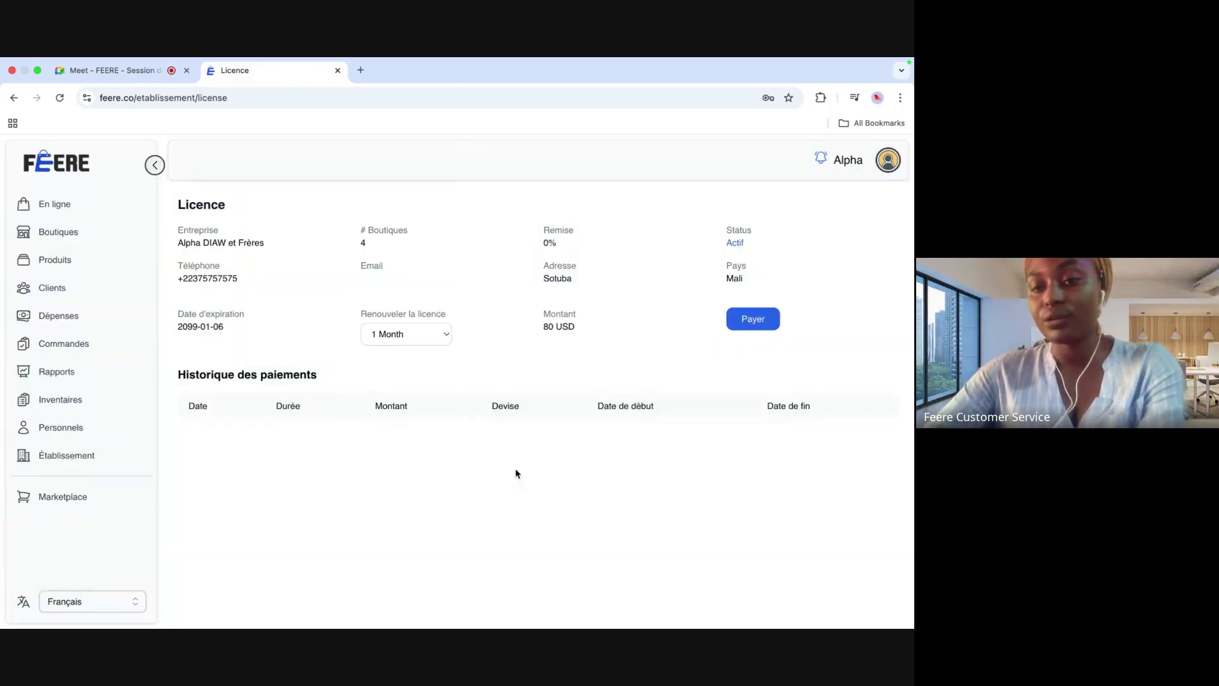
pyautogui.click(822, 161)
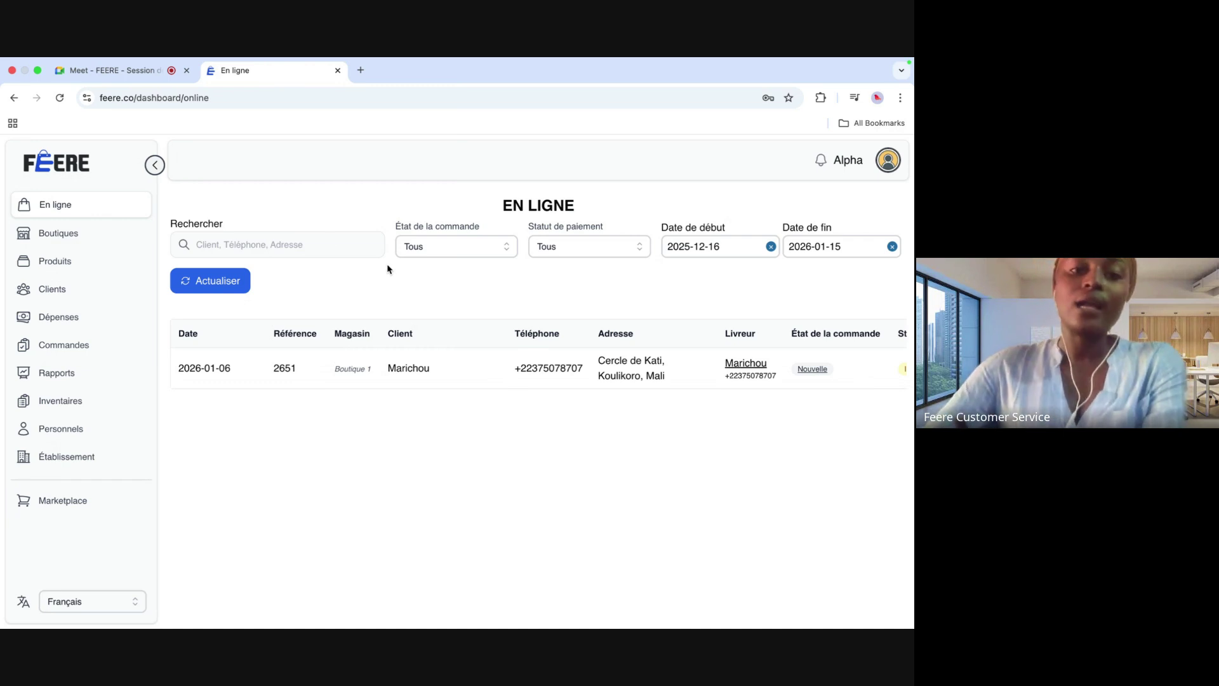
# Step: Review all columns of the four-shop Boutiques table and begin a new shop entry
pyautogui.click(71, 235)
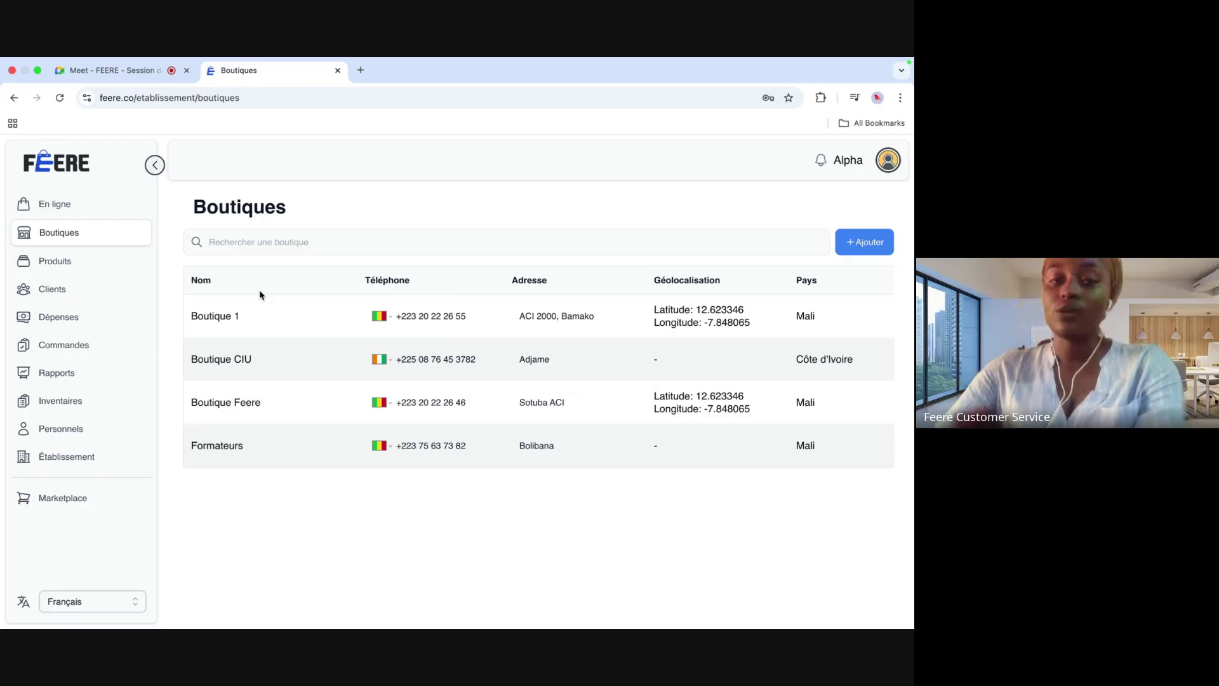
pyautogui.hscroll(6, 456, 359)
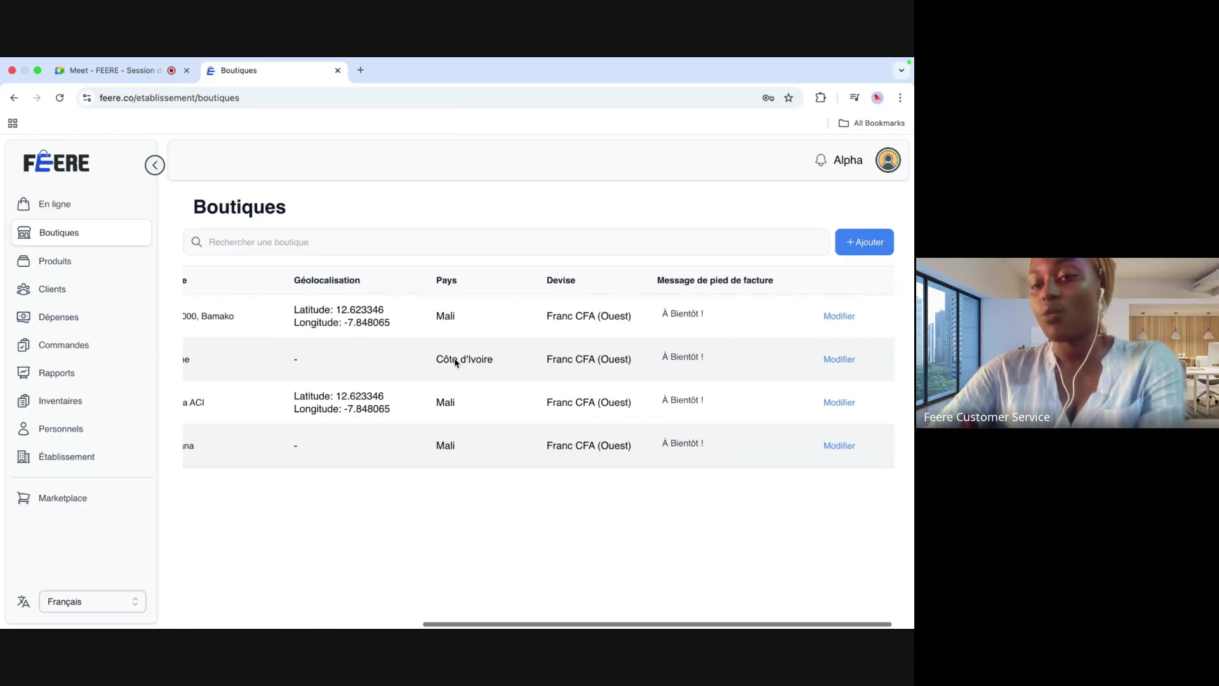
pyautogui.hscroll(-6, 456, 359)
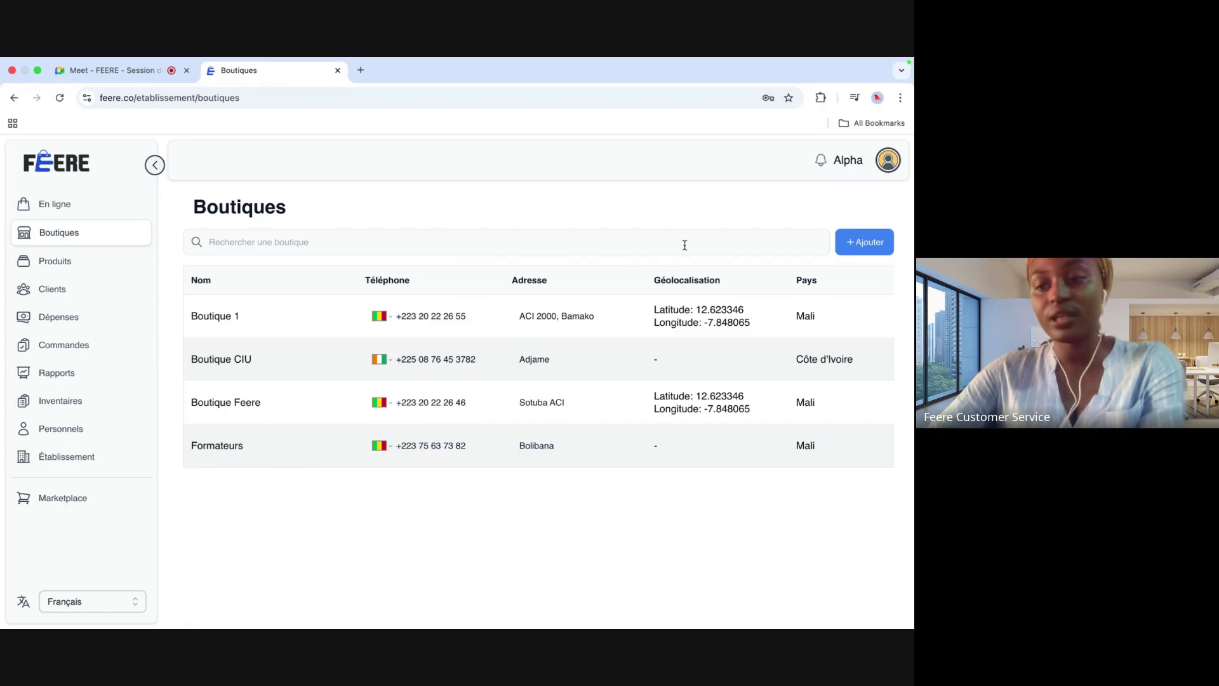
pyautogui.click(873, 242)
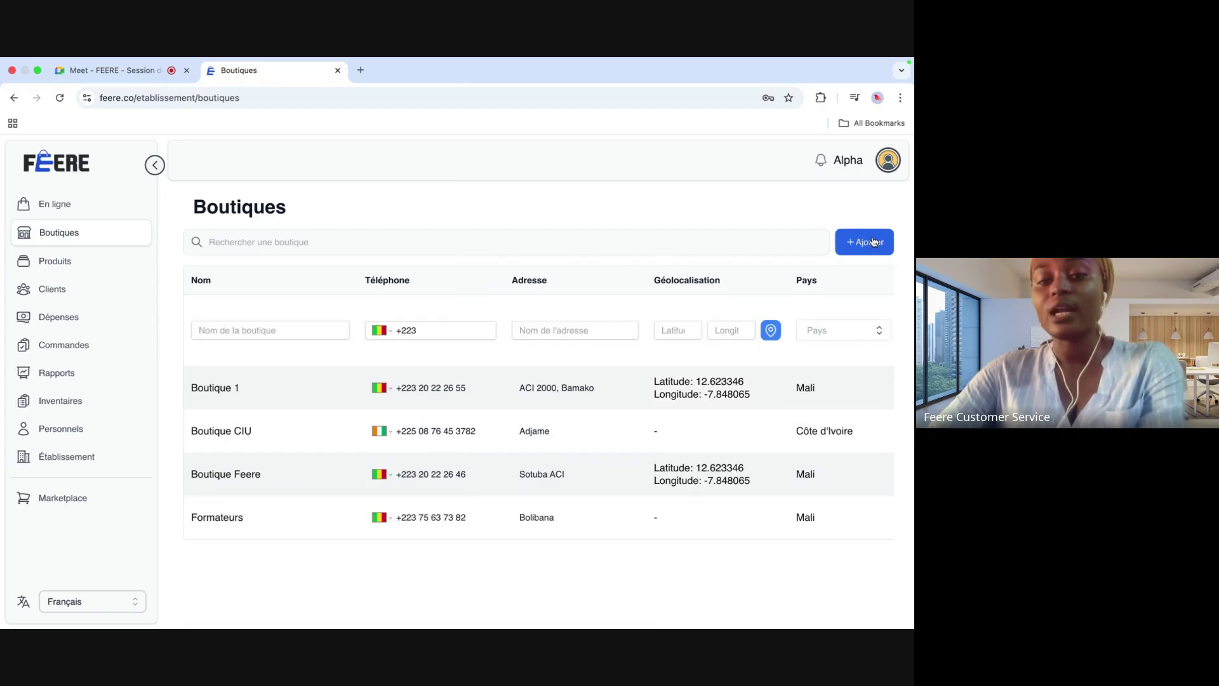
# Step: Name the new shop 'boutique europe' and enter its phone number with the France code
pyautogui.click(327, 325)
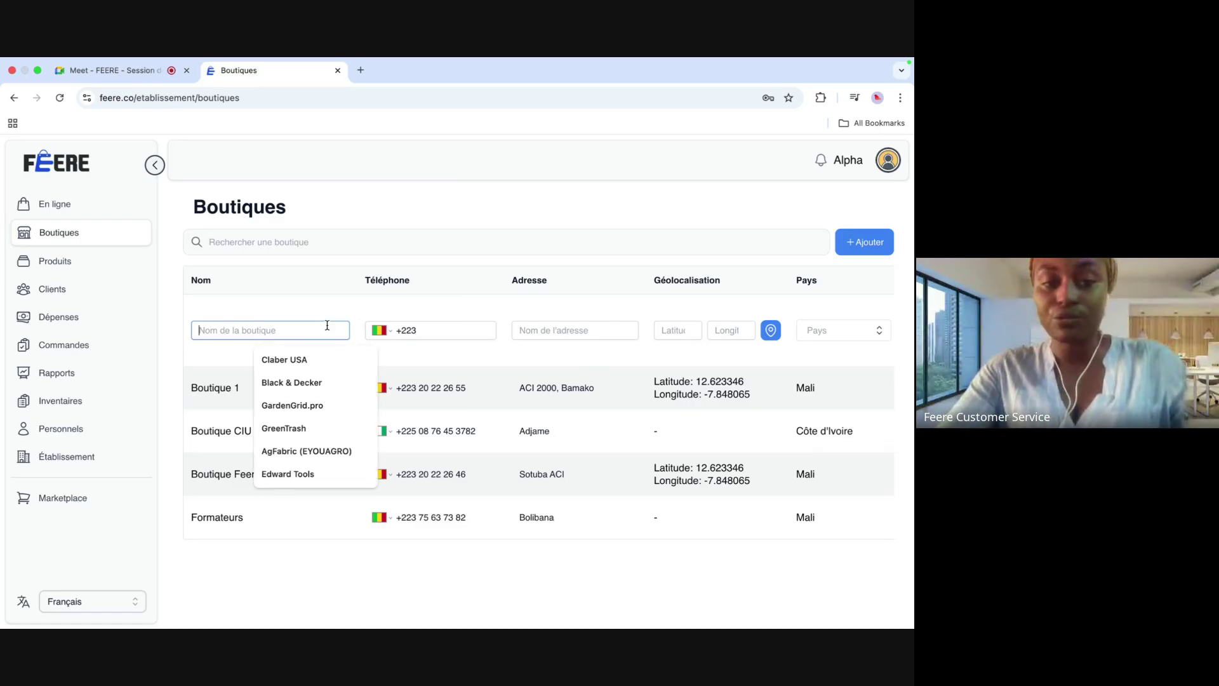
pyautogui.write('boutique ')
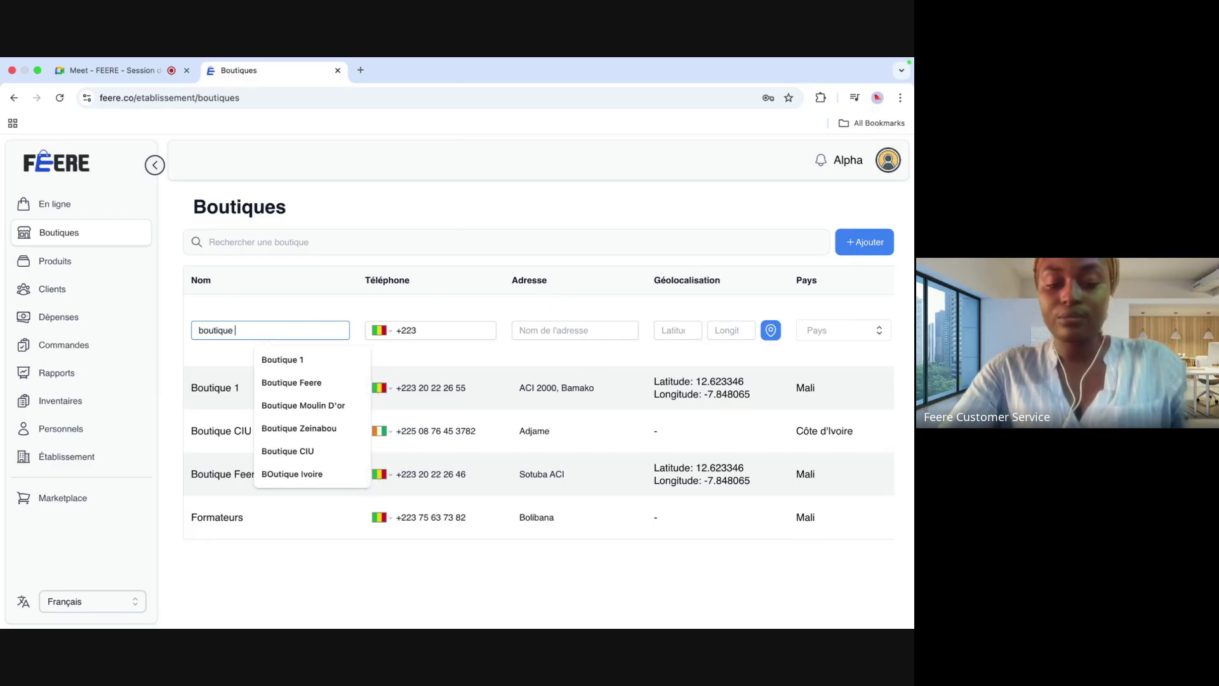
pyautogui.write('europe')
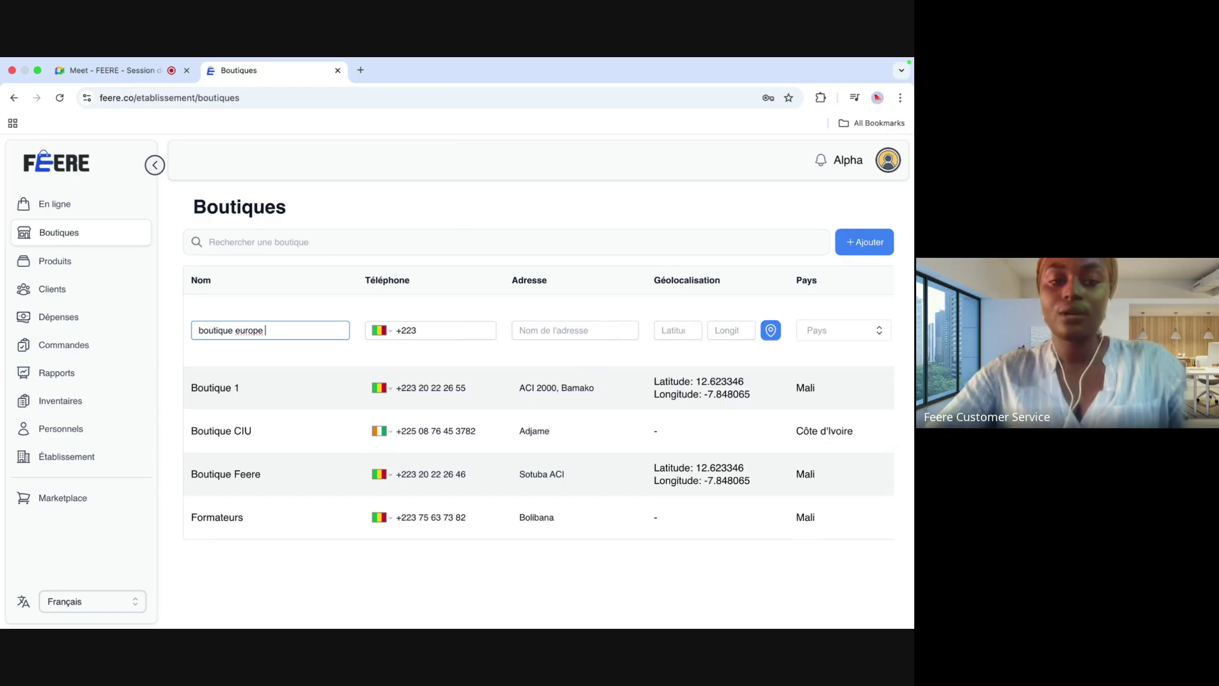
pyautogui.click(391, 335)
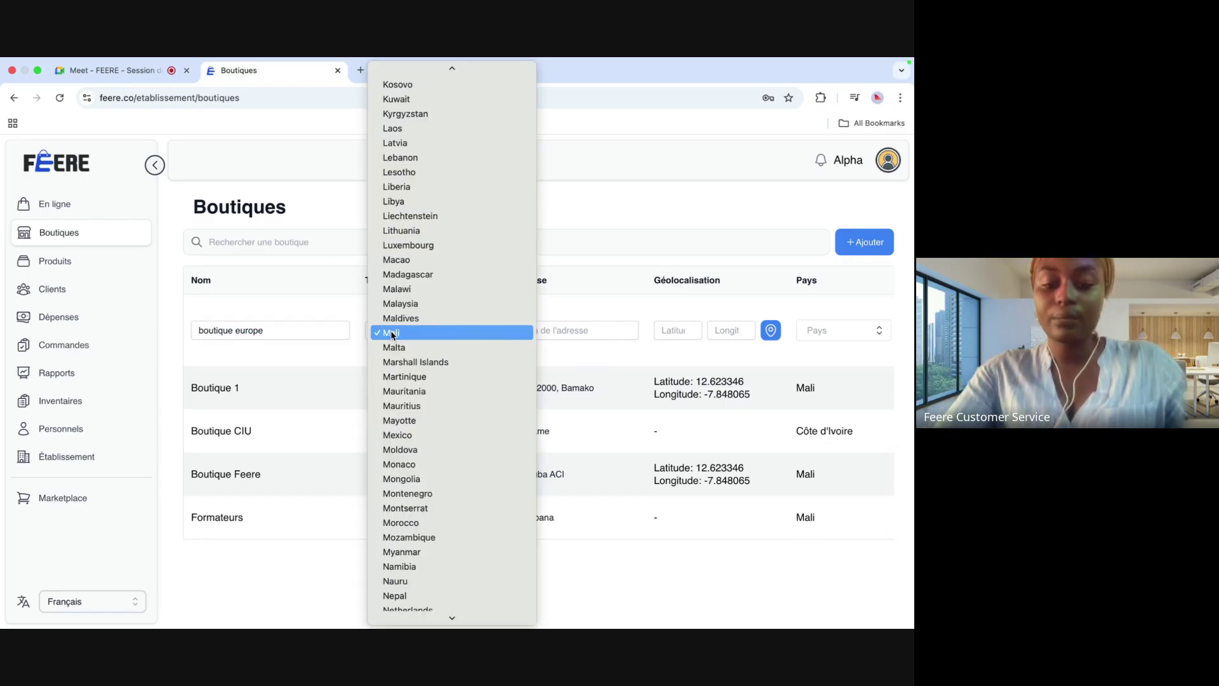
pyautogui.write('fr')
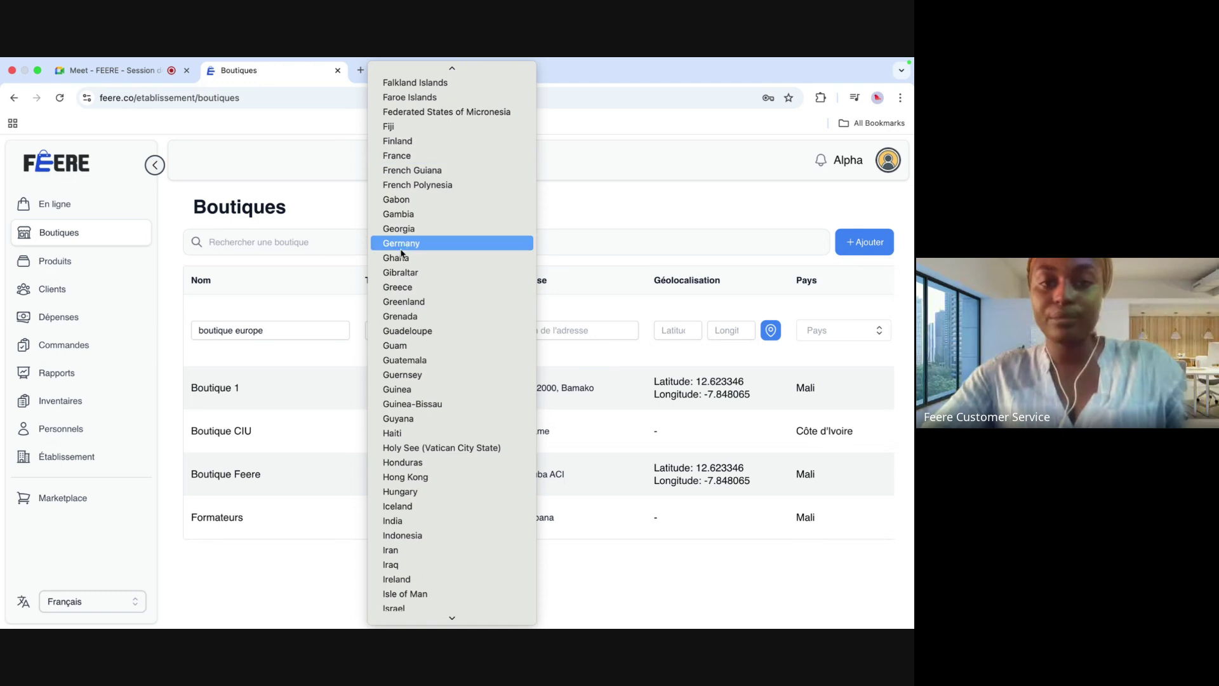
pyautogui.click(397, 156)
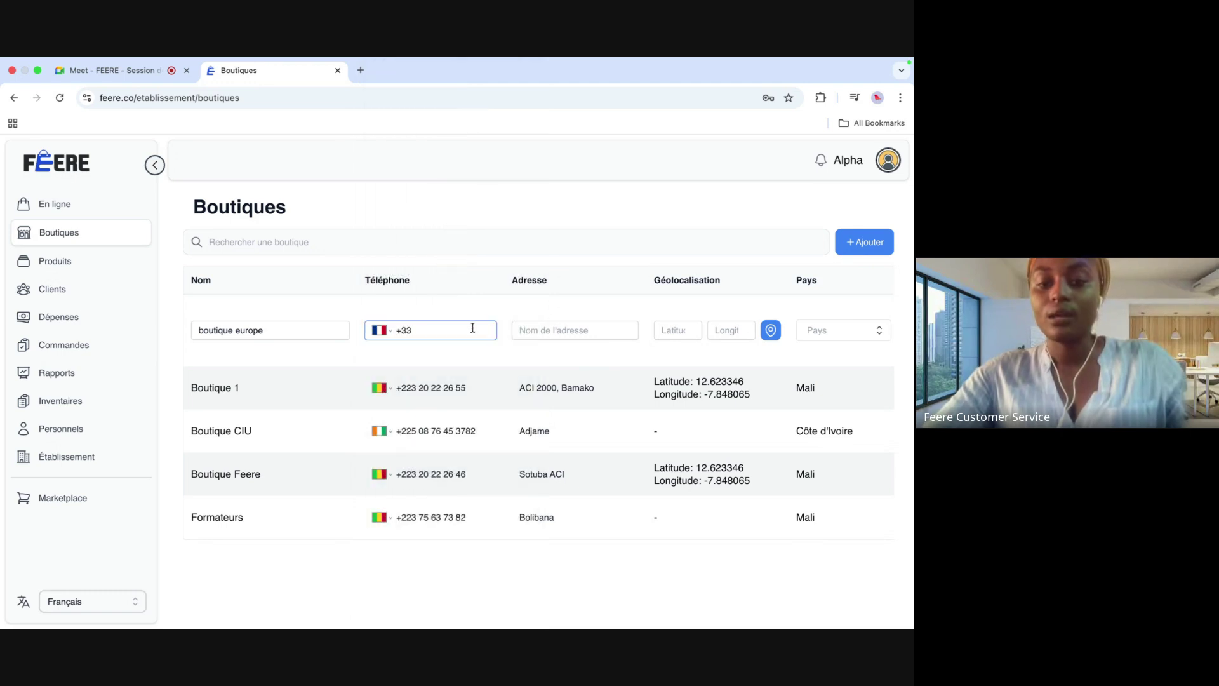
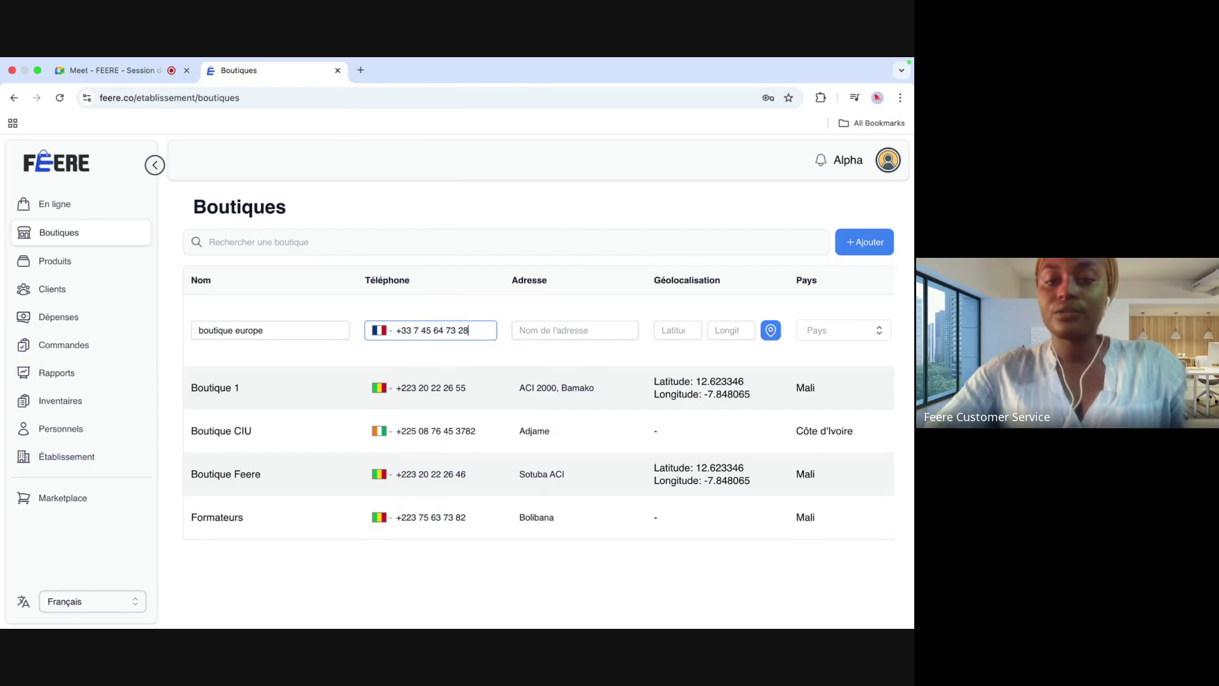
# Step: Set the shop's address to Paris and its country to France
pyautogui.click(538, 328)
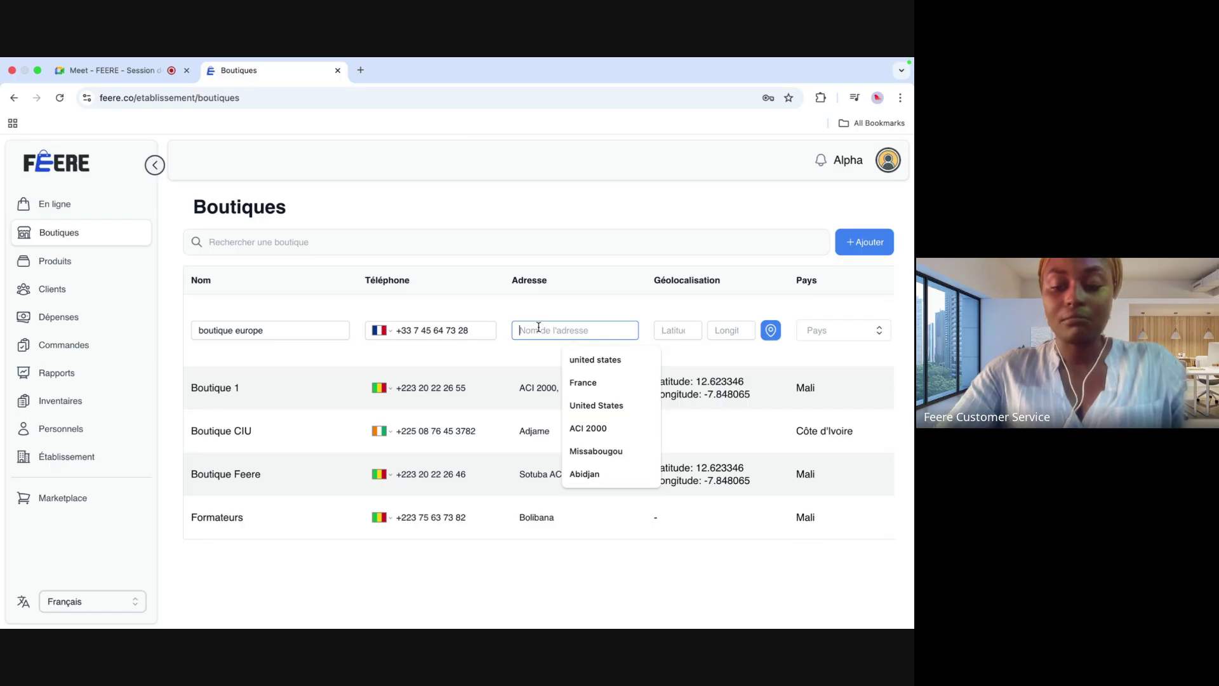
pyautogui.write('Paris')
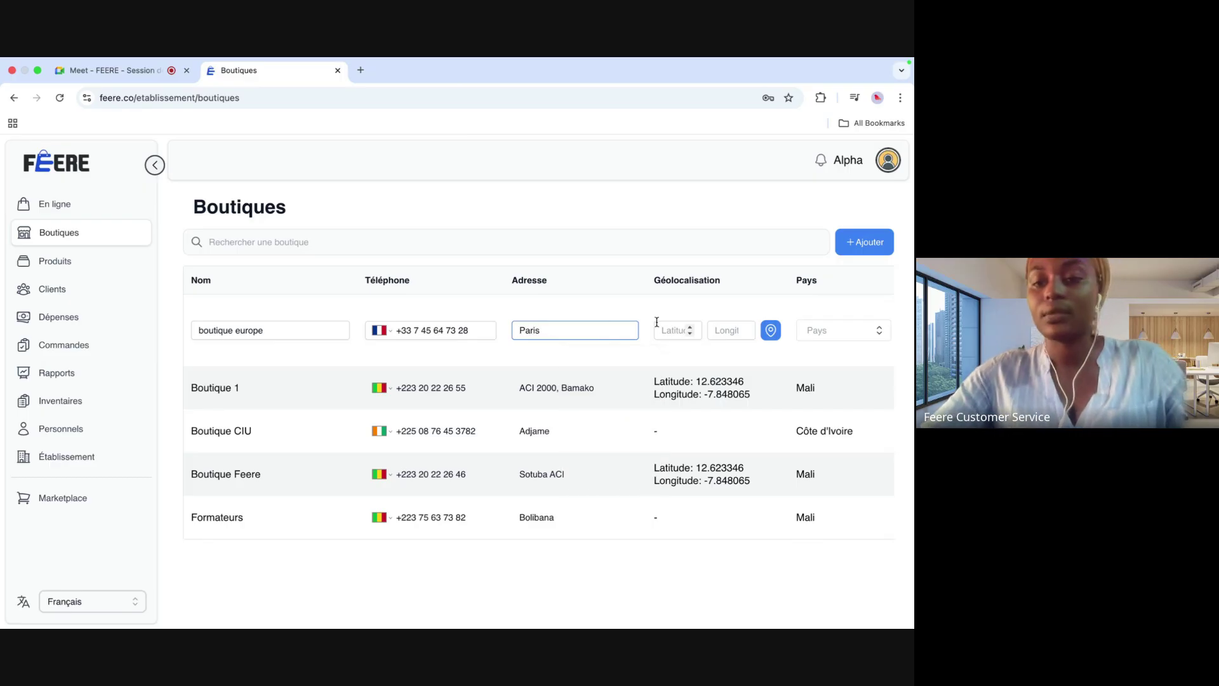
pyautogui.hscroll(5, 673, 328)
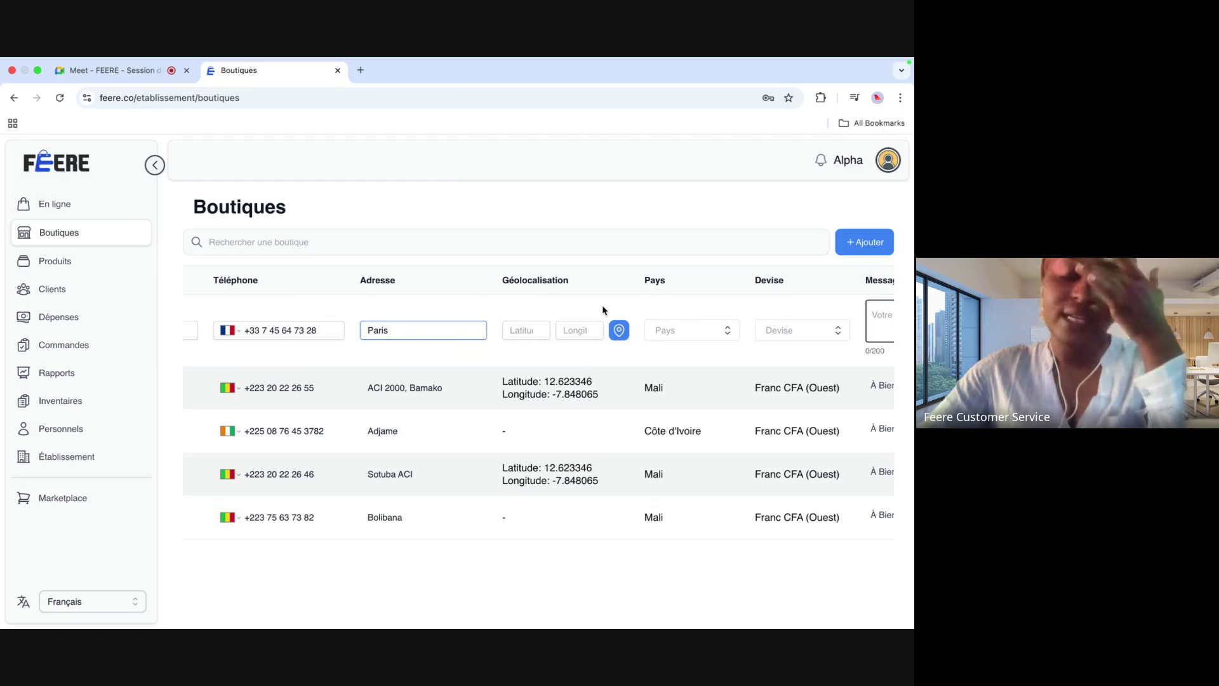
pyautogui.hscroll(3, 602, 304)
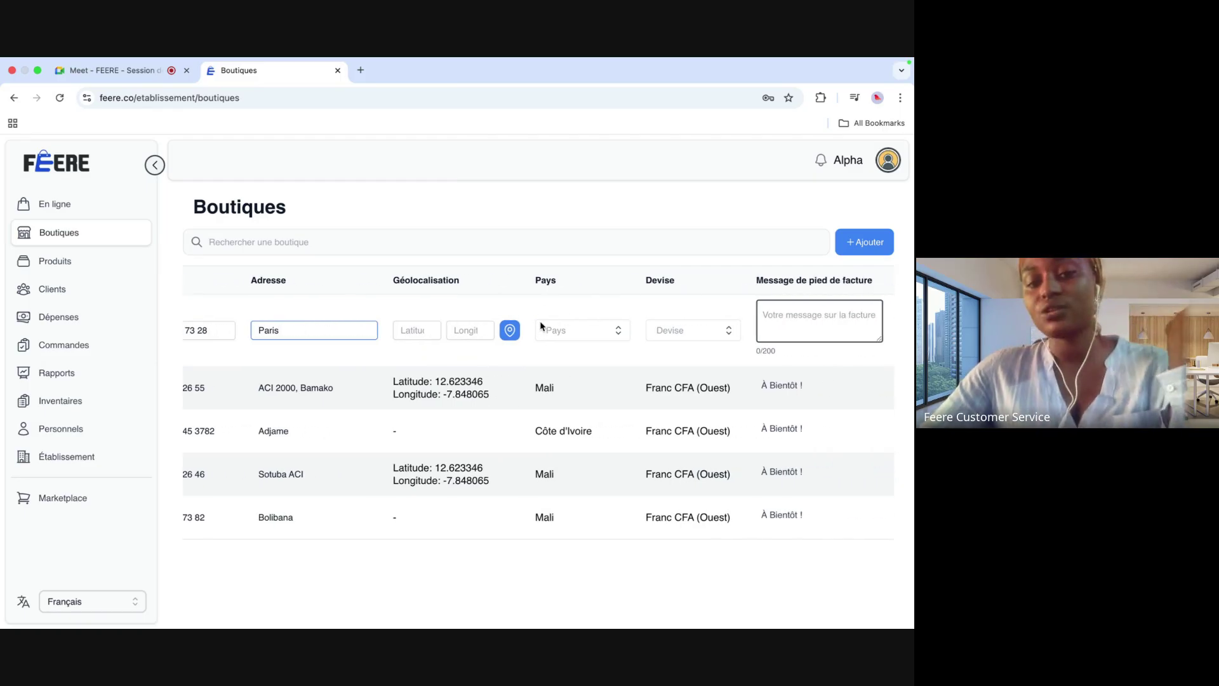
pyautogui.click(589, 330)
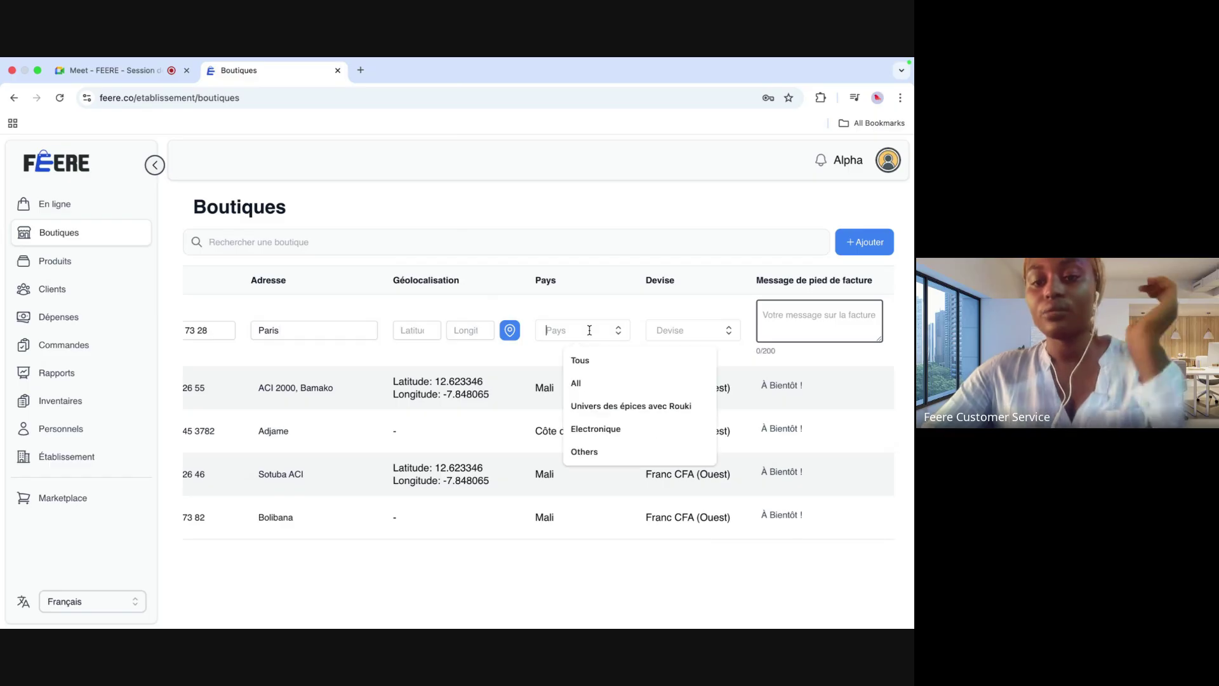
pyautogui.click(620, 336)
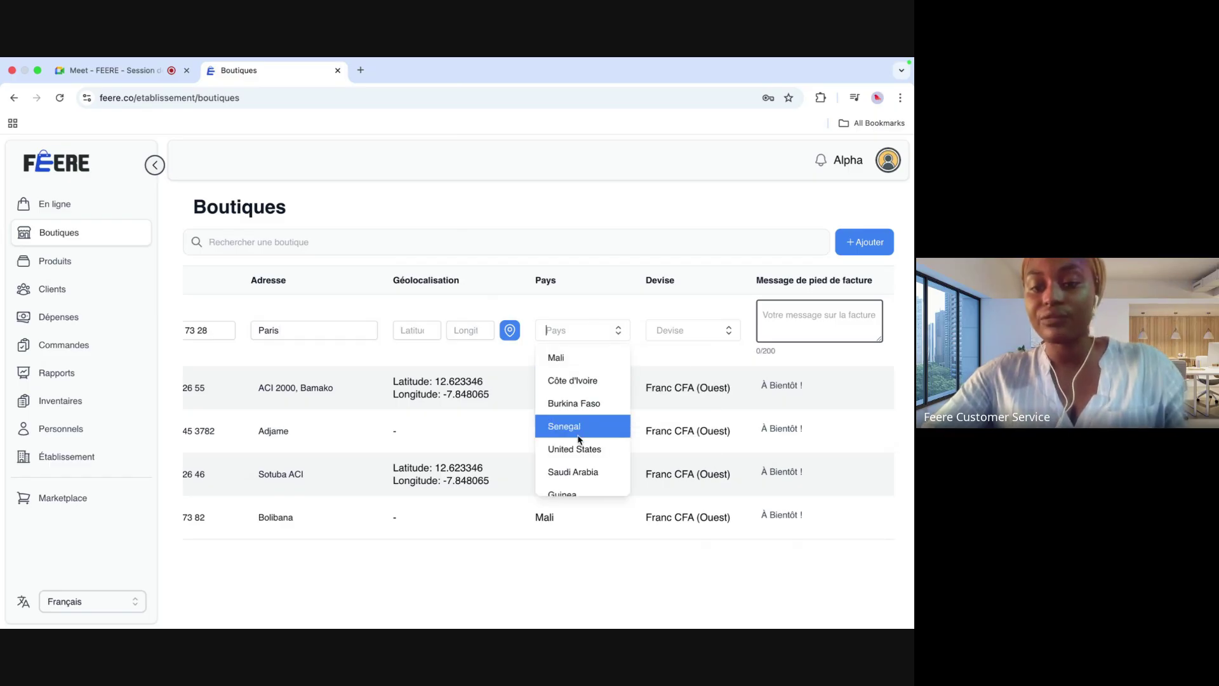
pyautogui.scroll(-3, 577, 434)
pyautogui.click(575, 414)
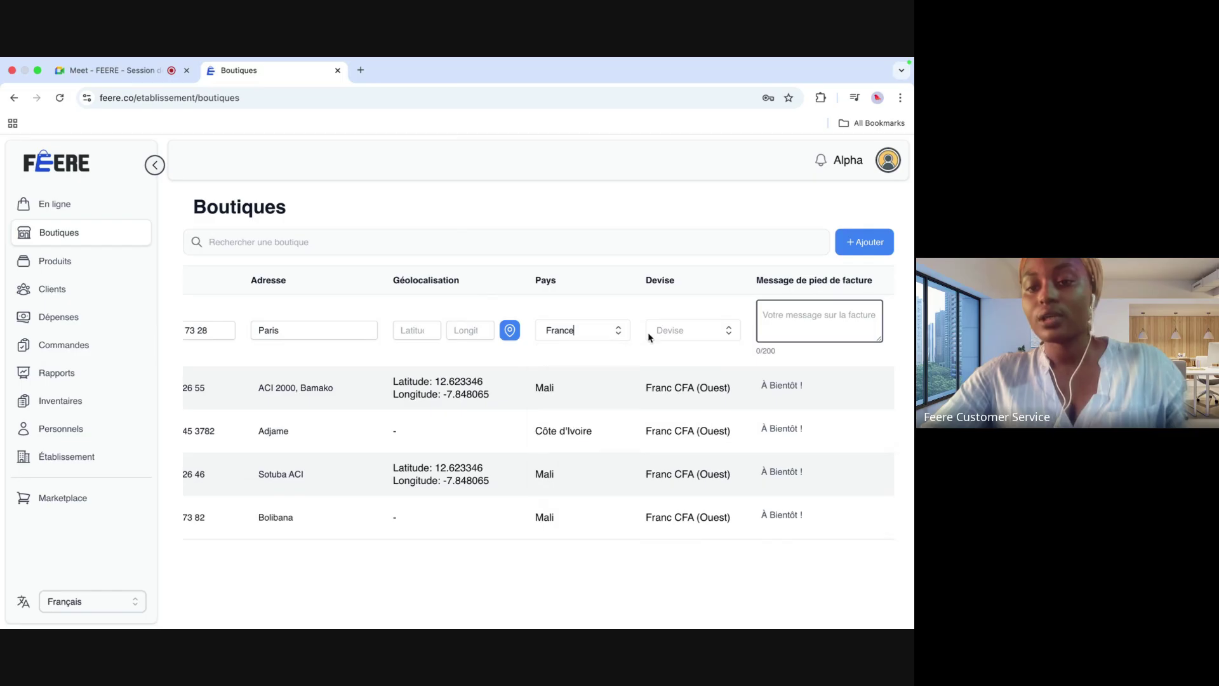
# Step: Choose Euro as the shop's currency and save boutique europe
pyautogui.click(728, 331)
pyautogui.press('Down')
pyautogui.press('Down')
pyautogui.press('Down')
pyautogui.press('Return')
pyautogui.hscroll(3, 732, 342)
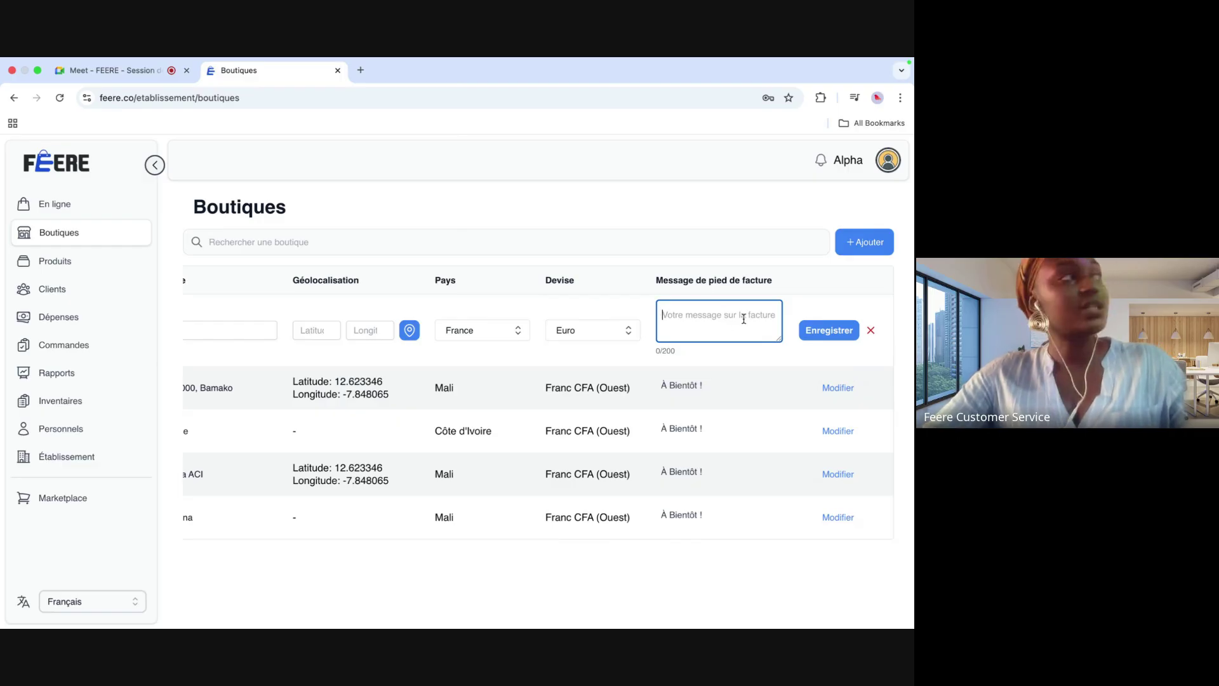
pyautogui.click(829, 330)
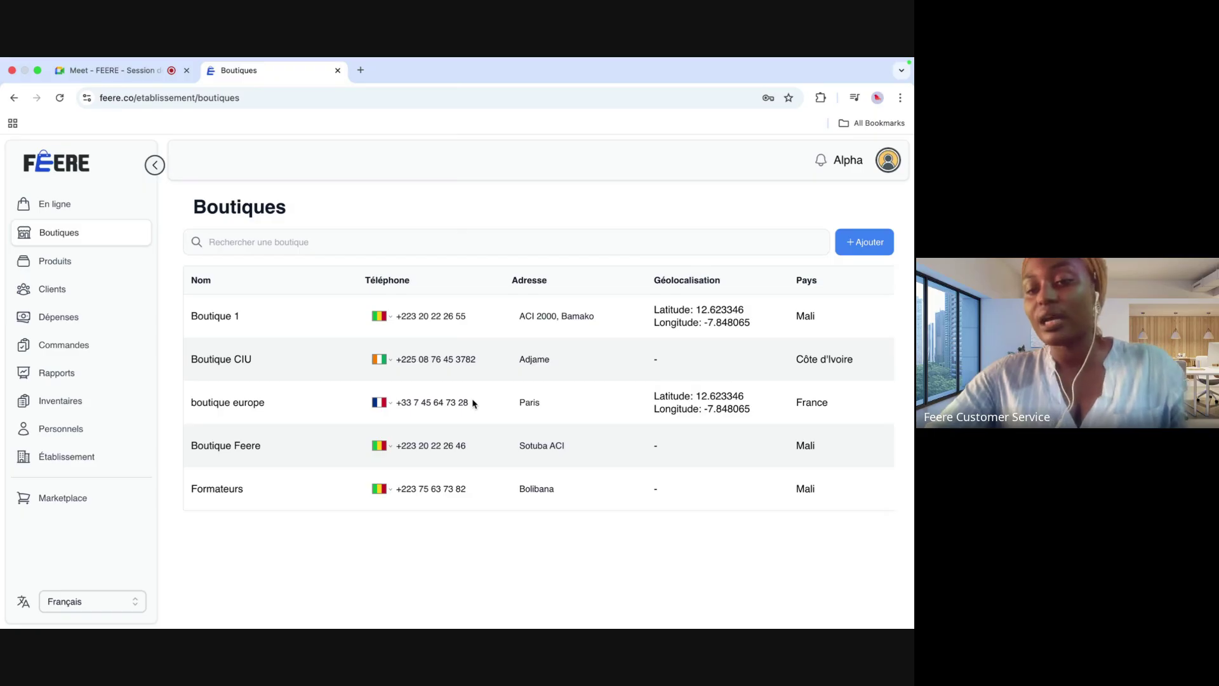
pyautogui.hscroll(5, 473, 403)
# Step: Rename the shop 'Boutique 1' to 'Boutique' and save it
pyautogui.click(836, 317)
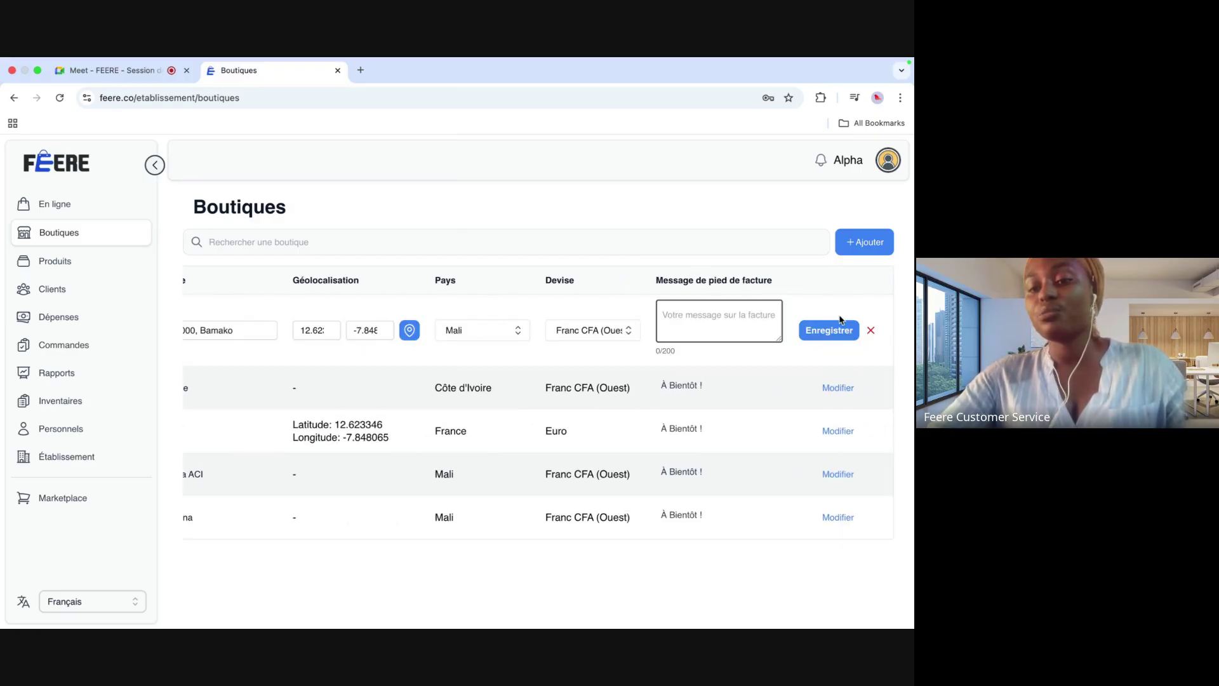
pyautogui.hscroll(-5, 386, 349)
pyautogui.click(292, 330)
pyautogui.press('BackSpace')
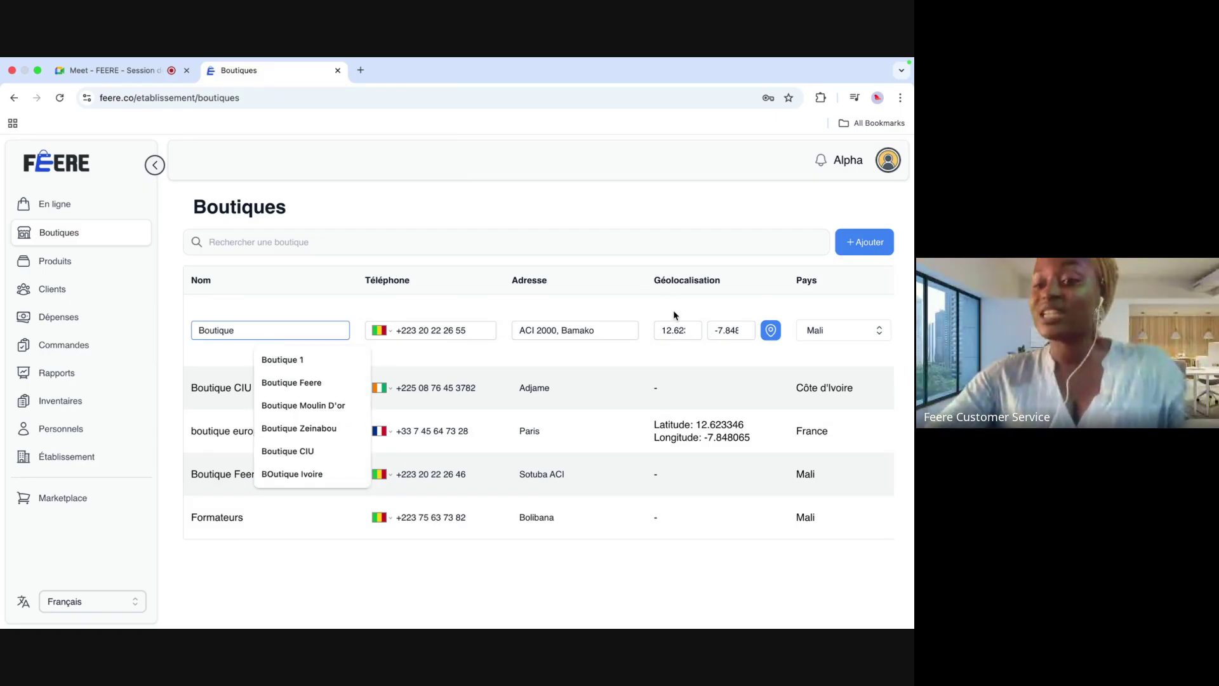
pyautogui.hscroll(5, 673, 317)
pyautogui.press('Return')
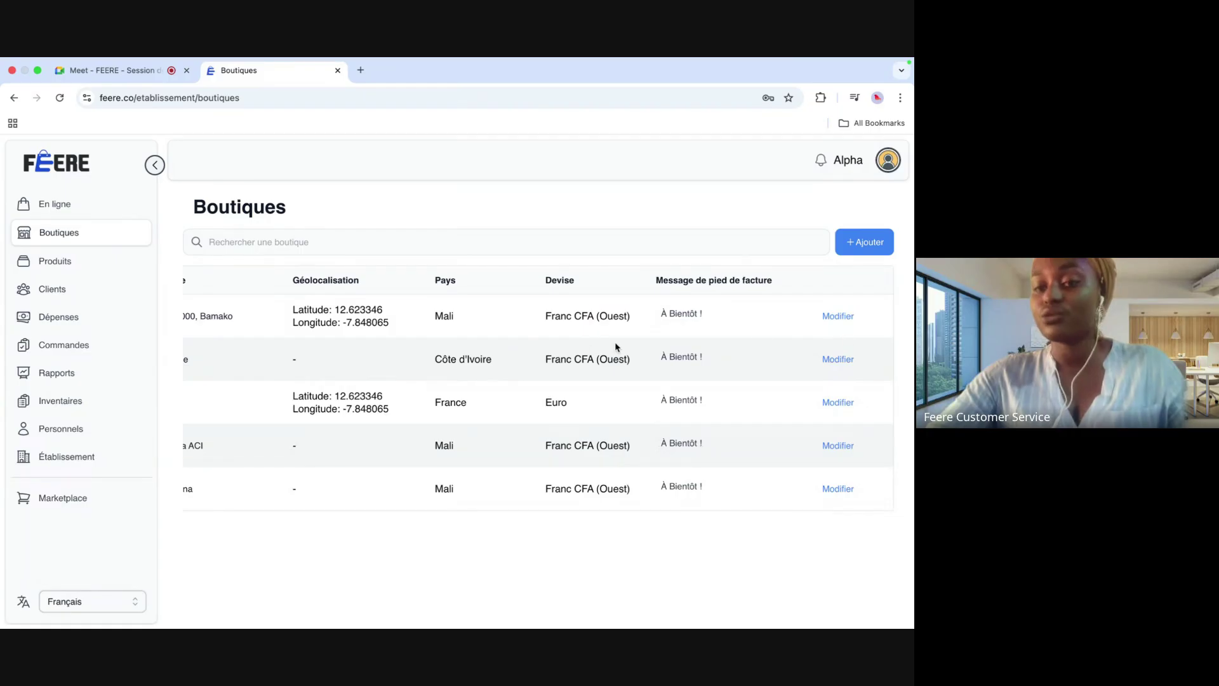
# Step: Look over the updated shop table, then go to the Produits page
pyautogui.hscroll(-5, 558, 356)
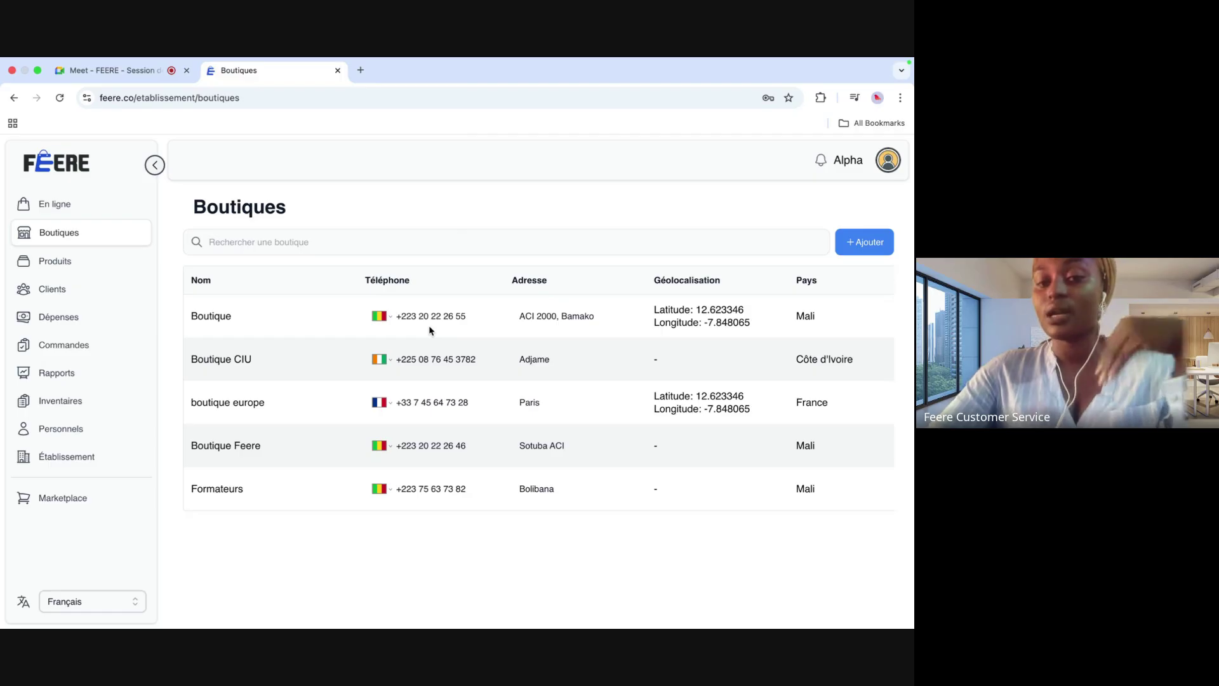
pyautogui.hscroll(6, 430, 330)
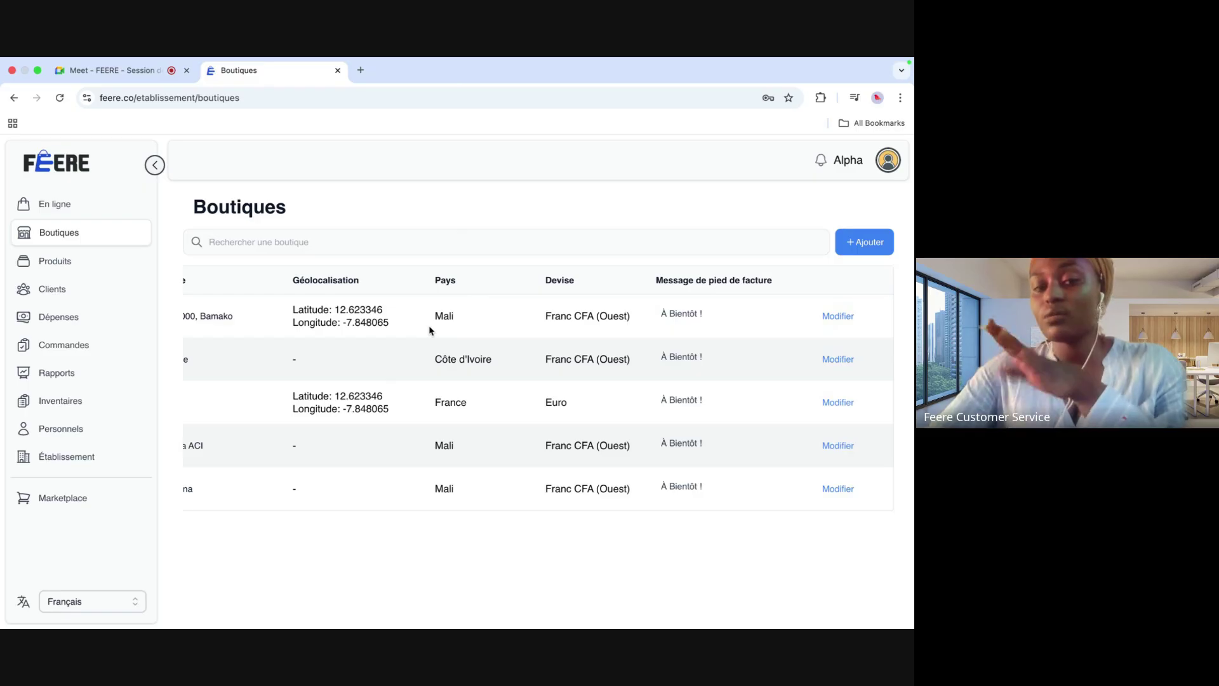
pyautogui.hscroll(-3, 430, 331)
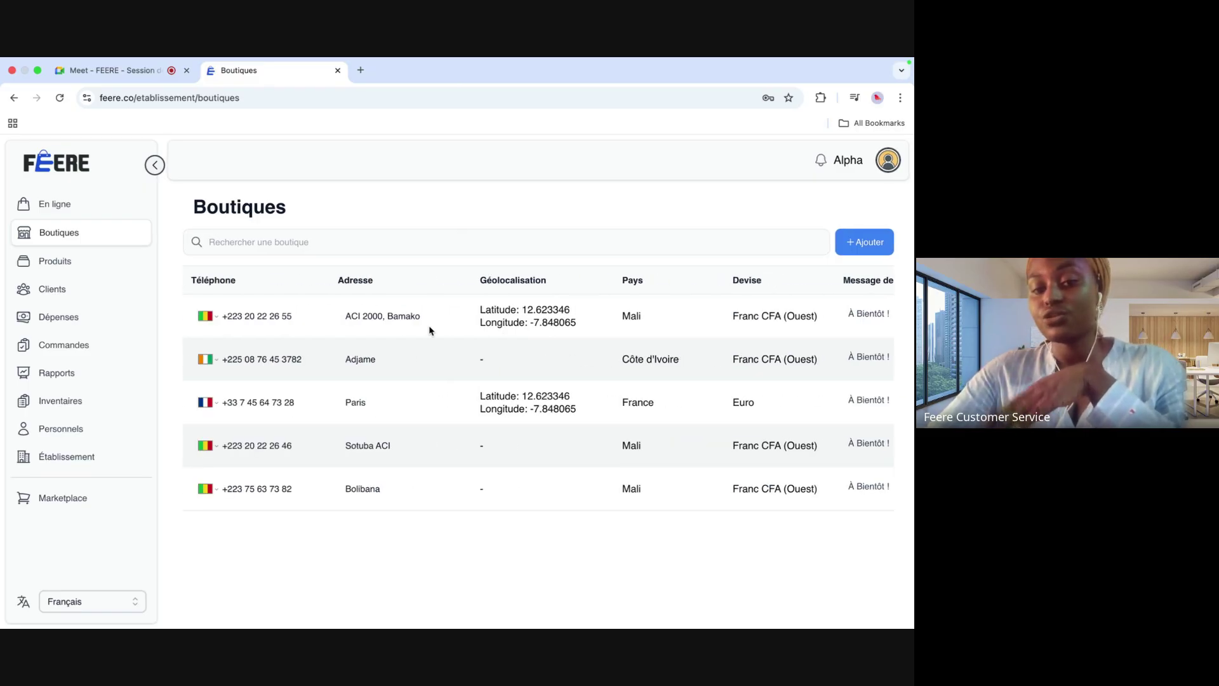
pyautogui.hscroll(-3, 429, 330)
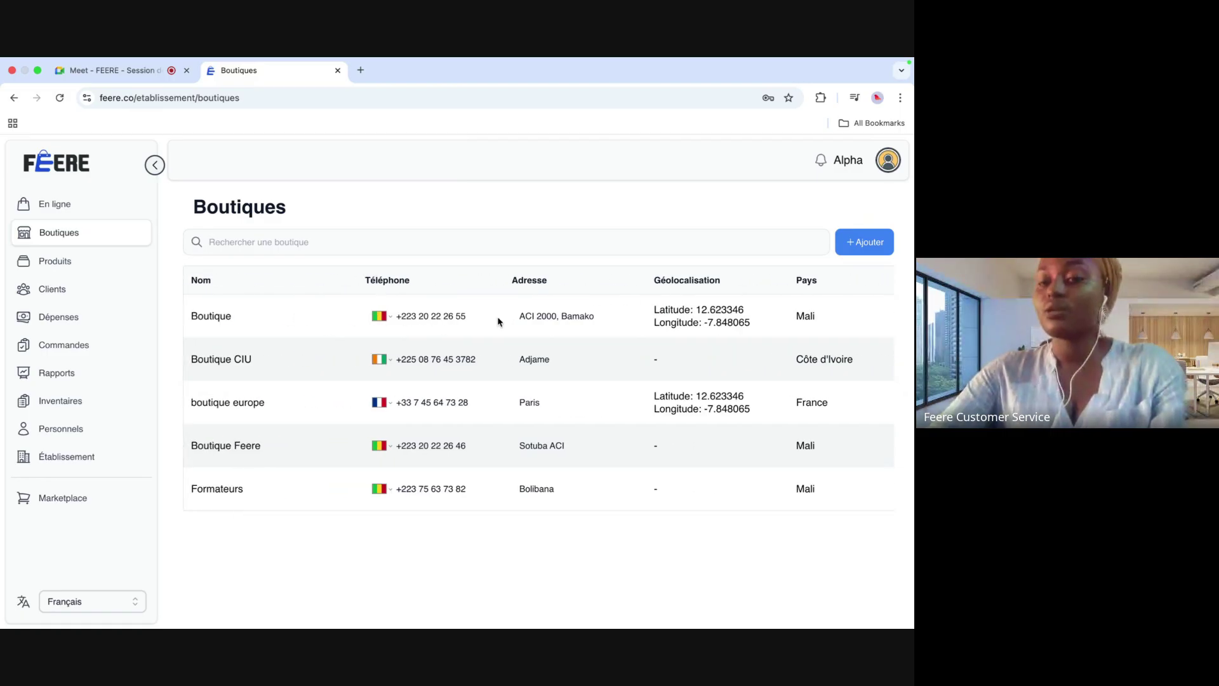
pyautogui.hscroll(6, 499, 321)
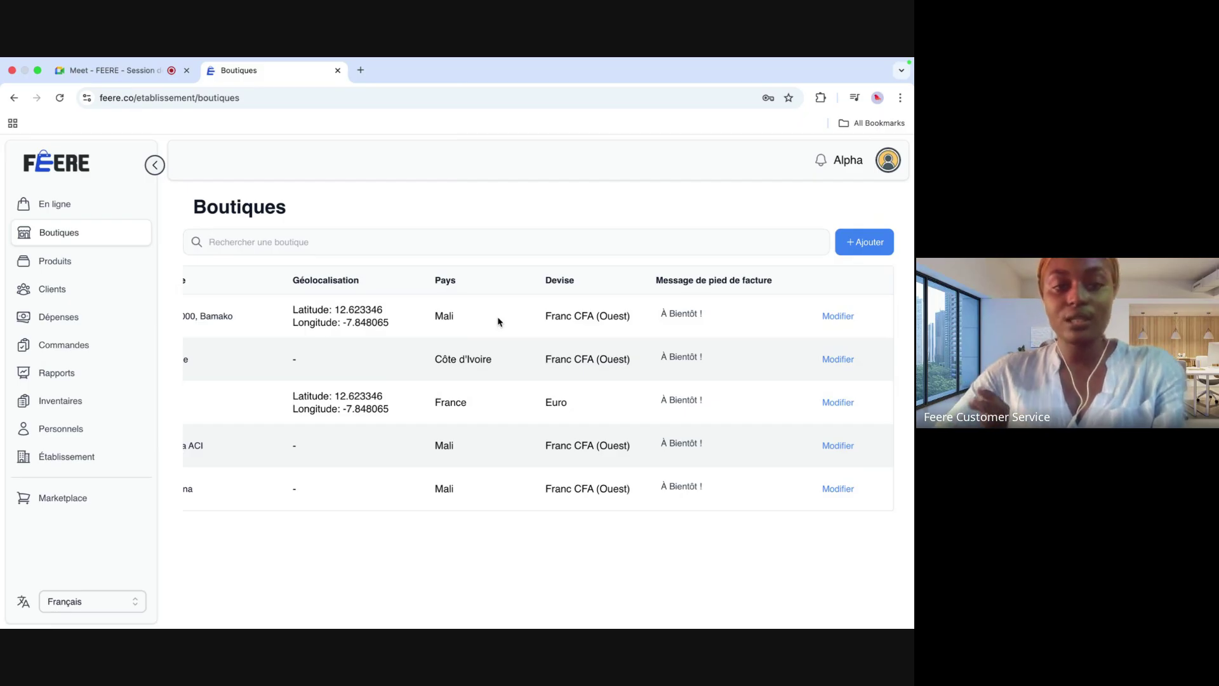
pyautogui.click(82, 262)
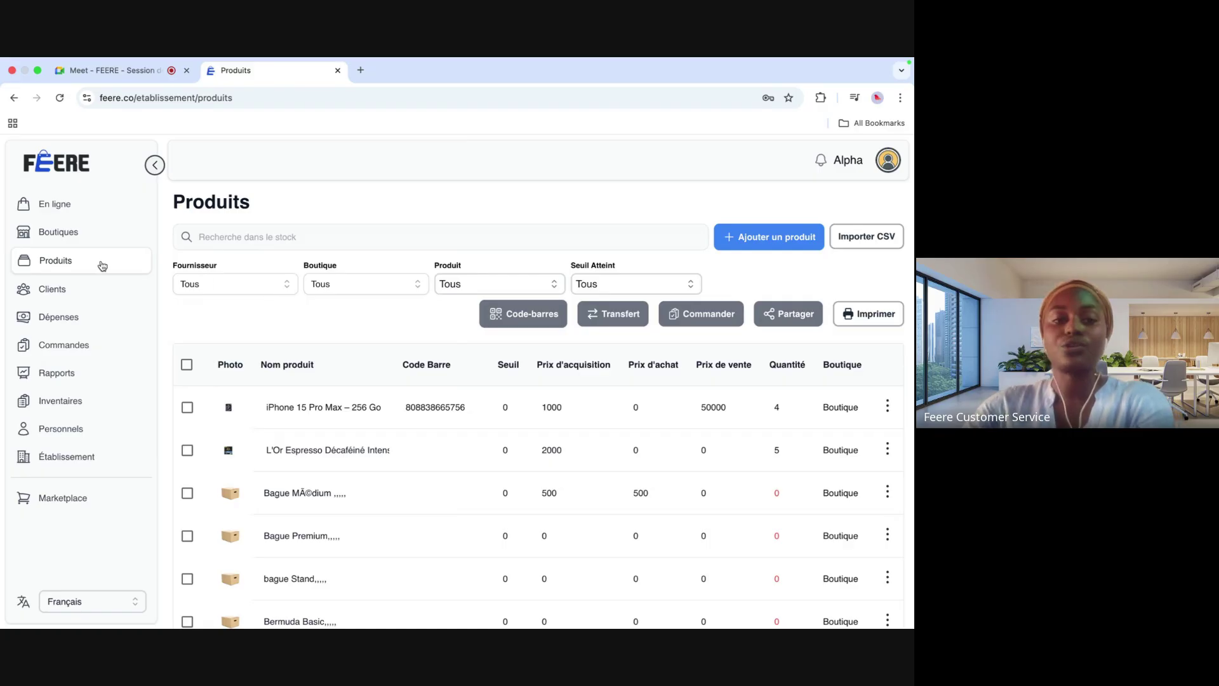
# Step: Search the stock for 'huile' to check Huile d'Olive Extra 1.5l, then clear it
pyautogui.click(247, 230)
pyautogui.write('huile')
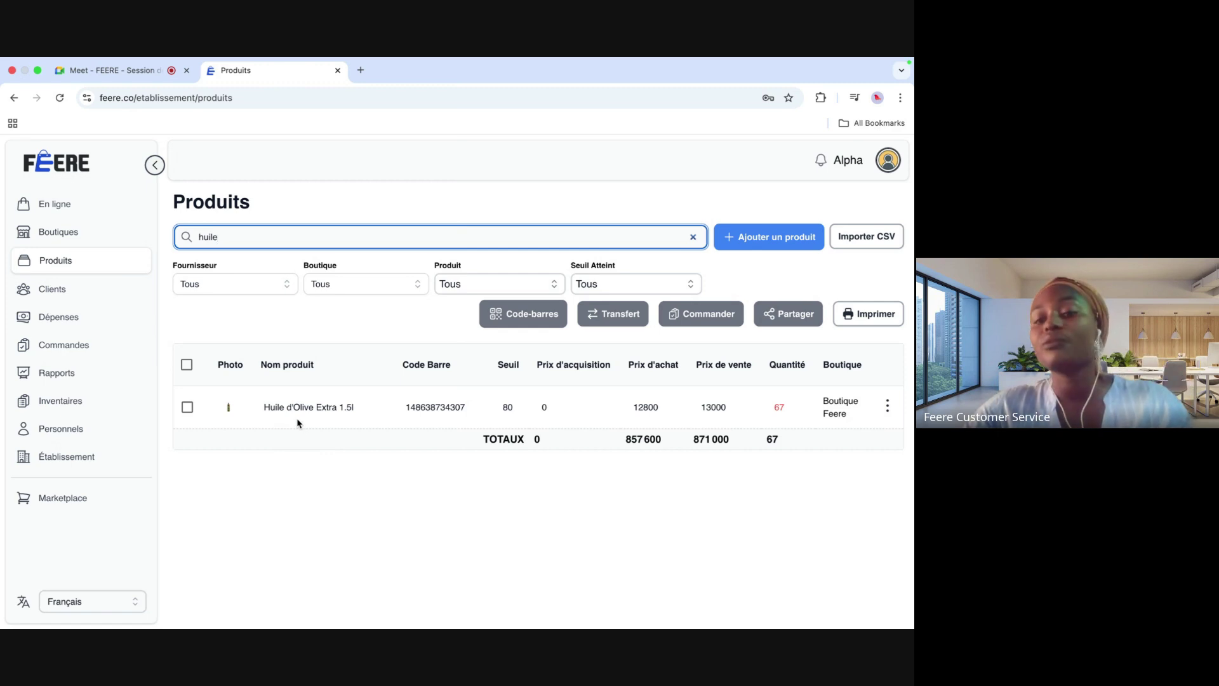
pyautogui.moveTo(280, 413)
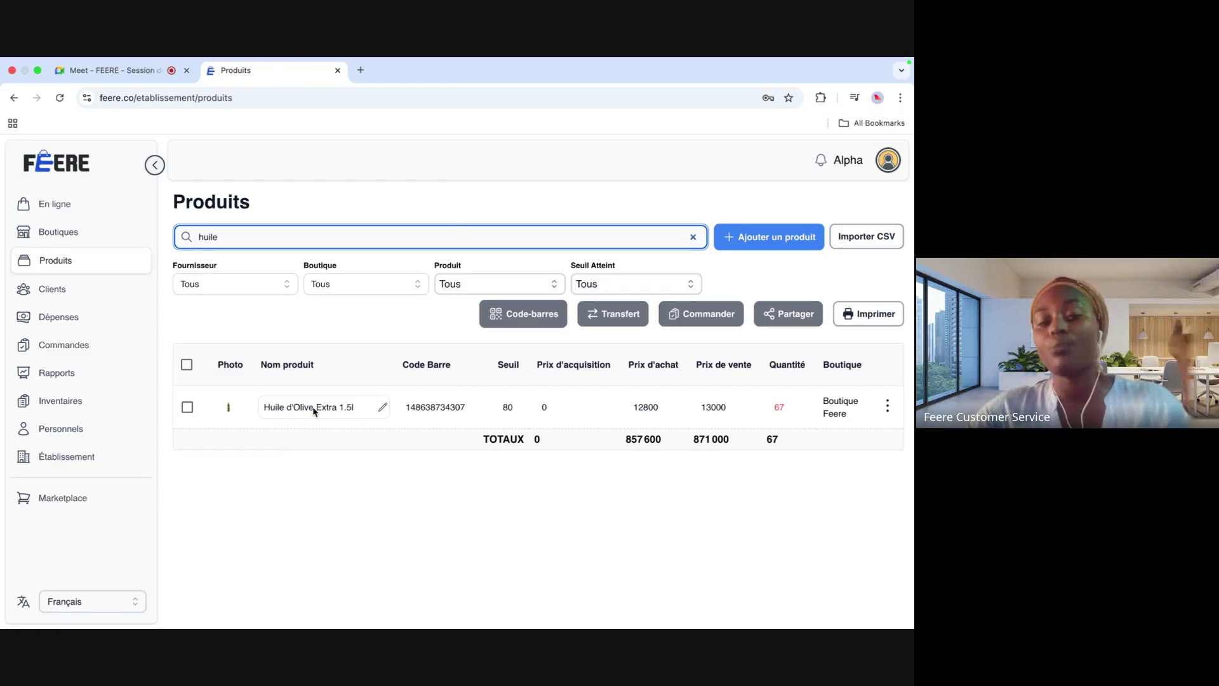
pyautogui.click(693, 238)
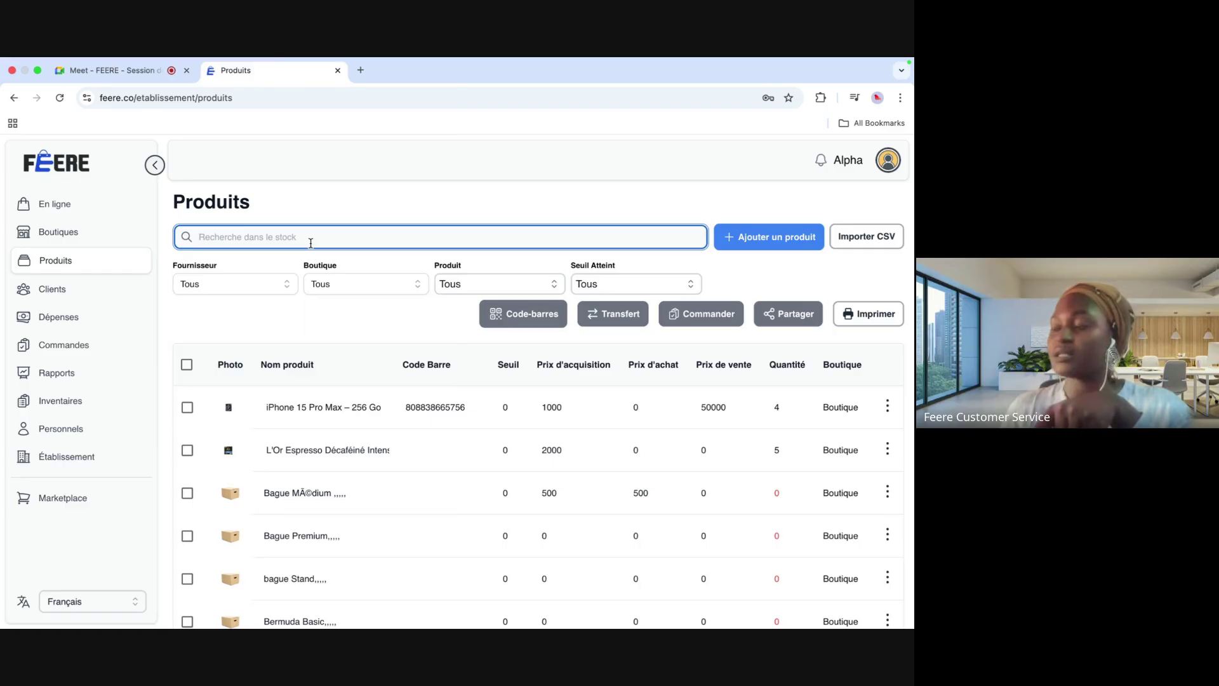
# Step: Look up product code 8088, clear the search, and bring up Ajouter un produit
pyautogui.write('80')
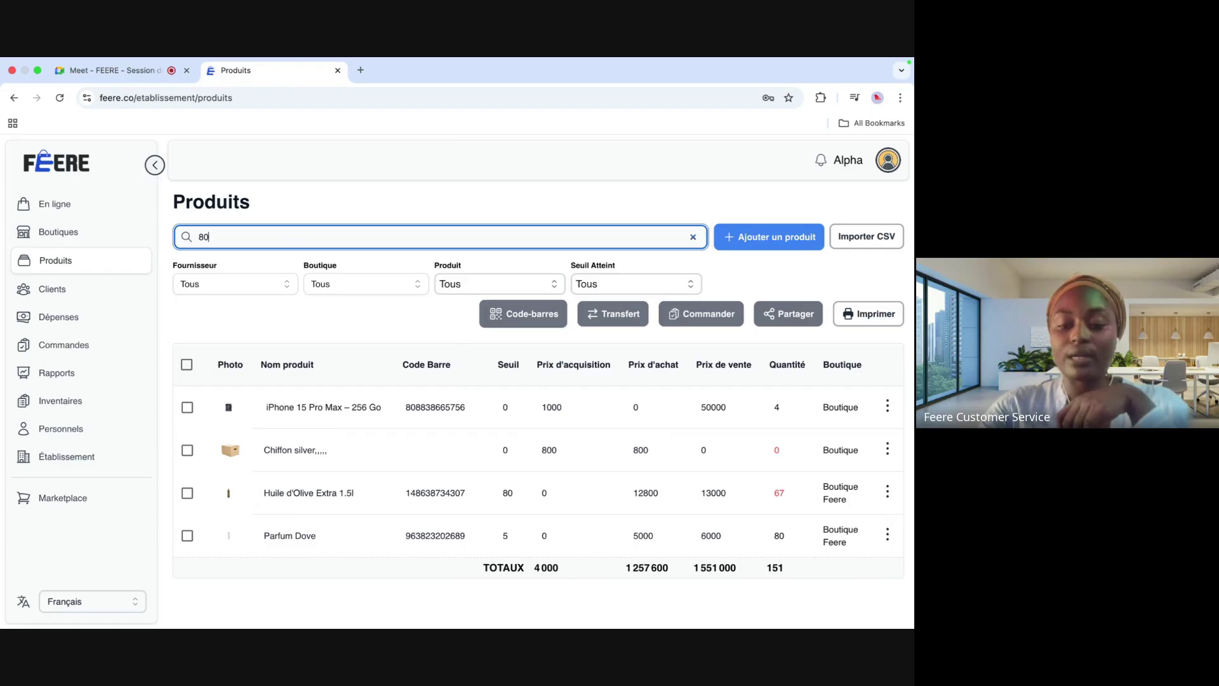
pyautogui.write('88')
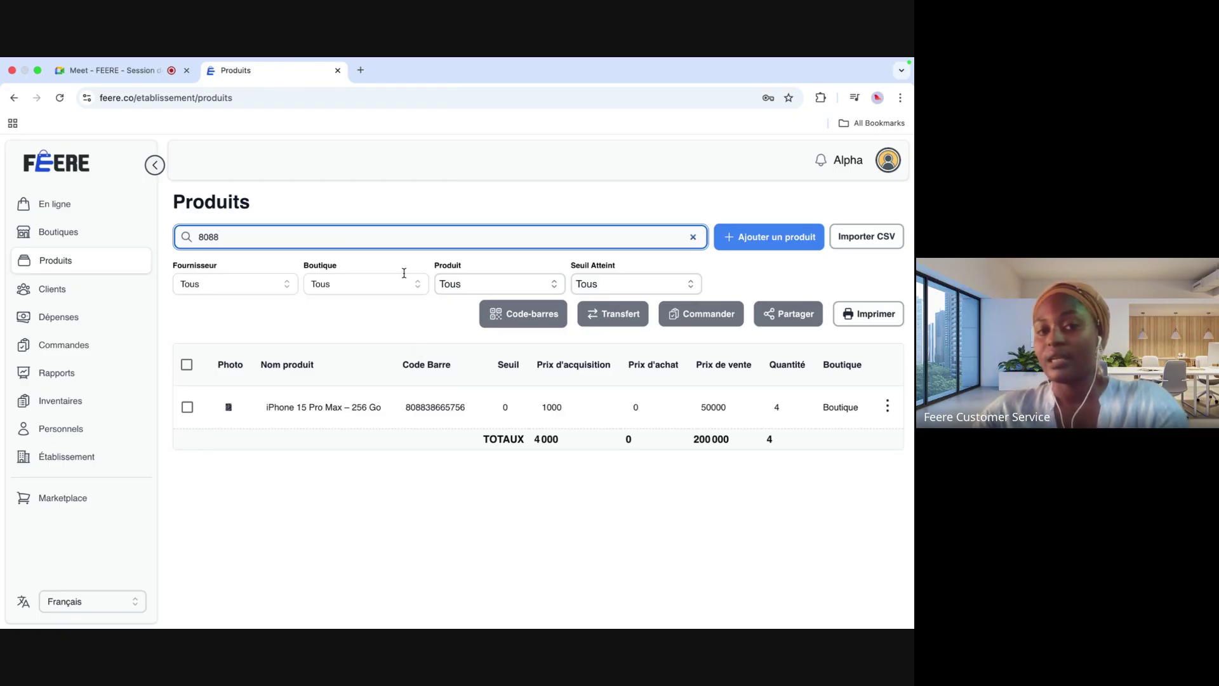
pyautogui.click(693, 236)
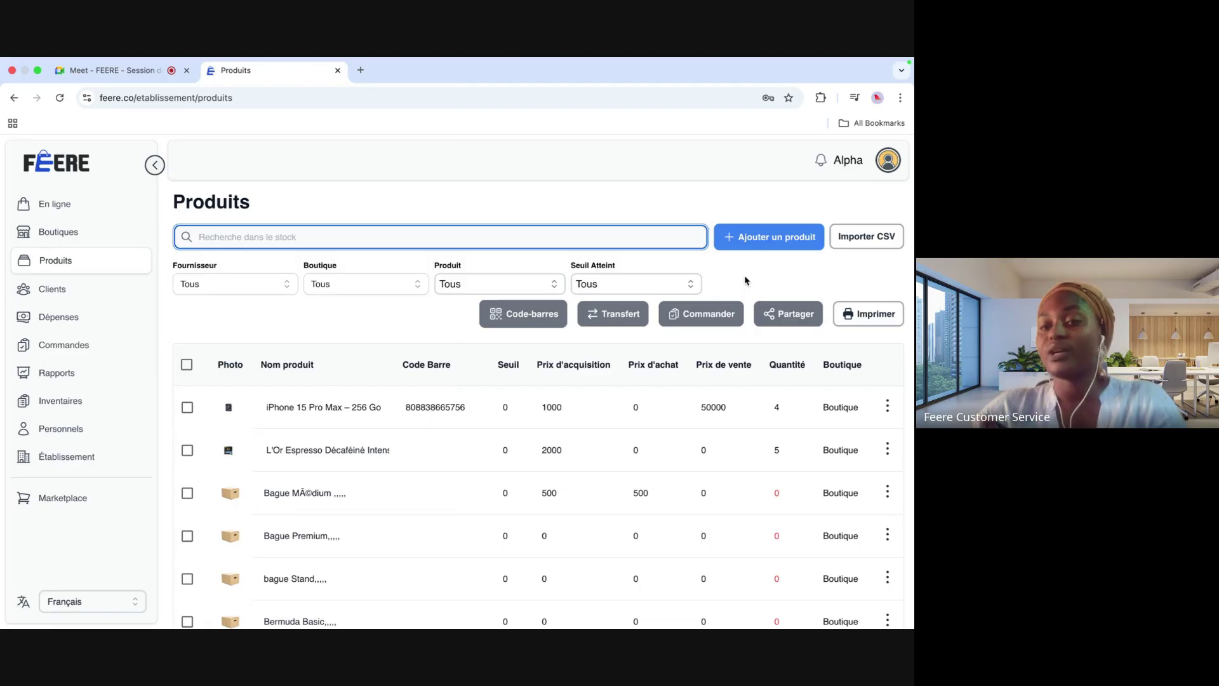
pyautogui.click(771, 238)
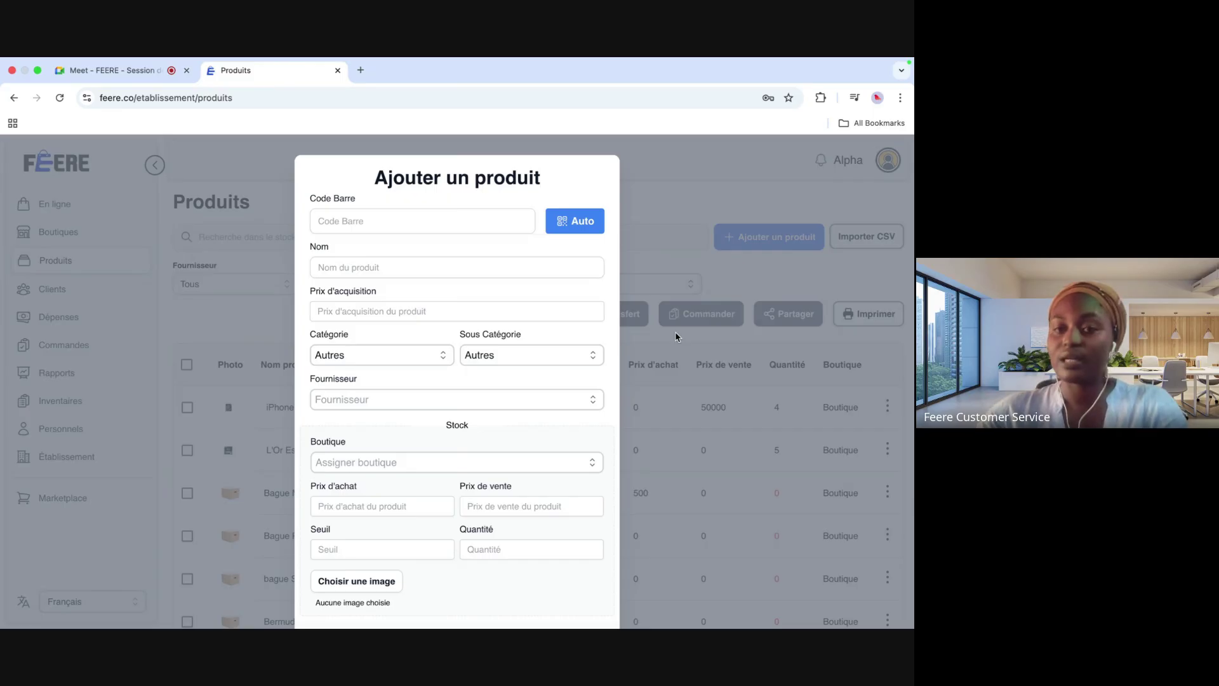
# Step: Try an Auto barcode, cancel the new product, and back out of the CSV import picker
pyautogui.click(401, 219)
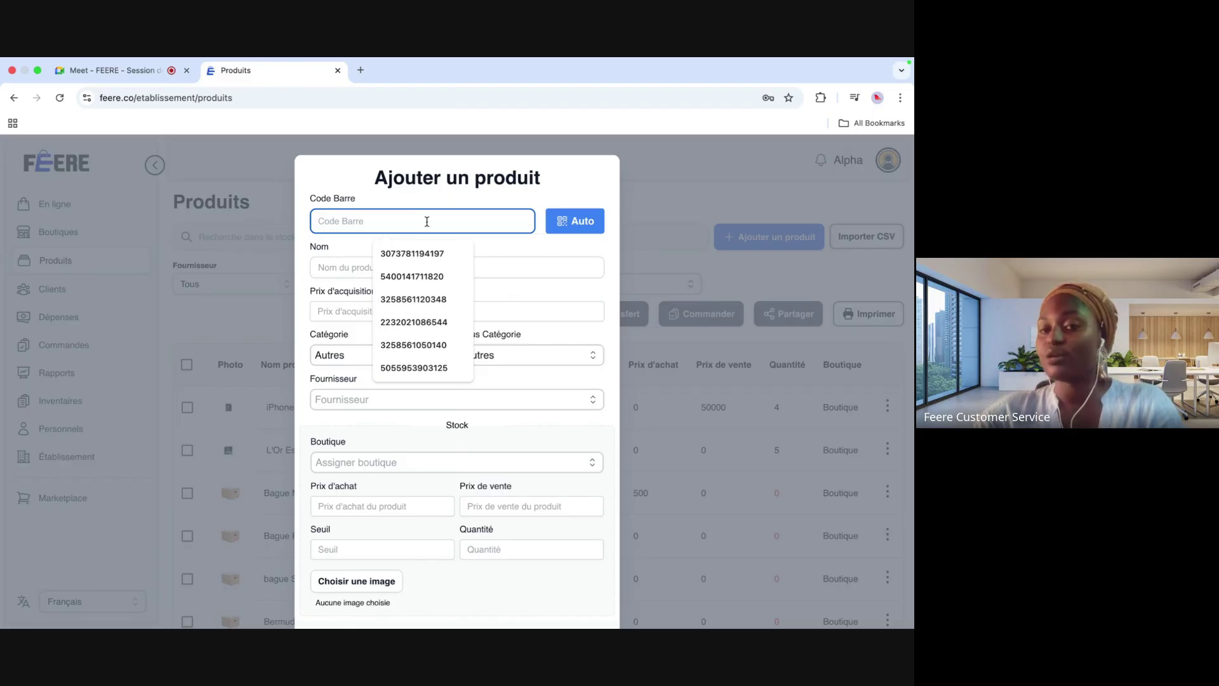
pyautogui.click(558, 228)
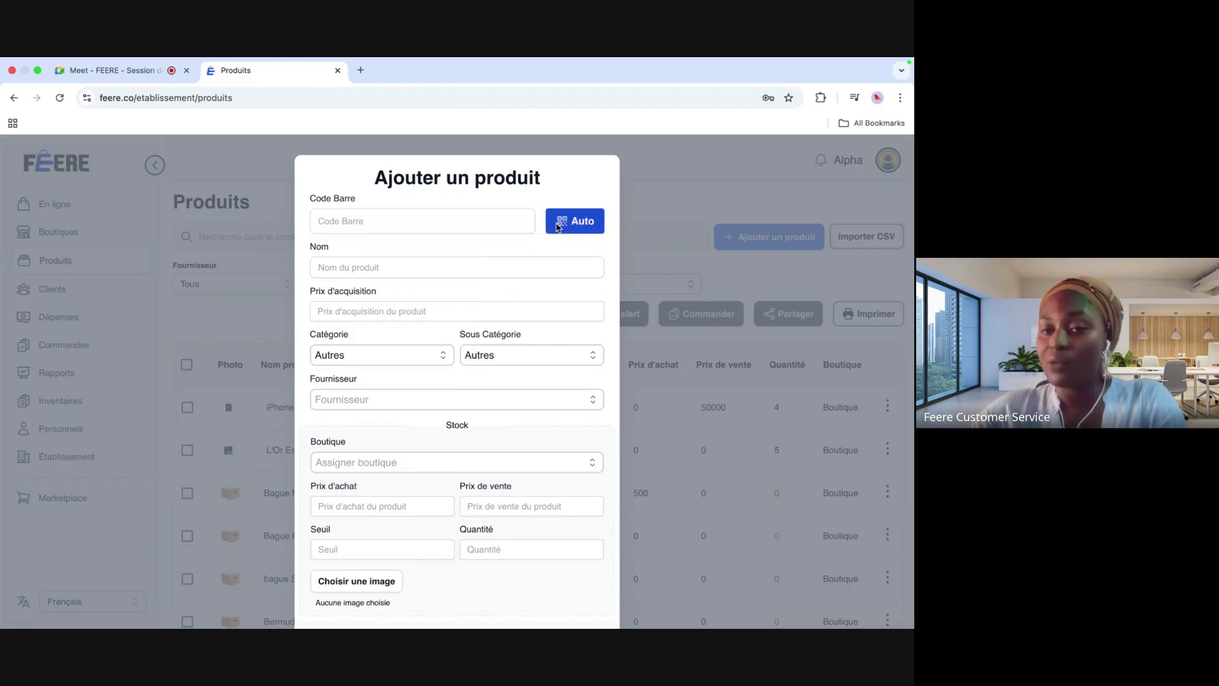
pyautogui.click(574, 229)
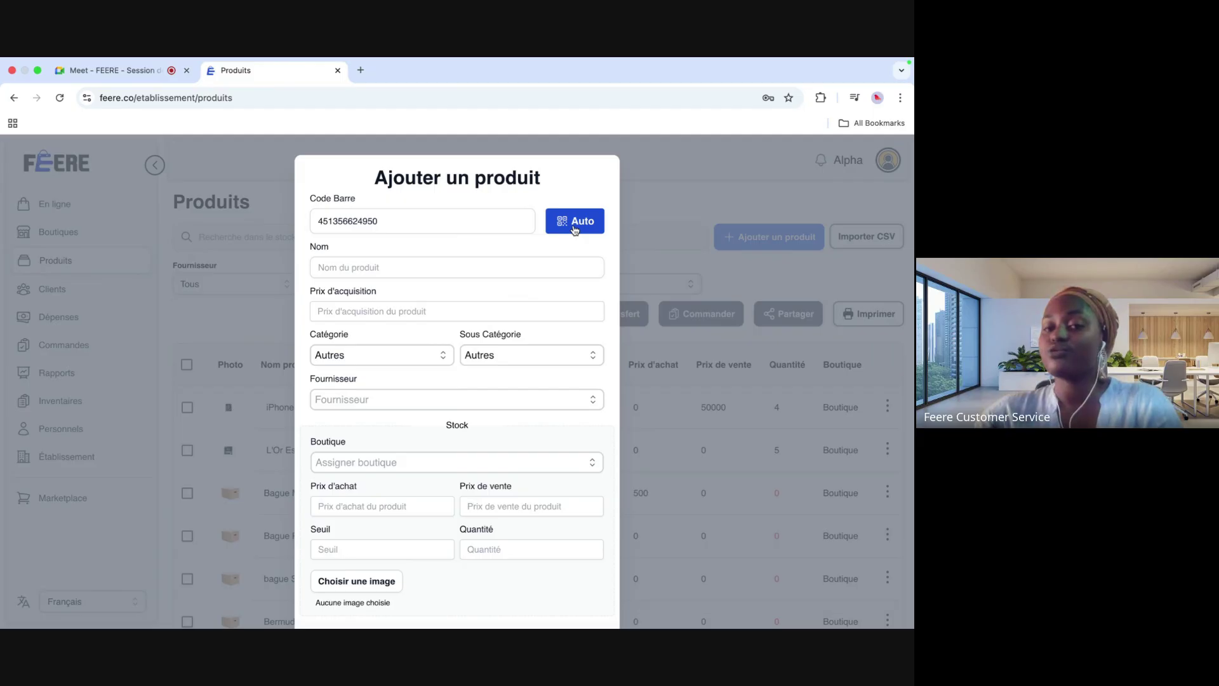
pyautogui.scroll(-2, 498, 378)
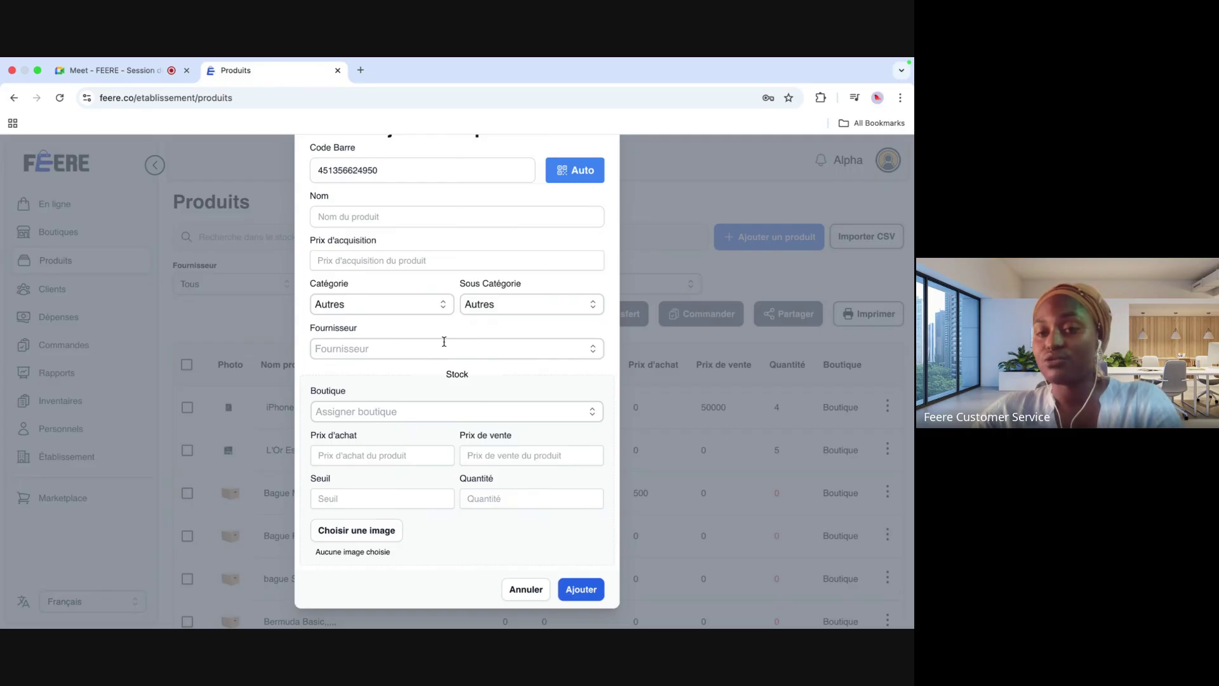
pyautogui.click(537, 591)
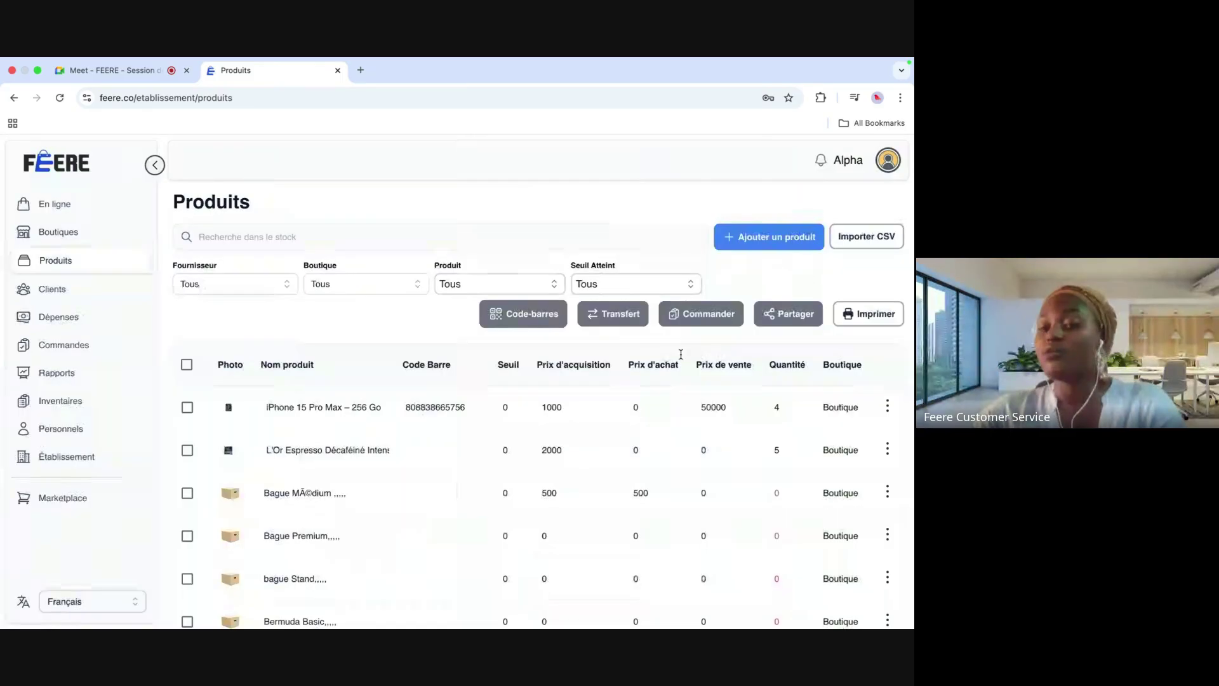
pyautogui.click(864, 245)
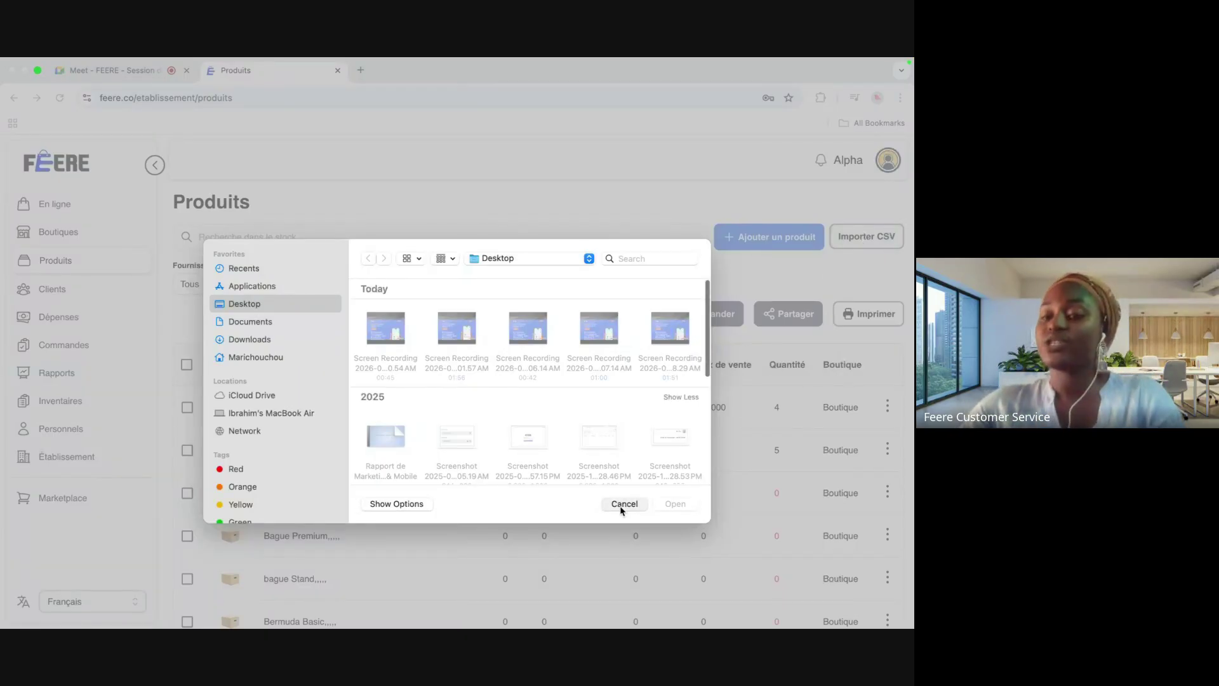
pyautogui.click(622, 504)
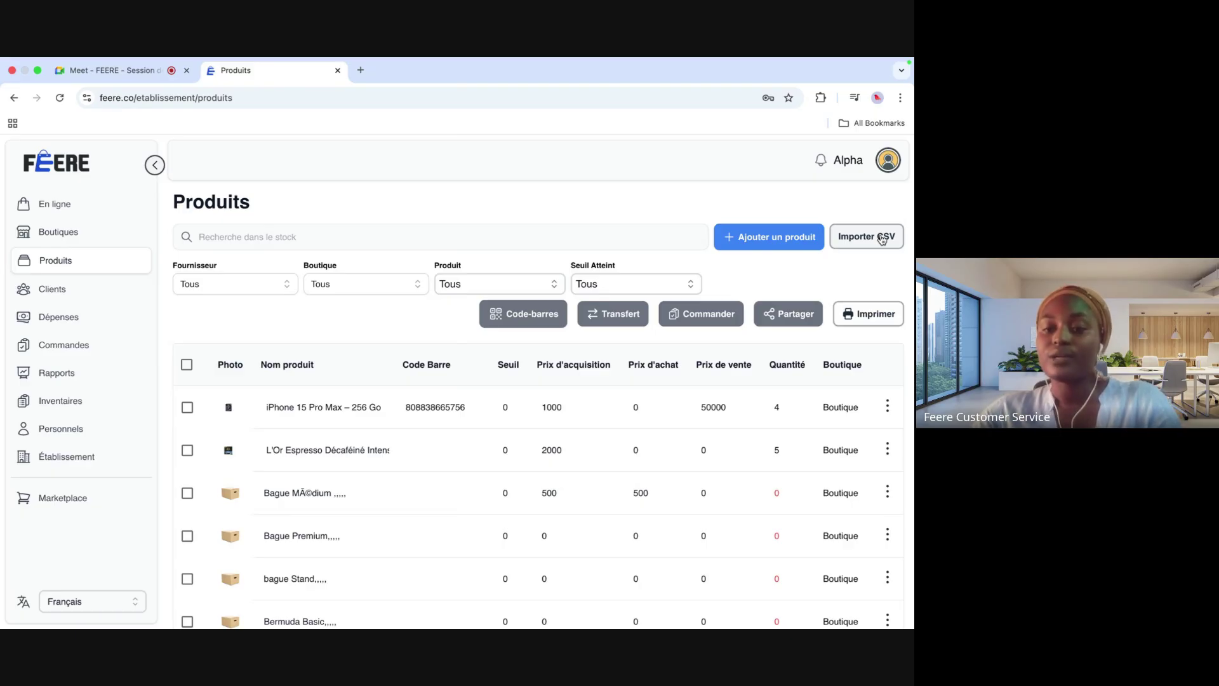
# Step: Filter the product list by supplier Divers, then Fournisseur, then the trainers' supplier
pyautogui.scroll(-10, 474, 520)
pyautogui.scroll(10, 473, 520)
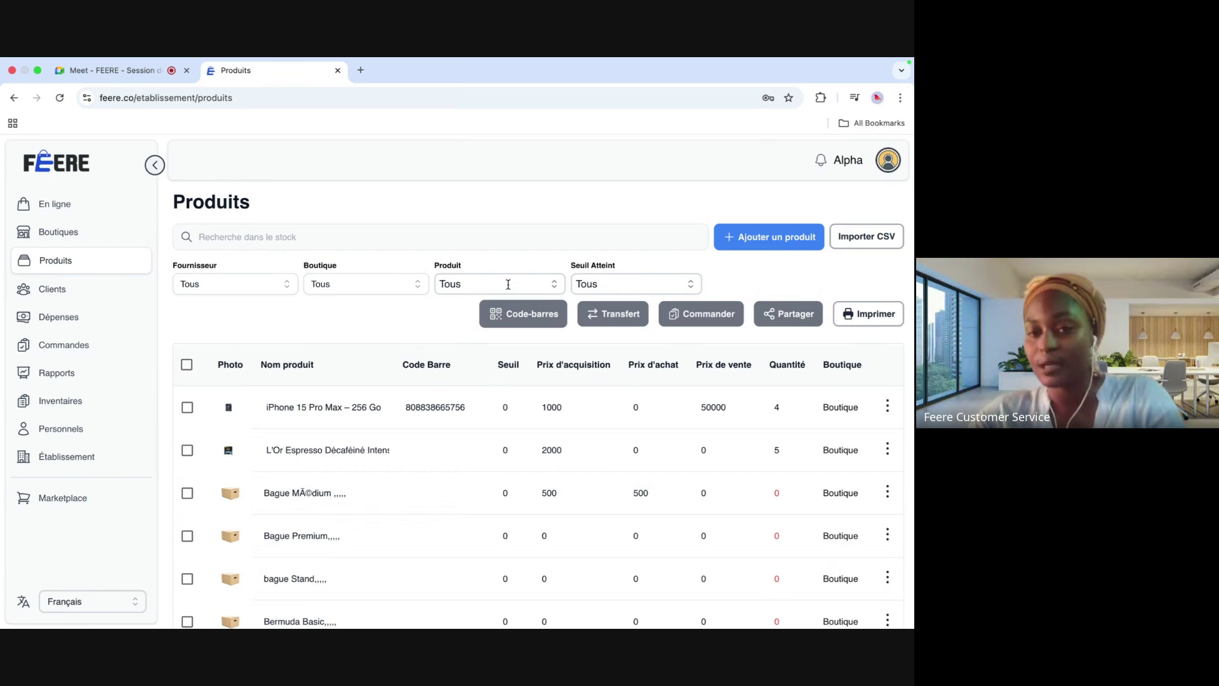
pyautogui.click(285, 289)
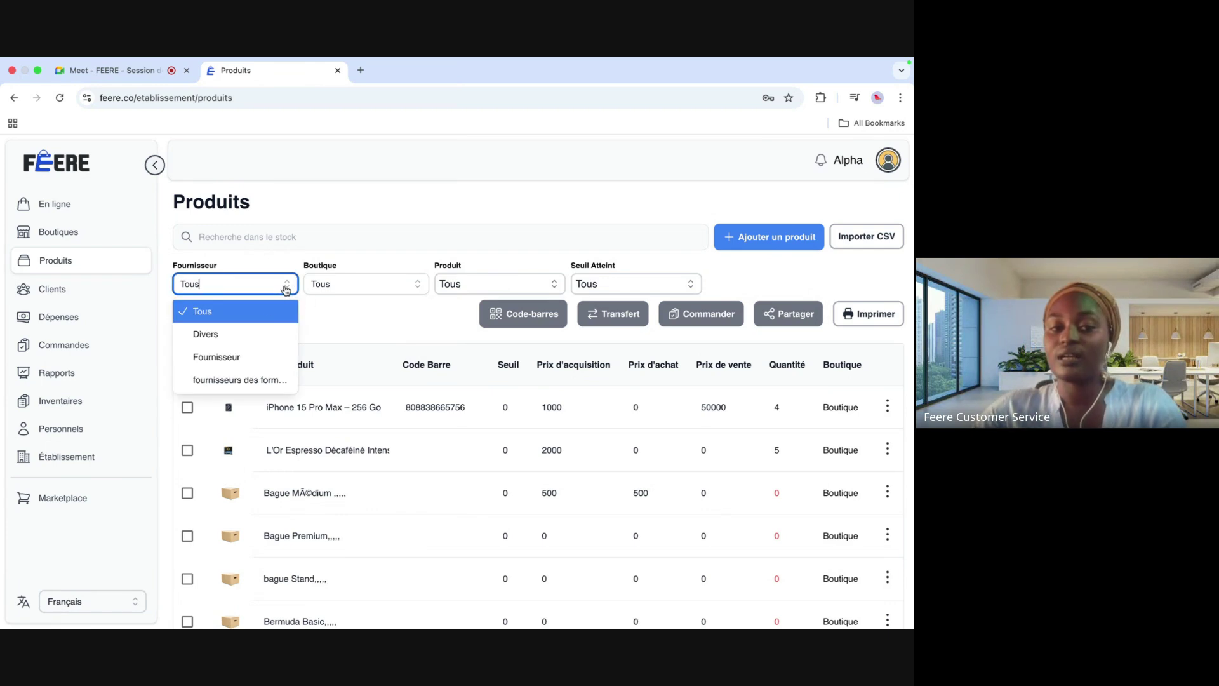
pyautogui.click(250, 341)
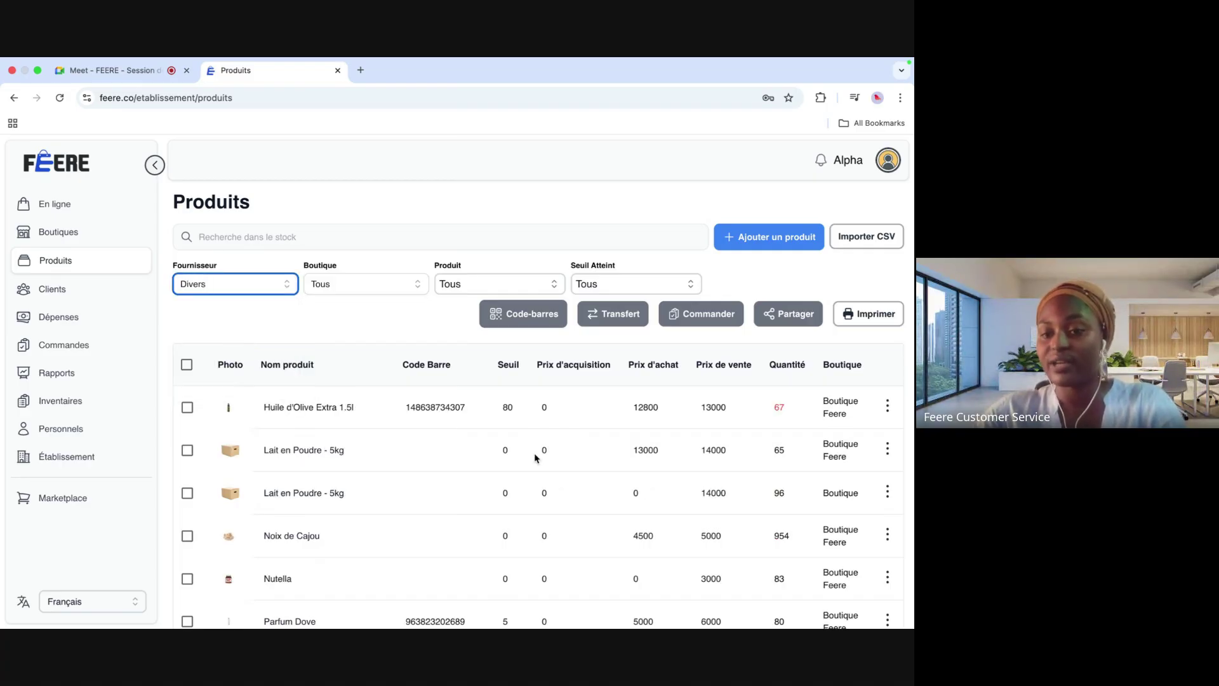
pyautogui.scroll(-3, 537, 468)
pyautogui.scroll(3, 537, 468)
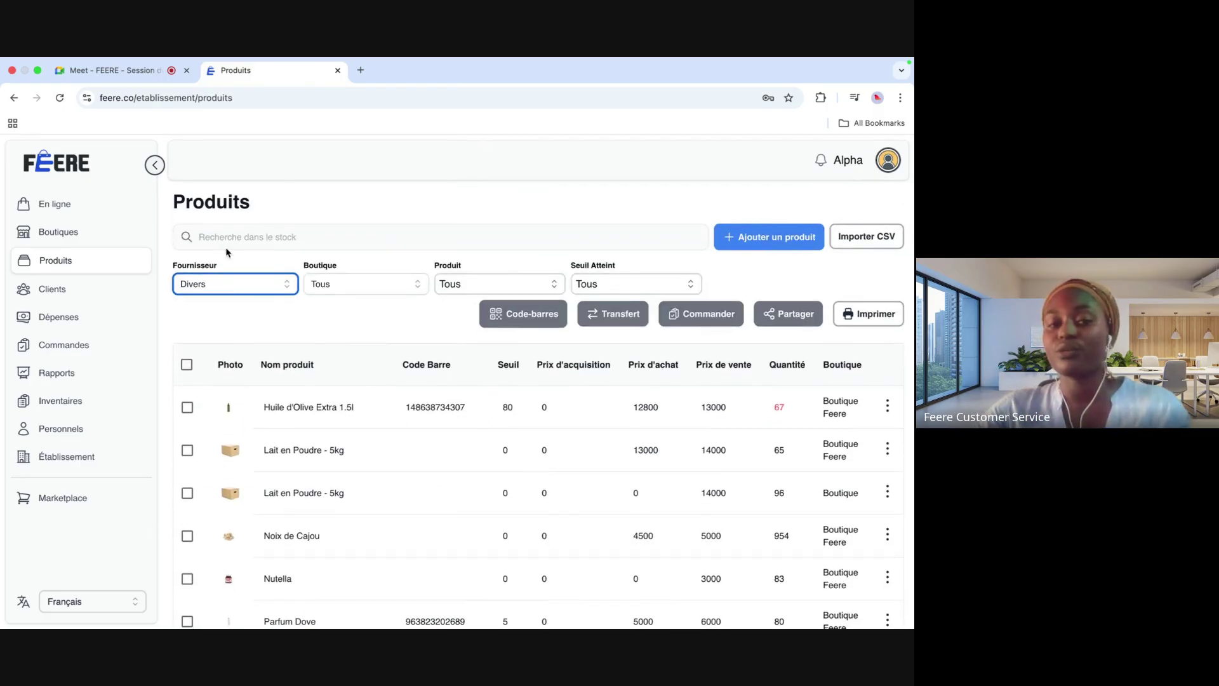
pyautogui.click(284, 287)
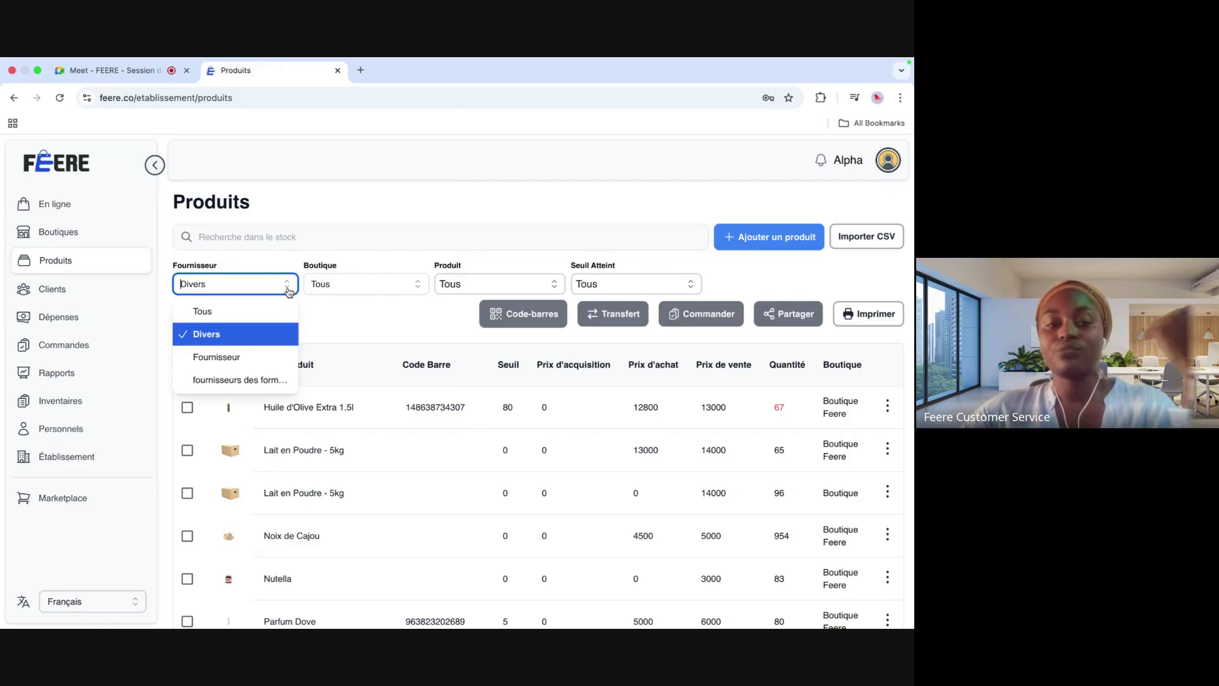
pyautogui.click(229, 358)
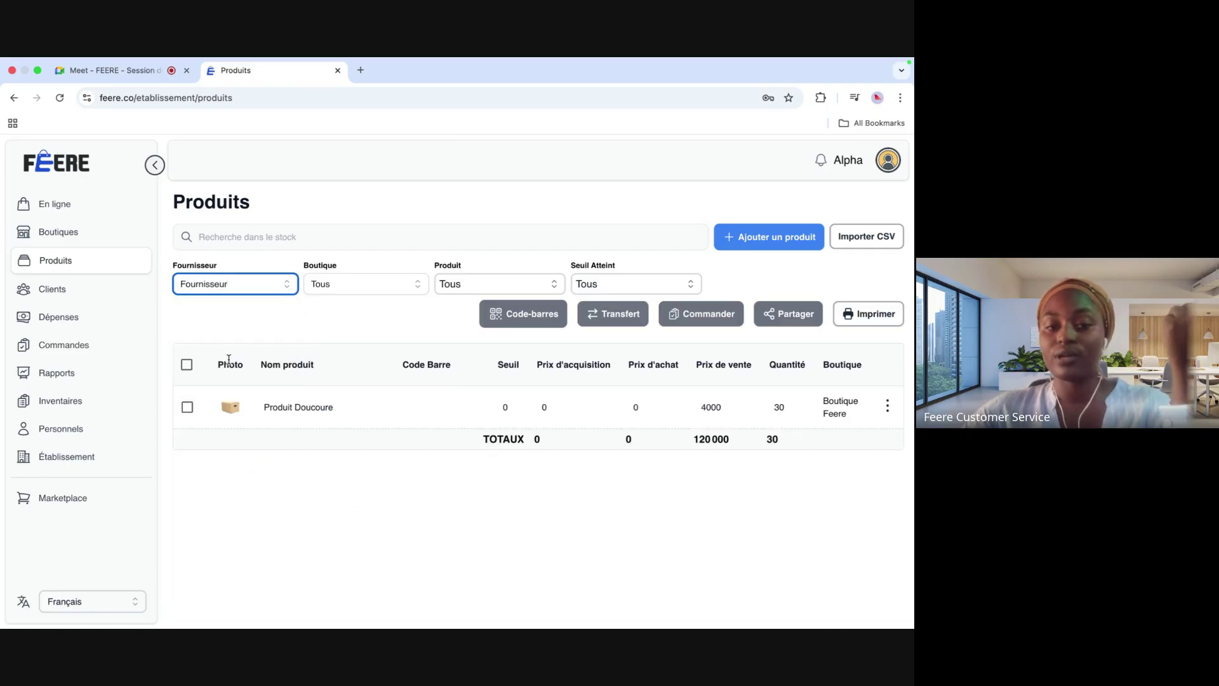
pyautogui.moveTo(469, 410)
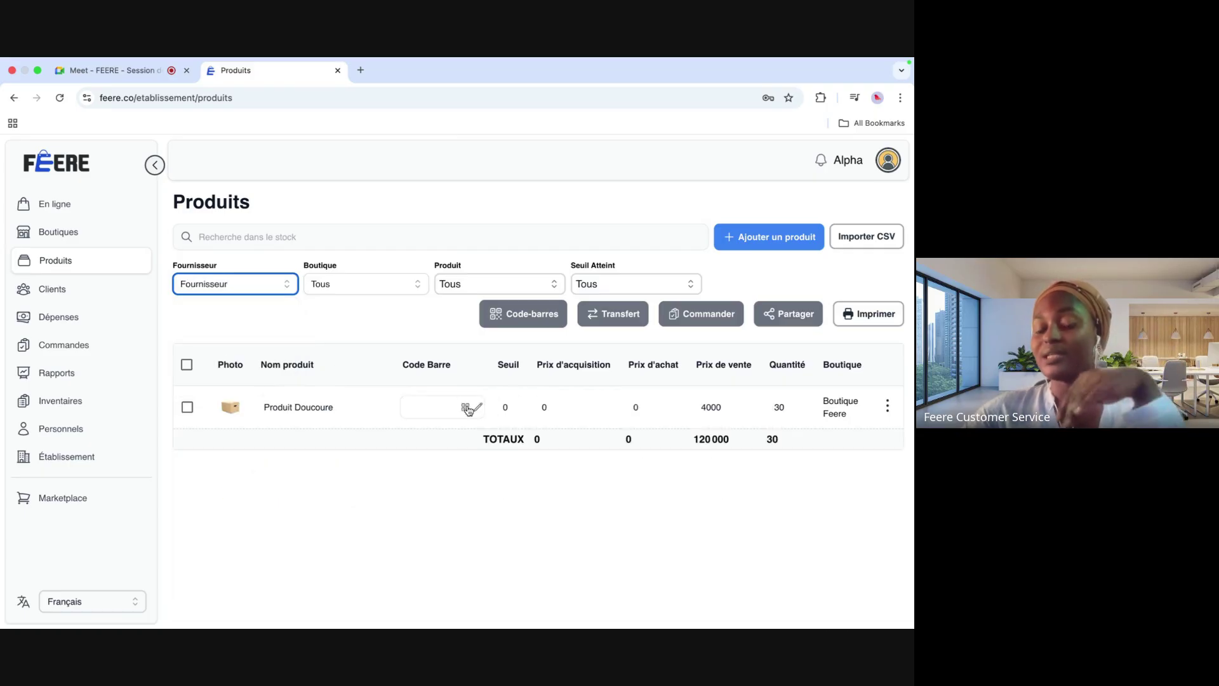
pyautogui.click(287, 287)
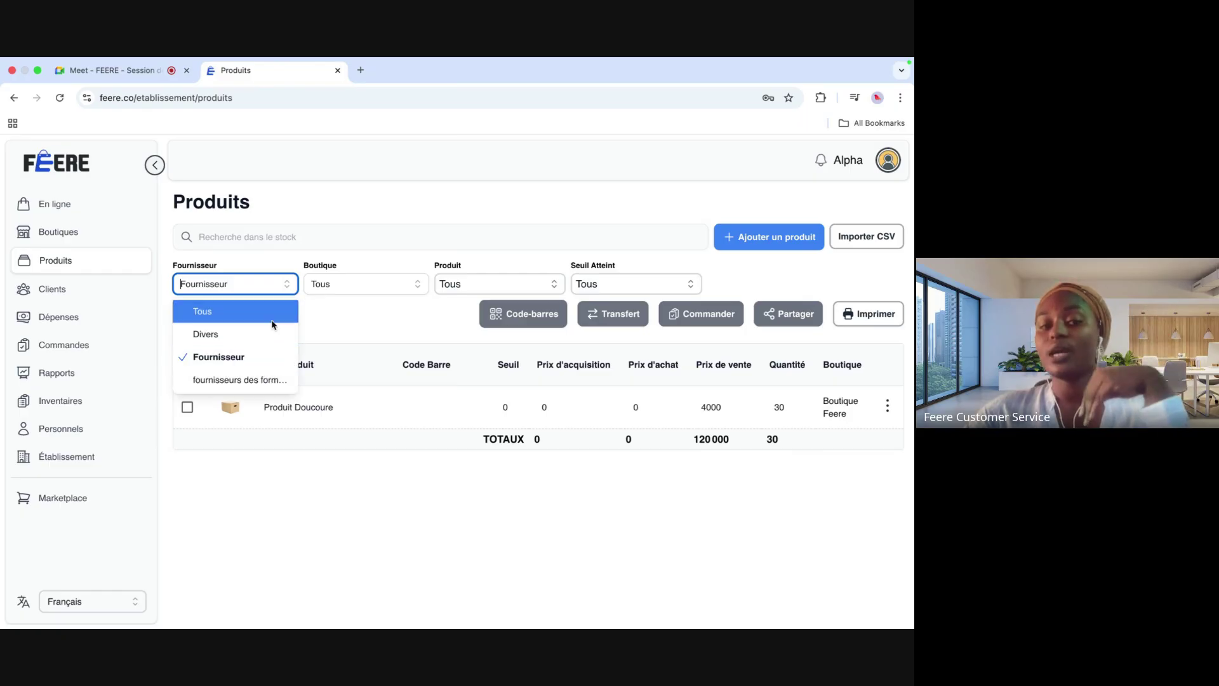
pyautogui.click(257, 379)
# Step: Reset the Fournisseur filter to Tous and bring up the Boutique filter choices
pyautogui.click(270, 285)
pyautogui.click(248, 310)
pyautogui.click(417, 284)
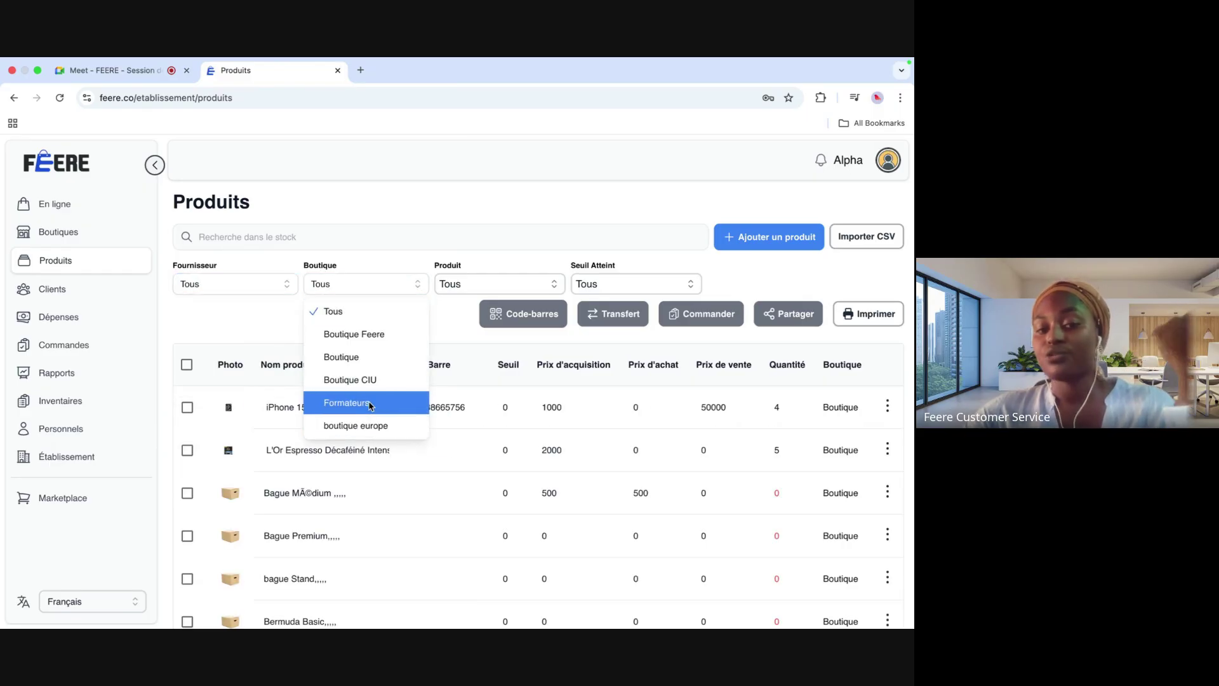
# Step: Filter the products by shop Formateurs, then switch the shop to Boutique Feere
pyautogui.click(375, 402)
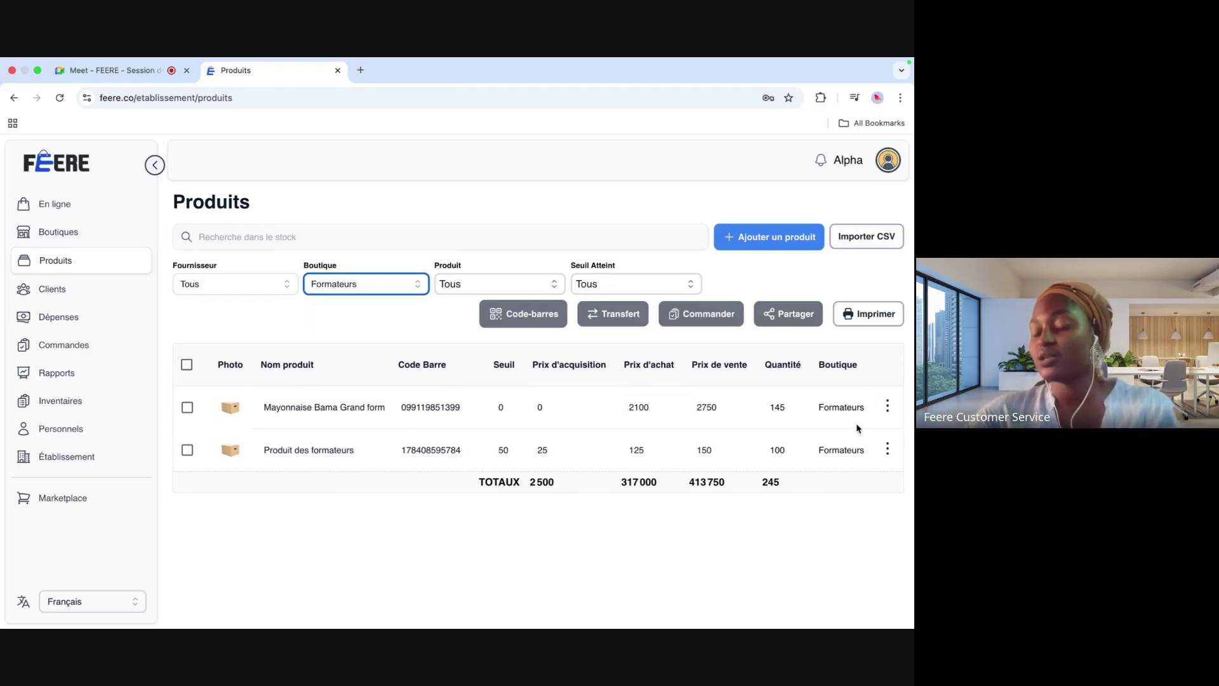
pyautogui.click(416, 283)
pyautogui.click(348, 335)
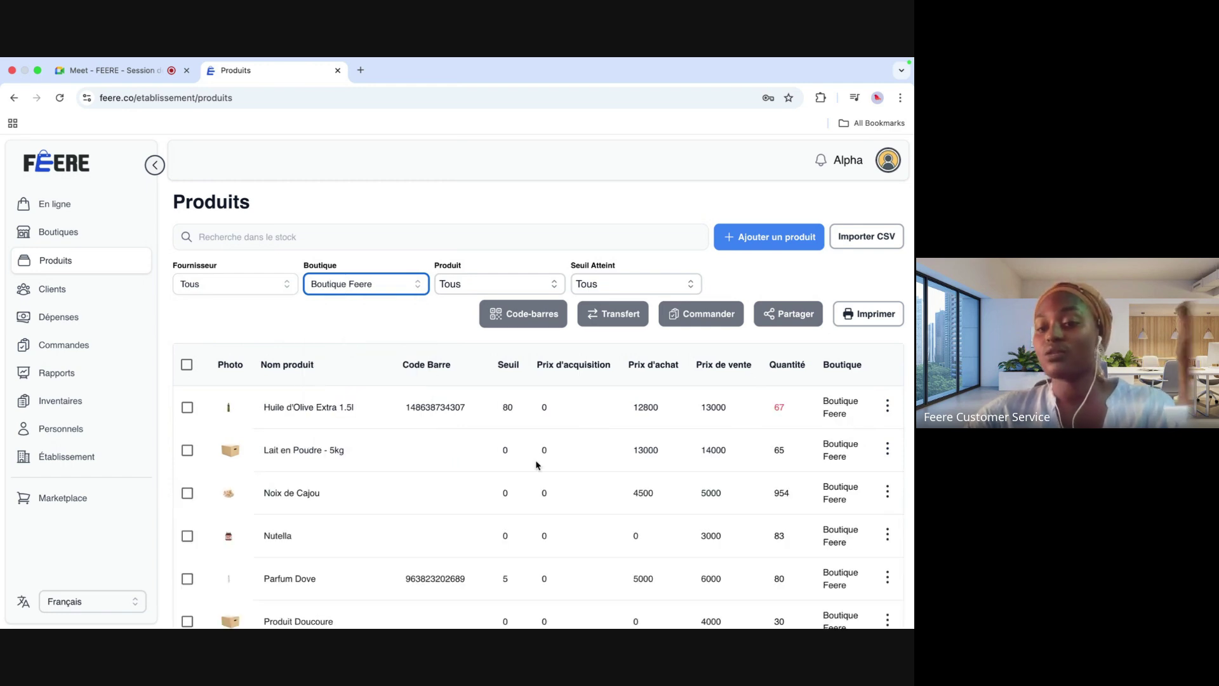
pyautogui.scroll(-3, 536, 463)
pyautogui.scroll(4, 661, 387)
pyautogui.scroll(-1, 661, 389)
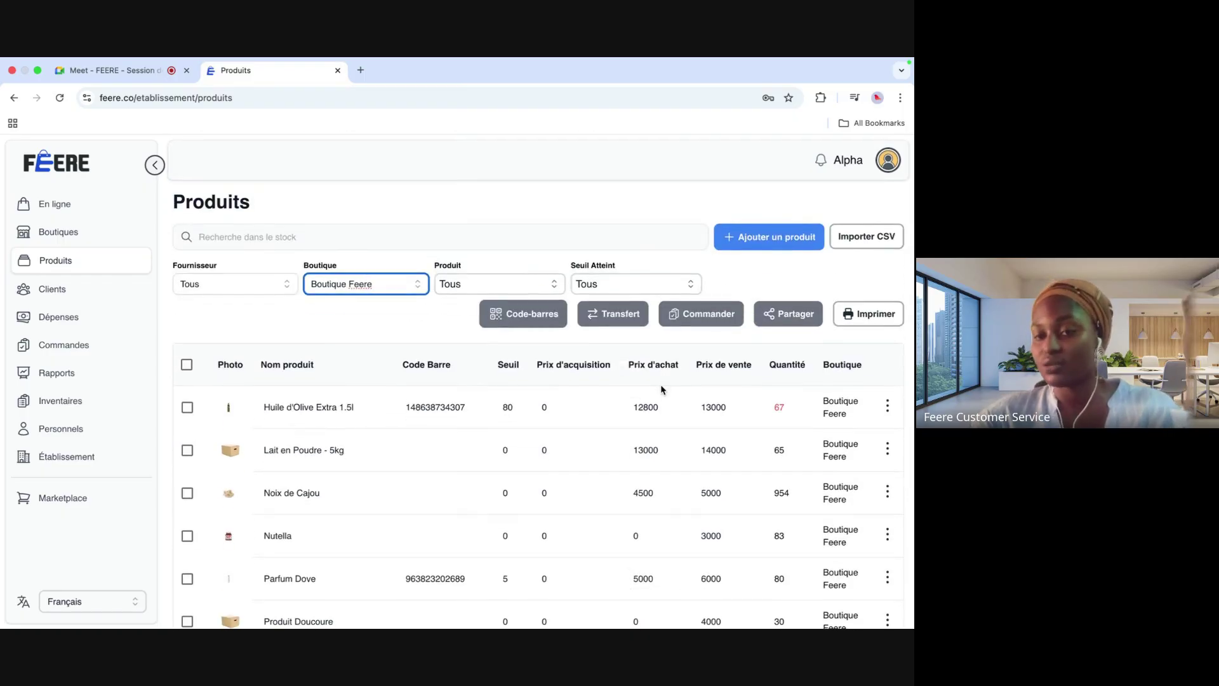
# Step: Set the Produit filter to Avec stock after trying Sans stock, leaving Seuil Atteint unchanged
pyautogui.click(557, 290)
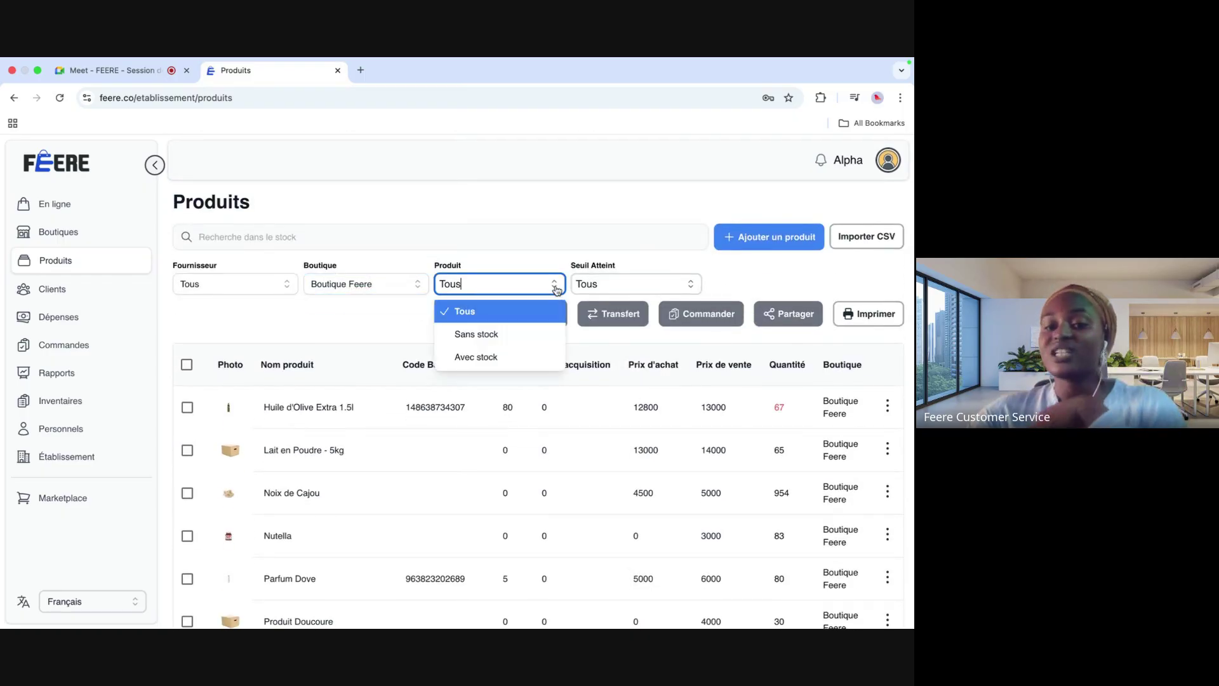
pyautogui.click(517, 340)
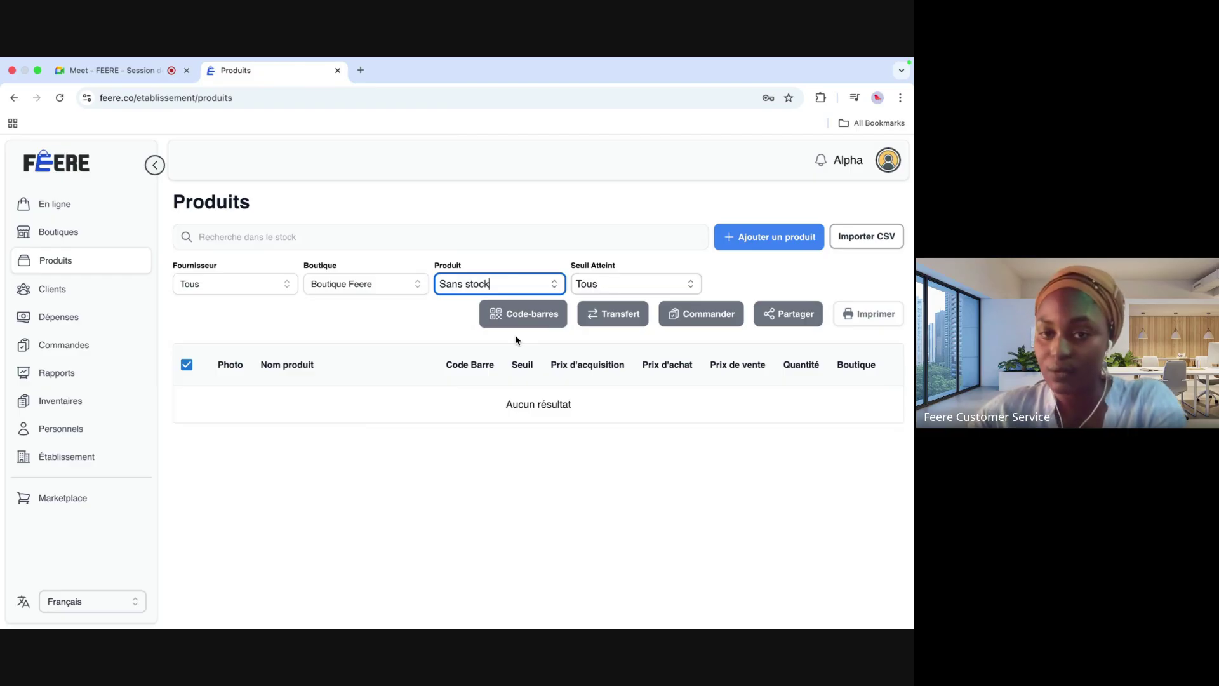
pyautogui.click(556, 286)
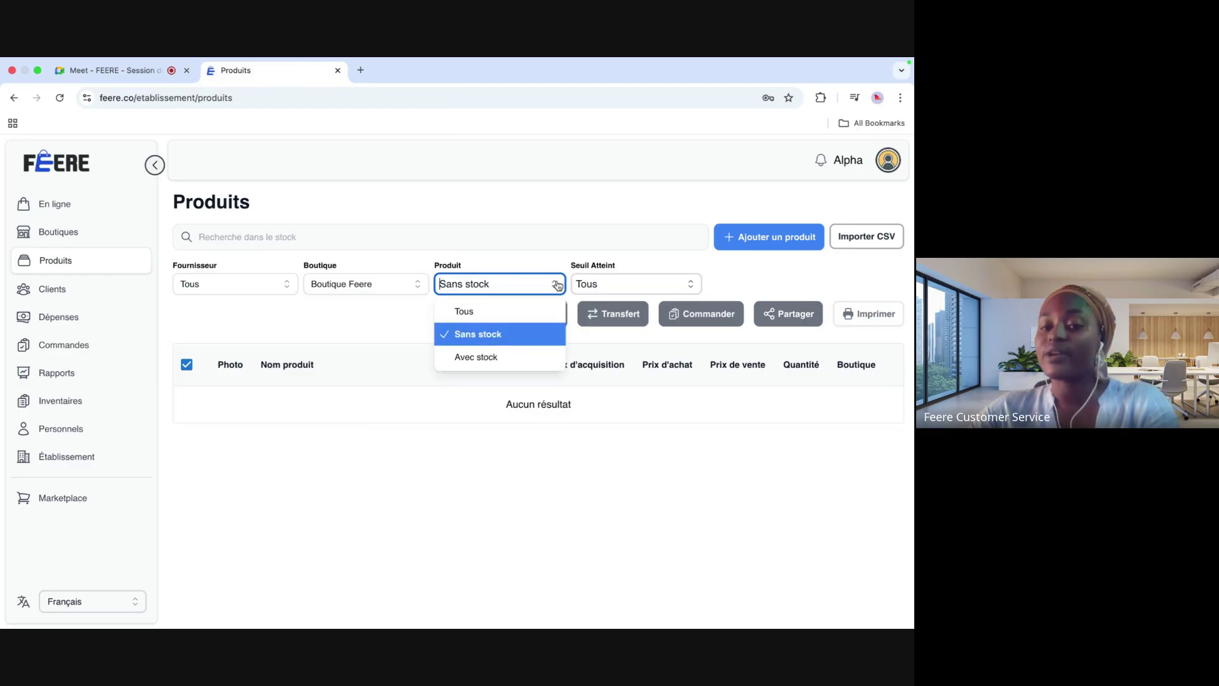
pyautogui.click(505, 357)
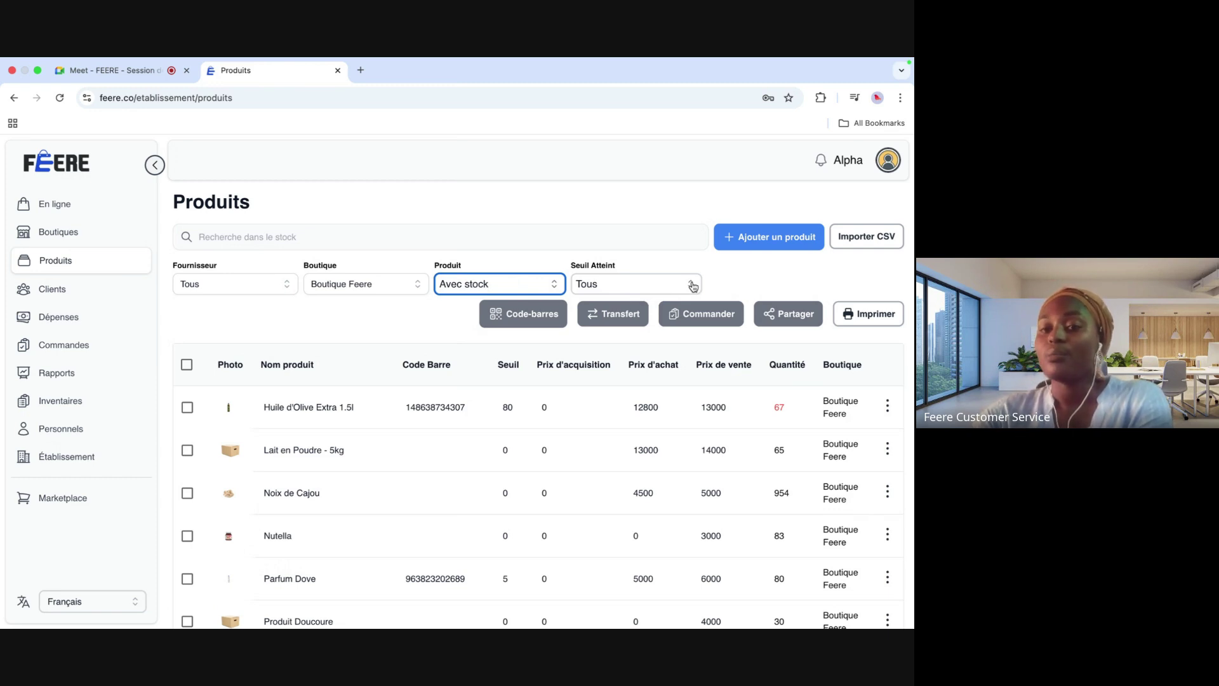
pyautogui.click(692, 287)
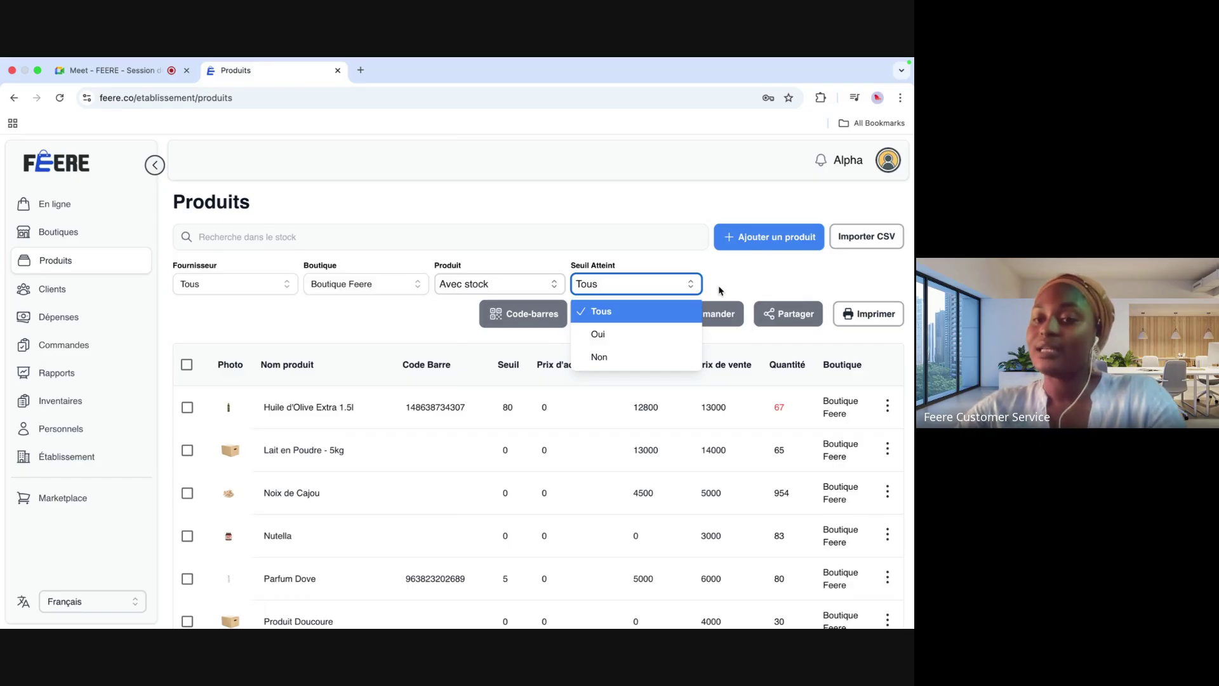
pyautogui.click(720, 290)
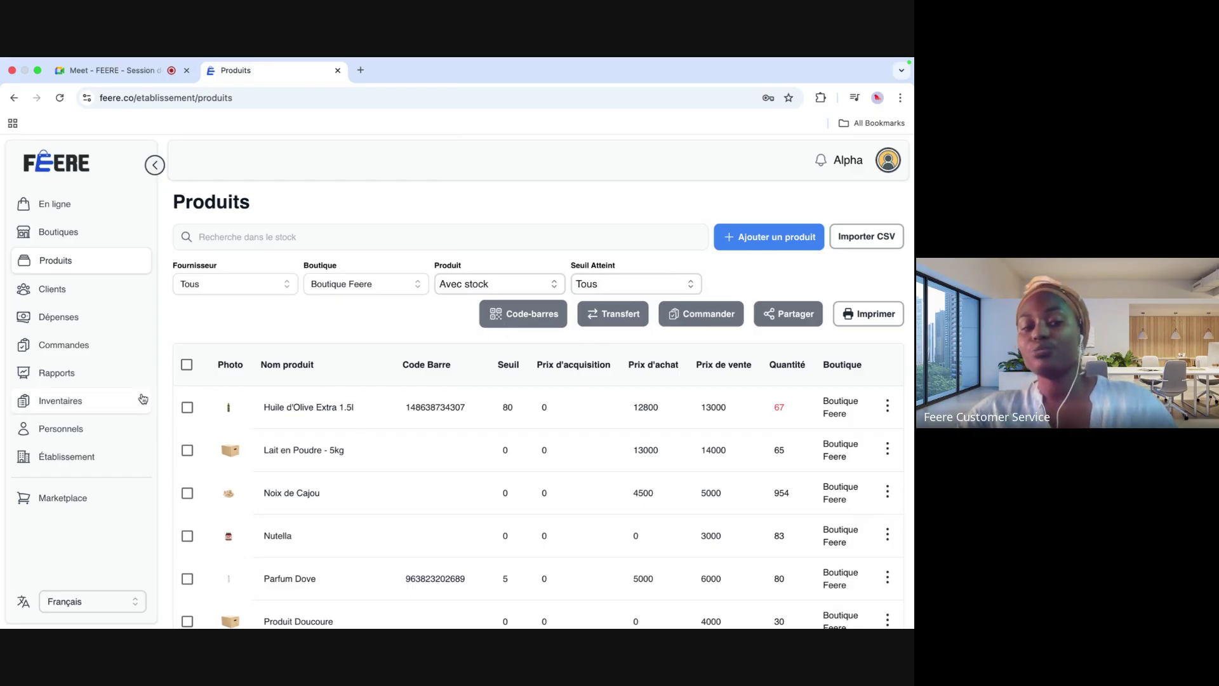
# Step: Tick Huile d'Olive Extra 1.5l, admit a waiting Meet participant, and close the call mini-window
pyautogui.click(188, 407)
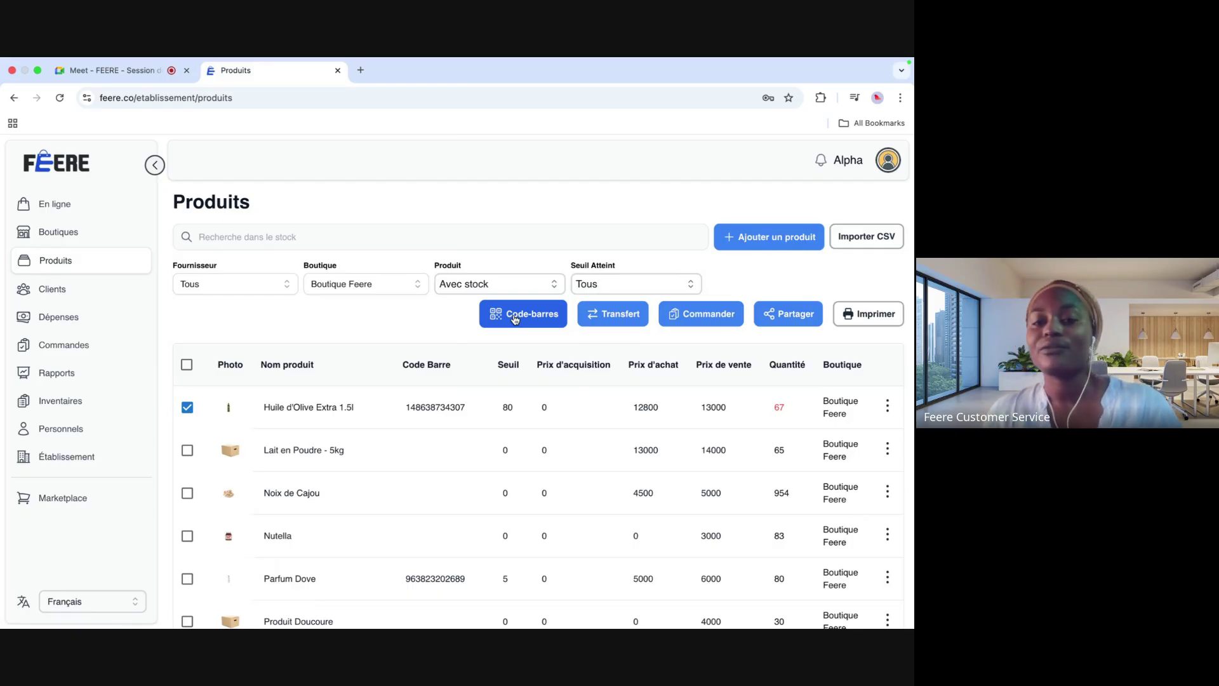
pyautogui.click(100, 88)
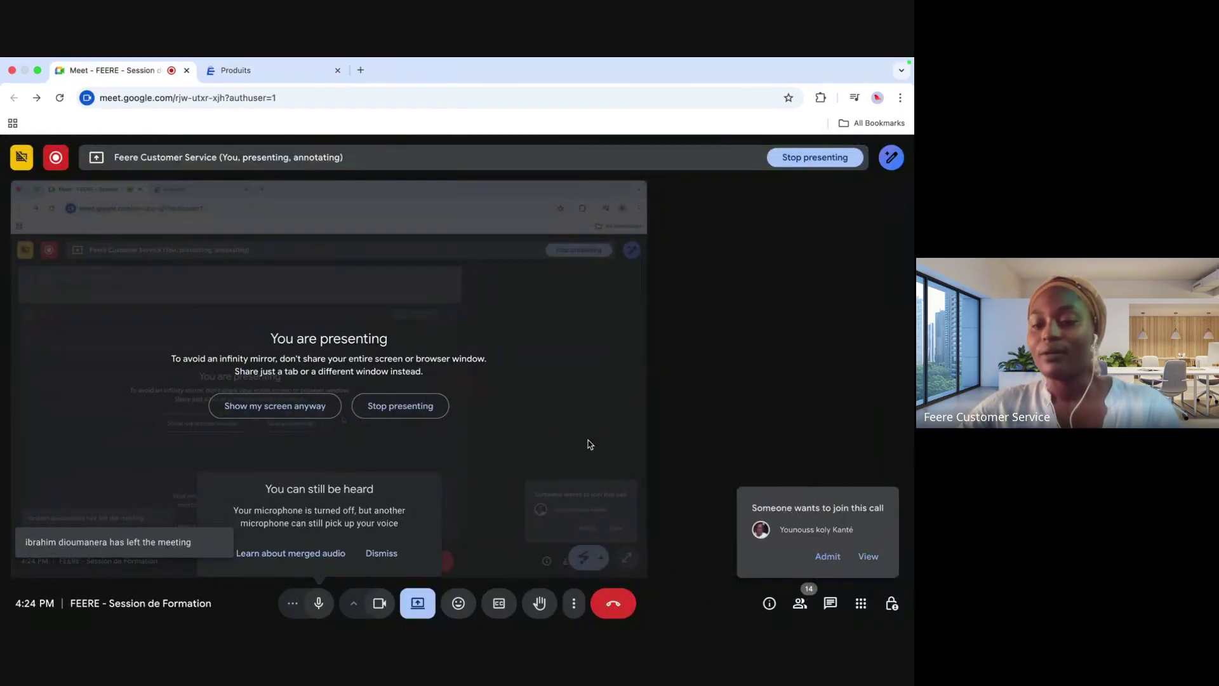
pyautogui.click(827, 556)
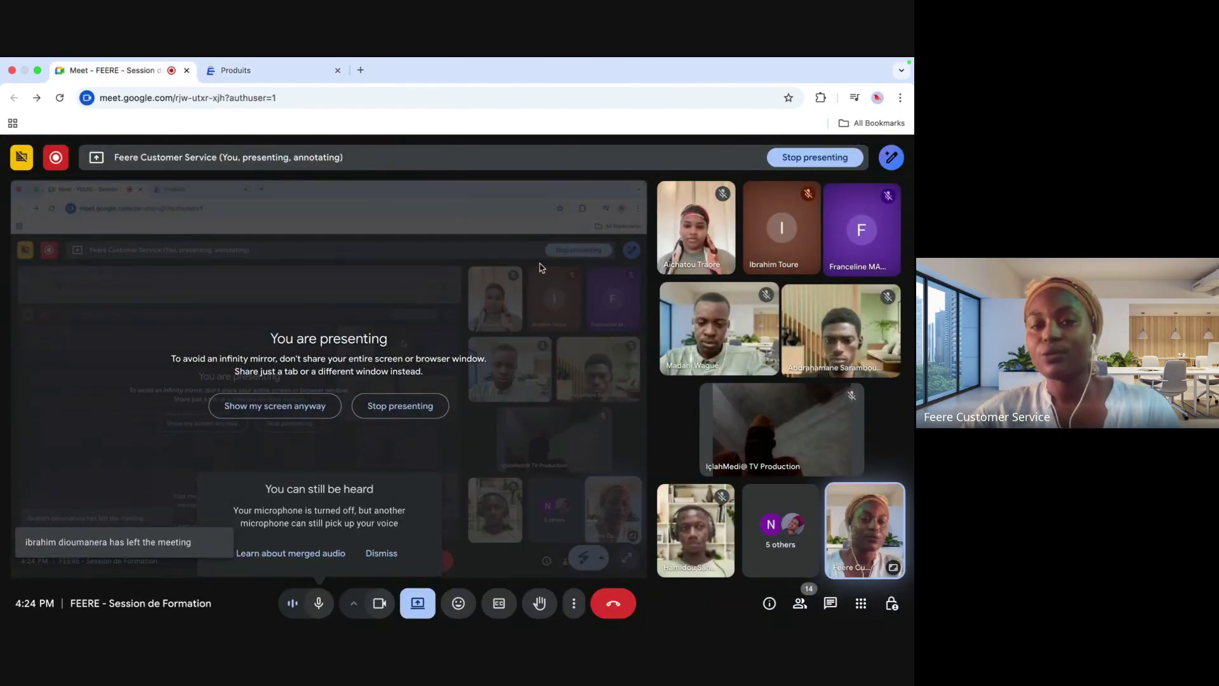
pyautogui.click(252, 66)
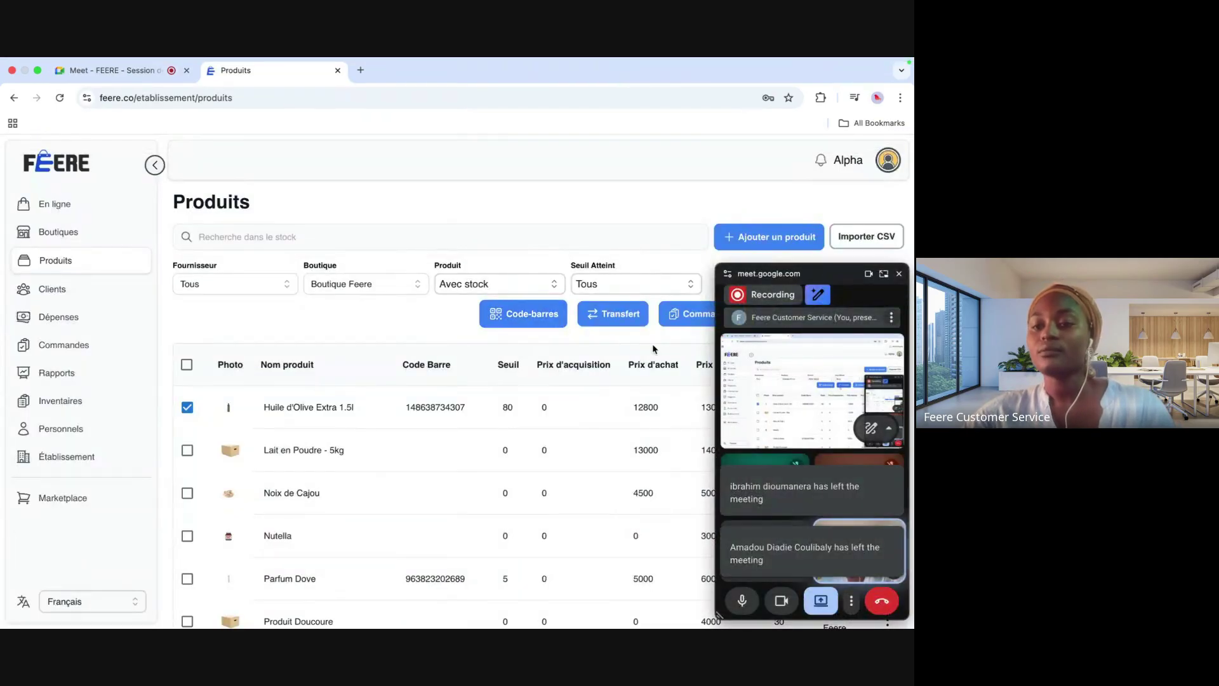
pyautogui.click(875, 273)
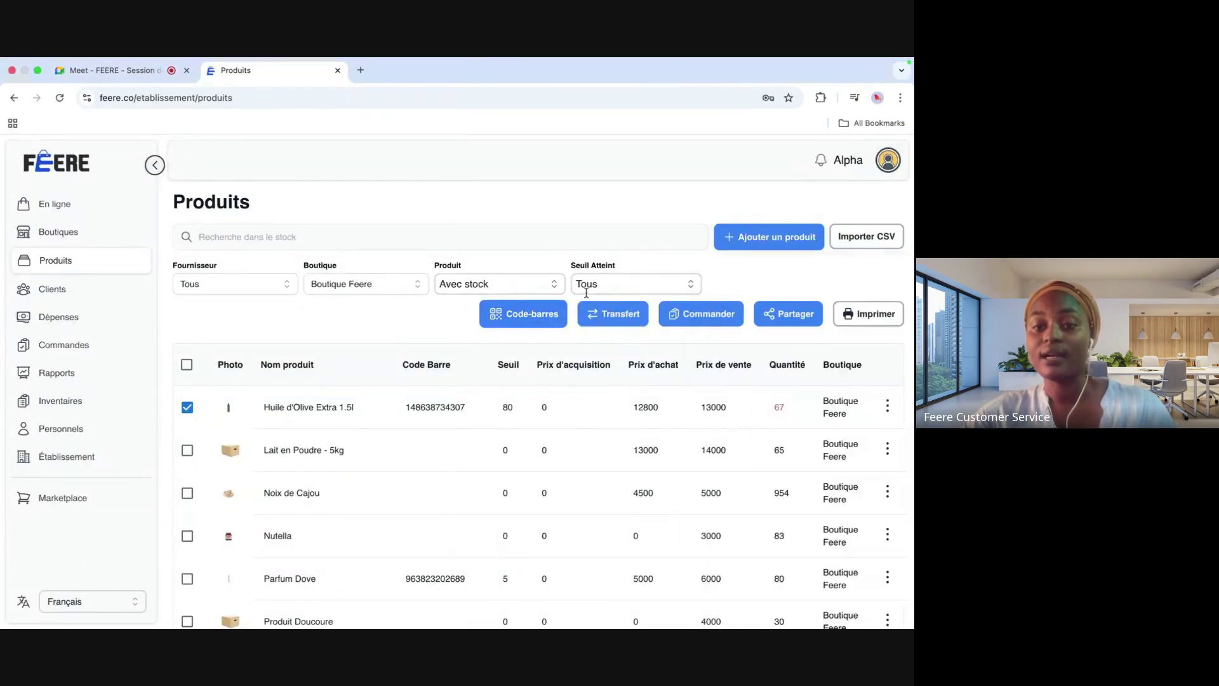
# Step: Preview the Huile d'Olive Extra 1.5l barcode label, cancel printing, and open Transfert de Stock
pyautogui.click(525, 317)
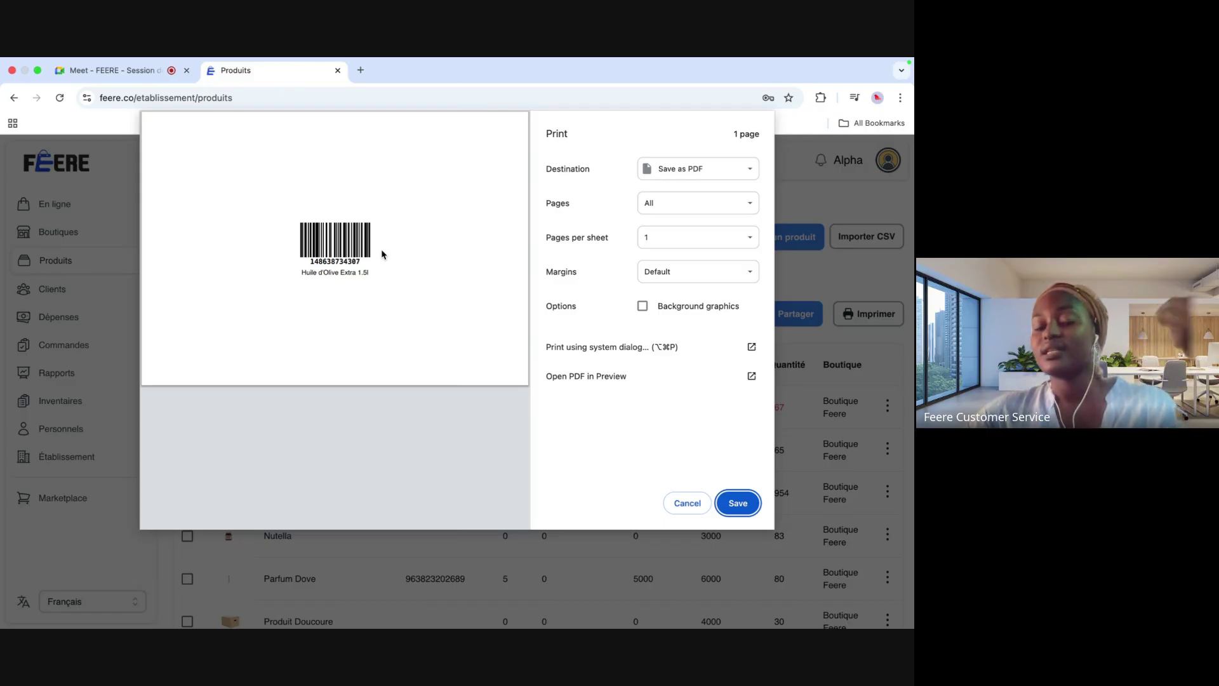
pyautogui.click(686, 502)
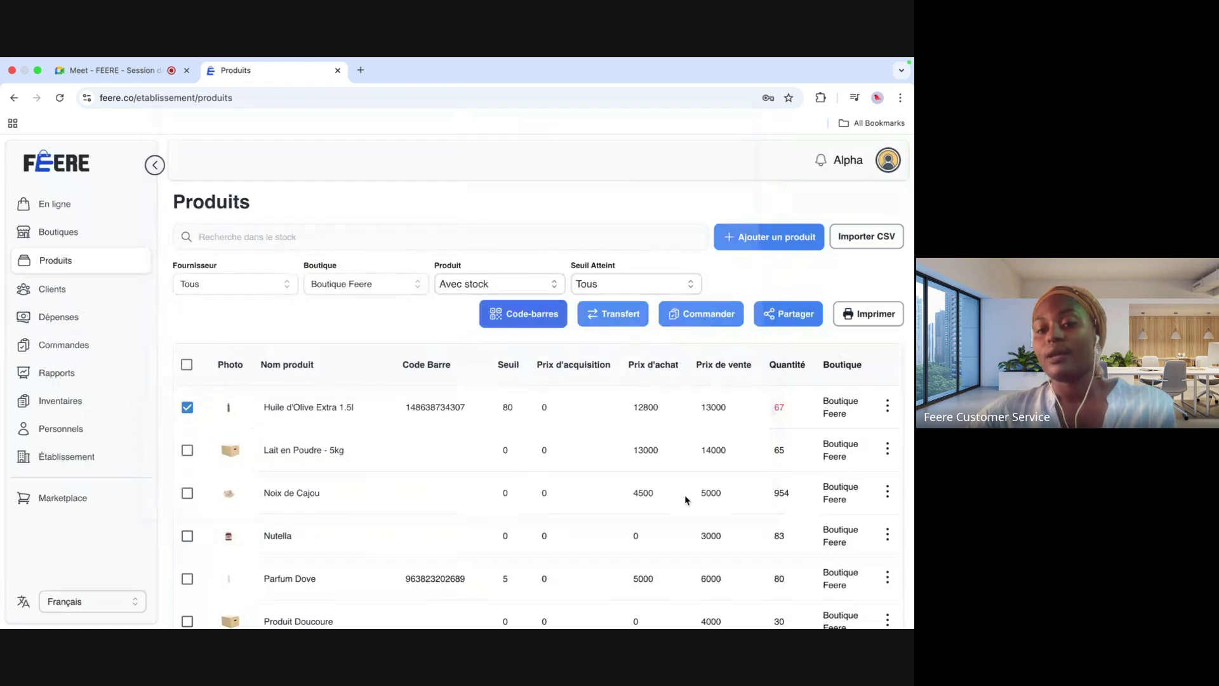
pyautogui.click(614, 326)
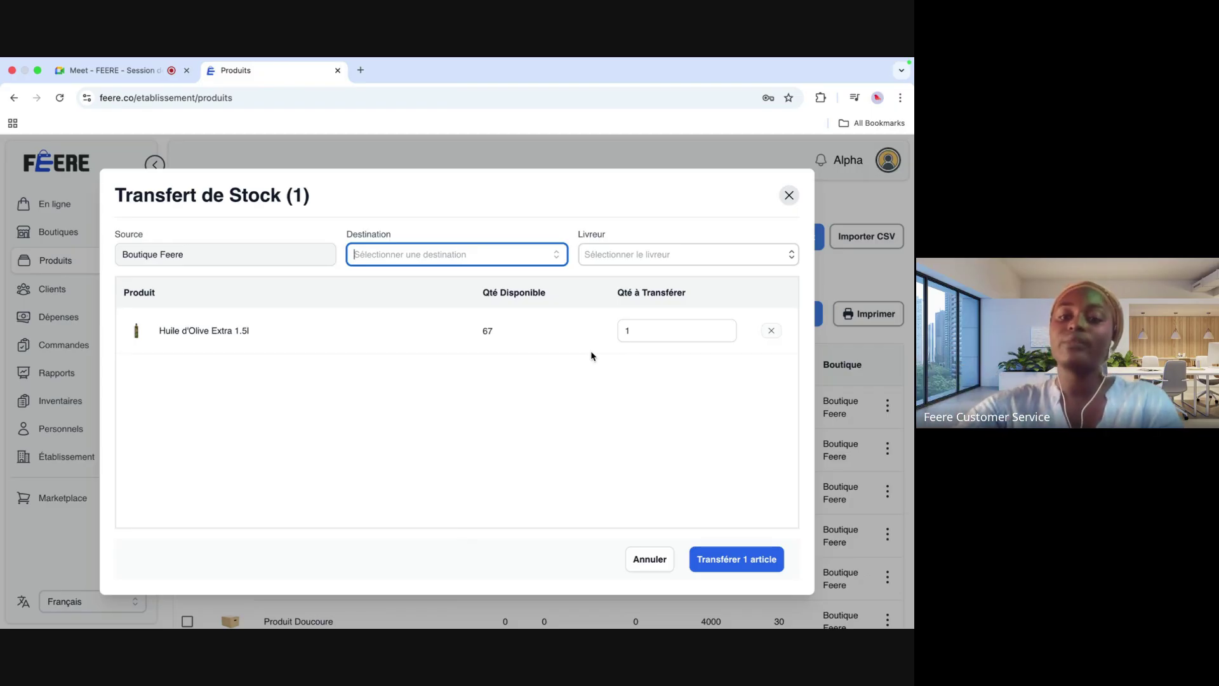
# Step: Set the transfer quantity to 10 and the destination to Boutique CIU
pyautogui.click(656, 335)
pyautogui.write('0')
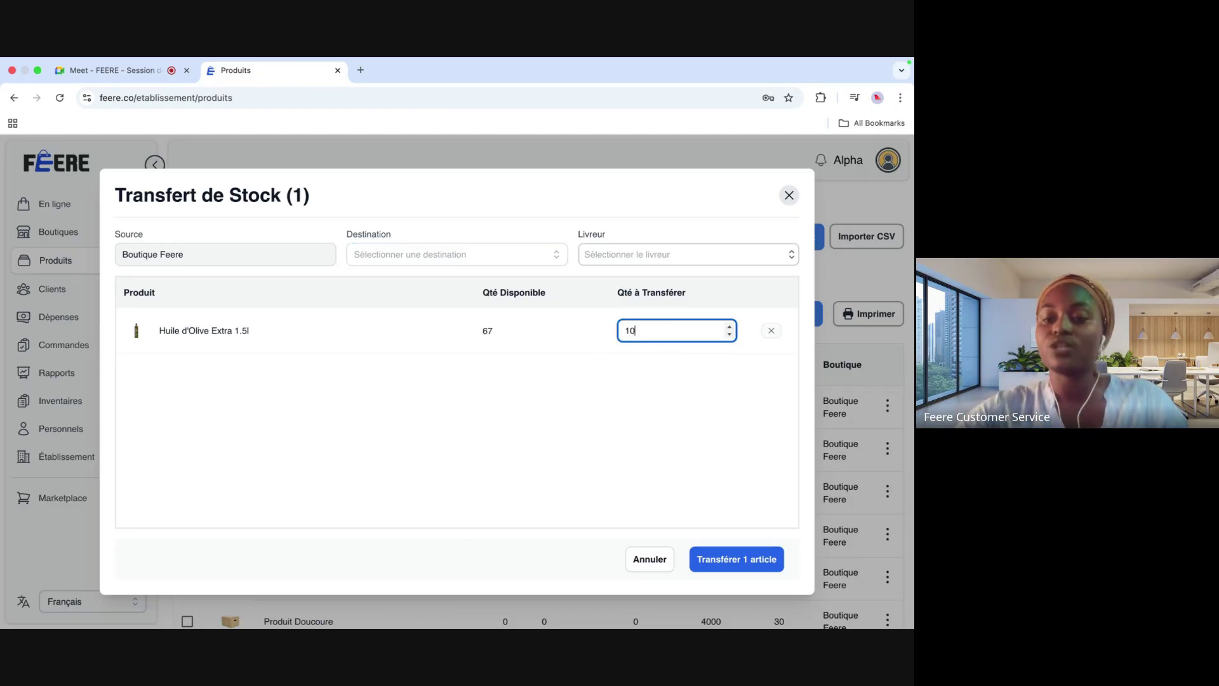
pyautogui.click(734, 558)
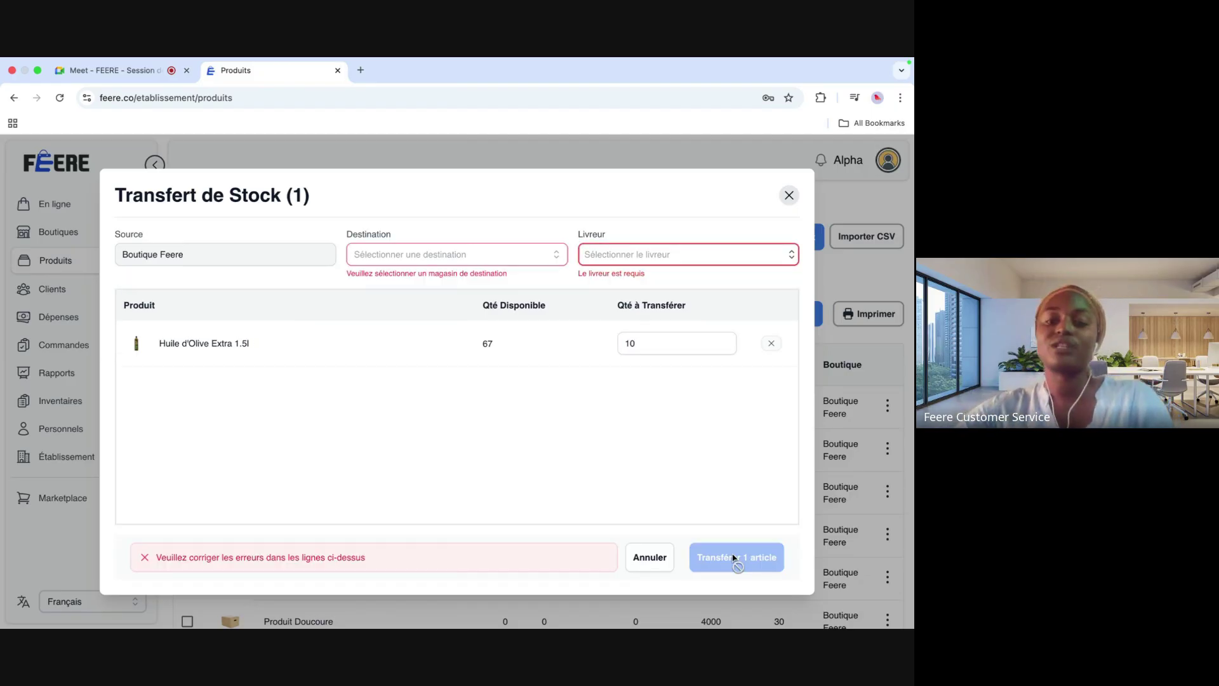
pyautogui.click(558, 257)
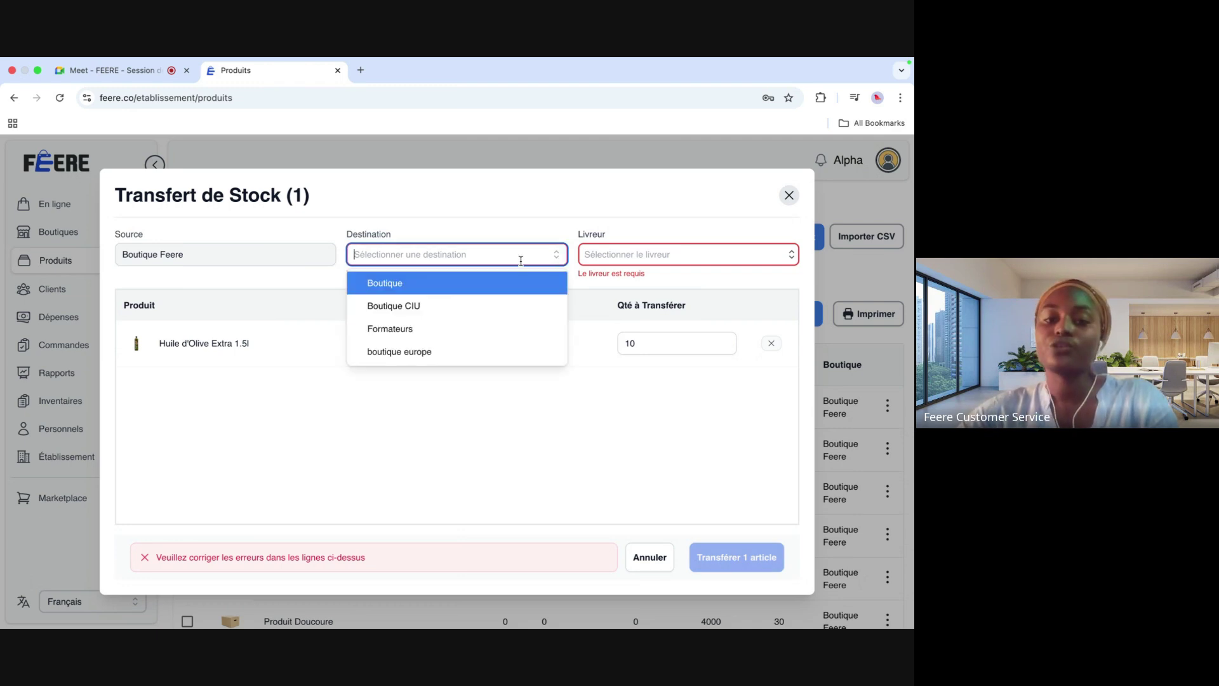
pyautogui.click(461, 309)
pyautogui.click(791, 257)
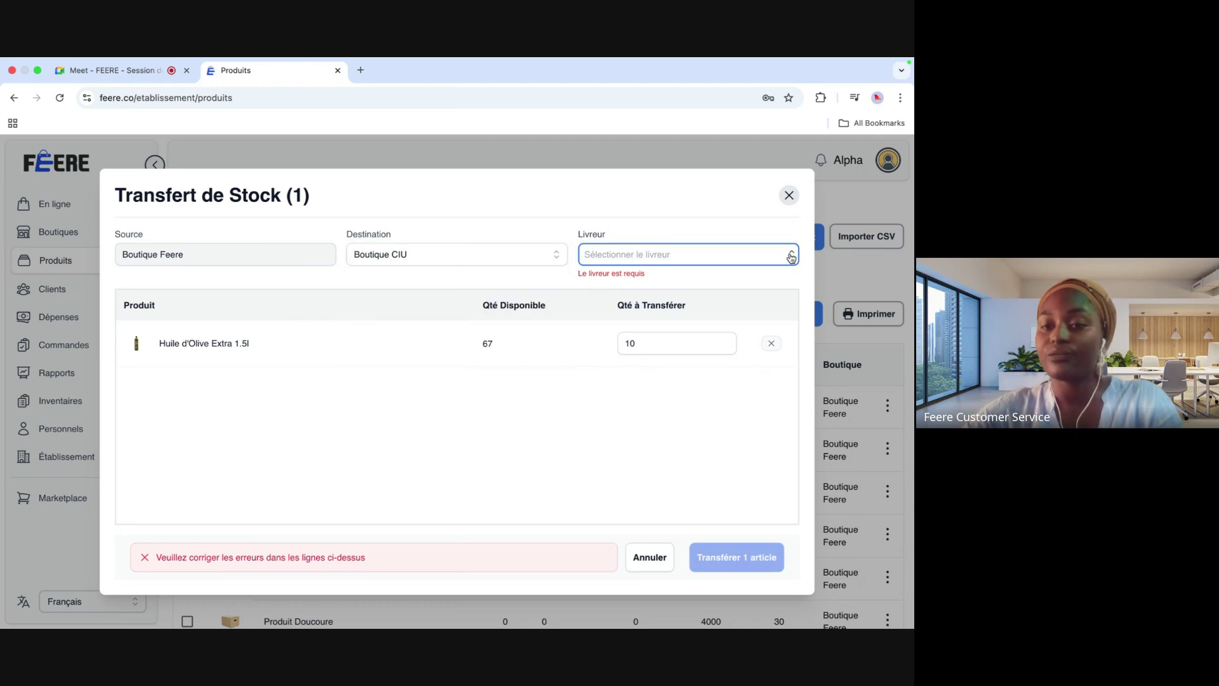
pyautogui.click(143, 71)
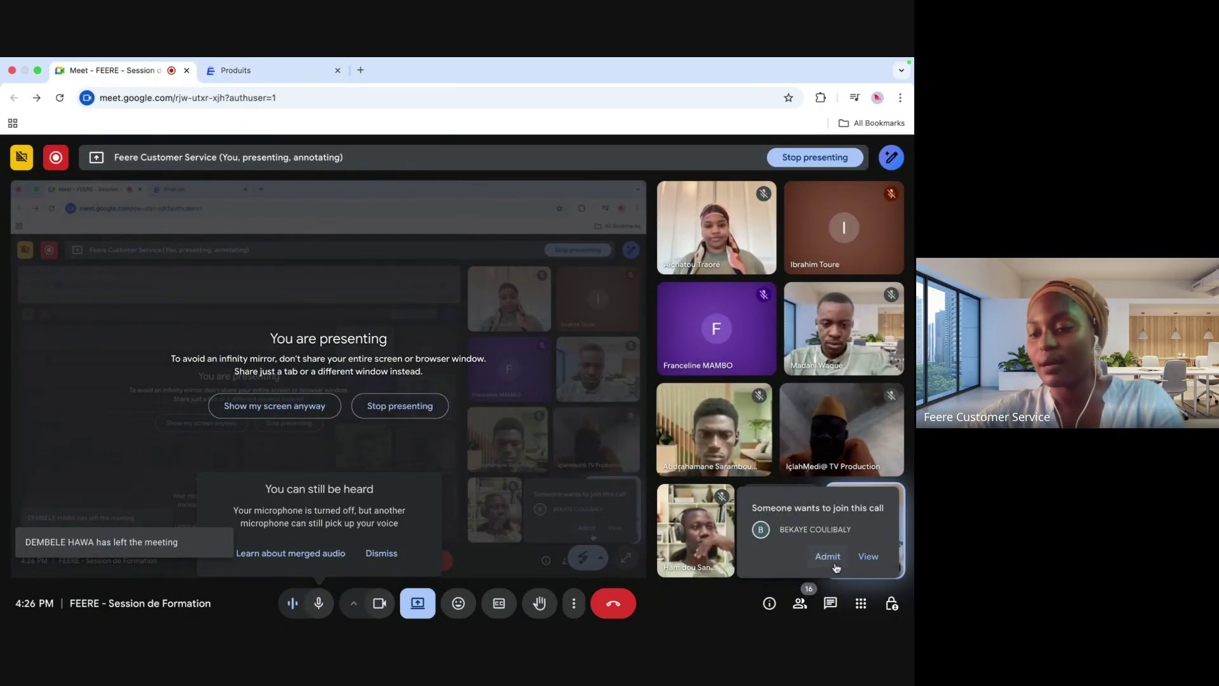
# Step: Admit the waiting person into the Meet call and return to FEERE's Produits tab
pyautogui.click(828, 557)
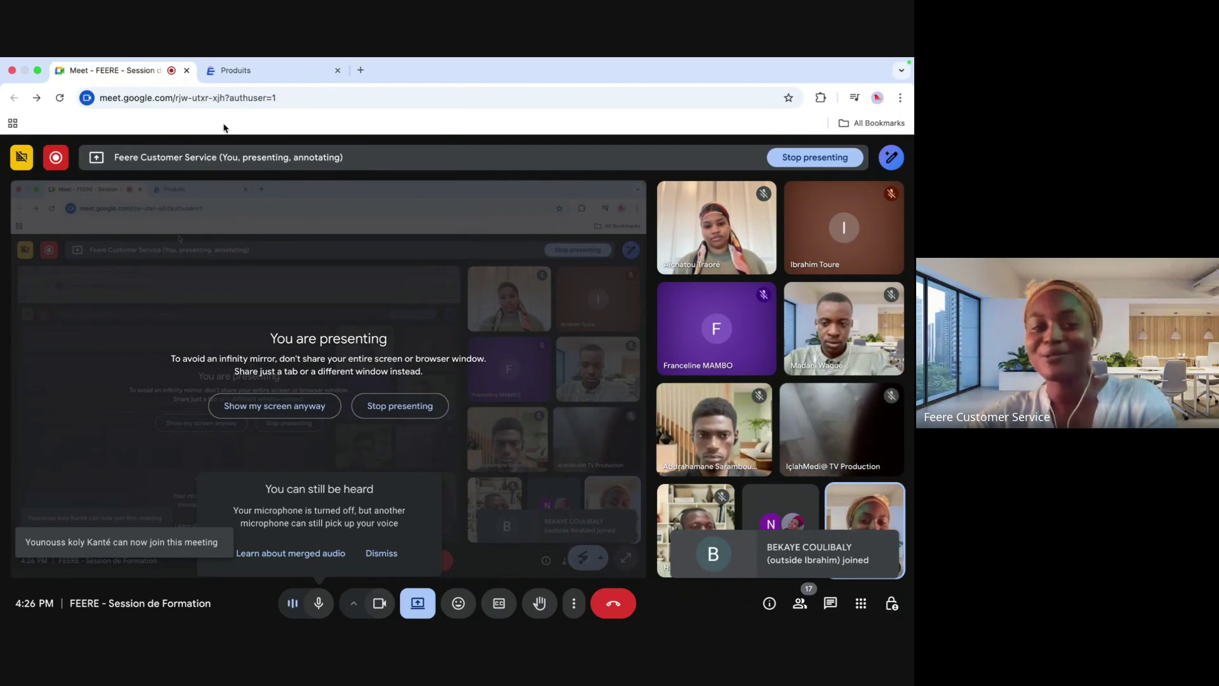
pyautogui.click(263, 73)
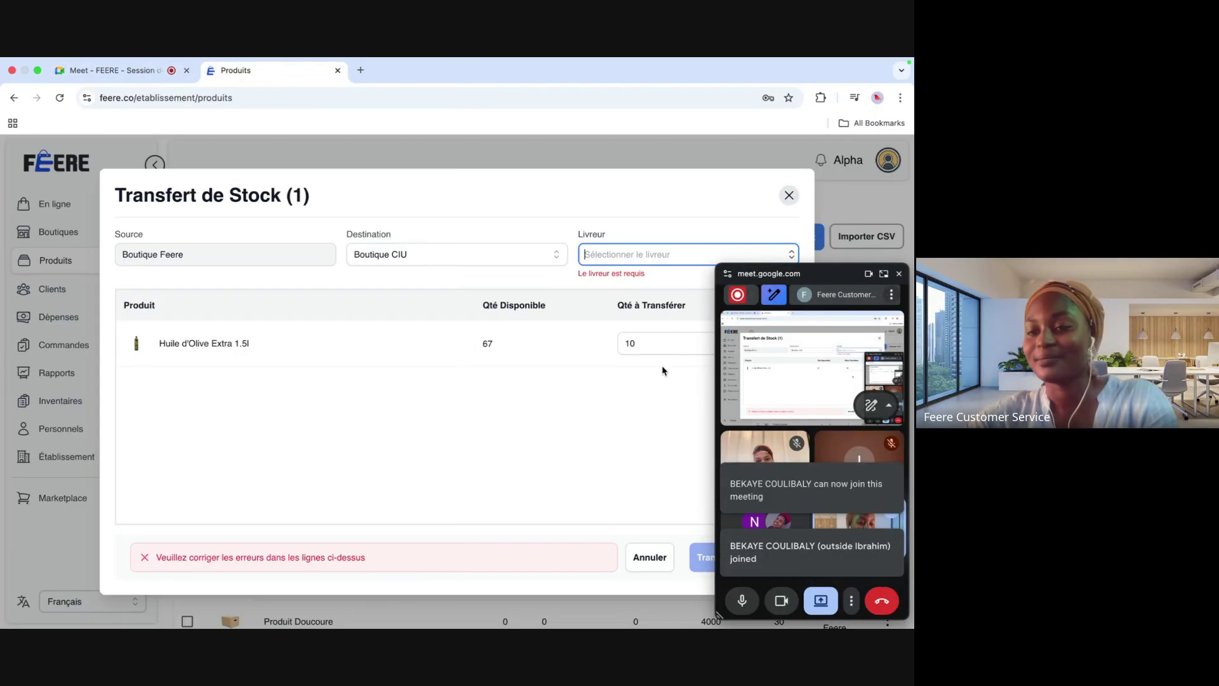
# Step: Close Transfert de Stock and the Meet mini-window, then open Commander for the olive oil
pyautogui.click(788, 195)
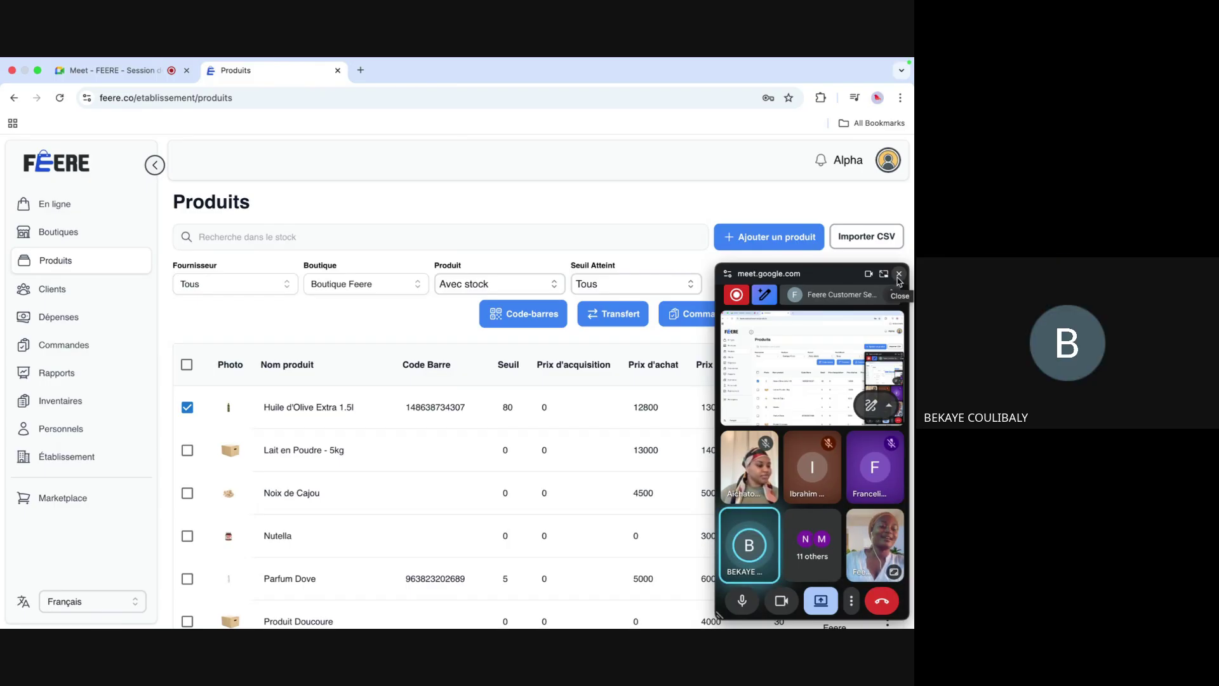
pyautogui.click(898, 275)
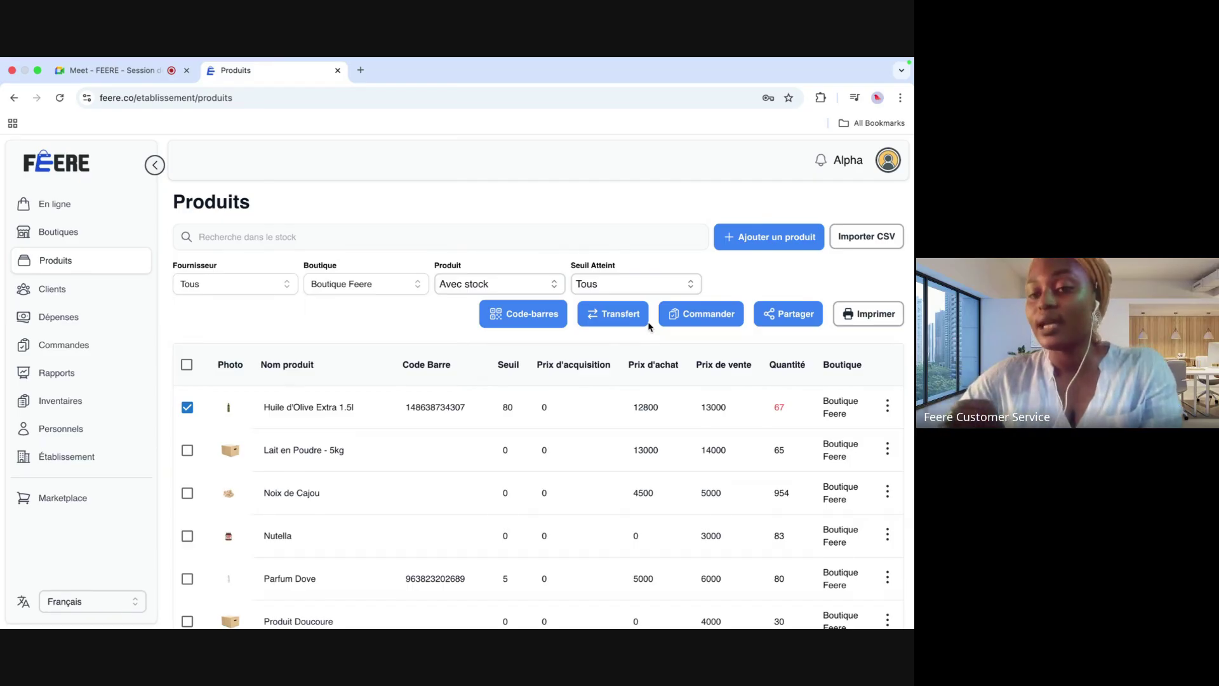
pyautogui.click(706, 319)
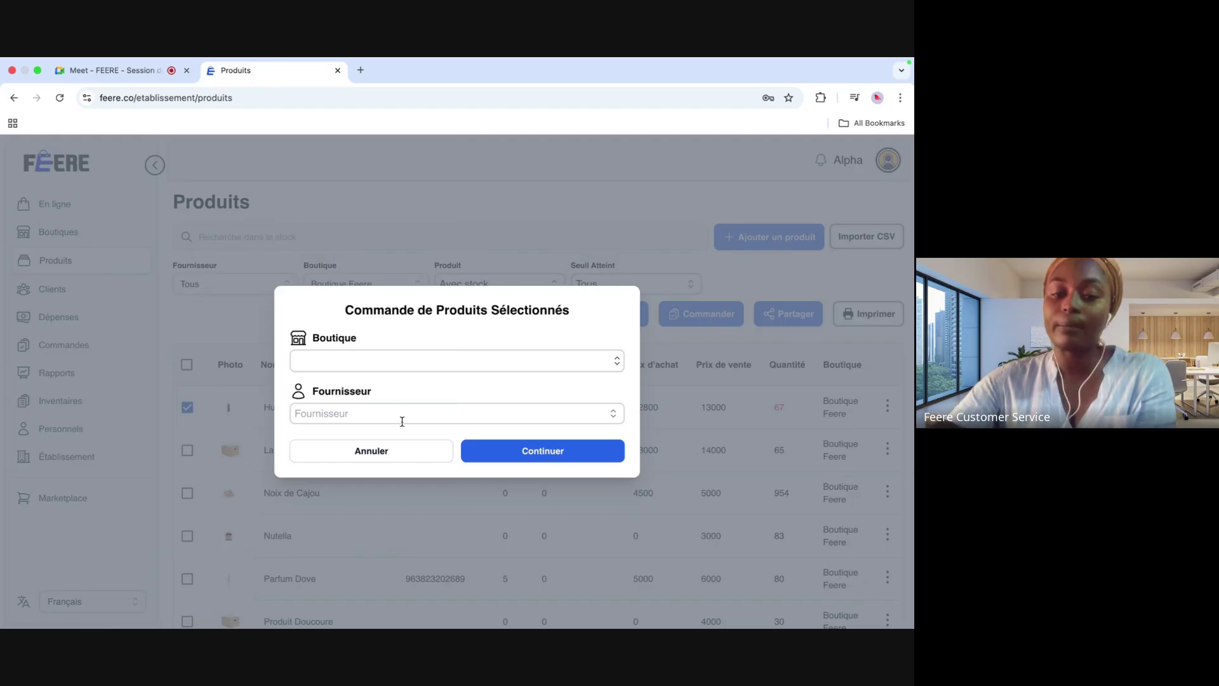
# Step: Cancel the Commande de Produits Sélectionnés dialog without placing an order
pyautogui.click(408, 458)
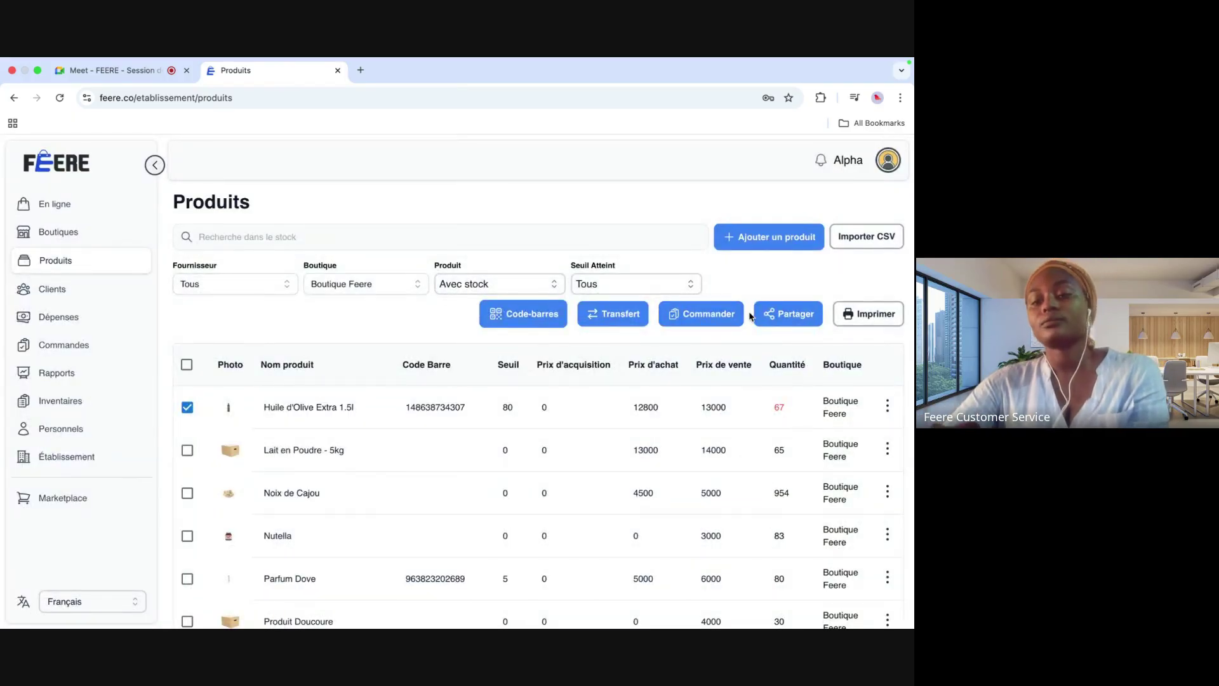
pyautogui.moveTo(317, 400)
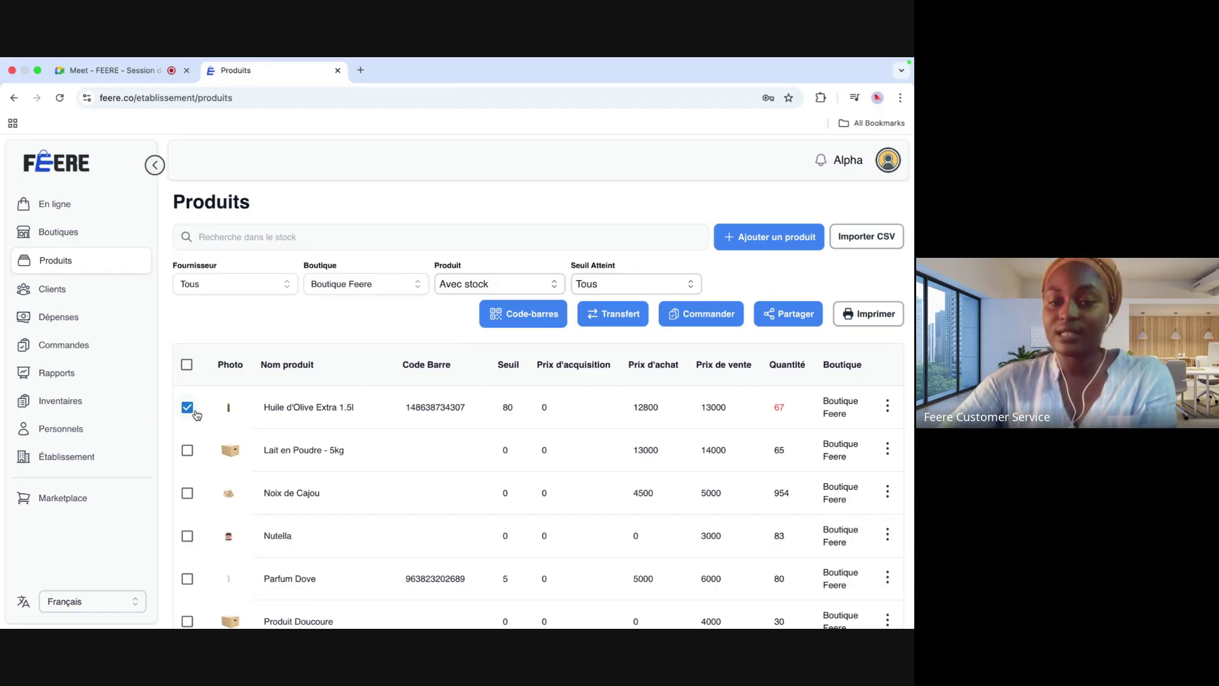
# Step: Share Huile d'Olive Extra 1.5l with Feere Online, found by entering the merchant's phone number
pyautogui.click(784, 318)
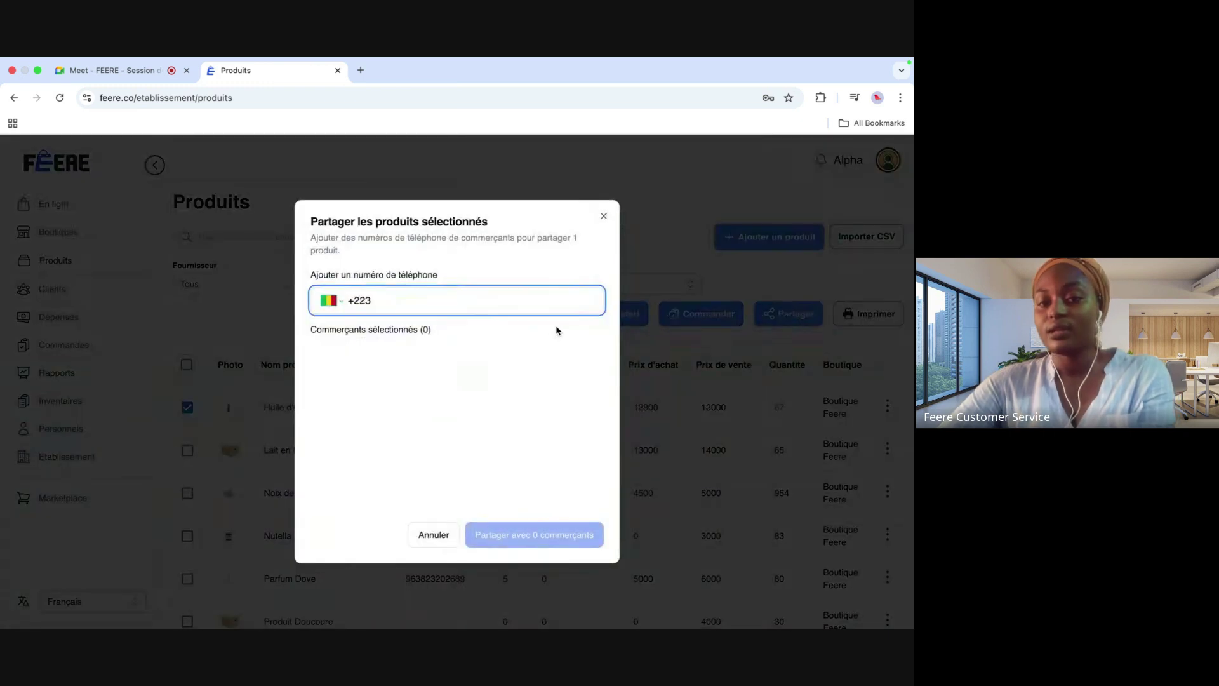
pyautogui.click(420, 305)
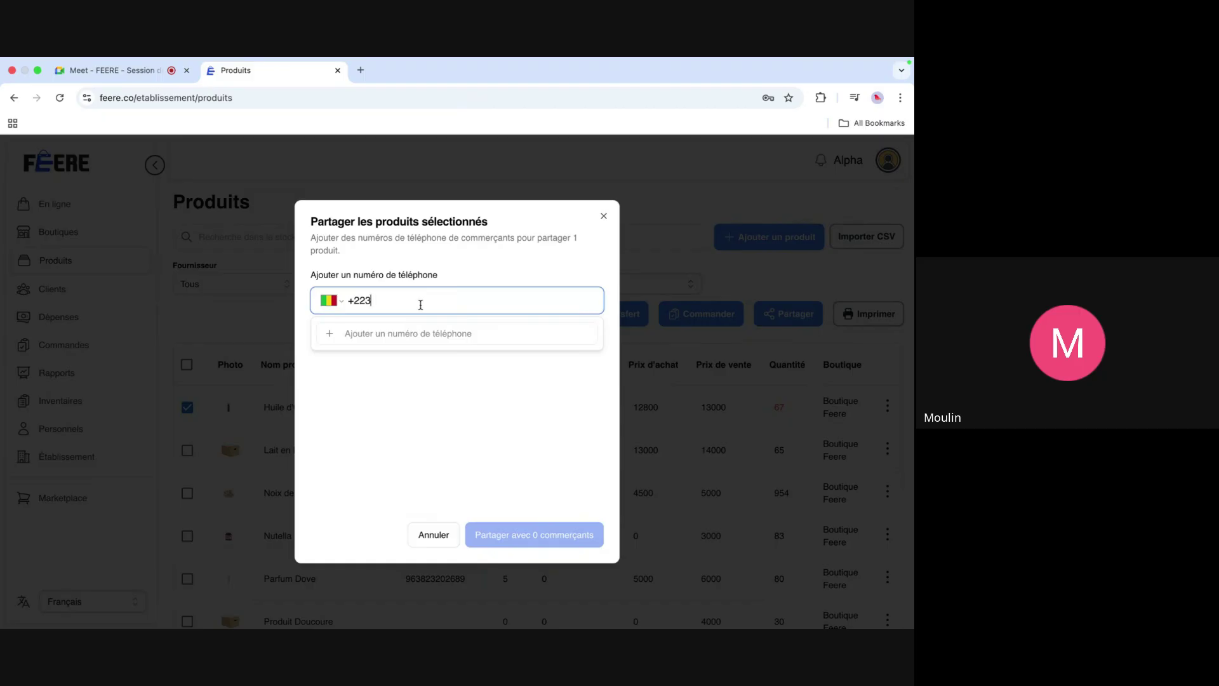
pyautogui.press('XF86AudioMute')
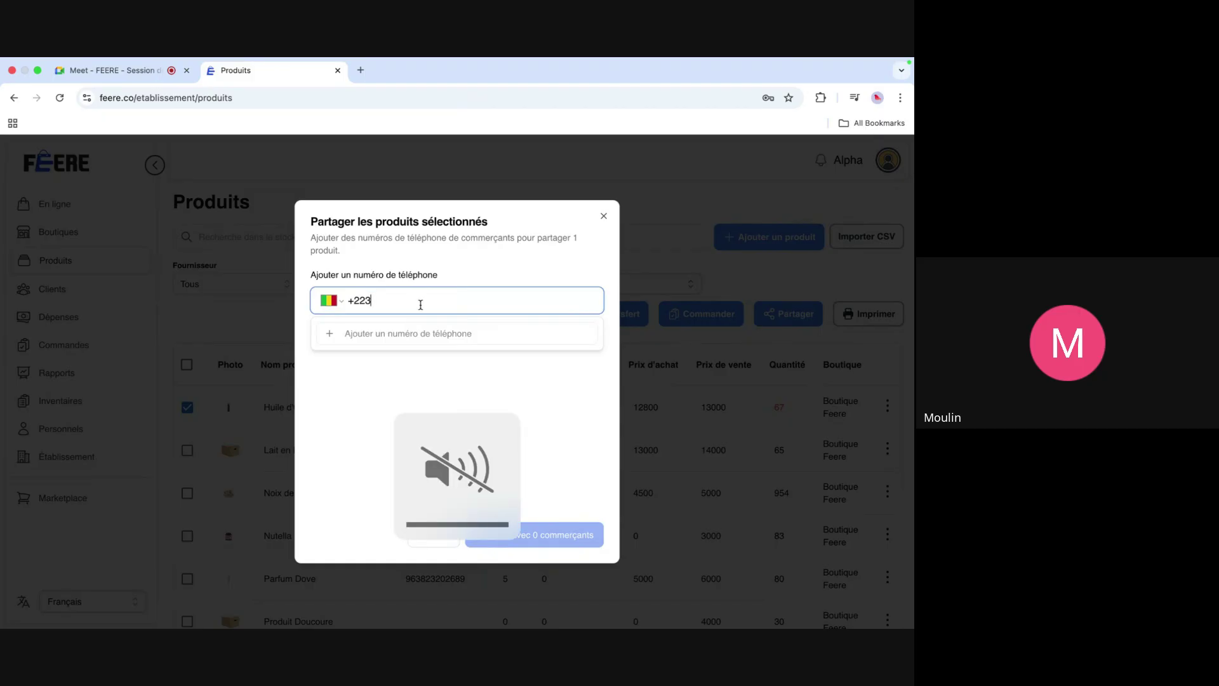
pyautogui.press('XF86AudioRaiseVolume')
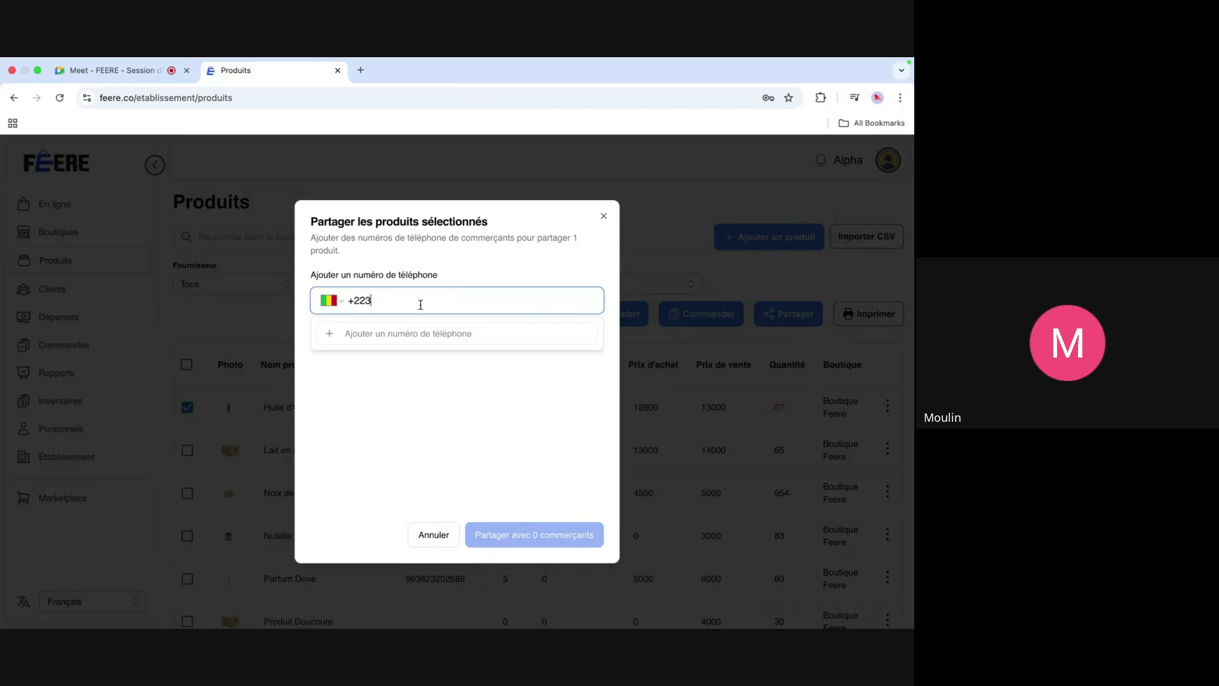
pyautogui.write('66 75')
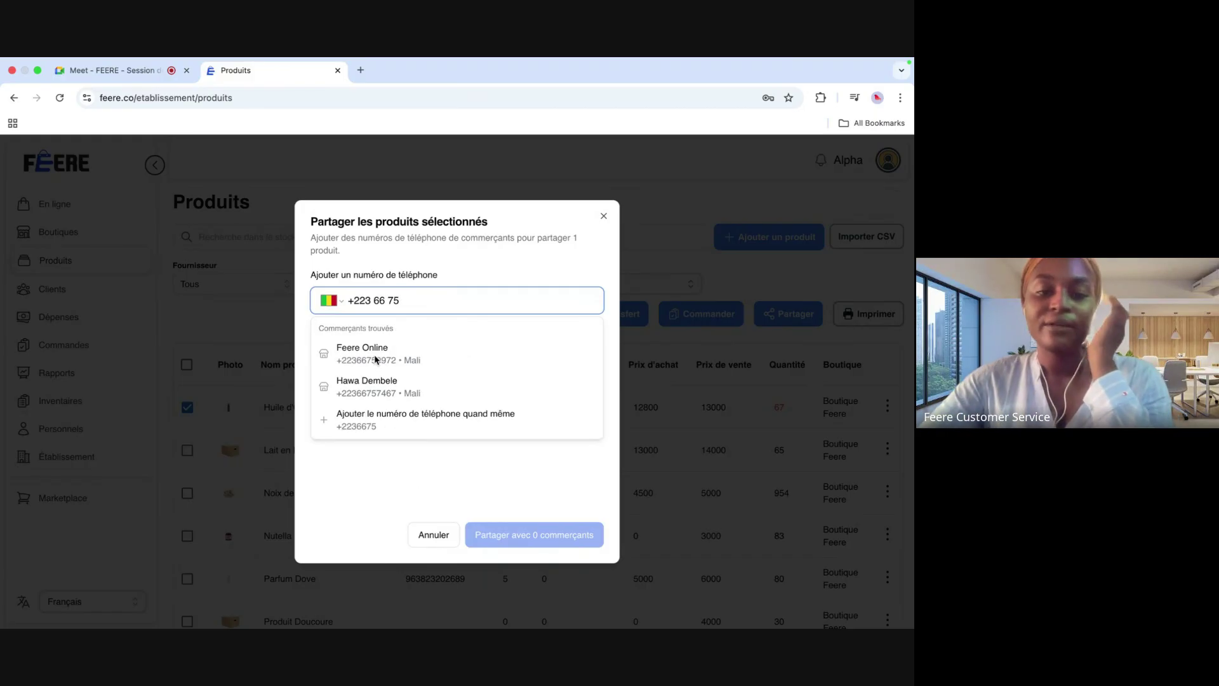
pyautogui.click(370, 361)
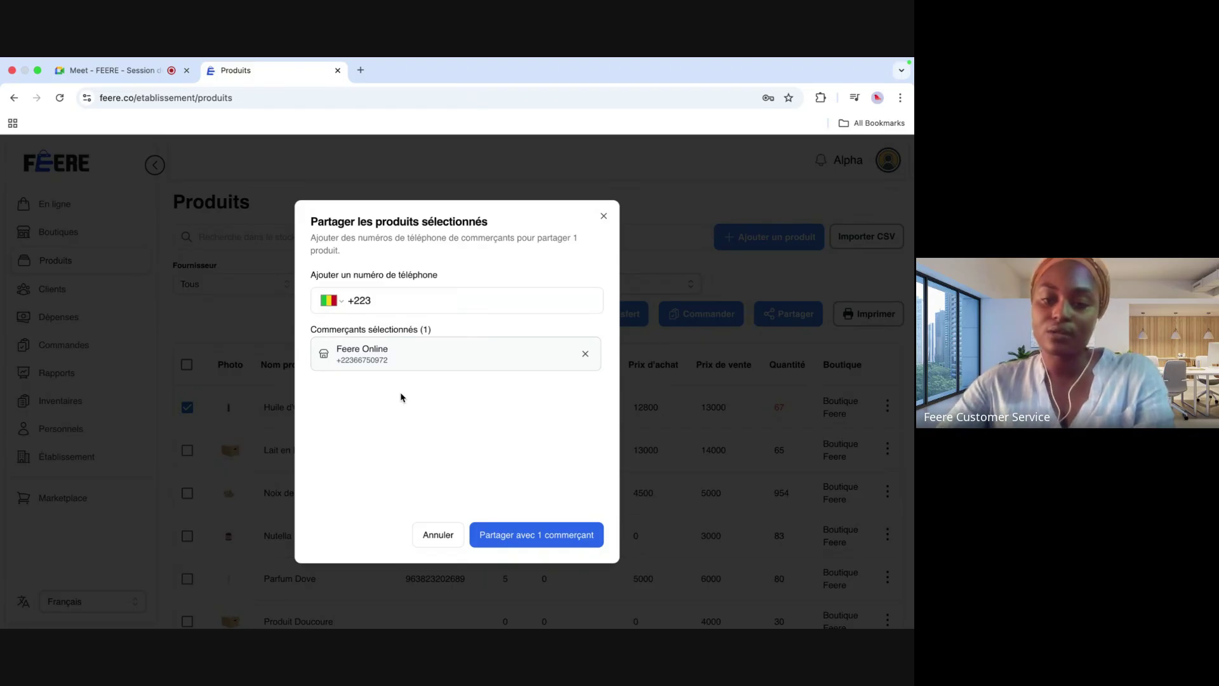
pyautogui.click(537, 535)
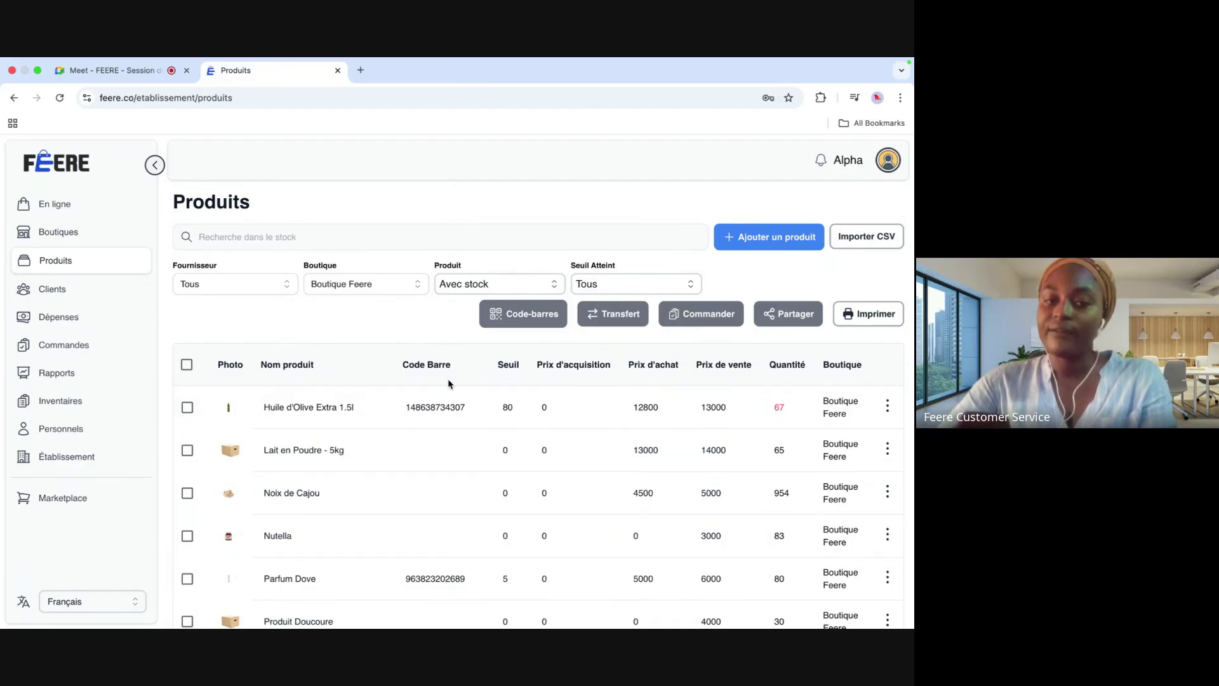
# Step: Sign out, sign in with the buyer's saved login, and open Marketplace from the sidebar
pyautogui.click(889, 158)
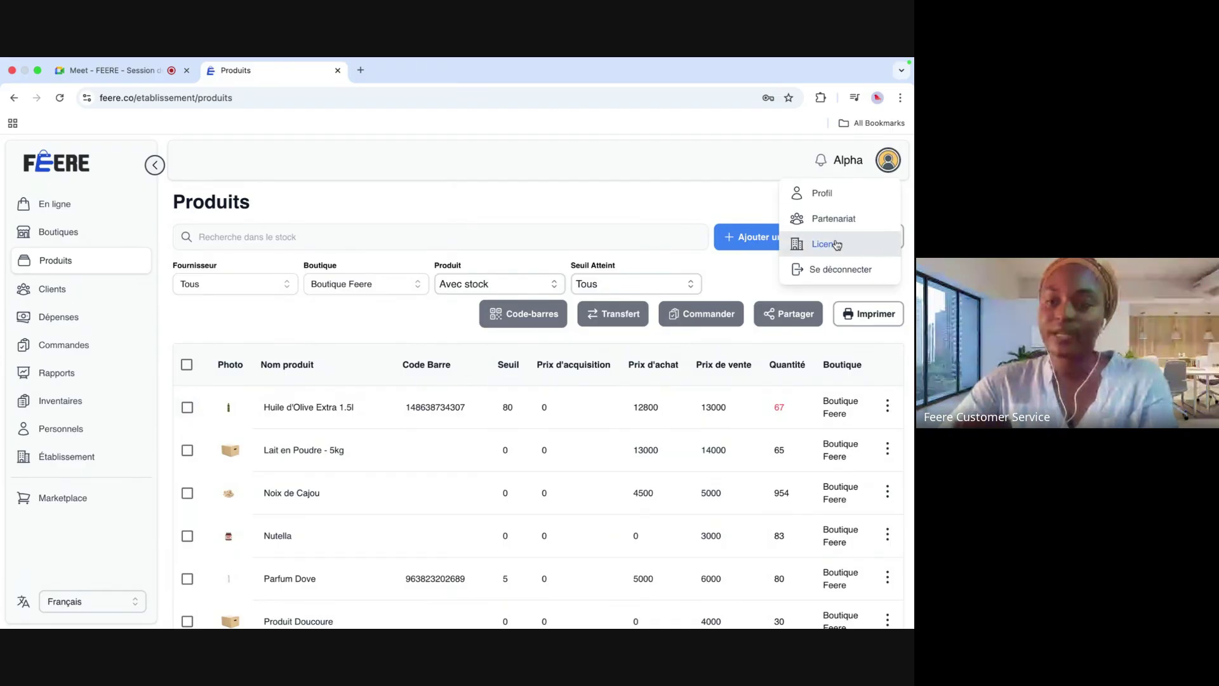
pyautogui.click(829, 270)
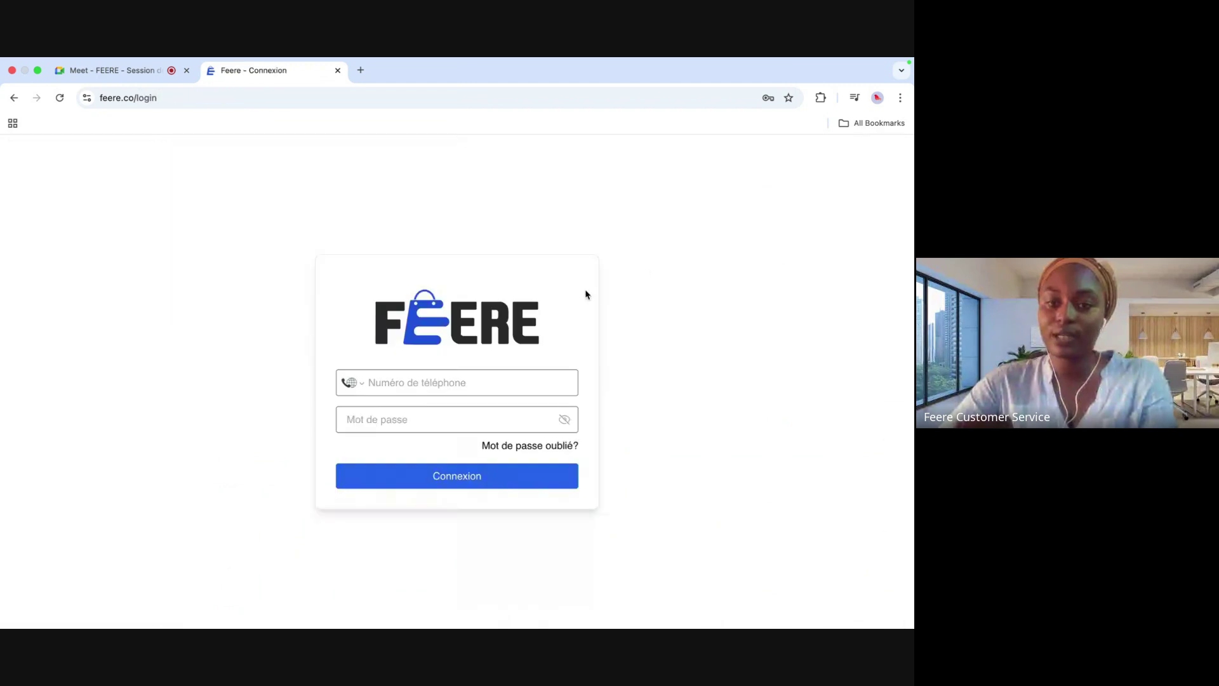
pyautogui.click(455, 383)
pyautogui.hotkey('ctrl', 'a')
pyautogui.press('BackSpace')
pyautogui.write('66')
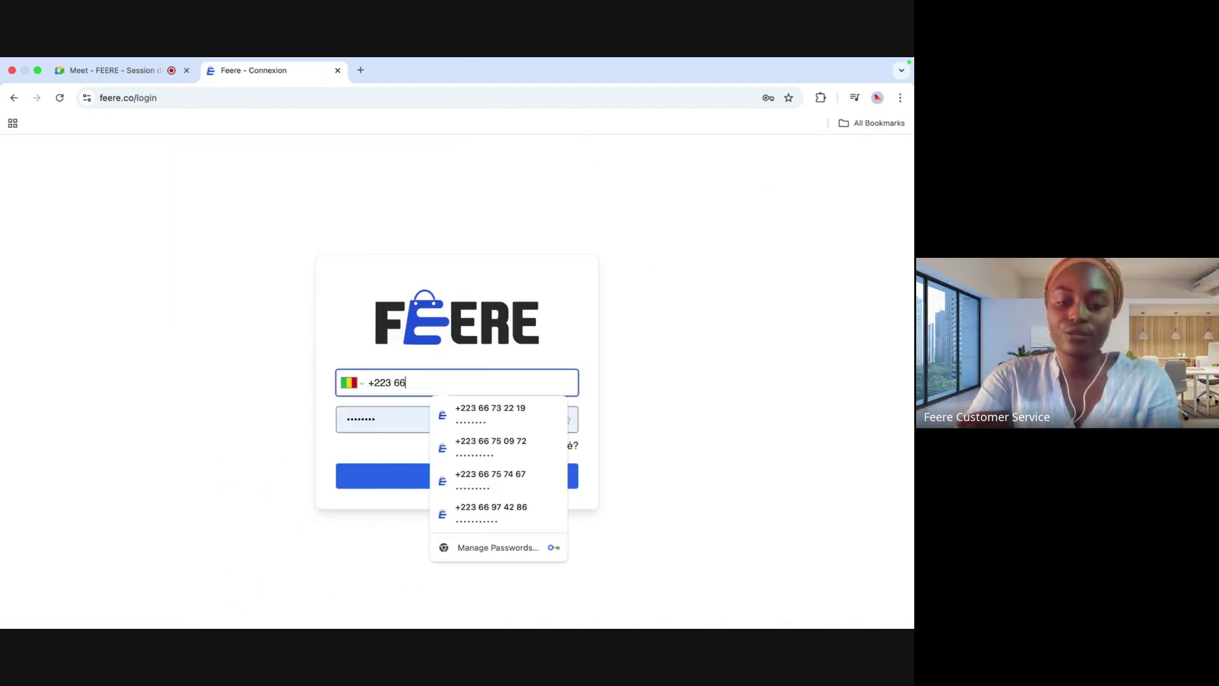
pyautogui.click(507, 450)
pyautogui.click(471, 476)
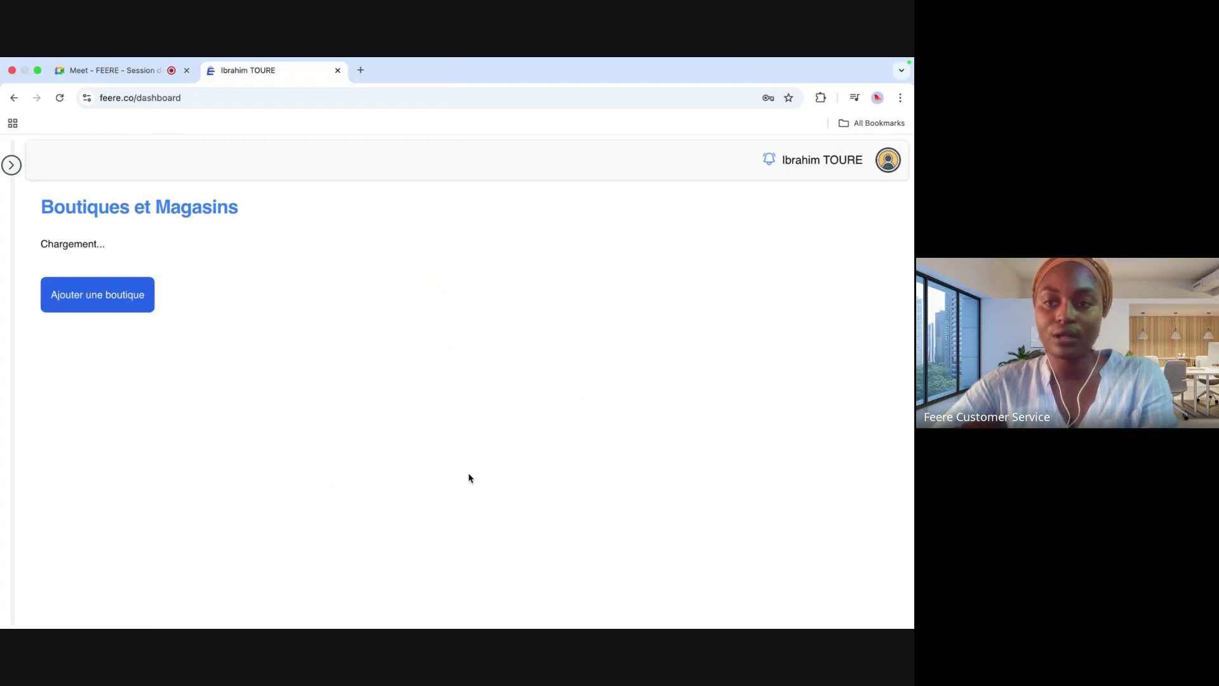
pyautogui.click(12, 165)
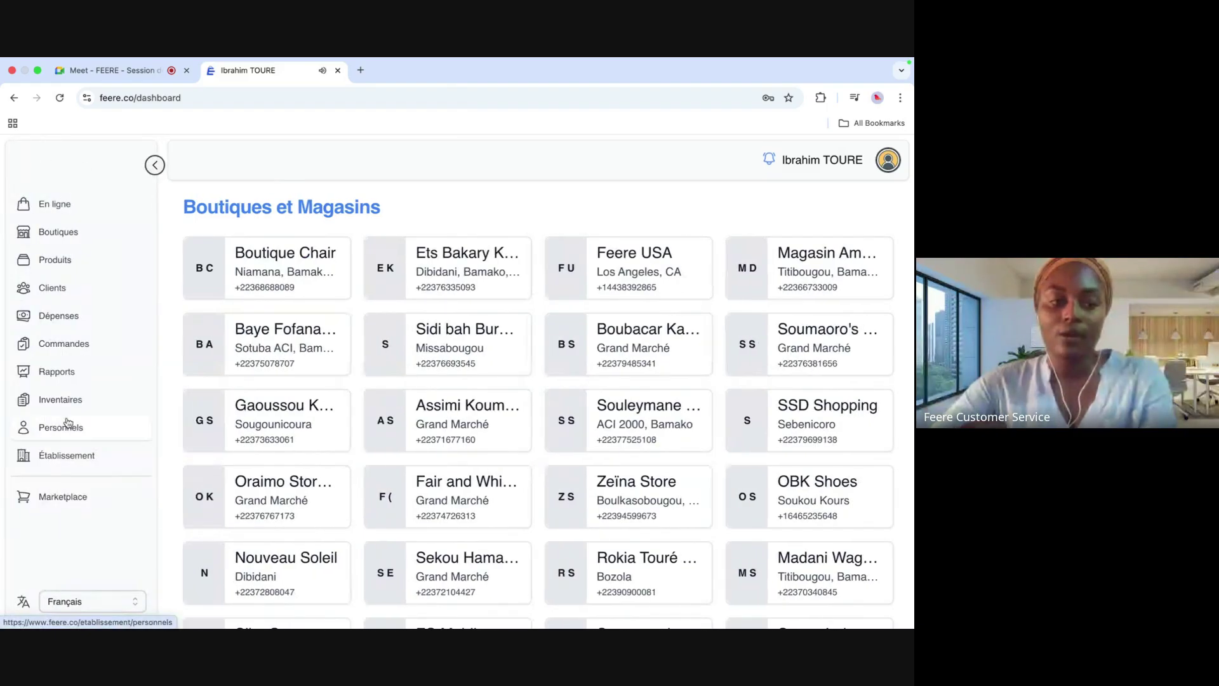
pyautogui.click(70, 497)
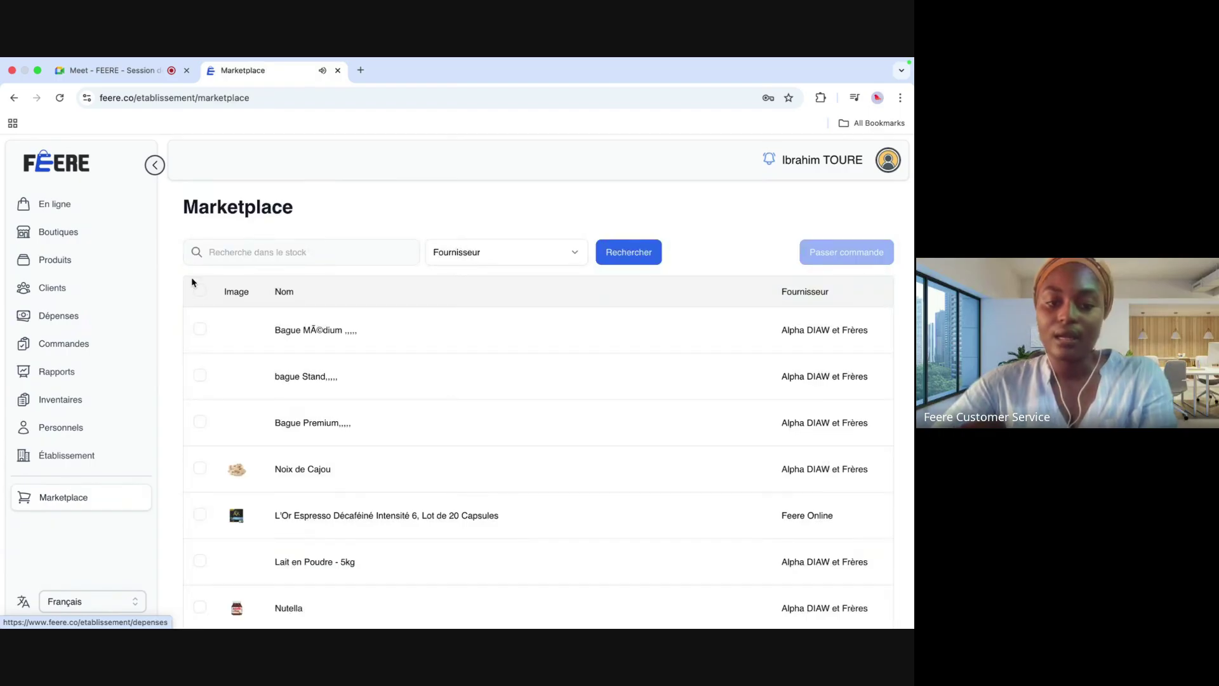
# Step: Select Huile d'Olive Extra 1.5l, start an order and choose Feere USA as destination store
pyautogui.scroll(-3, 240, 539)
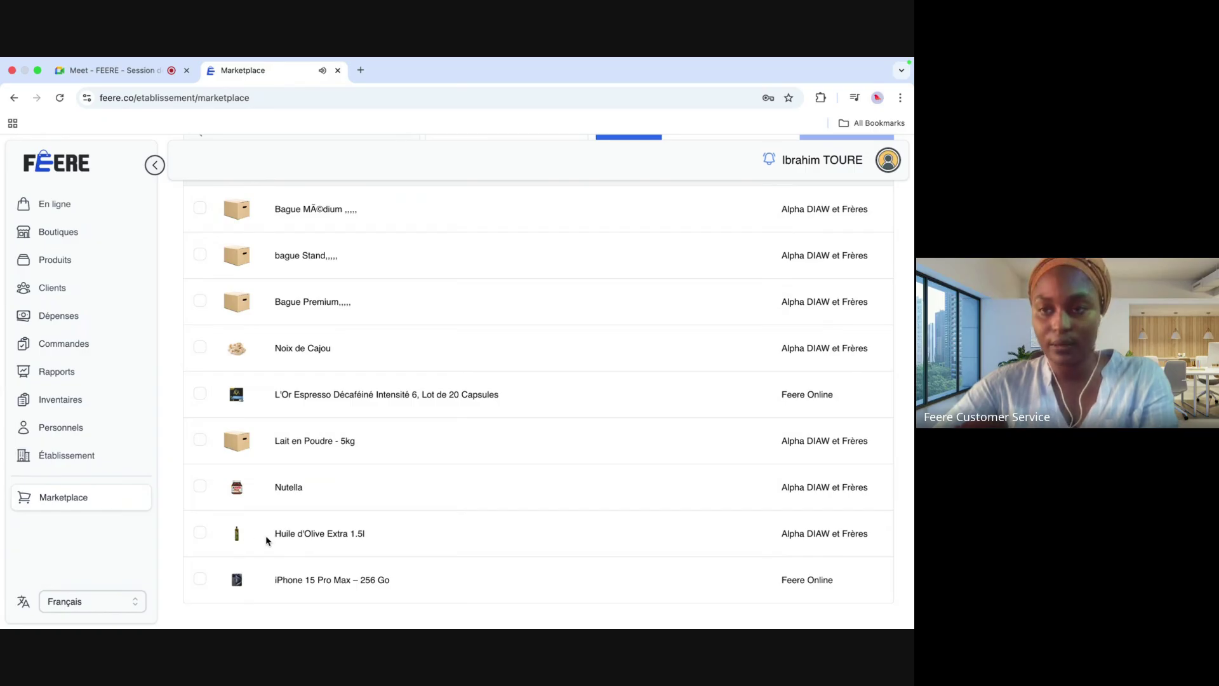
pyautogui.scroll(3, 312, 529)
pyautogui.scroll(-3, 312, 529)
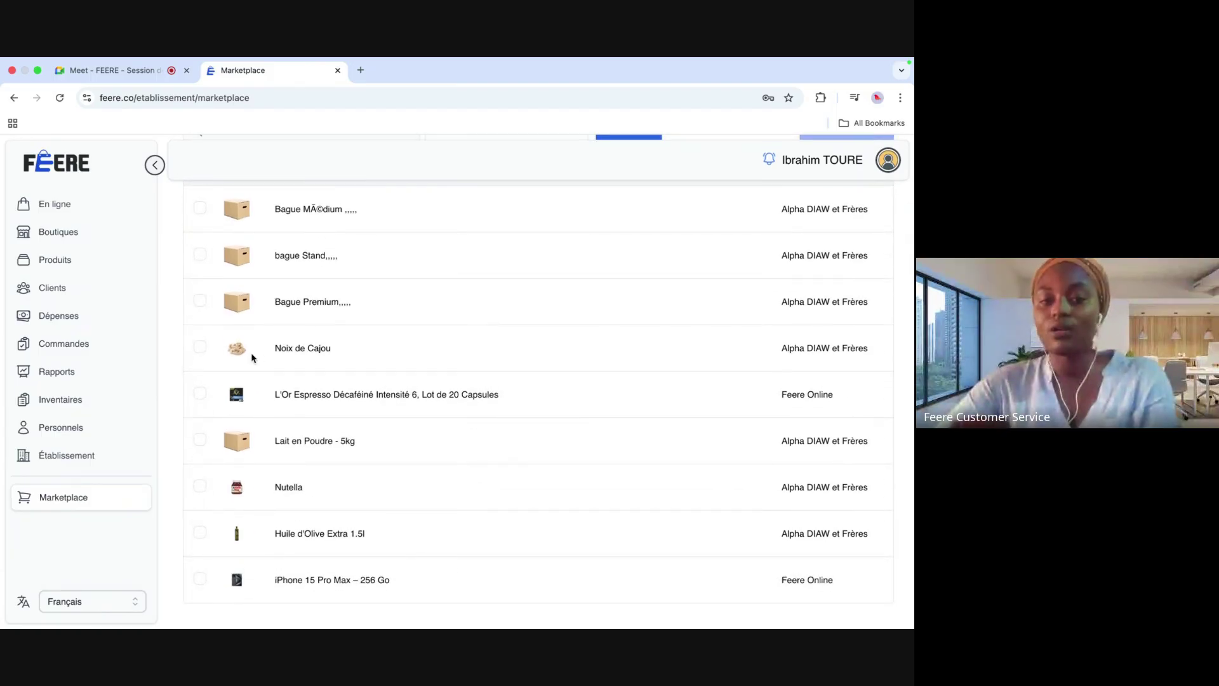
pyautogui.scroll(3, 257, 525)
pyautogui.scroll(-3, 259, 526)
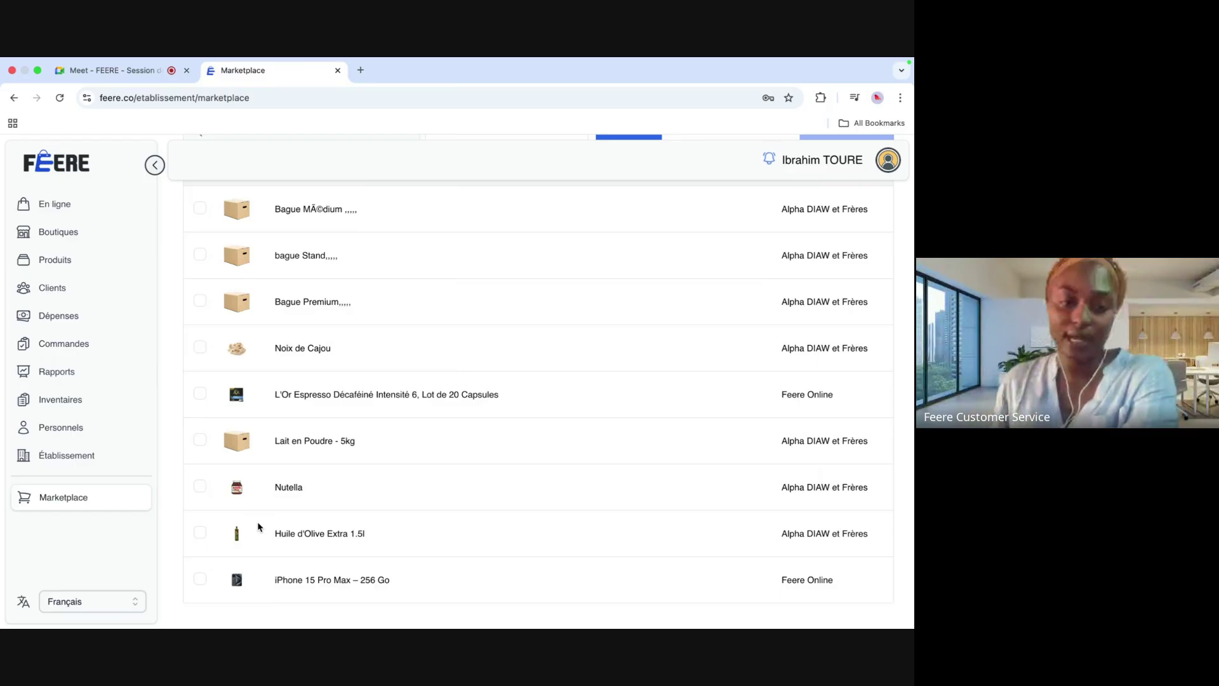
pyautogui.scroll(3, 258, 526)
pyautogui.scroll(-3, 229, 523)
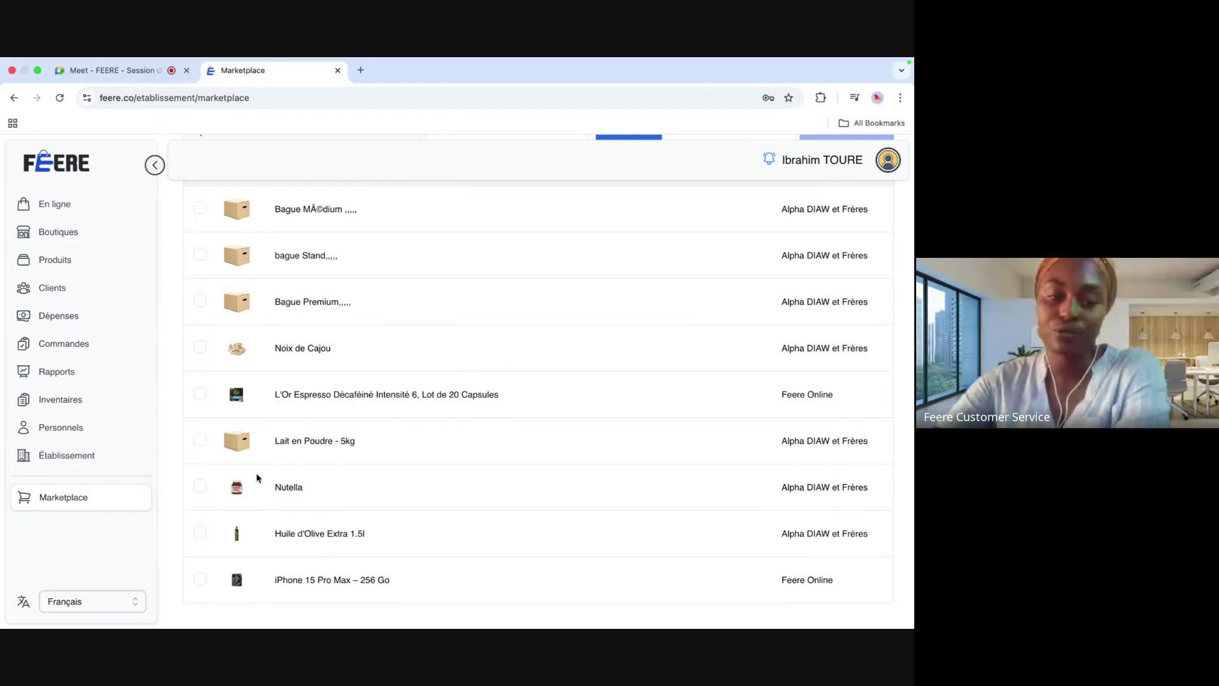
pyautogui.click(200, 533)
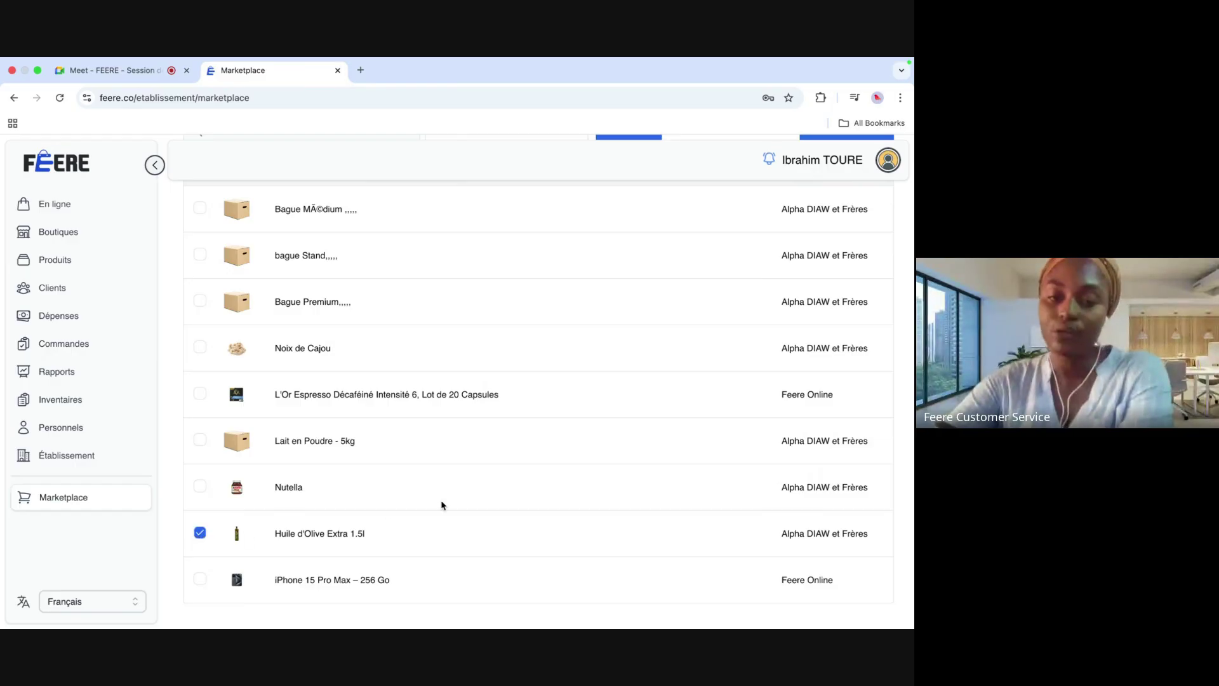
pyautogui.scroll(3, 443, 505)
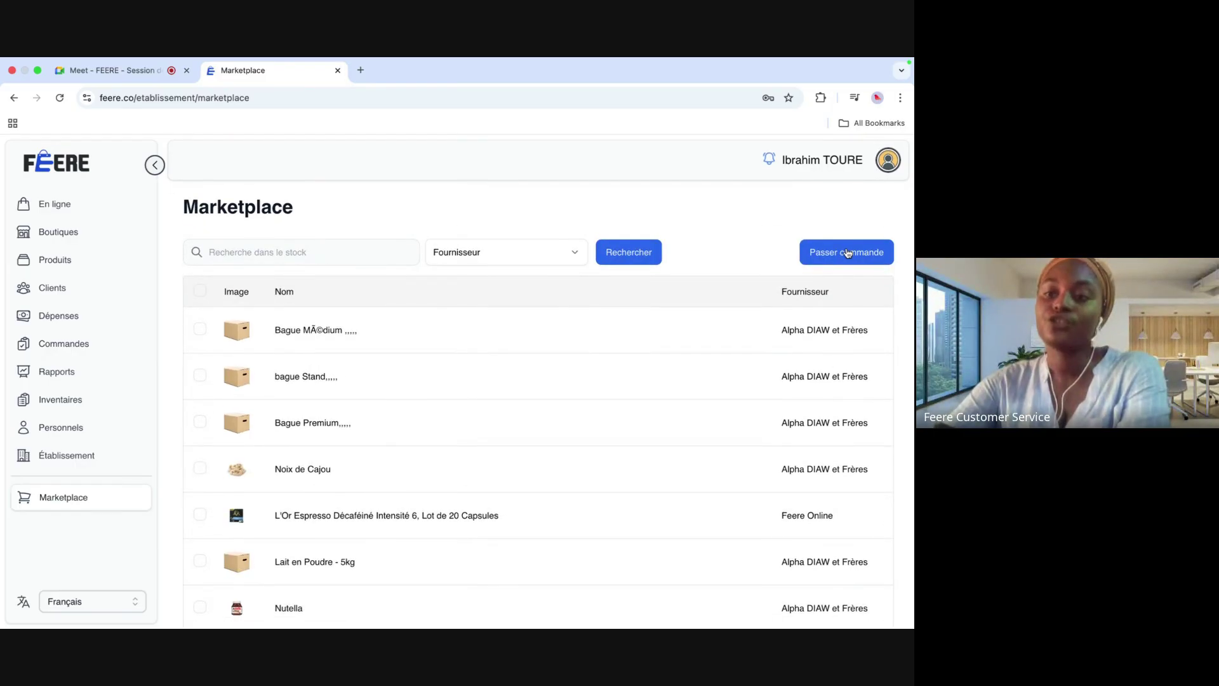
pyautogui.click(848, 252)
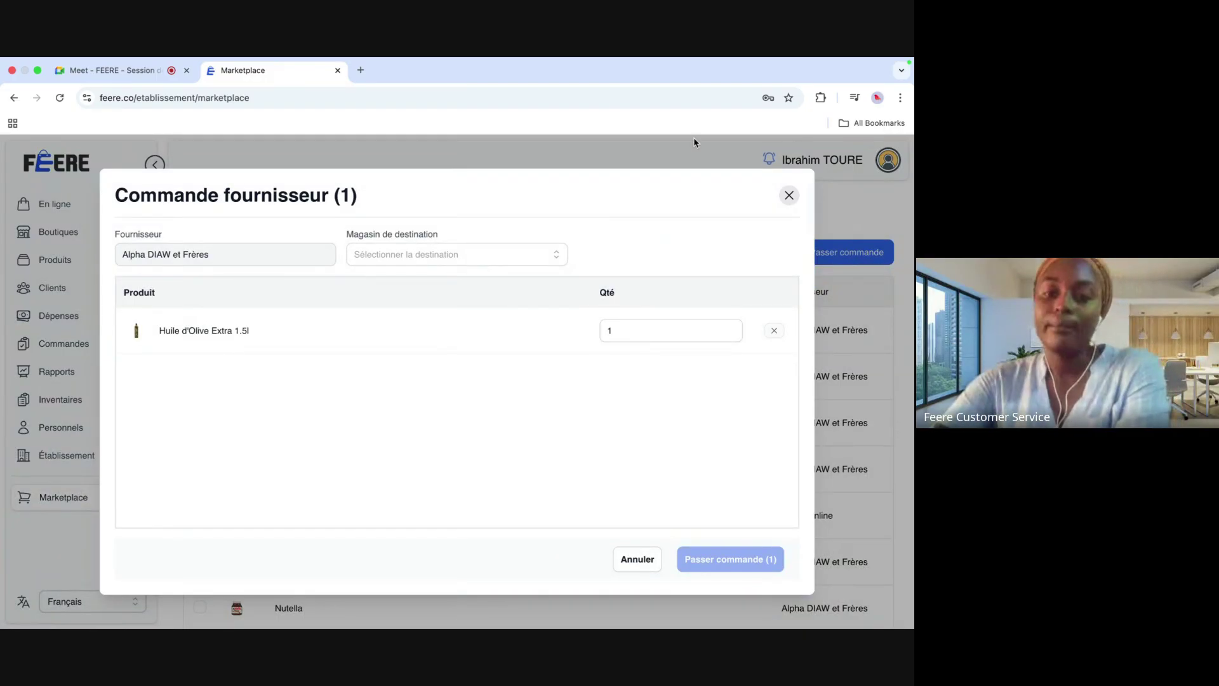
pyautogui.click(549, 263)
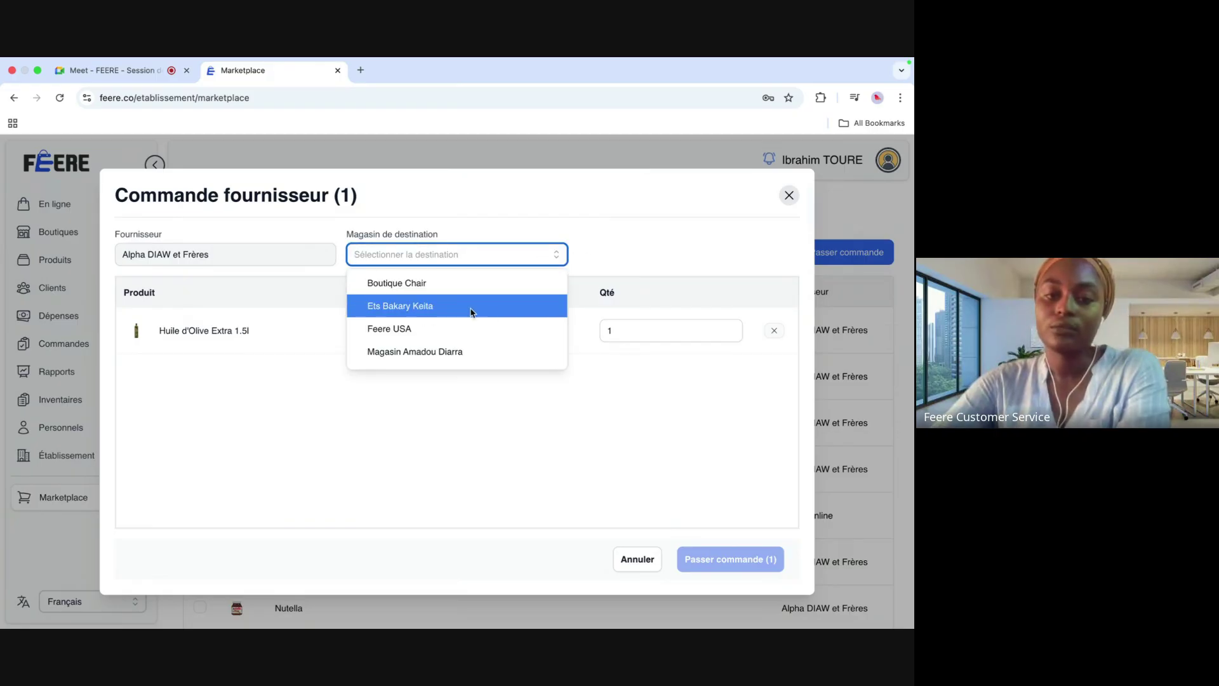
pyautogui.click(422, 331)
# Step: Admit the waiting participant to the Meet call, then return to the supplier order
pyautogui.click(142, 78)
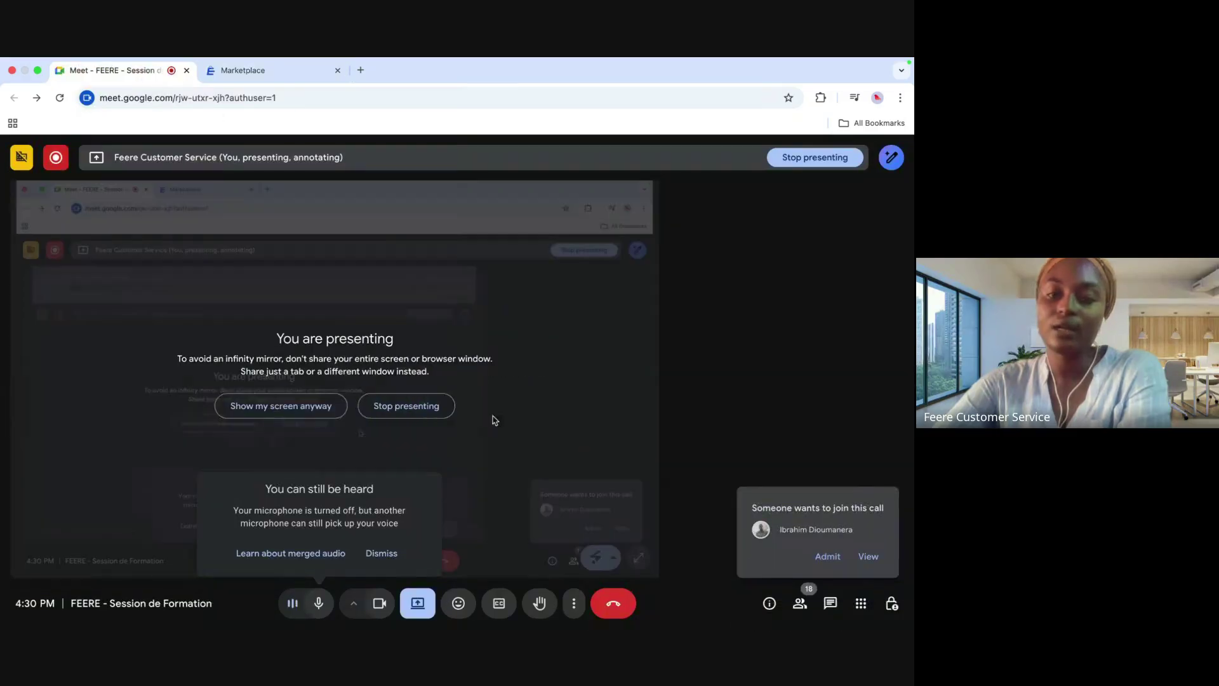
pyautogui.click(800, 603)
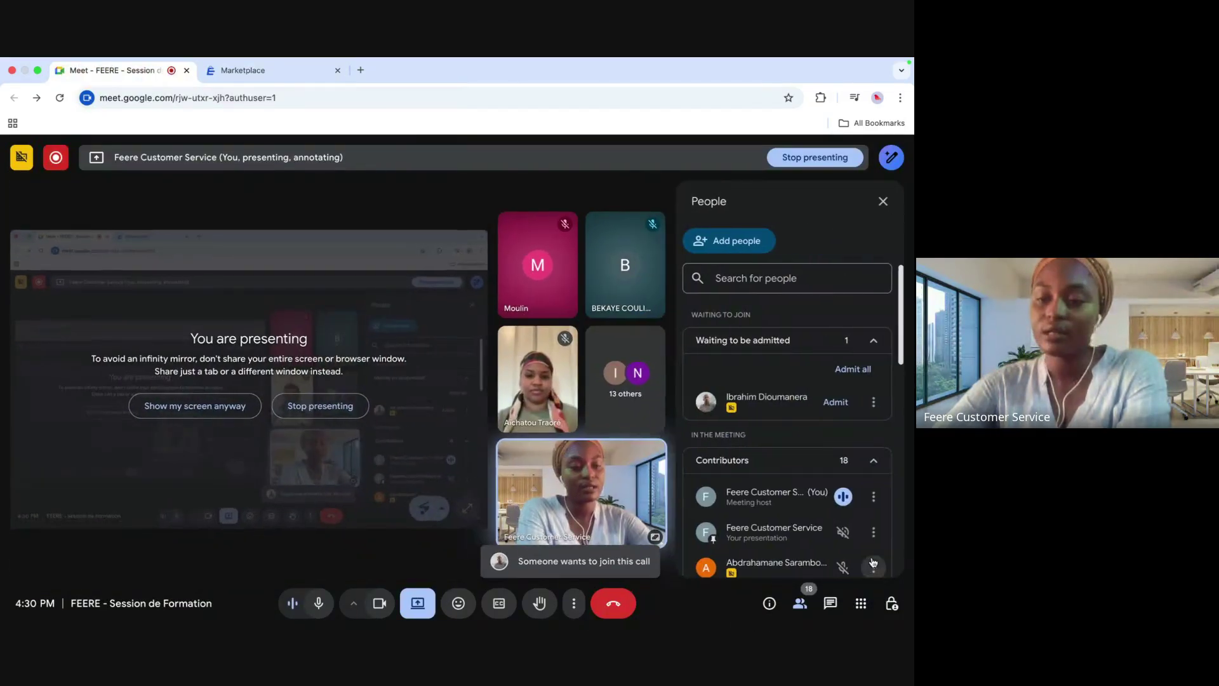
pyautogui.click(832, 400)
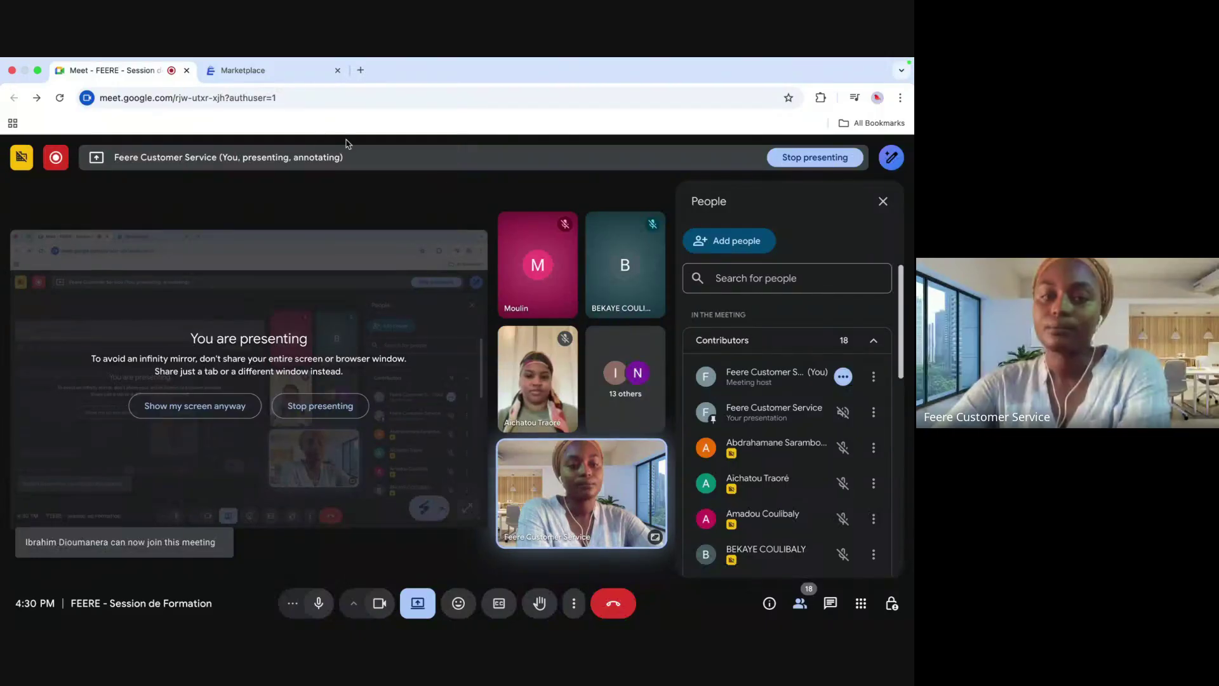
pyautogui.click(276, 64)
pyautogui.click(230, 92)
pyautogui.click(230, 92)
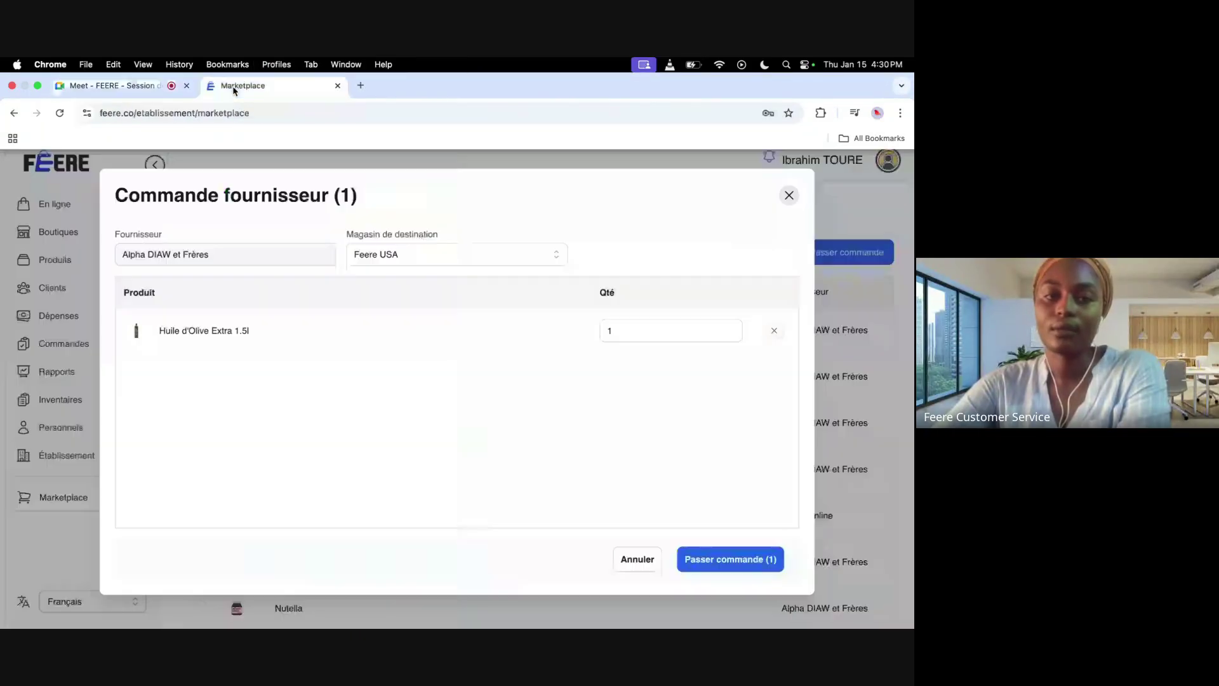
# Step: Order 10 bottles of Huile d'Olive Extra 1.5l to Feere USA and view the order details
pyautogui.click(898, 275)
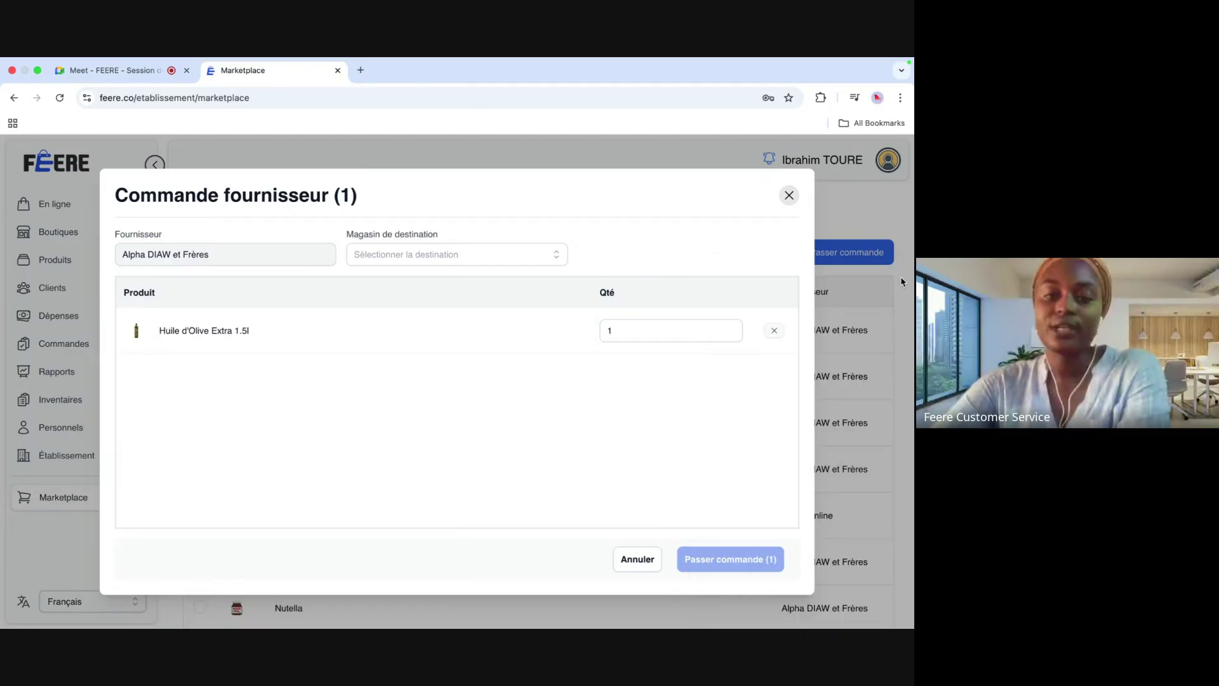
pyautogui.click(624, 331)
pyautogui.write('0')
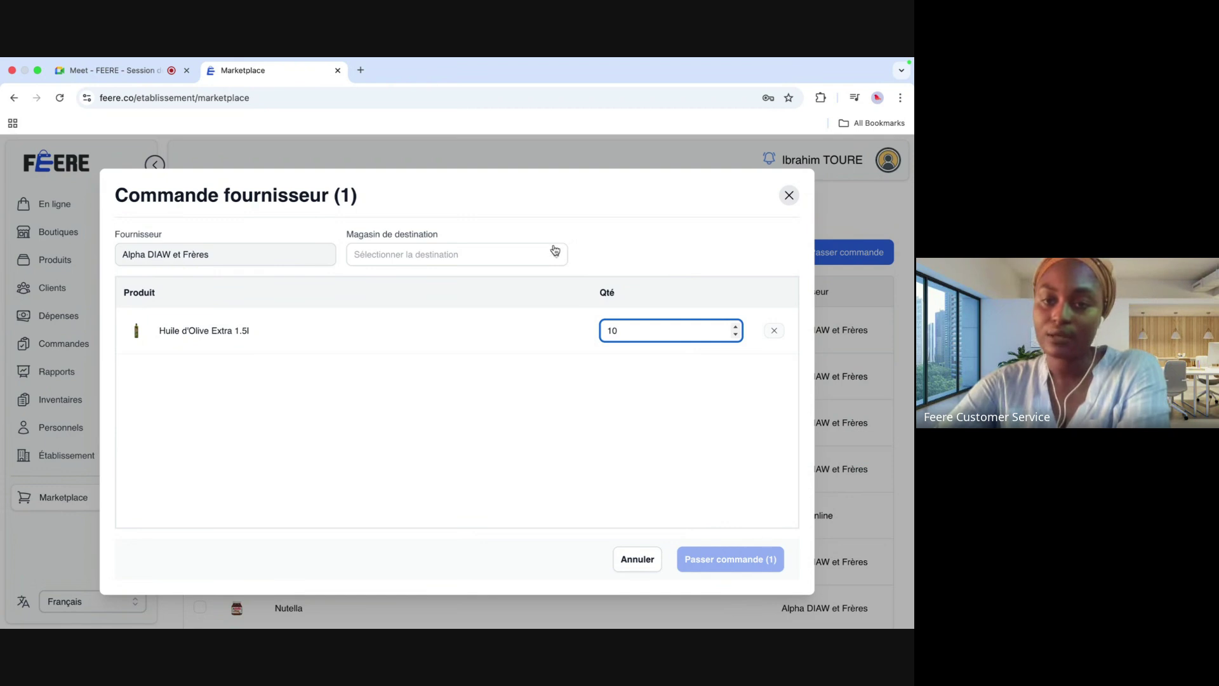
pyautogui.click(552, 251)
pyautogui.click(443, 328)
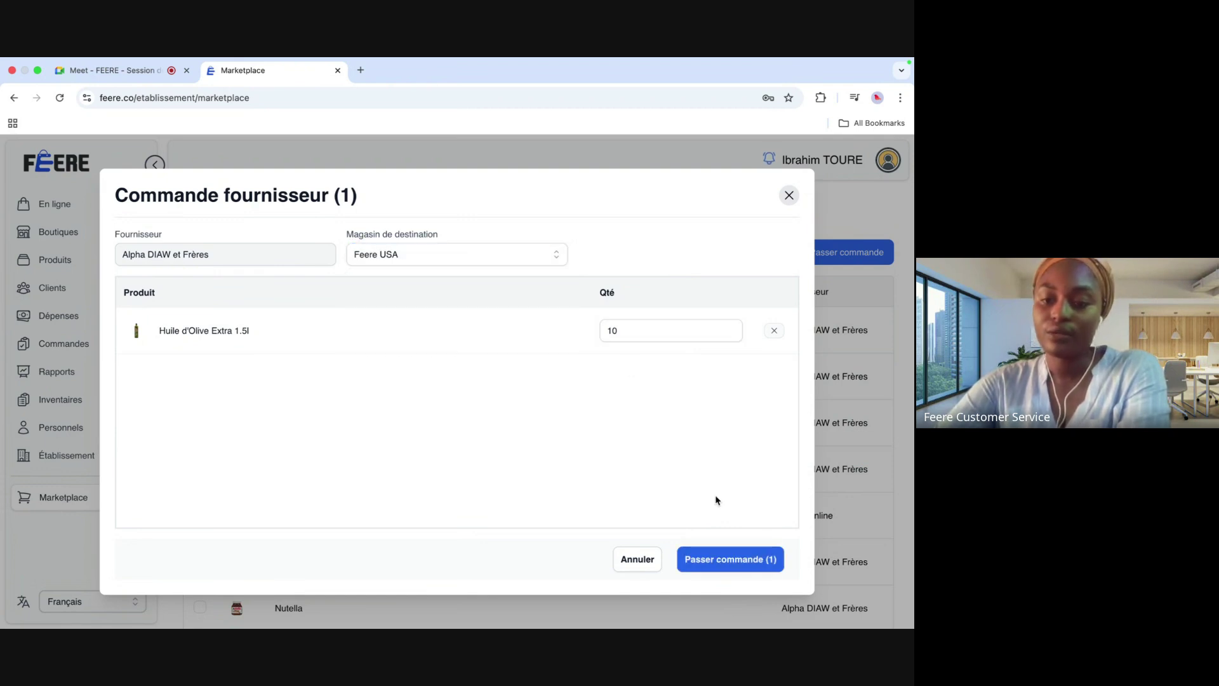
pyautogui.click(741, 563)
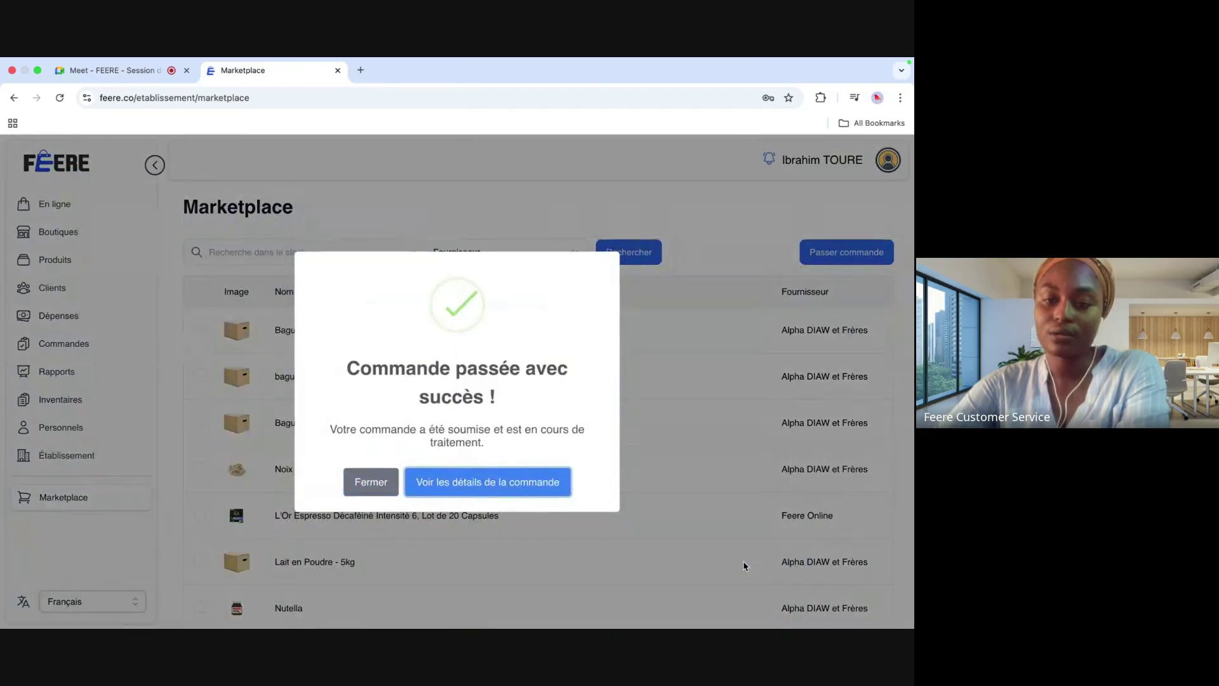
pyautogui.click(513, 484)
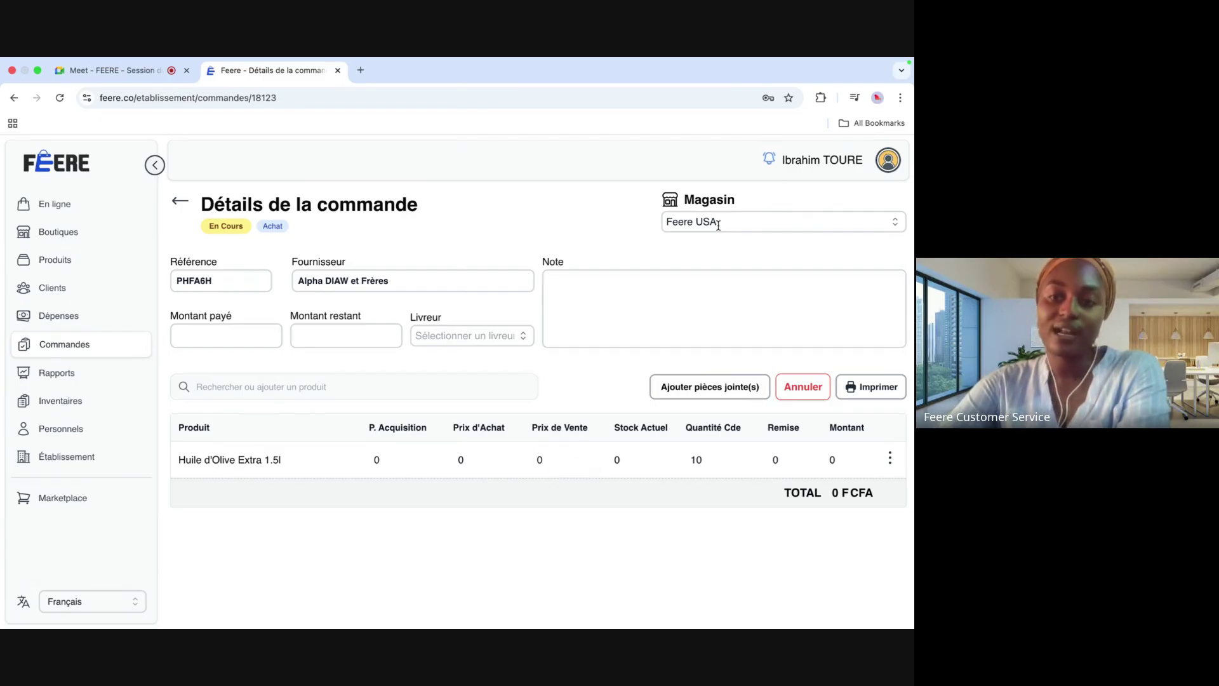
# Step: Open a new Chrome incognito window and load feere.co full screen
pyautogui.hotkey('ctrl', 'Left')
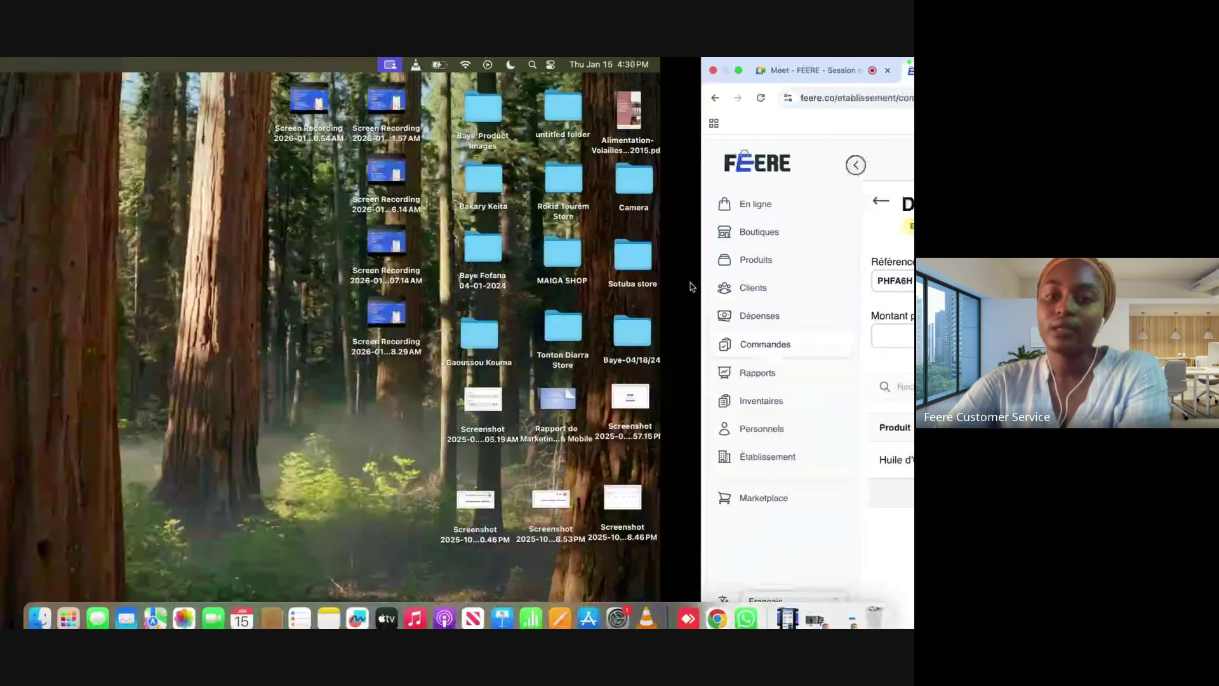
pyautogui.rightClick(717, 608)
pyautogui.click(697, 499)
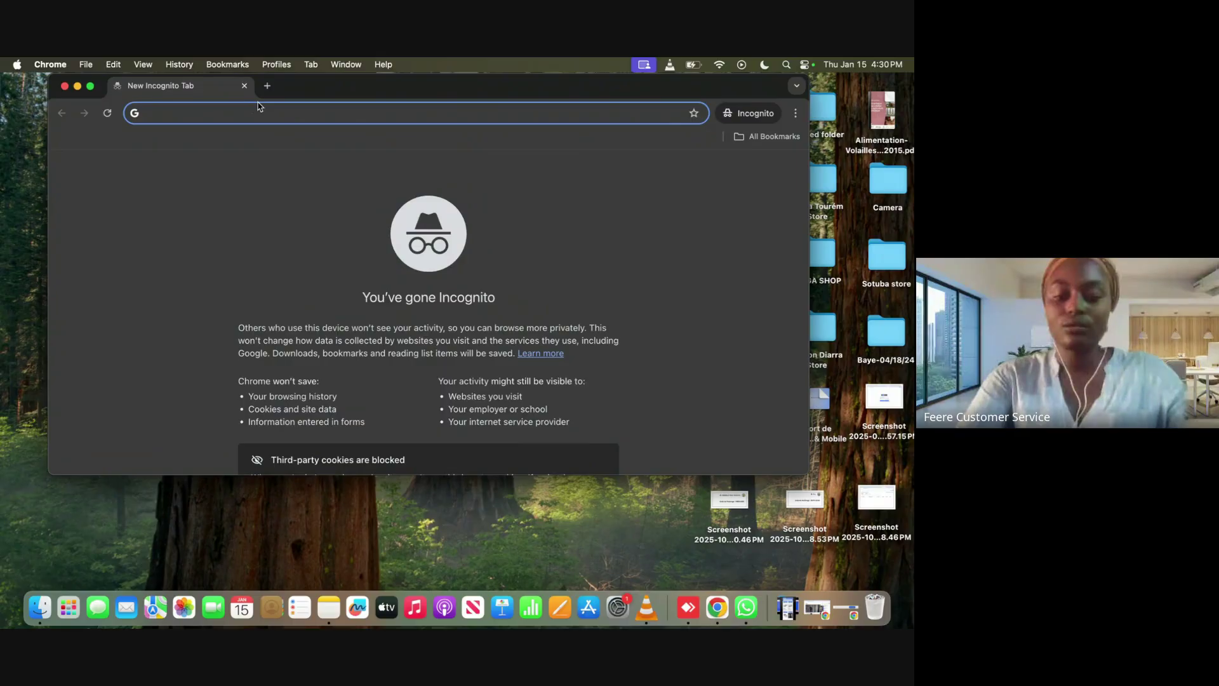
pyautogui.write('7575757')
pyautogui.press('BackSpace')
pyautogui.press('BackSpace')
pyautogui.press('BackSpace')
pyautogui.press('BackSpace')
pyautogui.press('BackSpace')
pyautogui.press('BackSpace')
pyautogui.press('BackSpace')
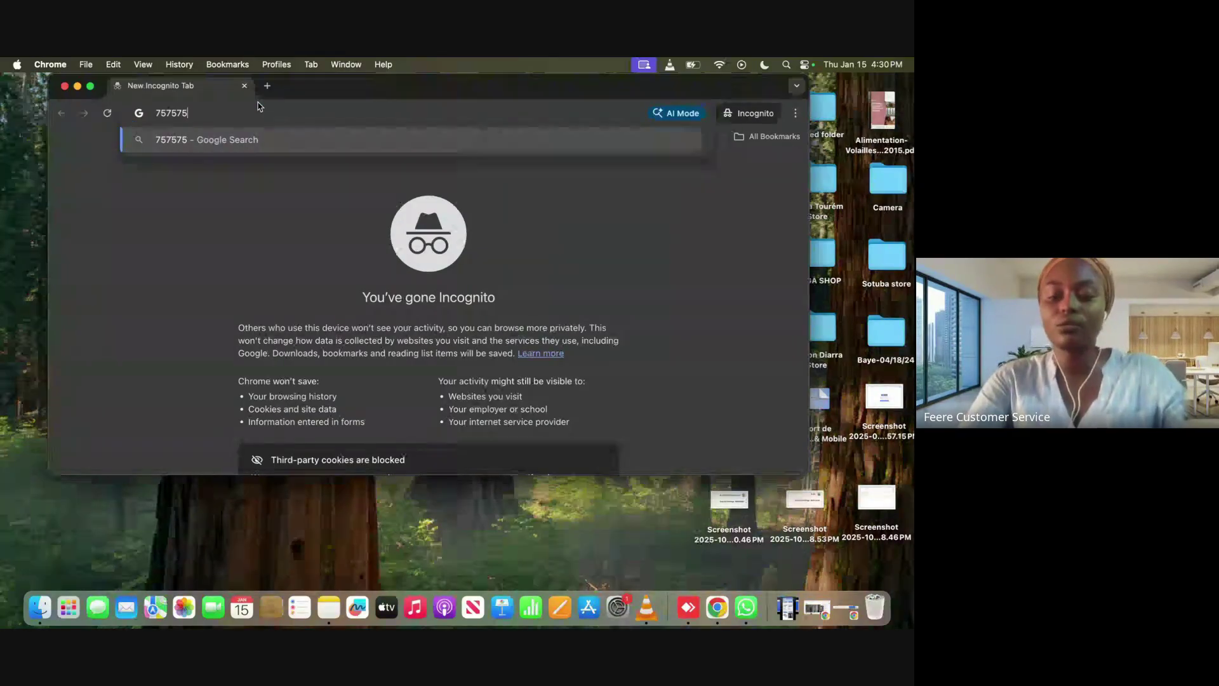
pyautogui.write('feere.co')
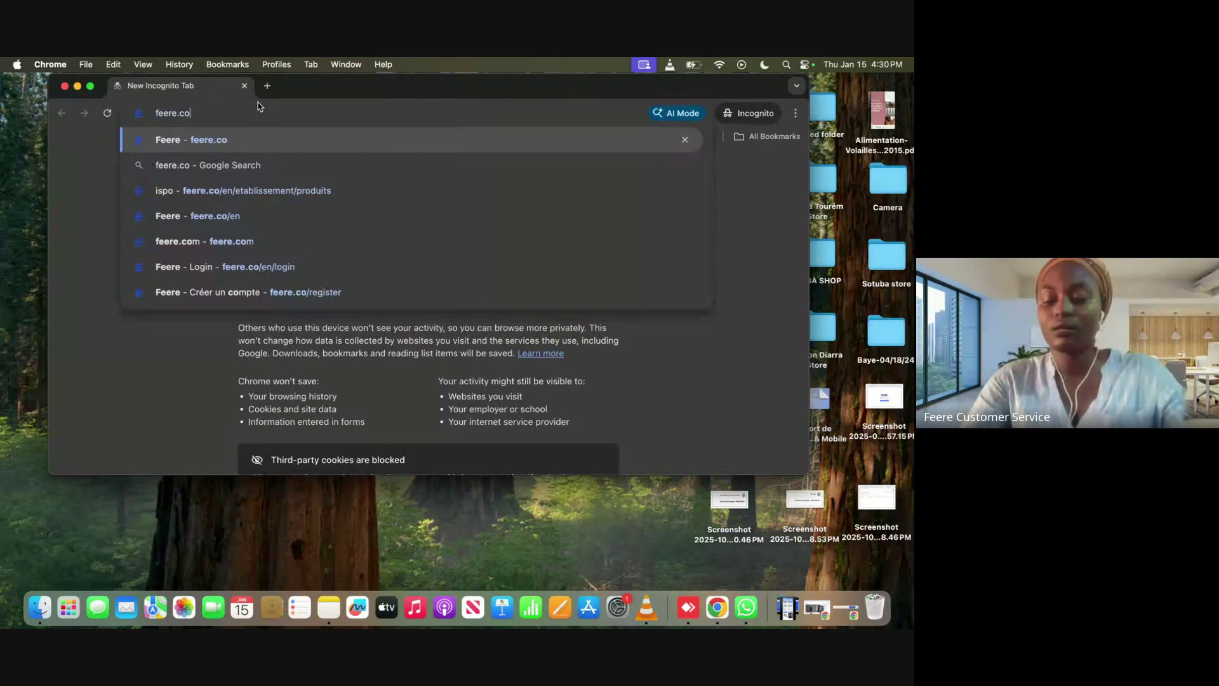
pyautogui.press('Return')
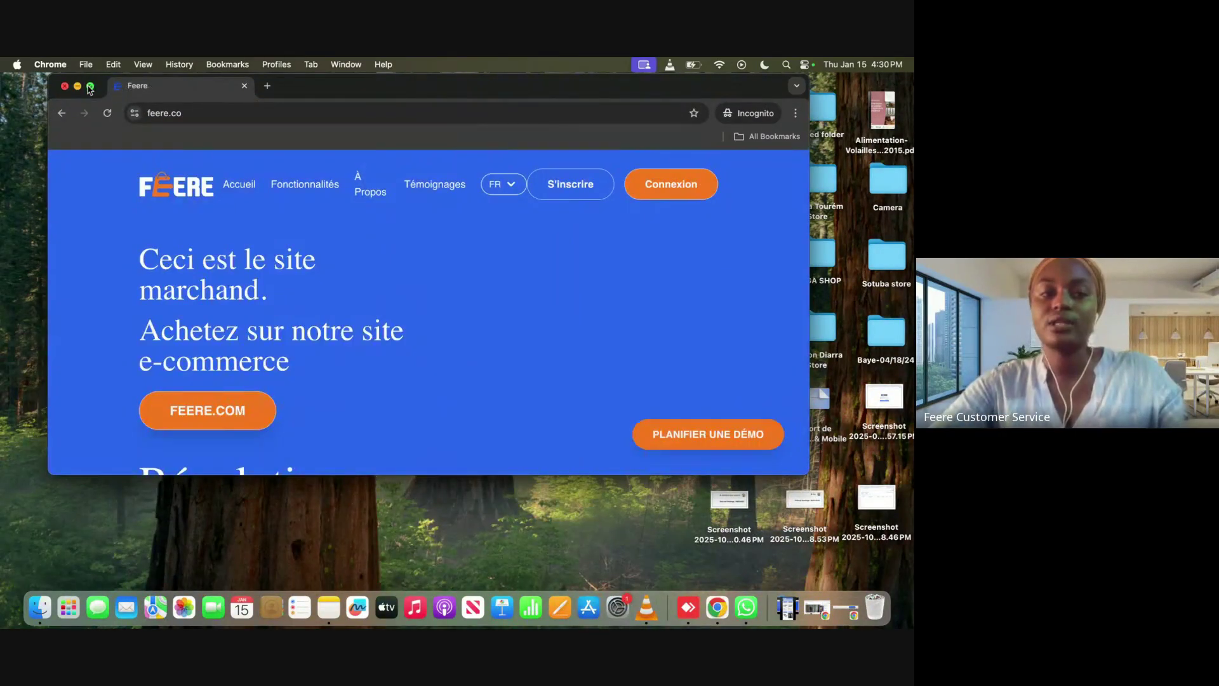
pyautogui.click(89, 85)
# Step: Log in to the supplier account with the saved login, retrying after a rejected attempt
pyautogui.click(785, 180)
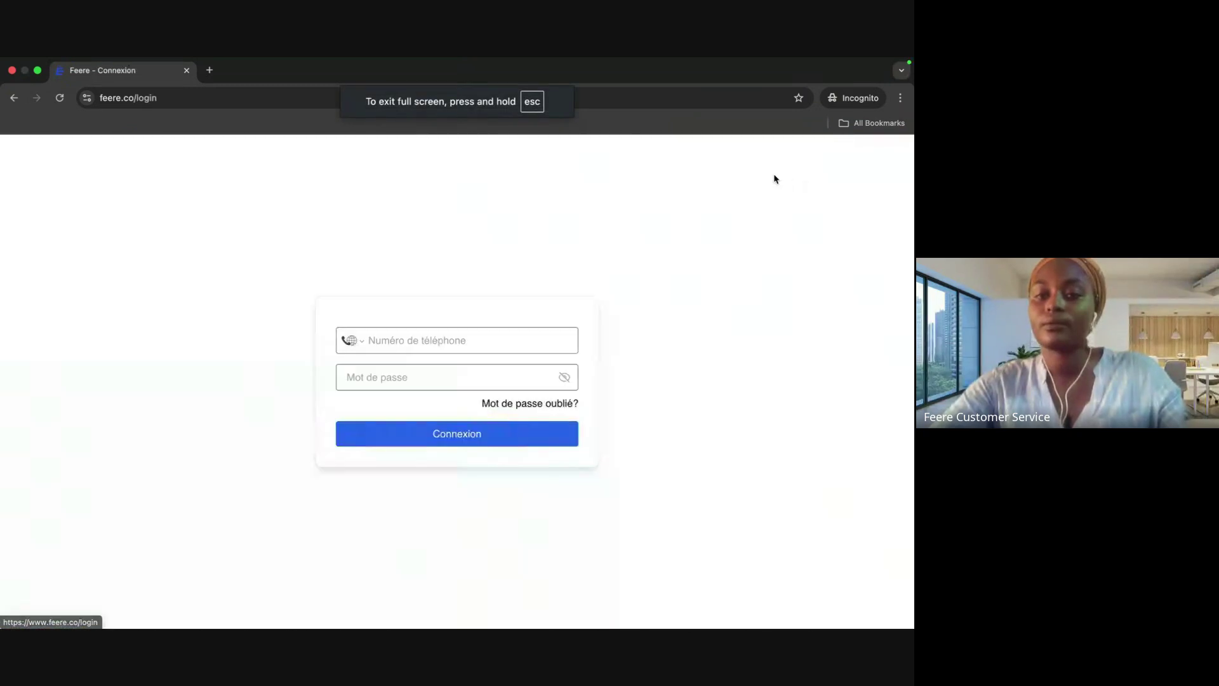
pyautogui.click(410, 381)
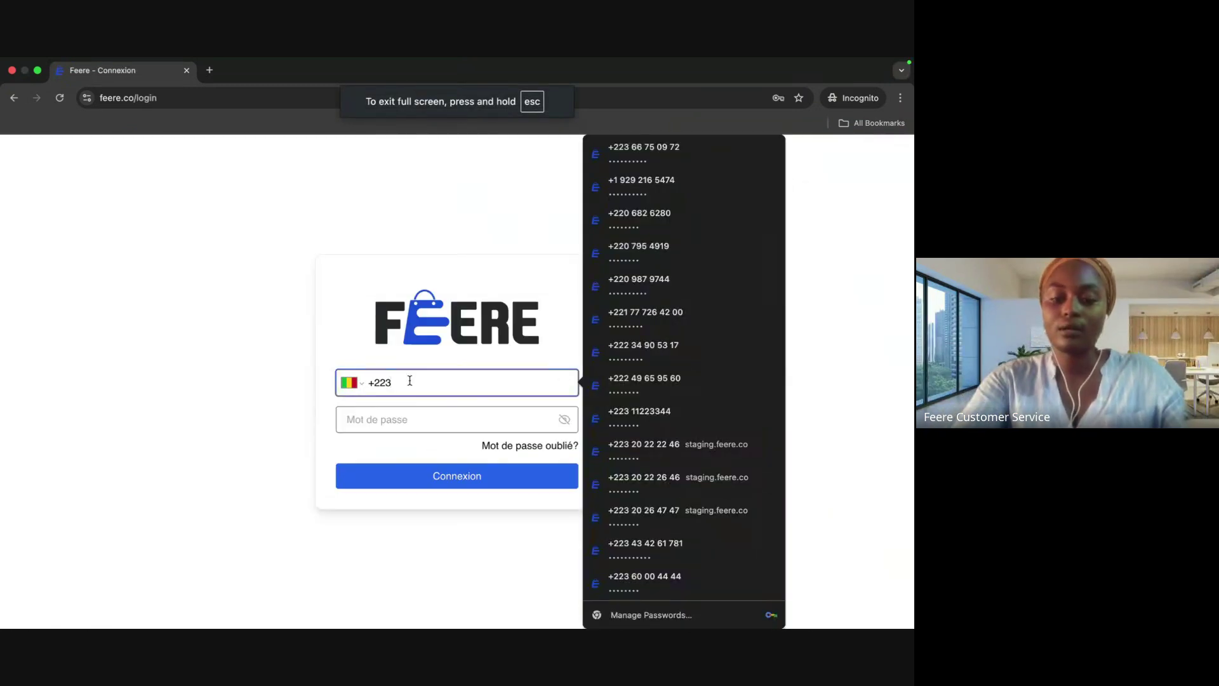
pyautogui.write('7575')
pyautogui.click(448, 414)
pyautogui.click(449, 486)
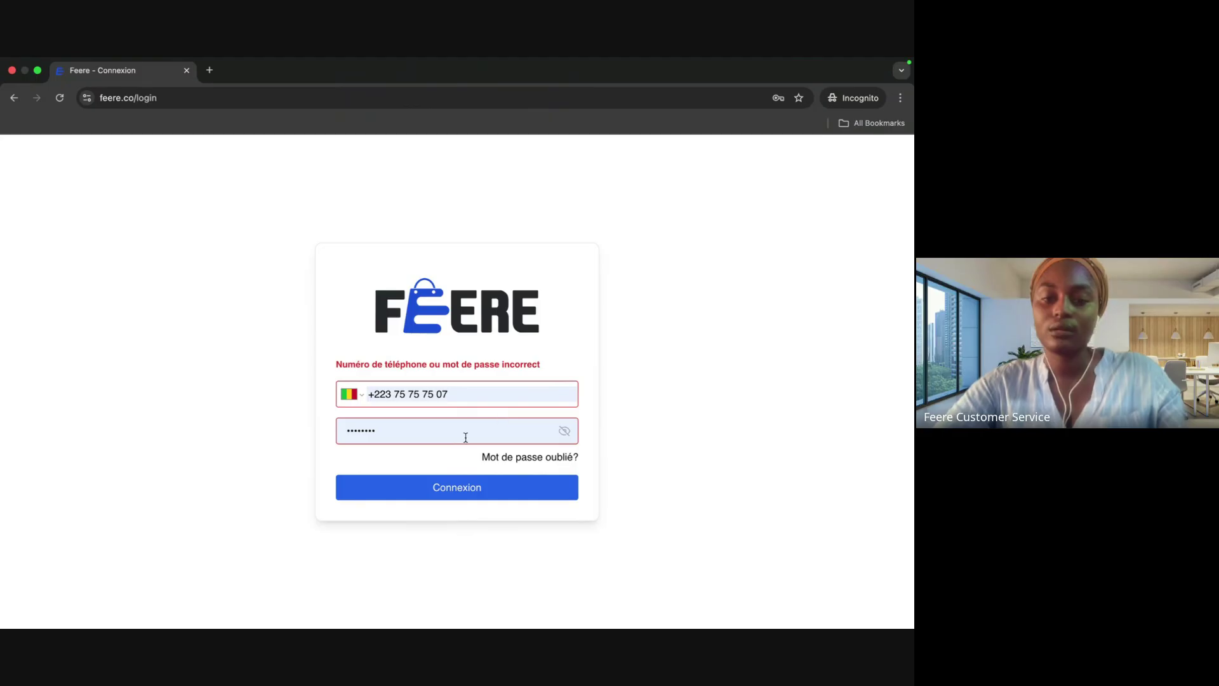
pyautogui.press('BackSpace')
pyautogui.press('BackSpace')
pyautogui.press('BackSpace')
pyautogui.press('BackSpace')
pyautogui.press('BackSpace')
pyautogui.press('BackSpace')
pyautogui.click(496, 391)
pyautogui.press('BackSpace')
pyautogui.press('BackSpace')
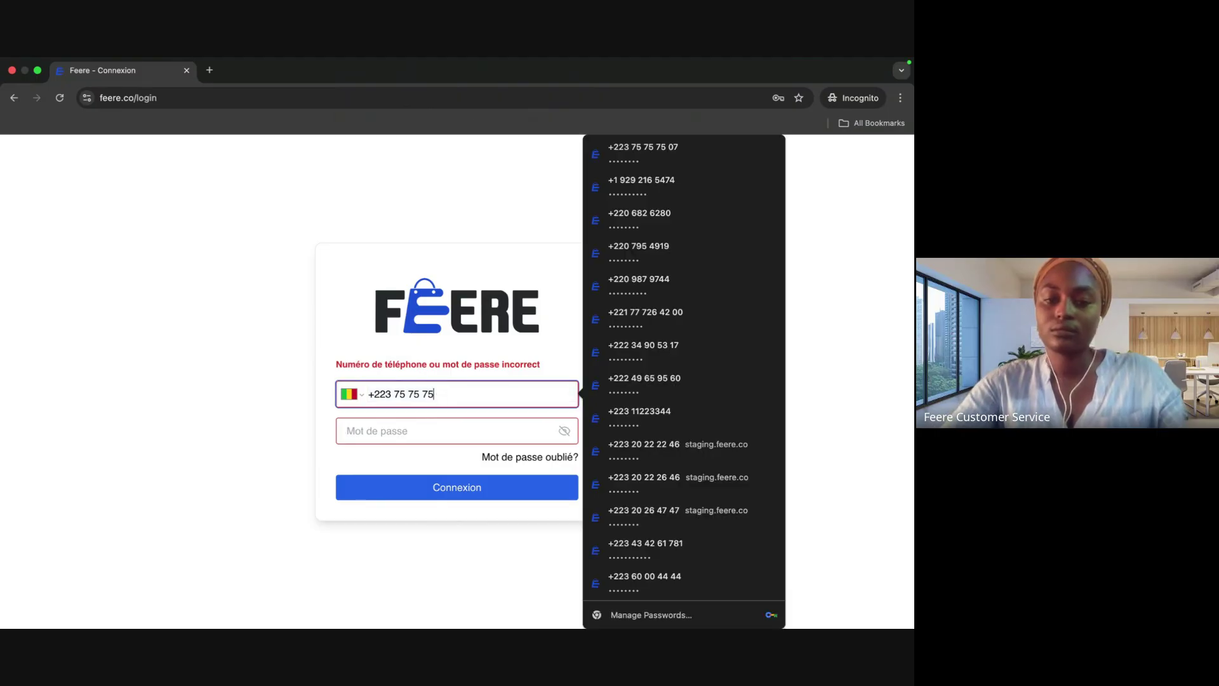
pyautogui.write('75')
pyautogui.click(457, 426)
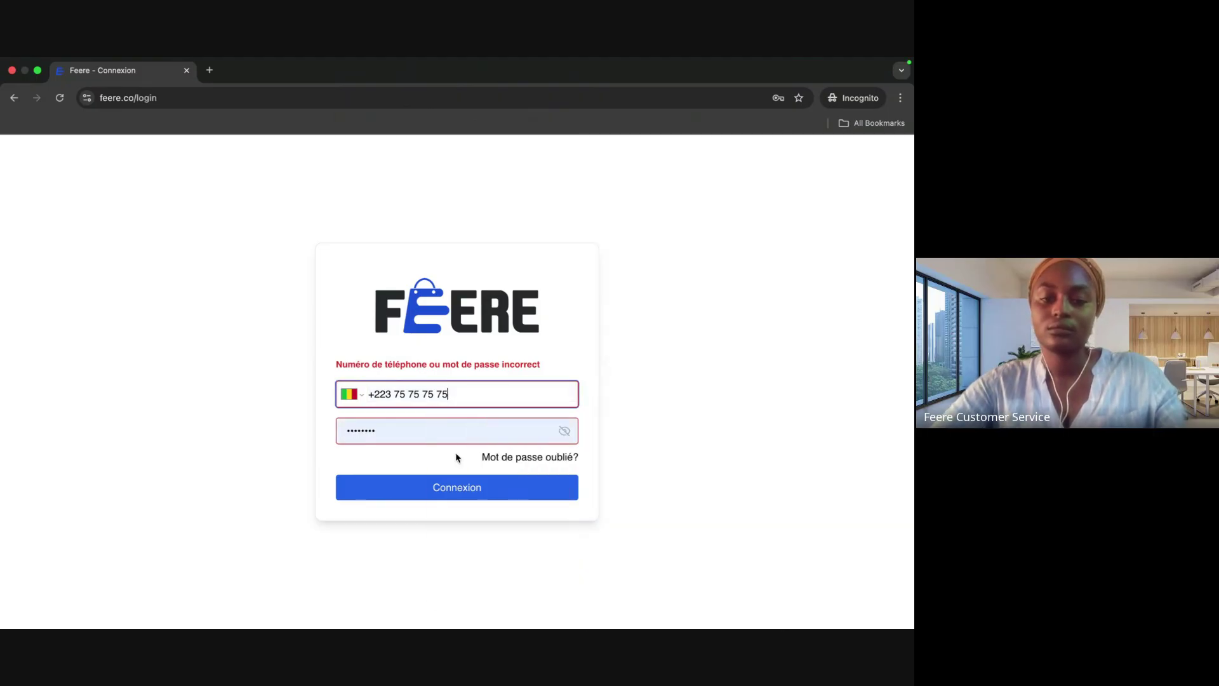
pyautogui.click(445, 494)
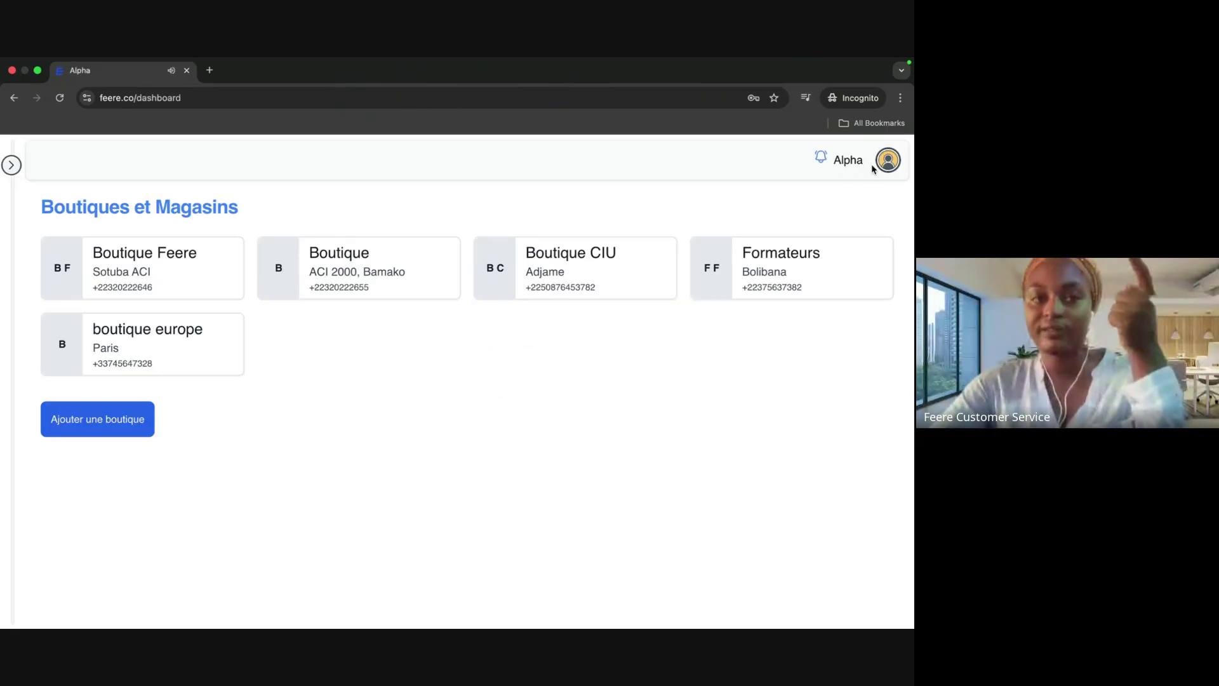
# Step: Check the buyer's window, then open the supplier's Commandes list showing order PHFA6H En Cours
pyautogui.hotkey('ctrl', 'Right')
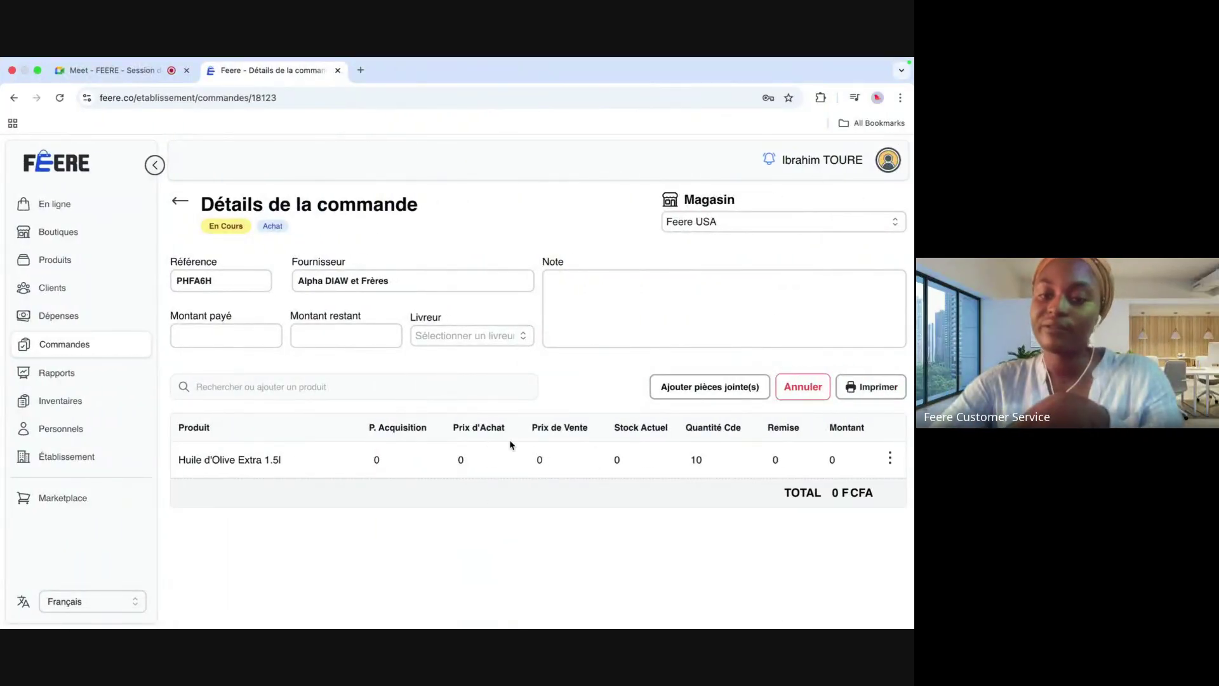
pyautogui.hotkey('ctrl', 'Left')
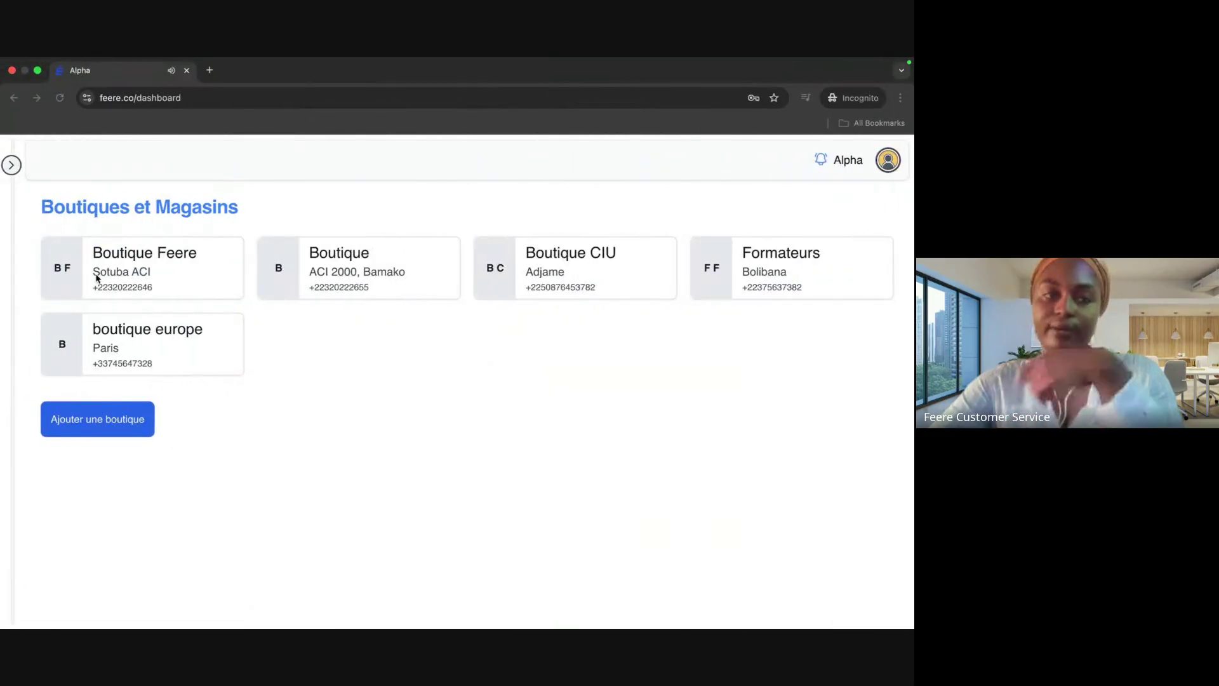
pyautogui.click(10, 170)
pyautogui.click(51, 343)
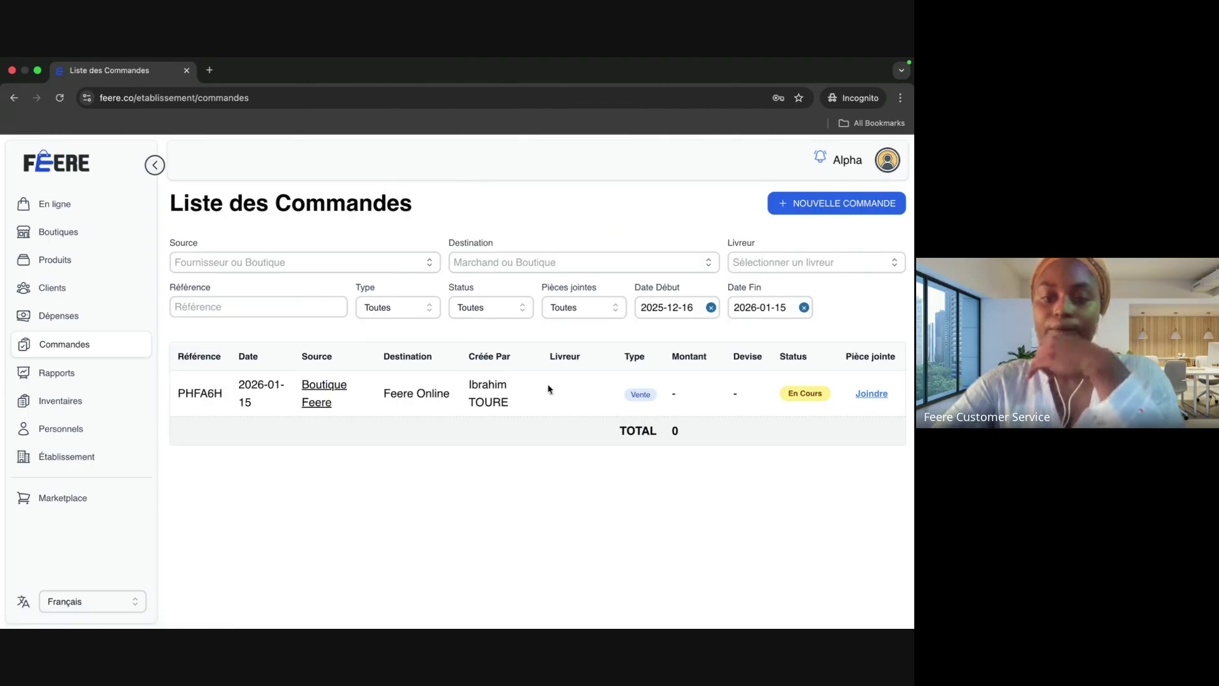
# Step: Open order PHFA6H and set the olive oil price to 500 with a 100 discount
pyautogui.click(331, 394)
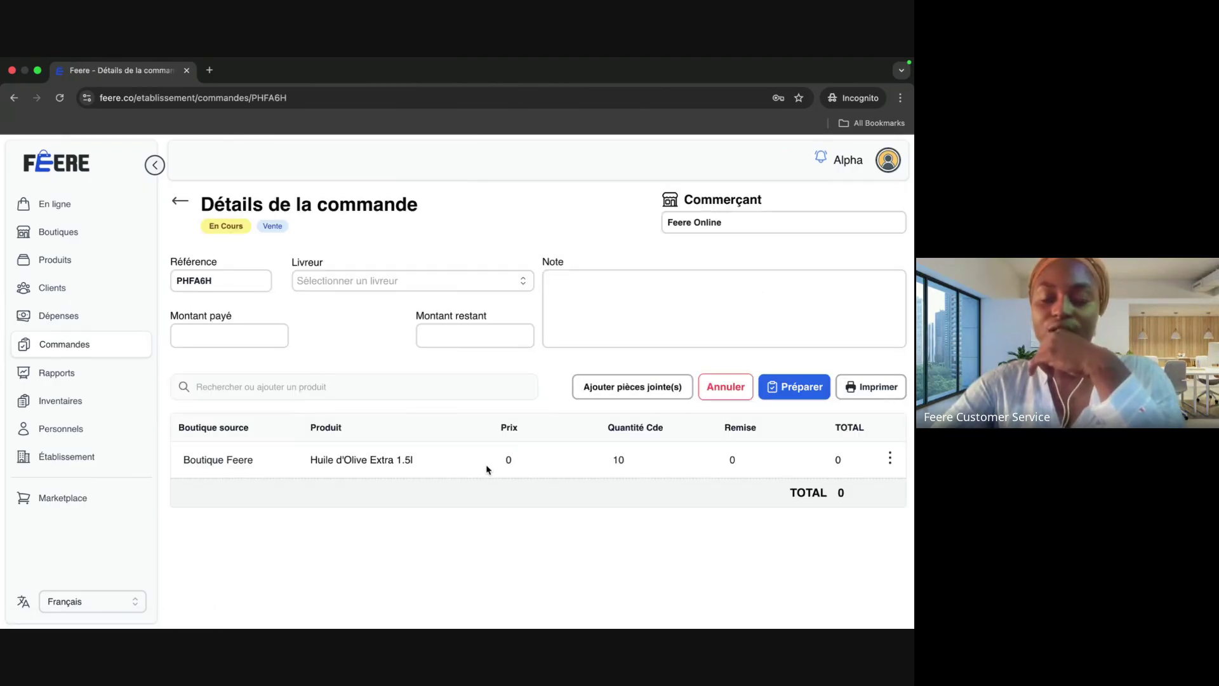
pyautogui.moveTo(621, 463)
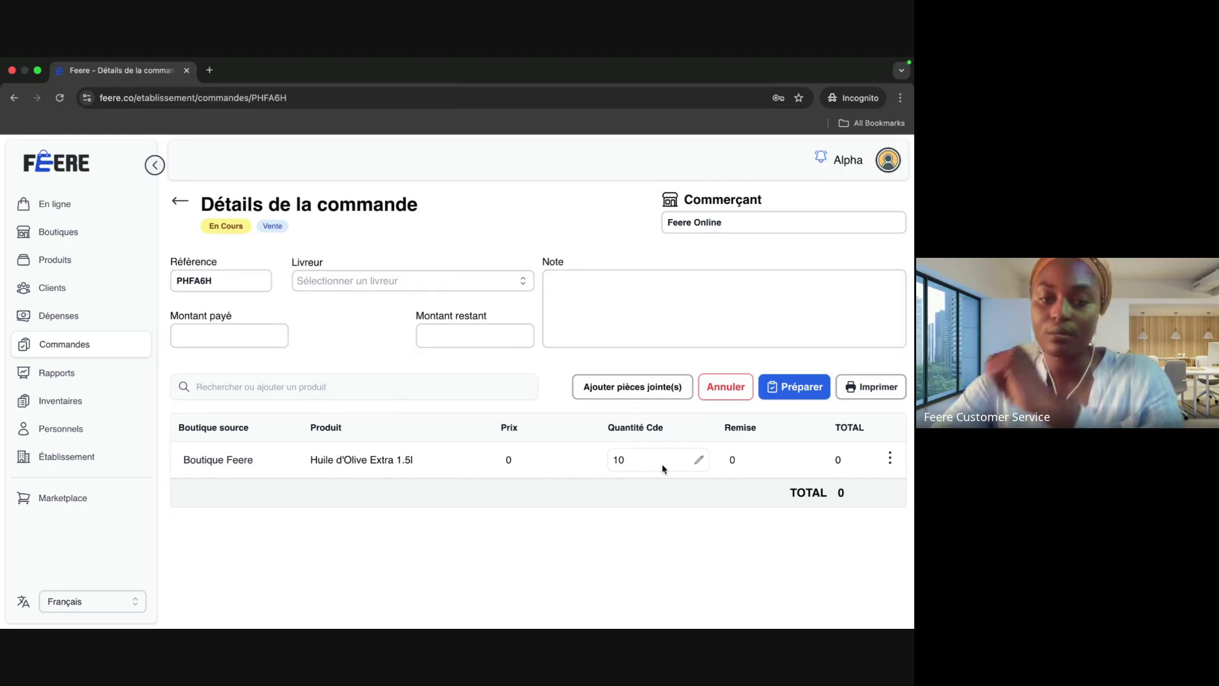
pyautogui.moveTo(576, 462)
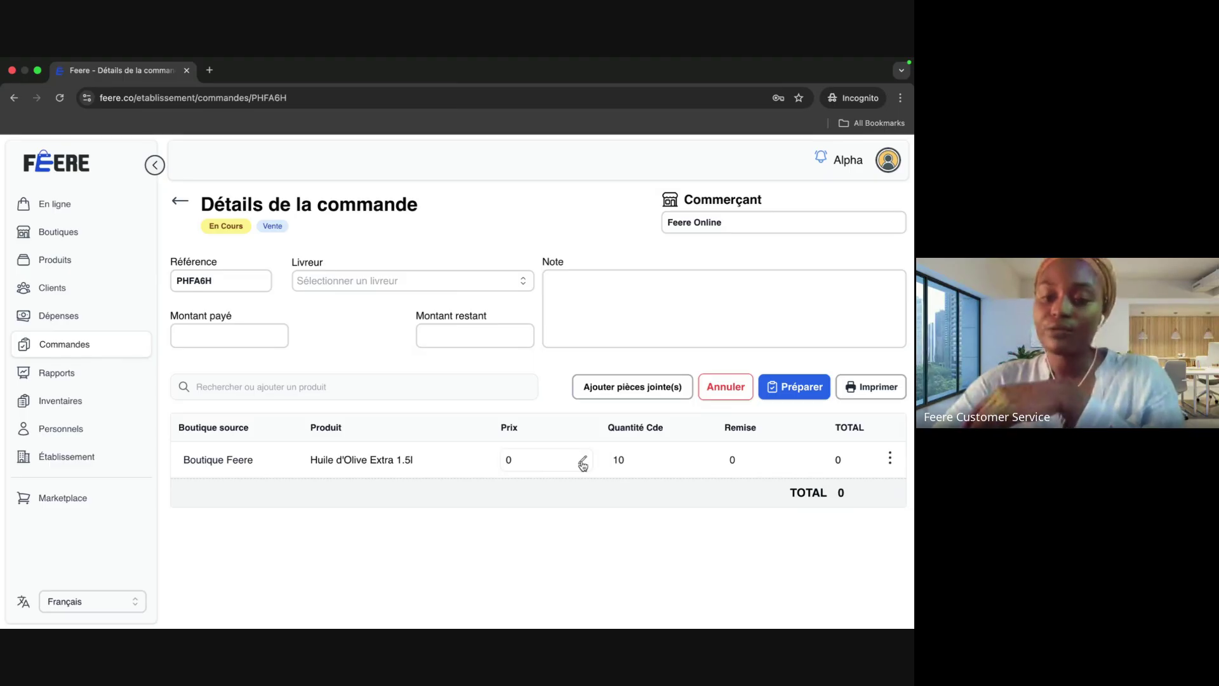
pyautogui.click(568, 462)
pyautogui.write('50')
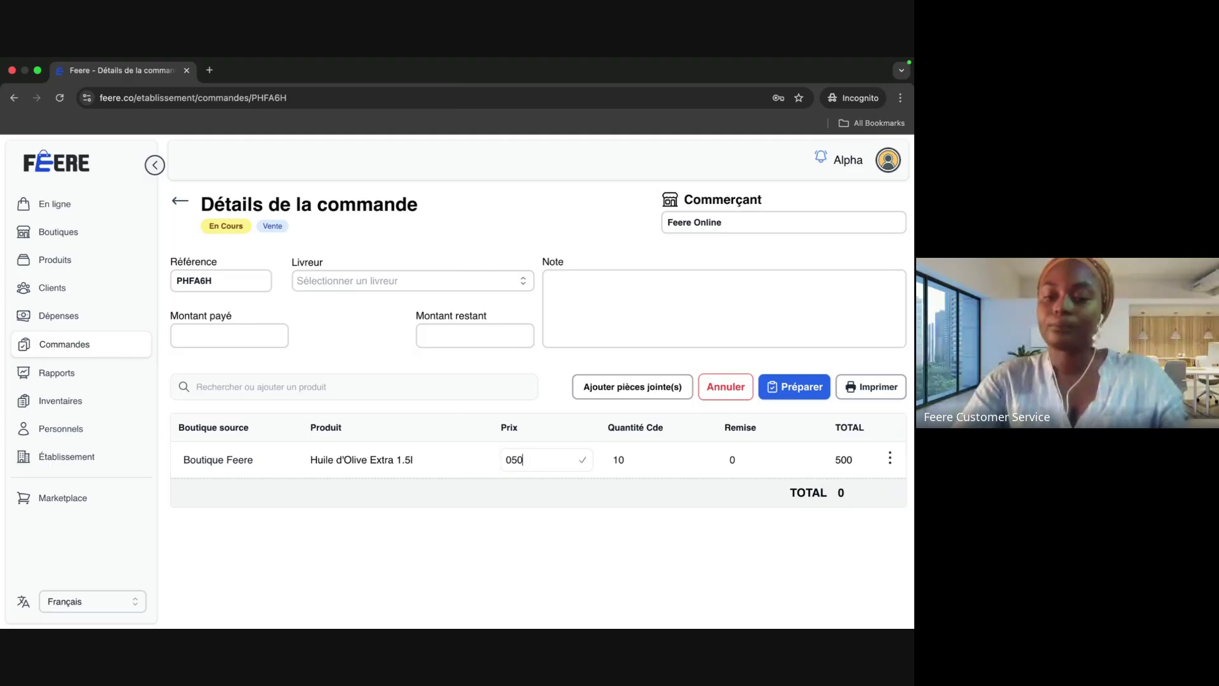
pyautogui.write('00')
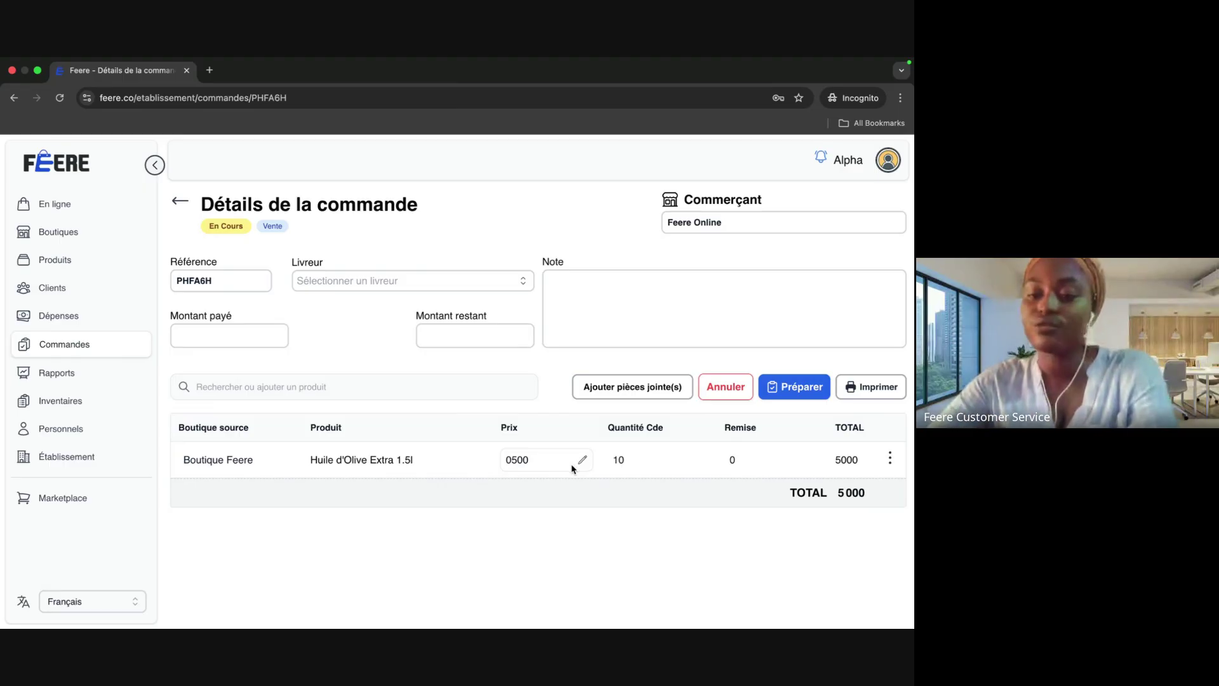
pyautogui.click(811, 463)
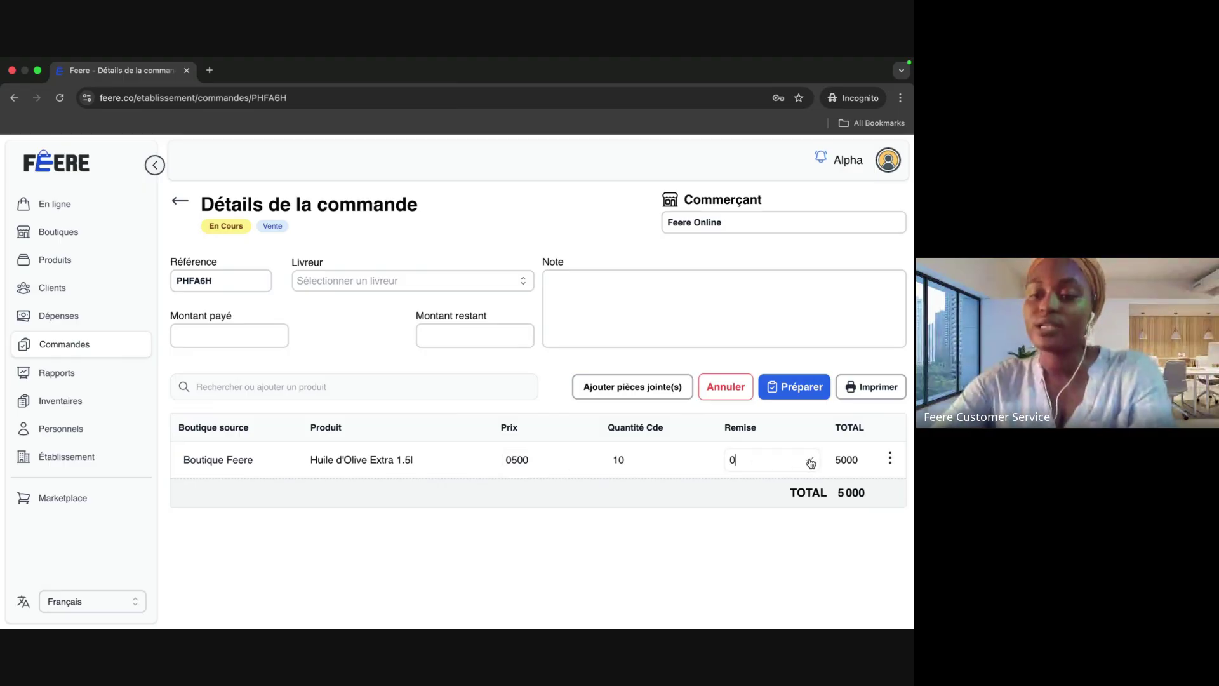
pyautogui.press('BackSpace')
pyautogui.write('100')
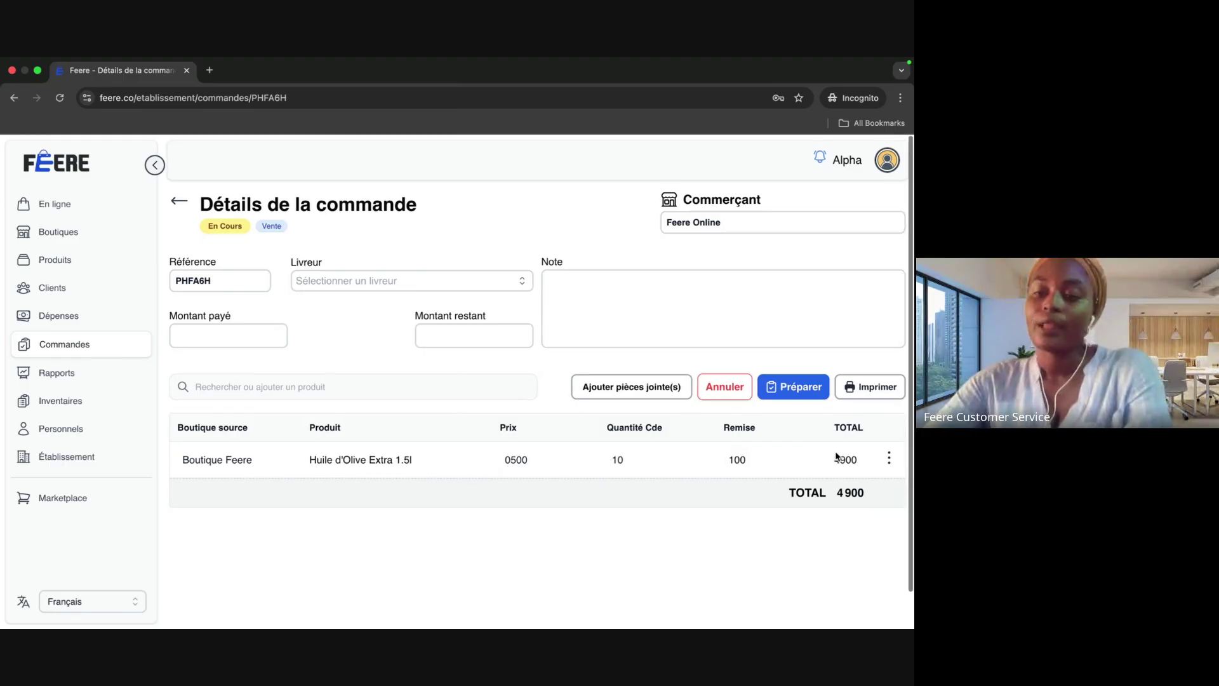
pyautogui.hotkey('ctrl', 'Right')
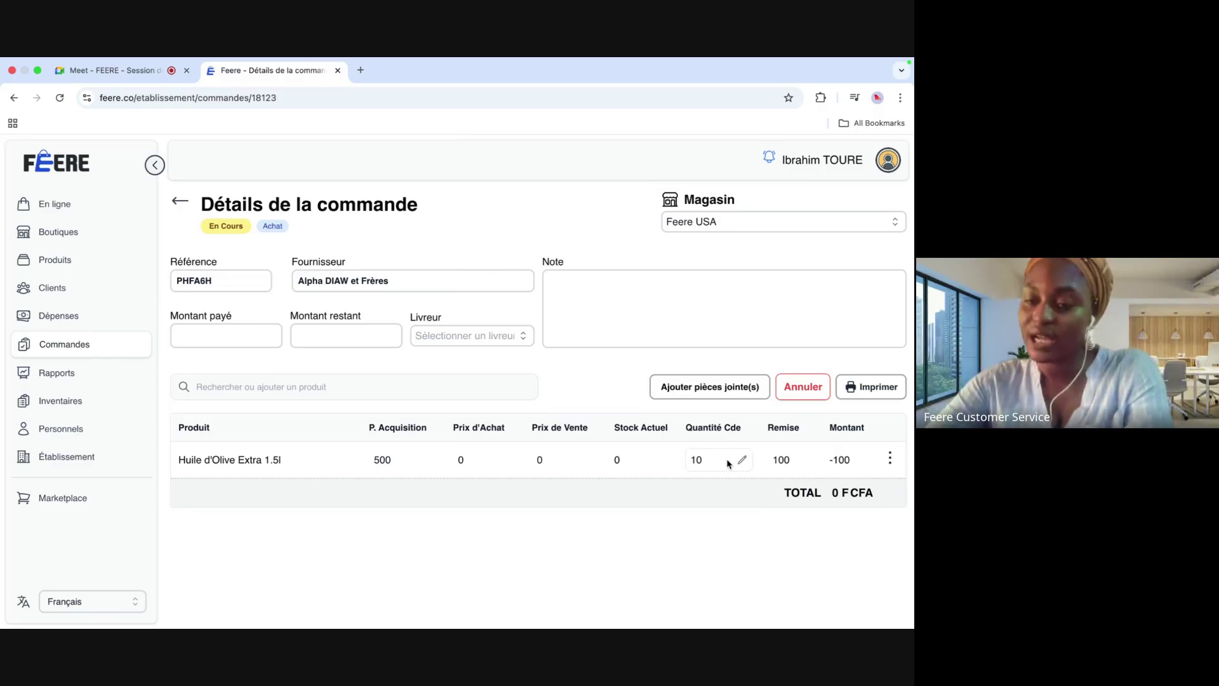
# Step: Change the olive oil quantity on PHFA6H from 10 to 8 and refresh the buyer's order to confirm
pyautogui.press('super+grave')
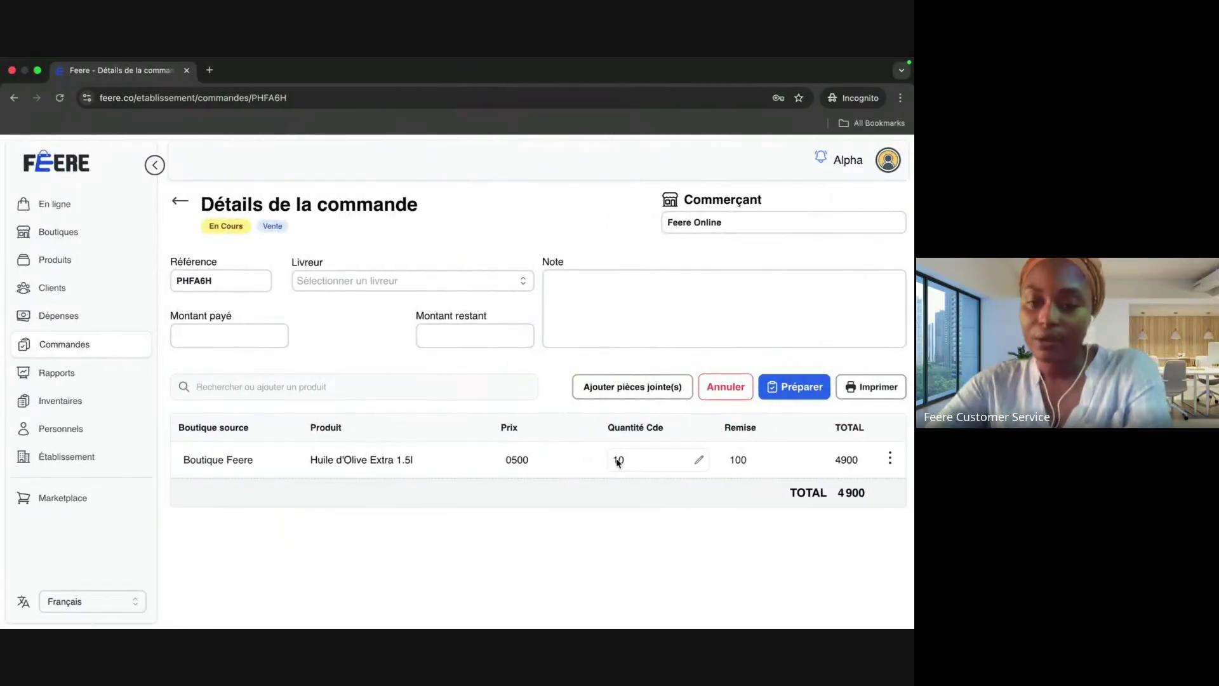
pyautogui.click(699, 459)
pyautogui.press('BackSpace')
pyautogui.press('BackSpace')
pyautogui.write('8')
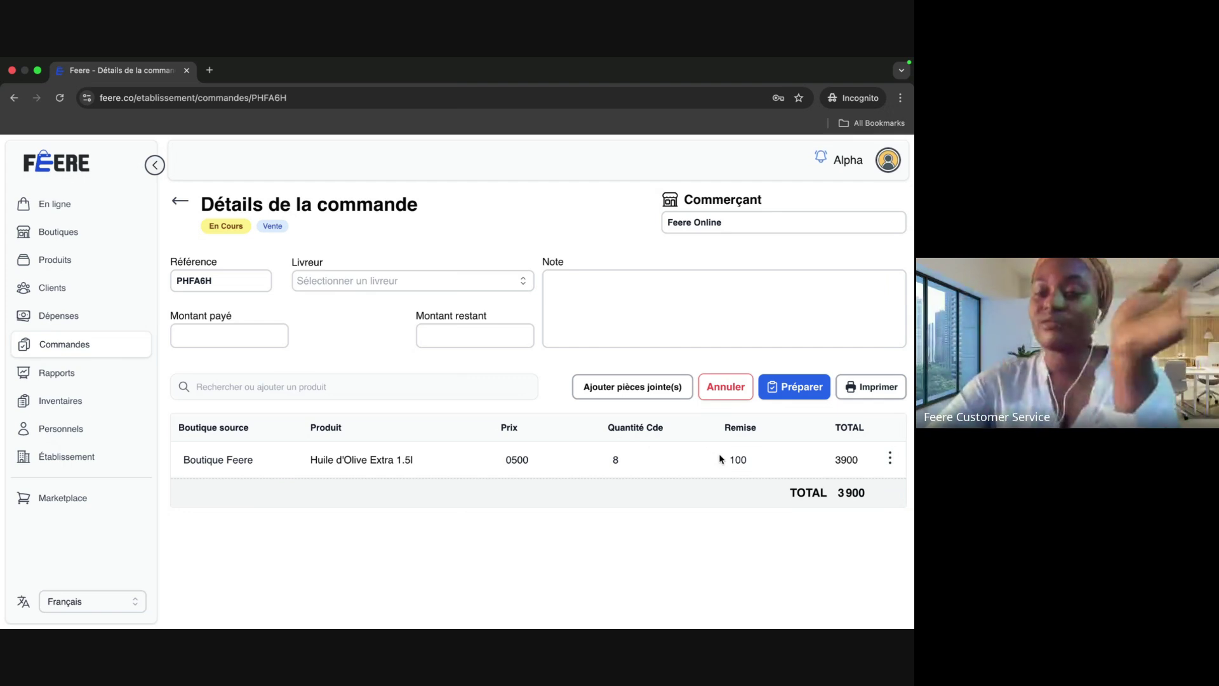
pyautogui.hotkey('ctrl', 'Right')
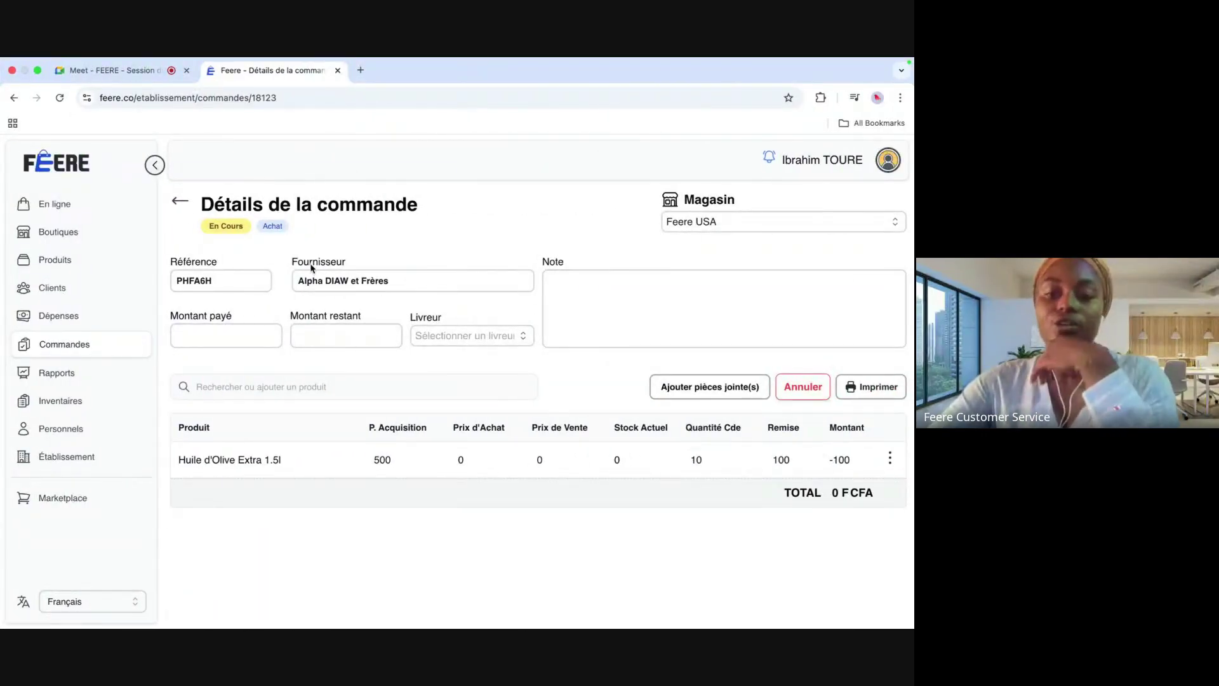
pyautogui.click(59, 97)
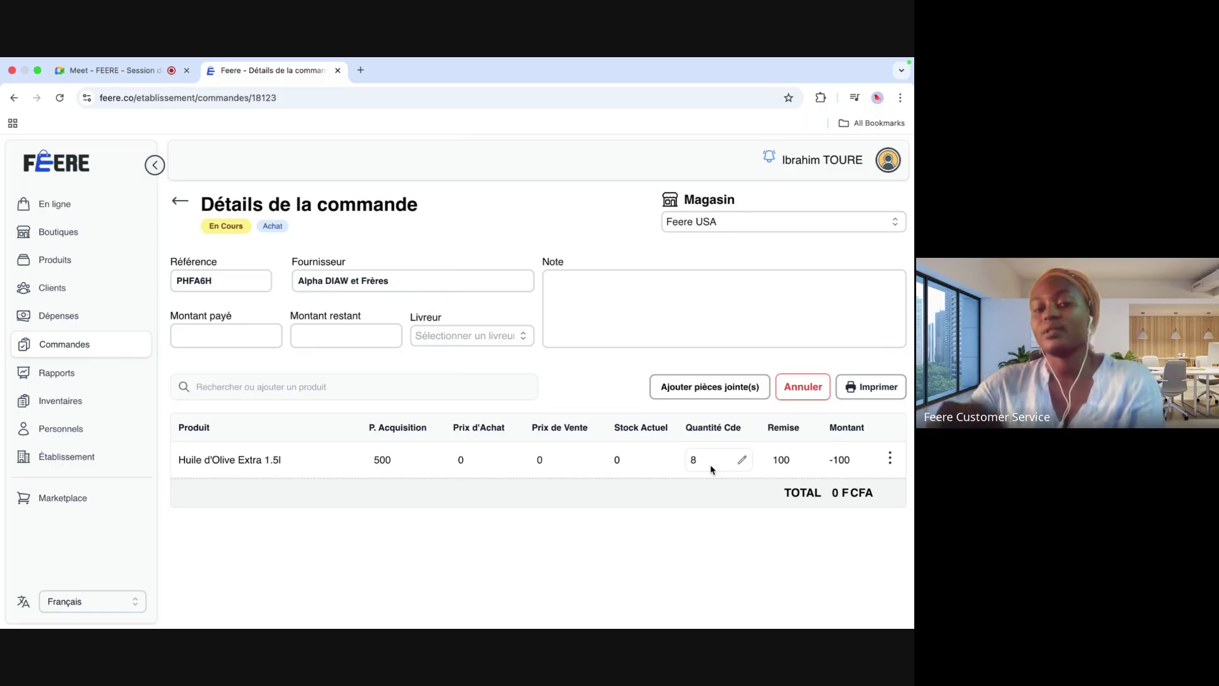
pyautogui.press('super+grave')
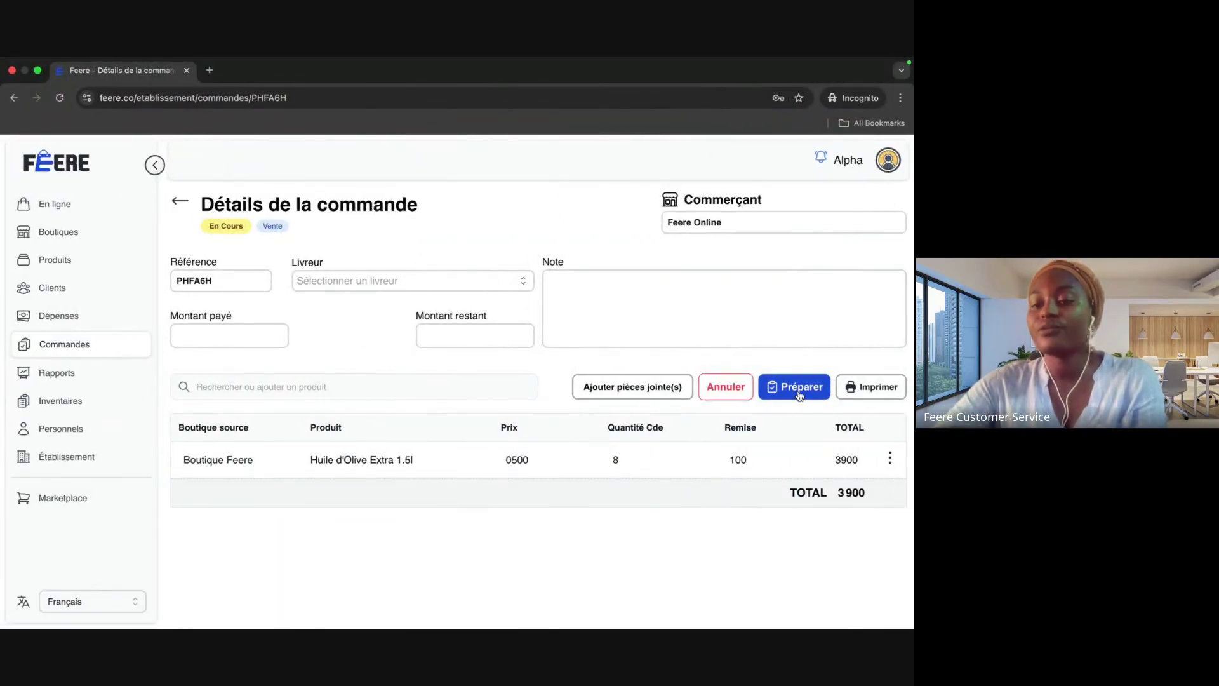
# Step: Mark order PHFA6H as prepared on the supplier side, deducting the stock
pyautogui.click(800, 393)
pyautogui.click(488, 428)
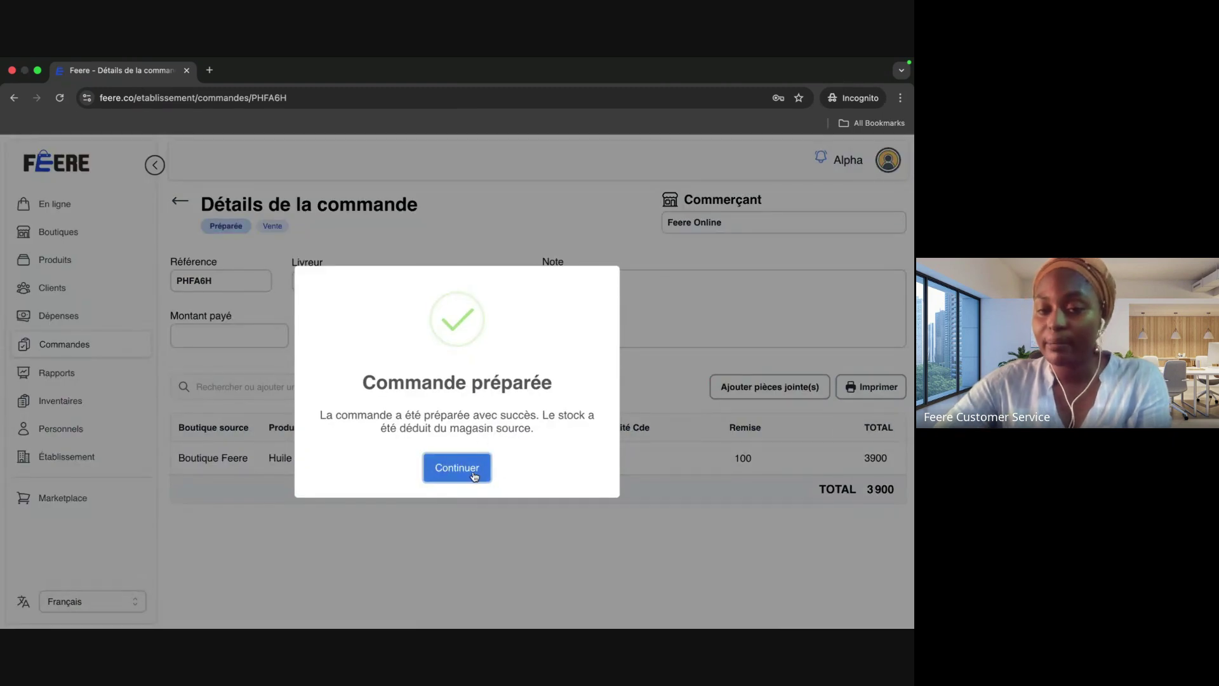
pyautogui.click(473, 473)
# Step: Validate the buyer's reception of PHFA6H so it shows Validée
pyautogui.hotkey('ctrl', 'Right')
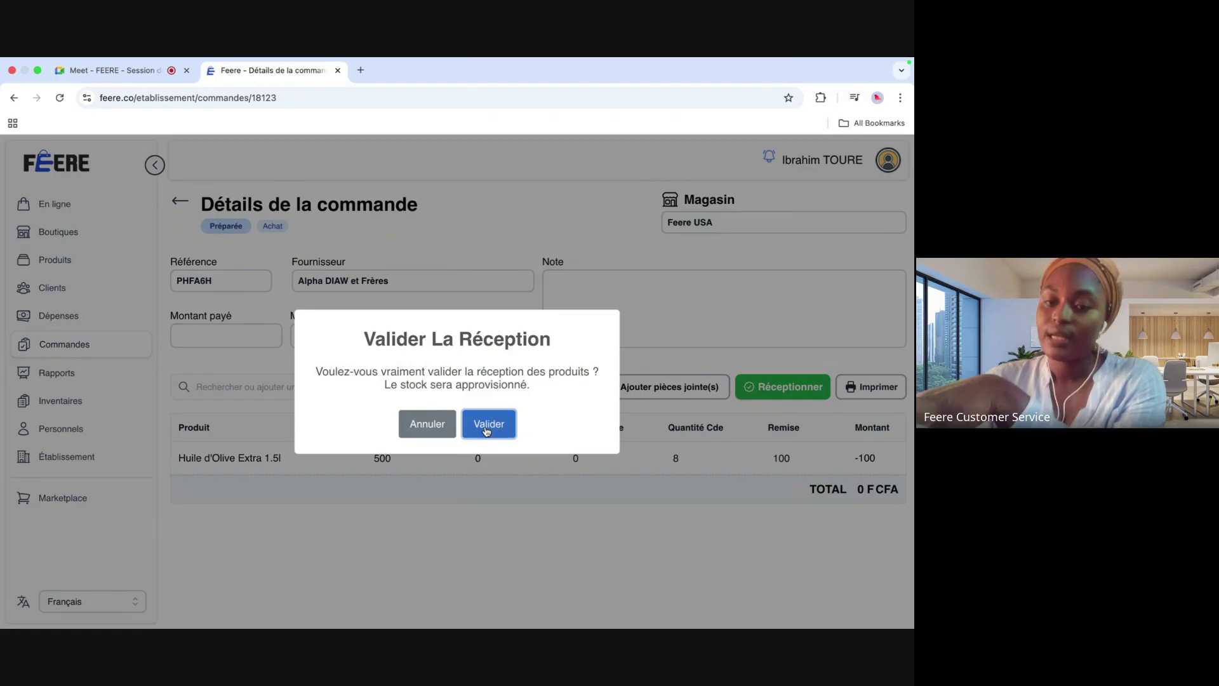
pyautogui.click(489, 424)
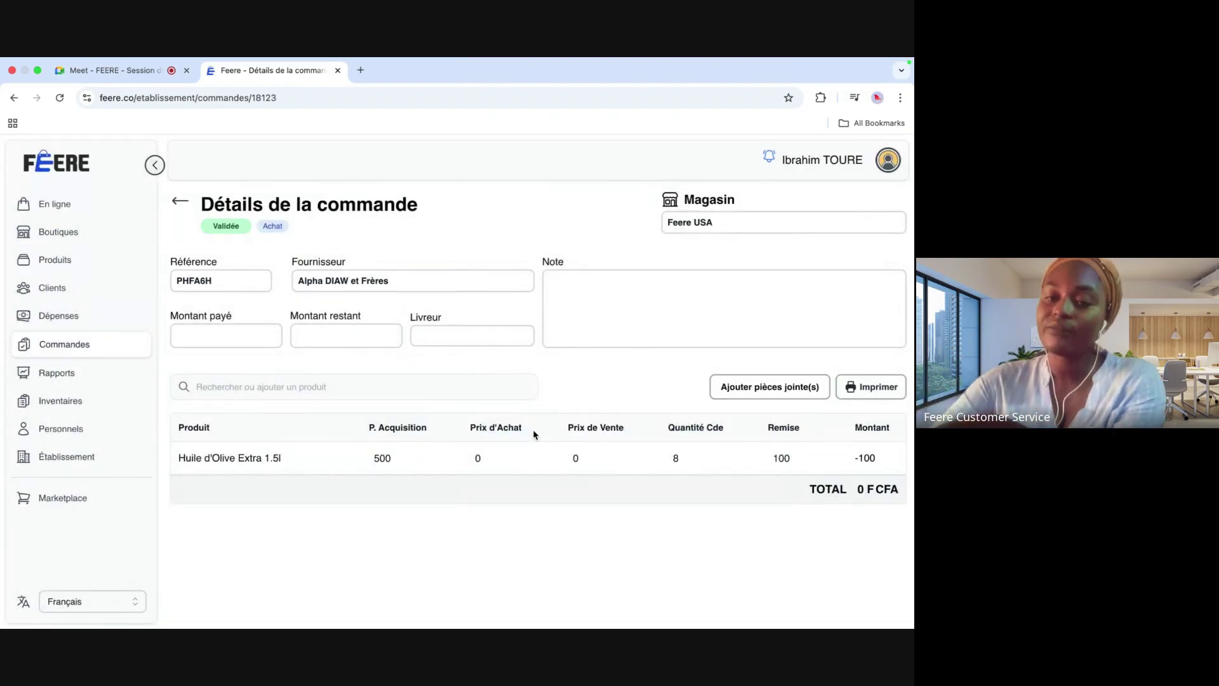
pyautogui.hotkey('ctrl', 'Left')
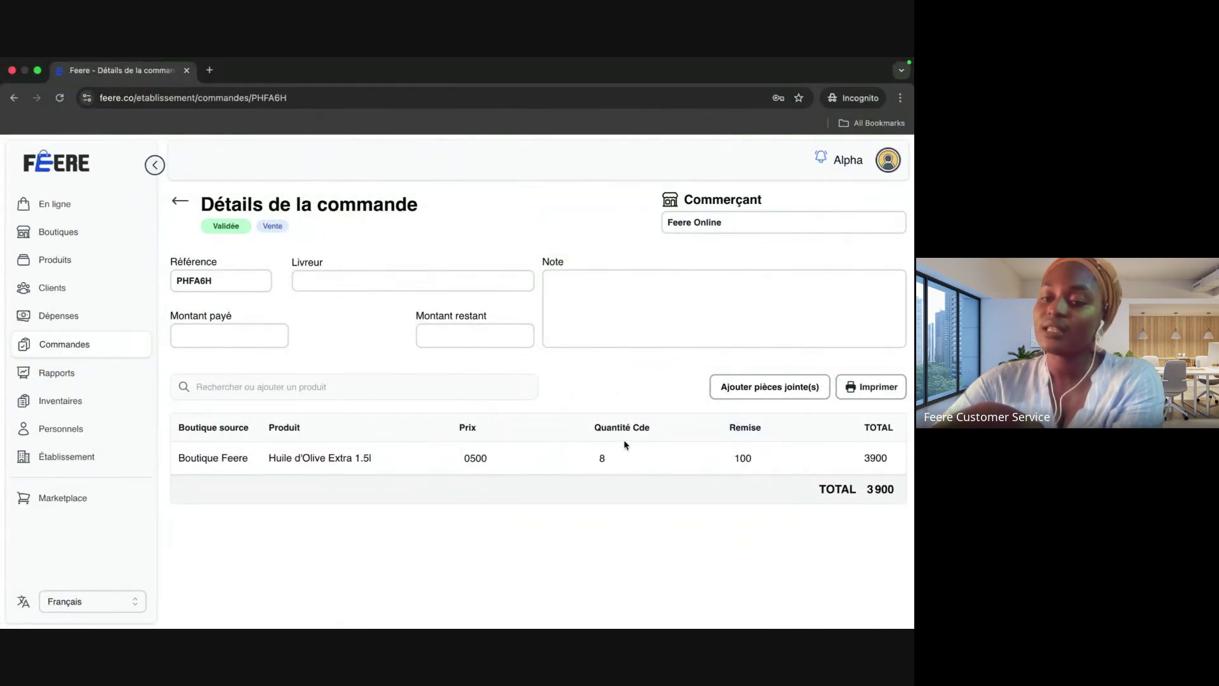
# Step: Open the supplier's Audit du stock report showing Boutique Feere olive oil dropping 67 to 59
pyautogui.click(76, 264)
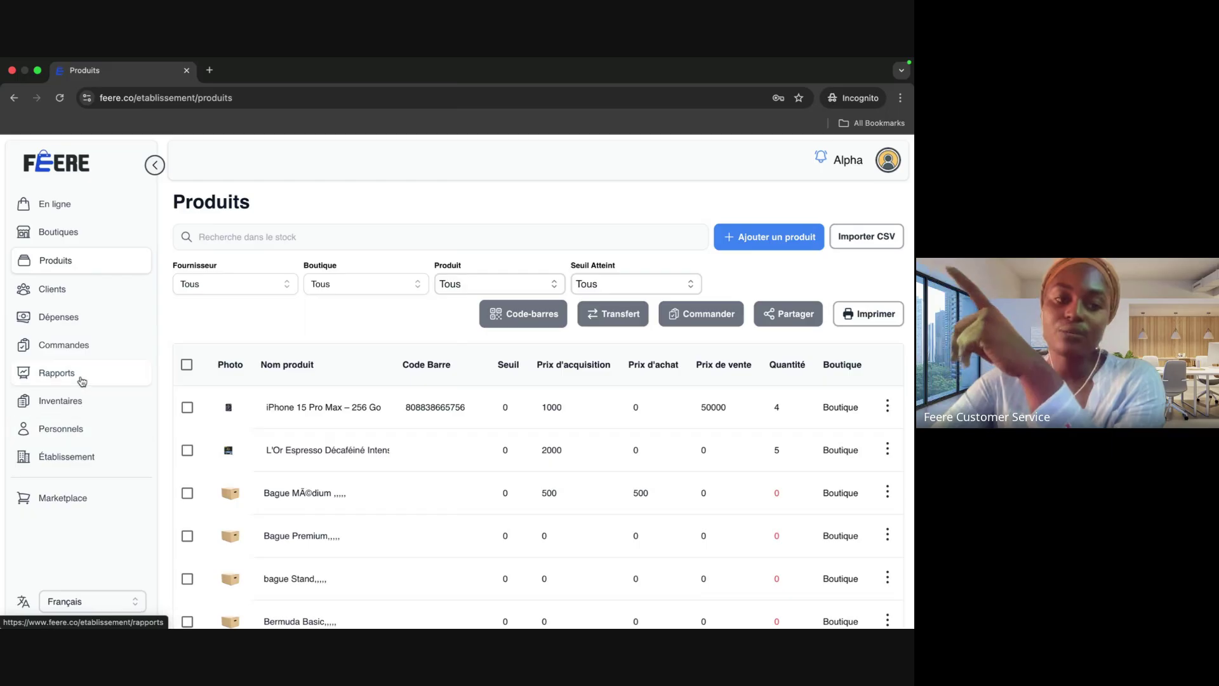
pyautogui.click(56, 372)
pyautogui.click(855, 245)
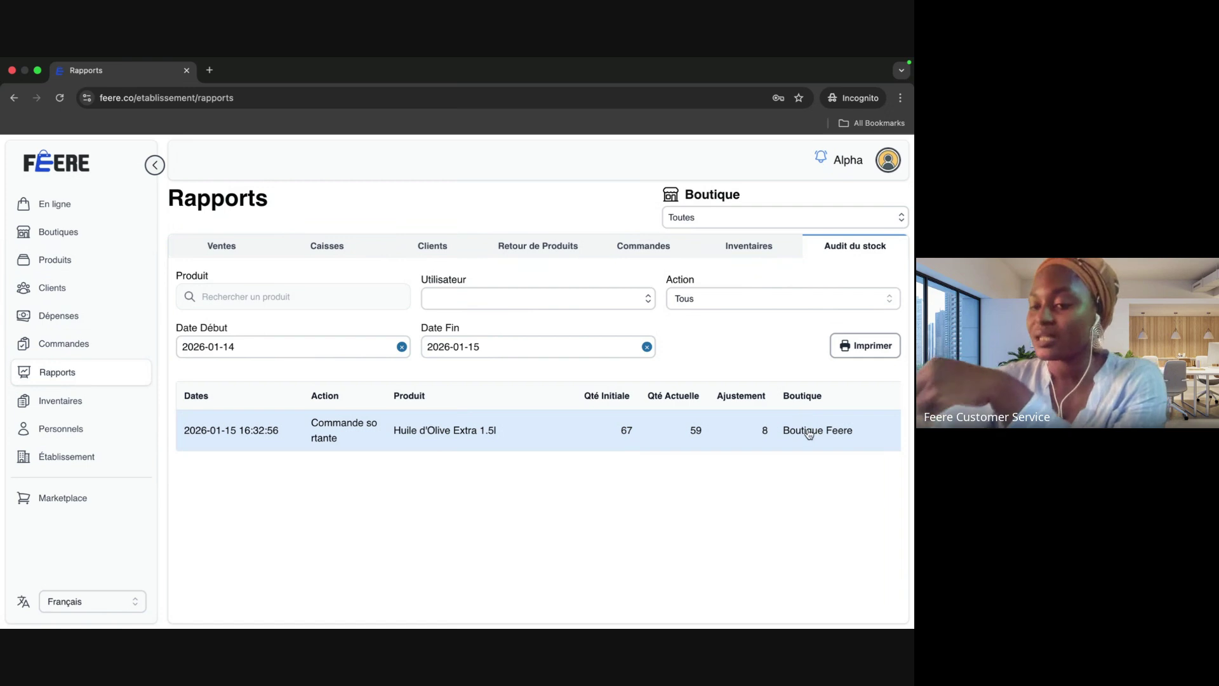
pyautogui.hscroll(5, 809, 433)
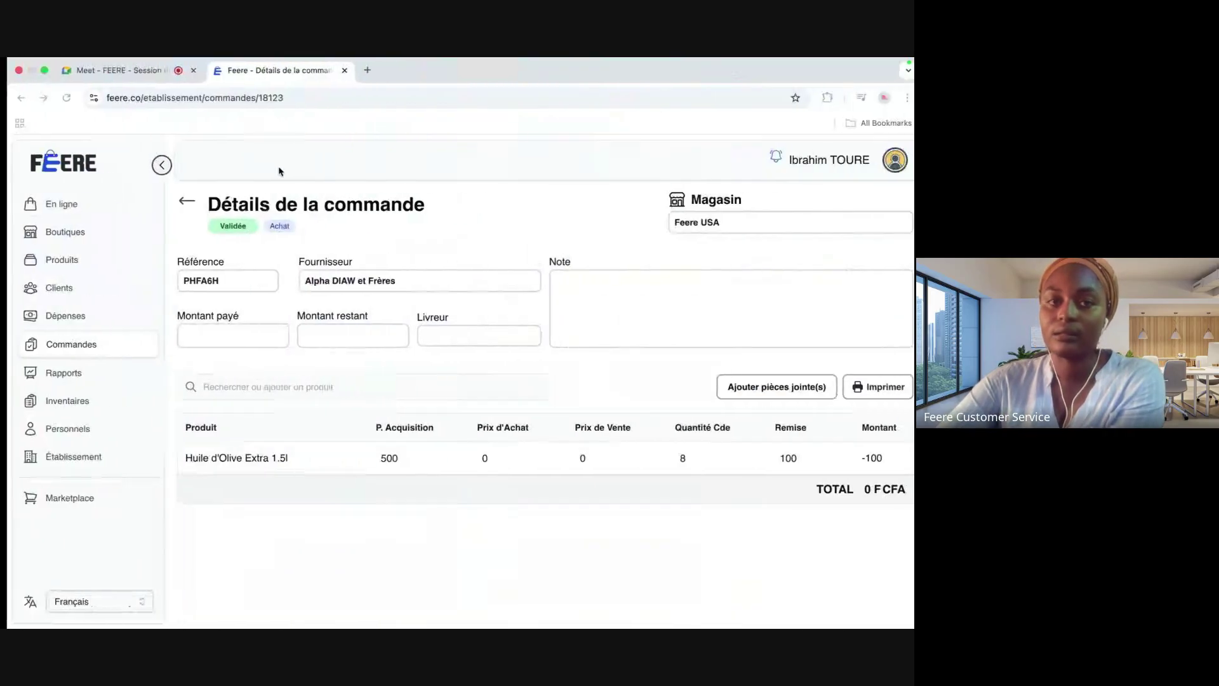
# Step: Admit the waiting Meet participant, then open the buyer's Rapports page on the Ventes report
pyautogui.click(154, 77)
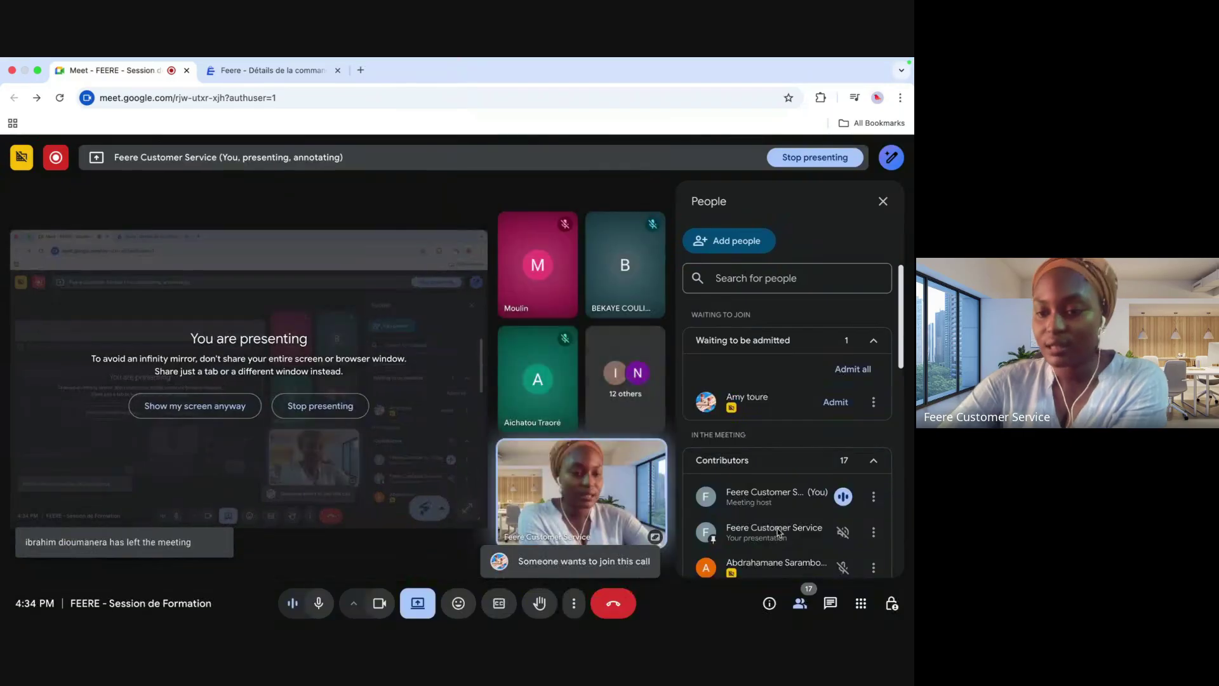
pyautogui.click(835, 402)
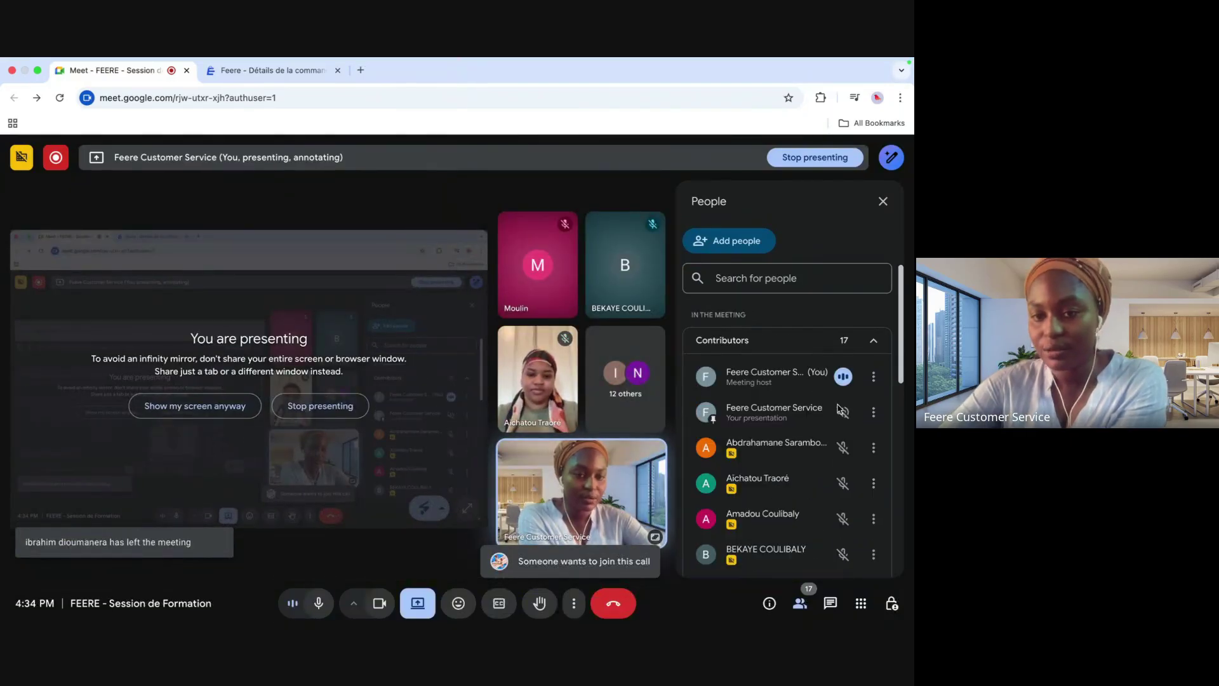
pyautogui.click(292, 90)
pyautogui.click(899, 273)
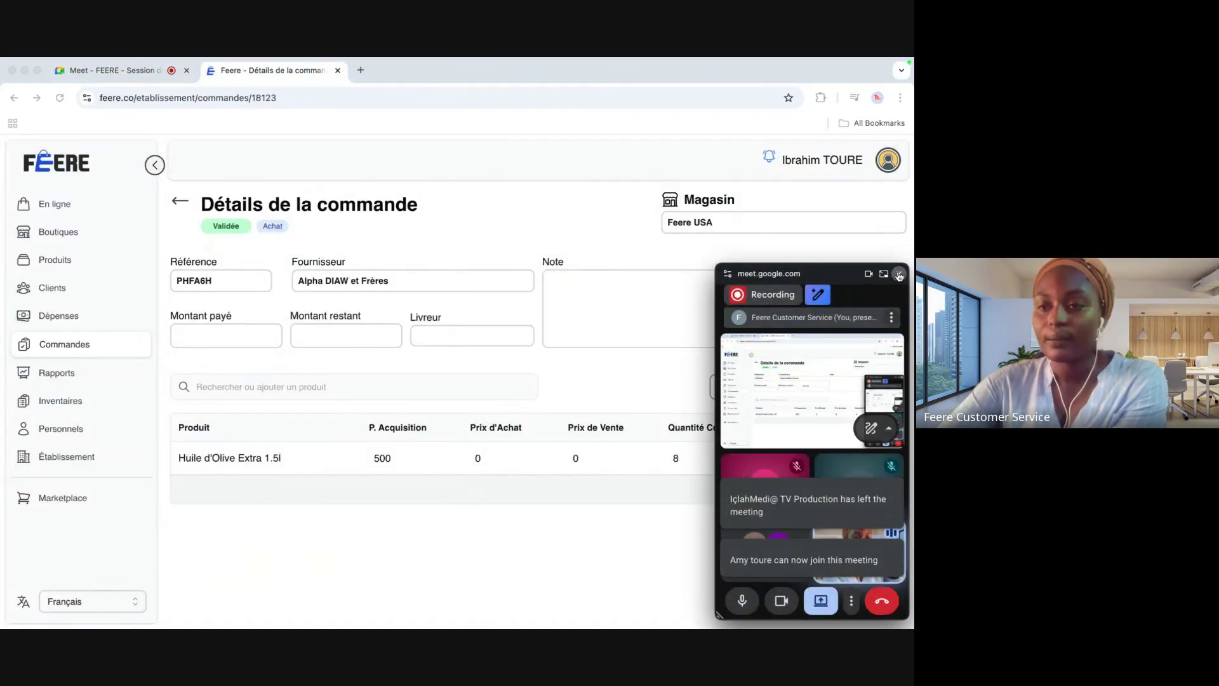
pyautogui.click(61, 373)
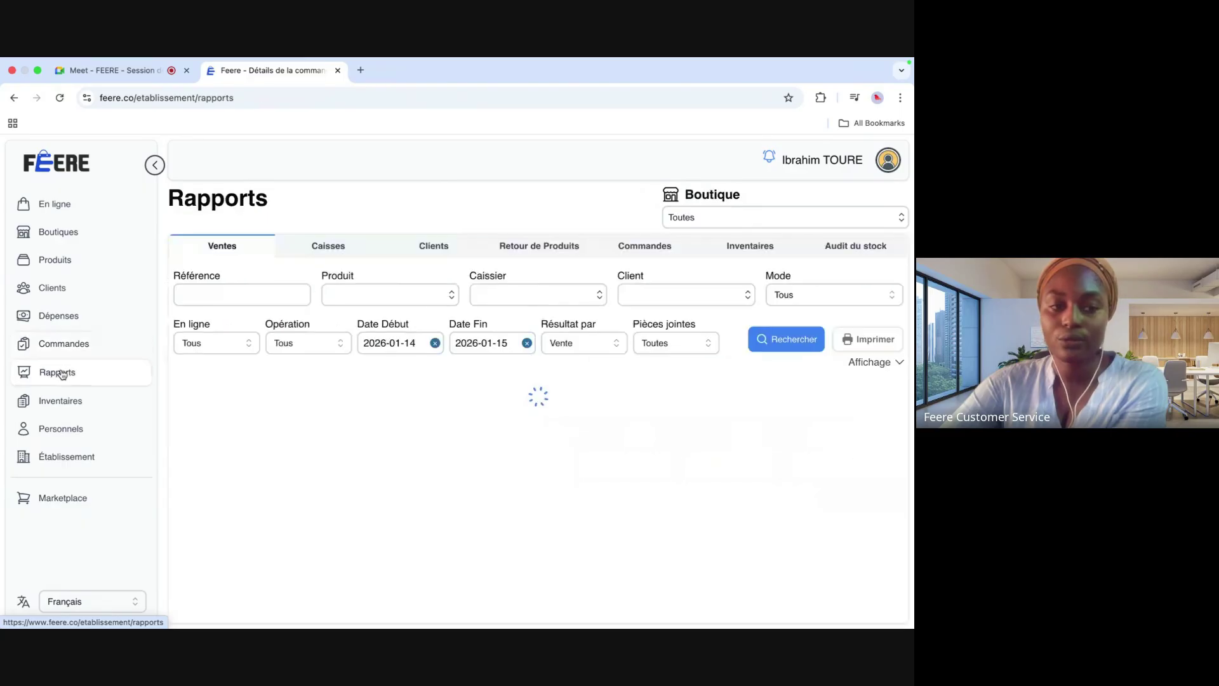
# Step: Review the buyer's Audit du stock logging Feere USA olive oil from 0 to 8, then go to Produits
pyautogui.click(871, 250)
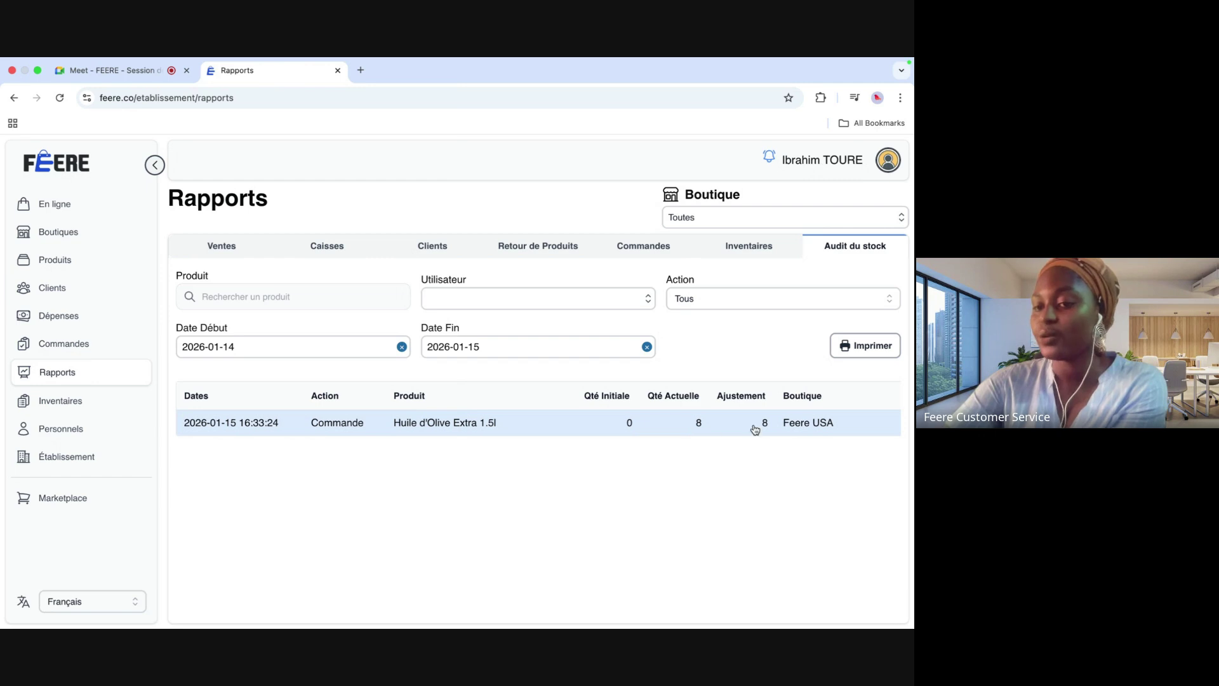
pyautogui.hscroll(5, 759, 429)
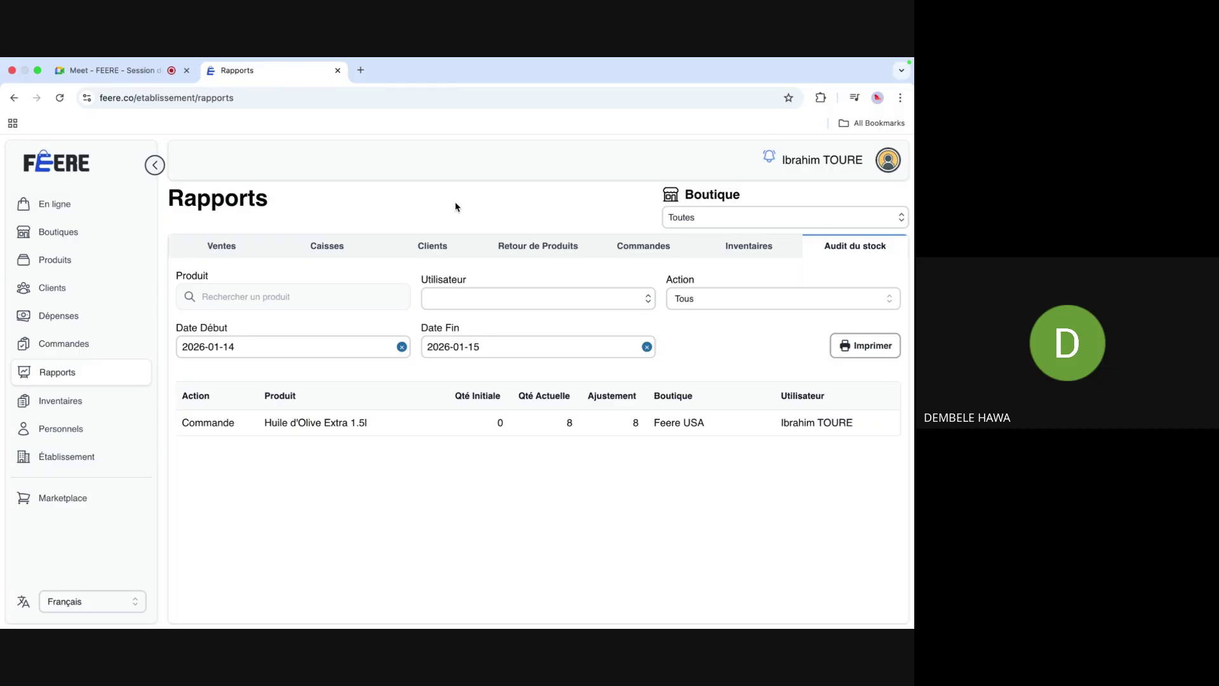
pyautogui.click(84, 271)
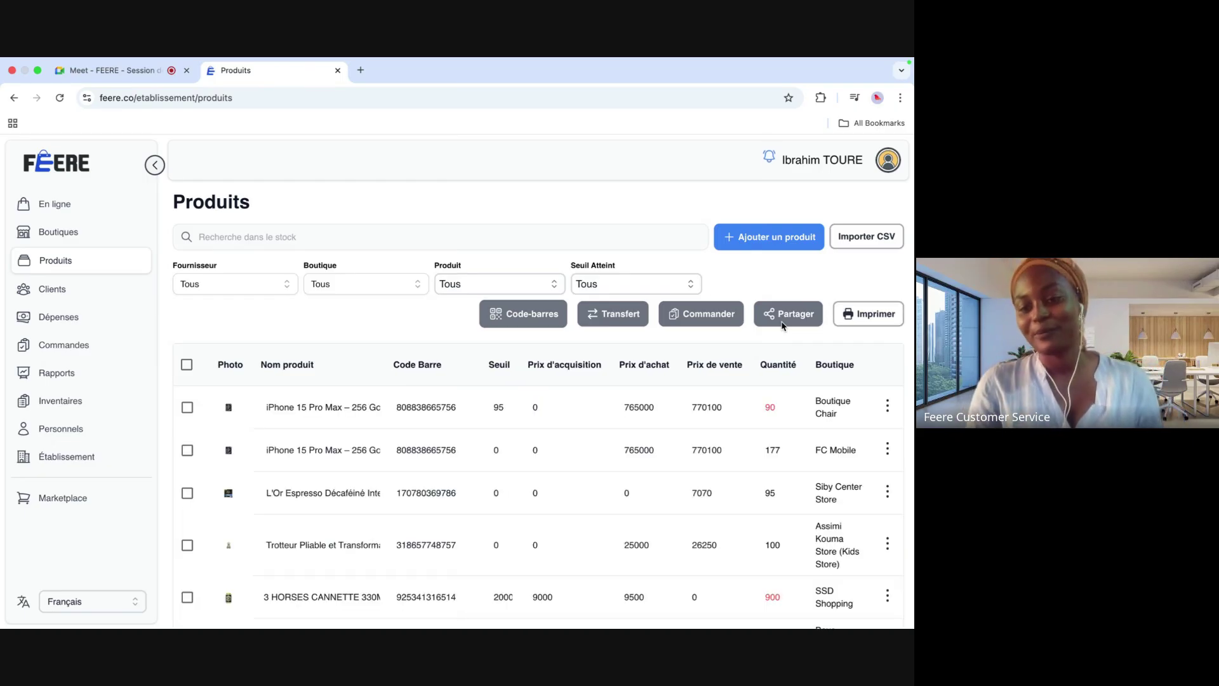
# Step: In the supplier's window, filter the product list to Boutique Feere only
pyautogui.hotkey('ctrl', 'Left')
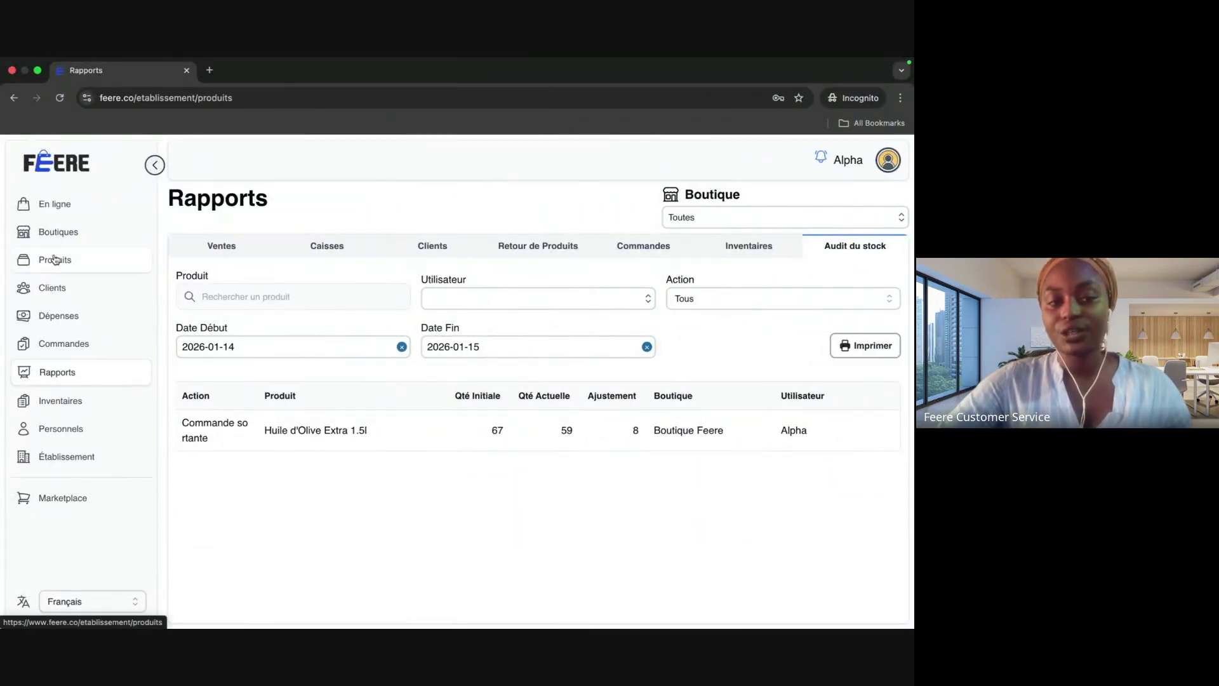
pyautogui.click(54, 260)
pyautogui.scroll(-1, 544, 505)
pyautogui.scroll(1, 544, 508)
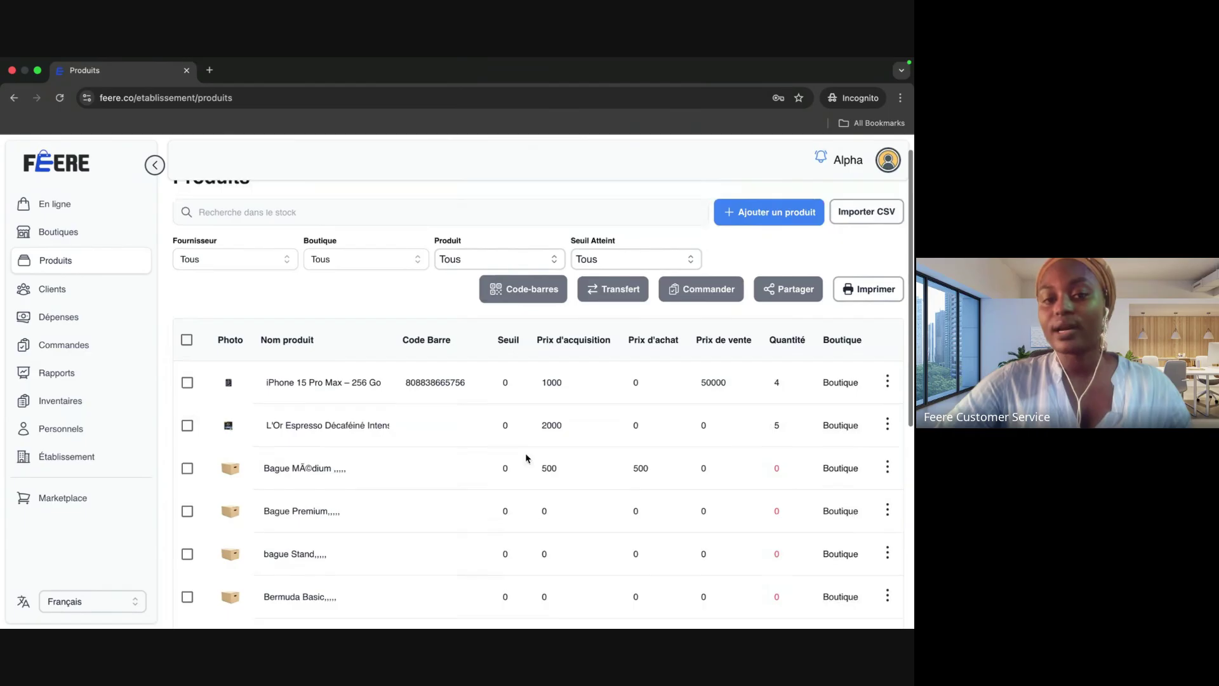
pyautogui.click(416, 260)
pyautogui.click(372, 311)
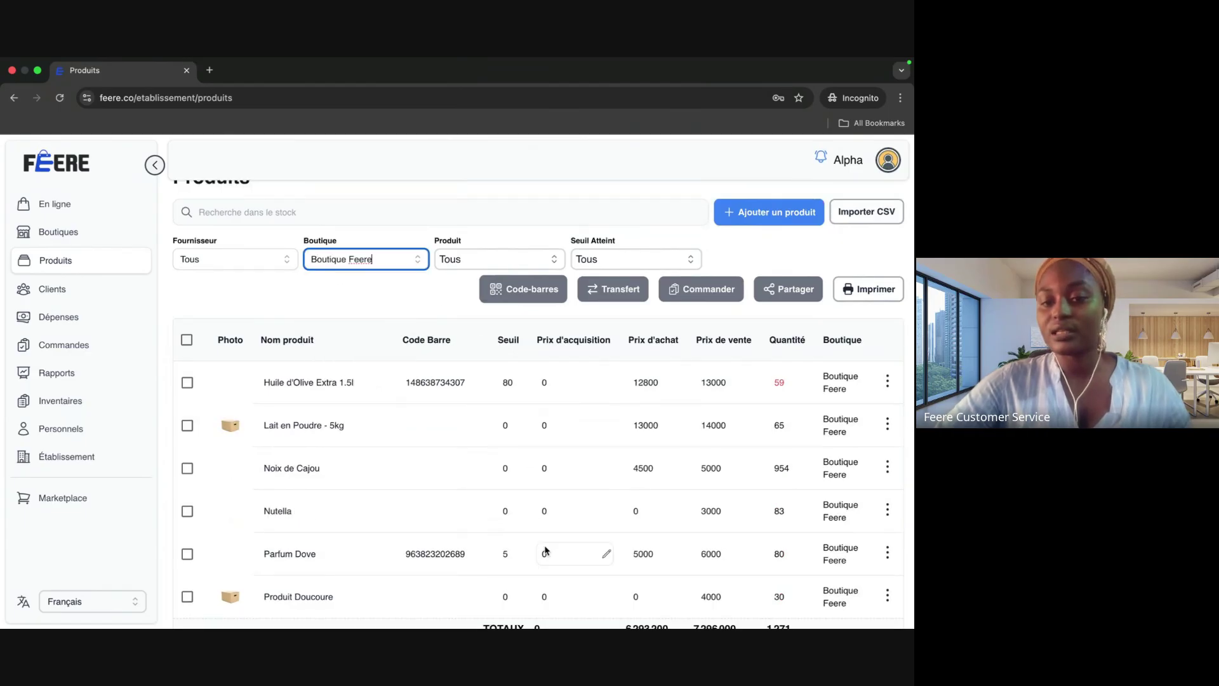
# Step: Review the olive oil's stock of 59 and its options menu, then go to the Clients list
pyautogui.scroll(-5, 571, 533)
pyautogui.scroll(3, 539, 462)
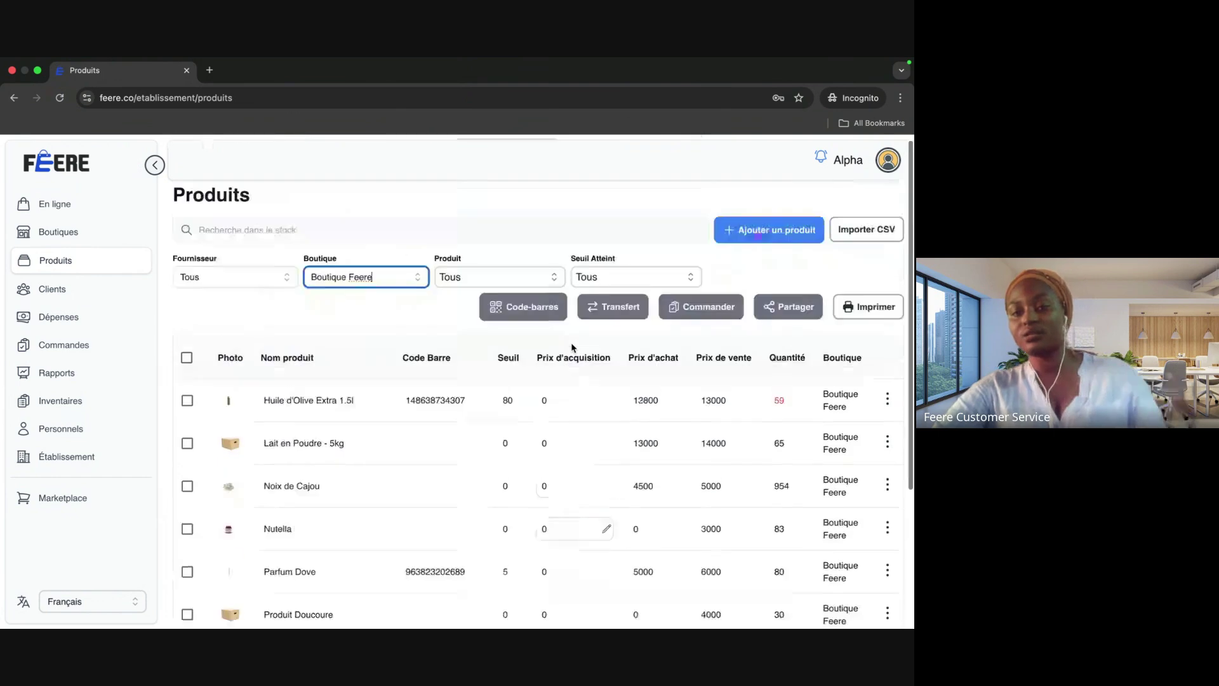
pyautogui.scroll(-3, 635, 460)
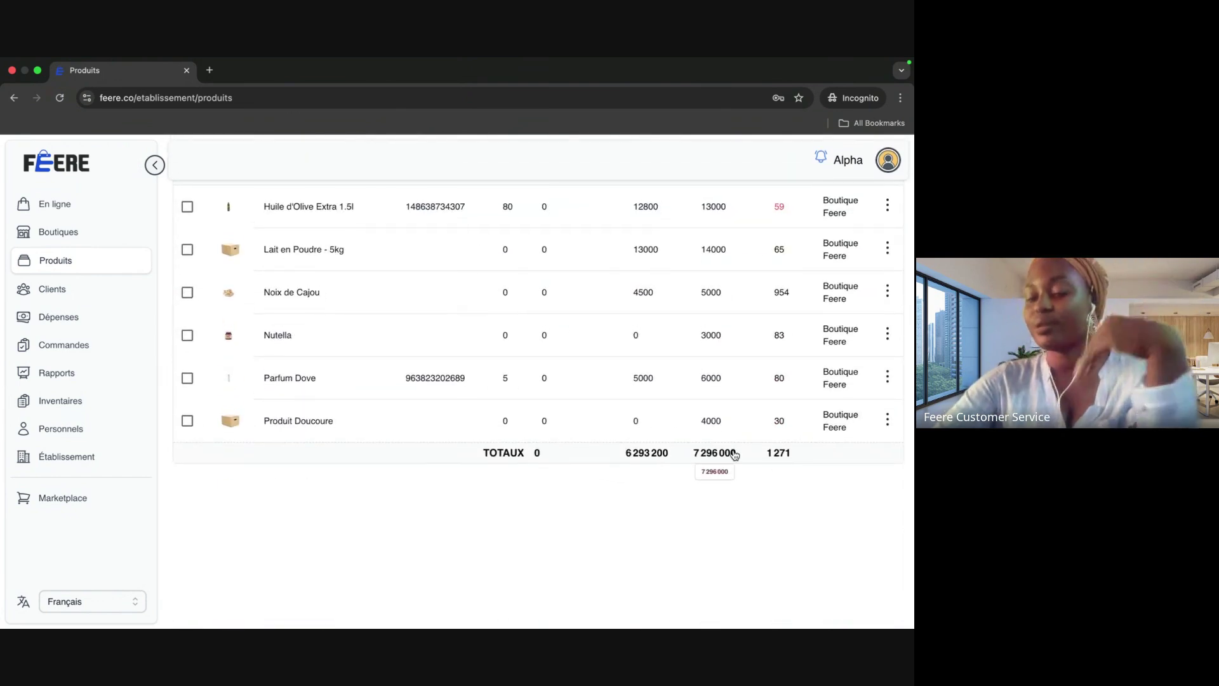
pyautogui.scroll(3, 684, 401)
pyautogui.scroll(-3, 684, 405)
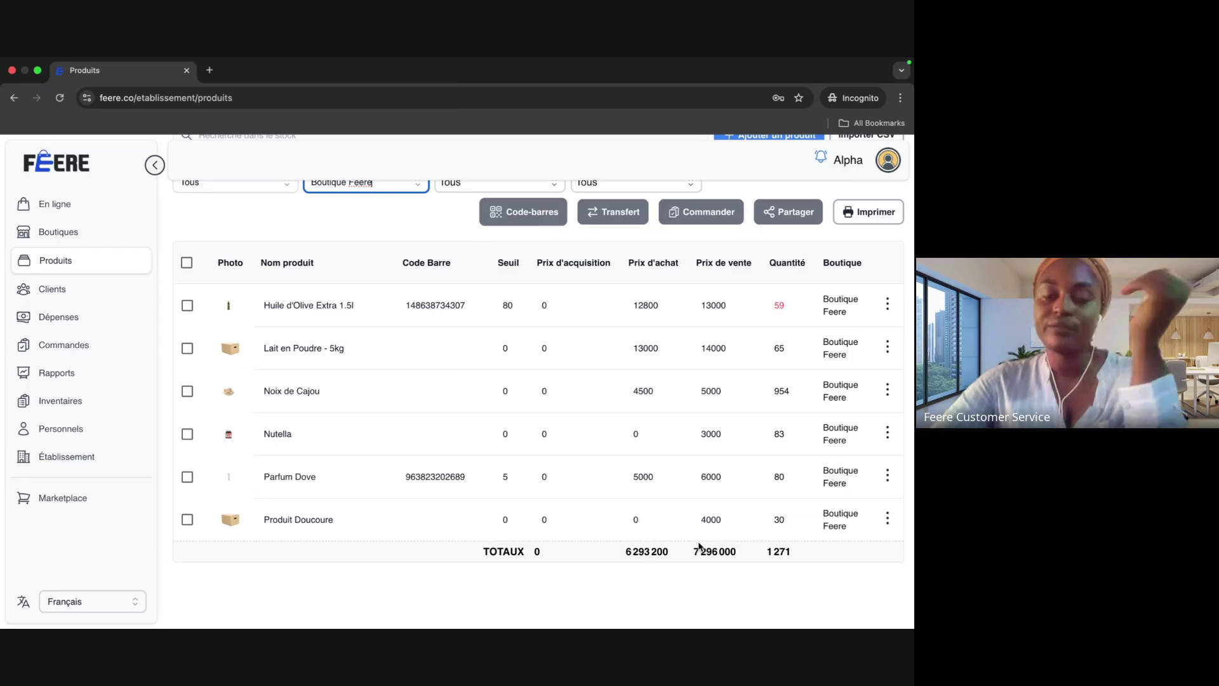
pyautogui.scroll(1, 699, 546)
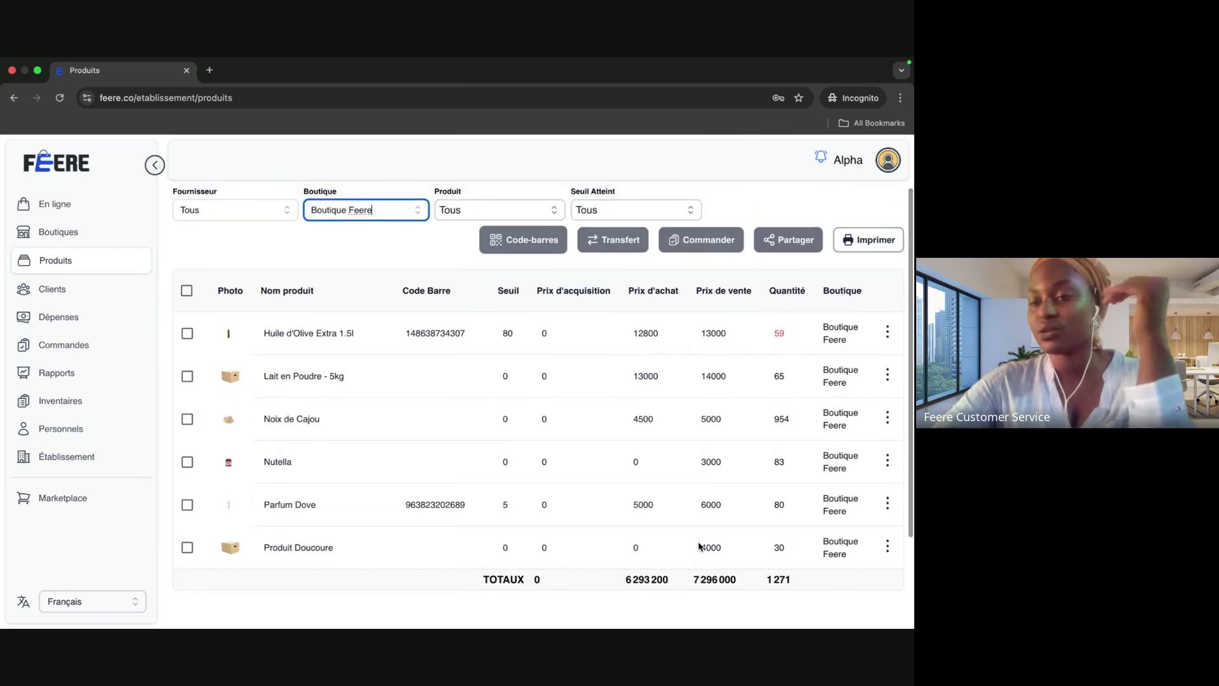
pyautogui.scroll(3, 699, 546)
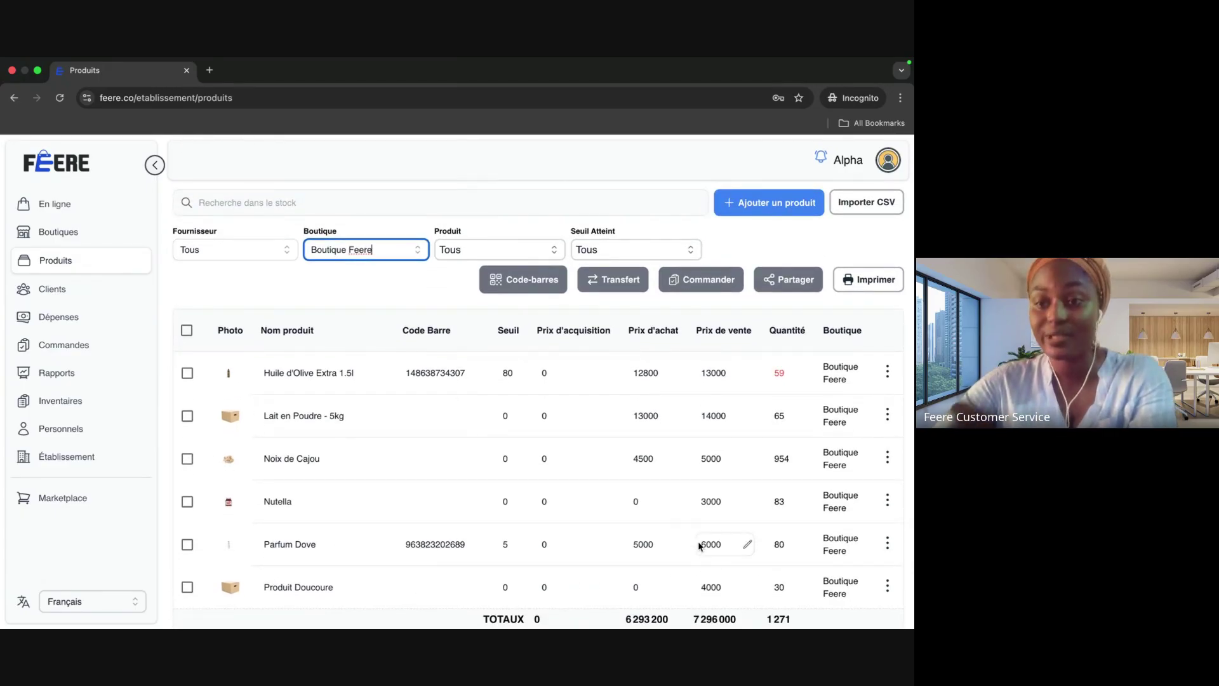
pyautogui.click(888, 372)
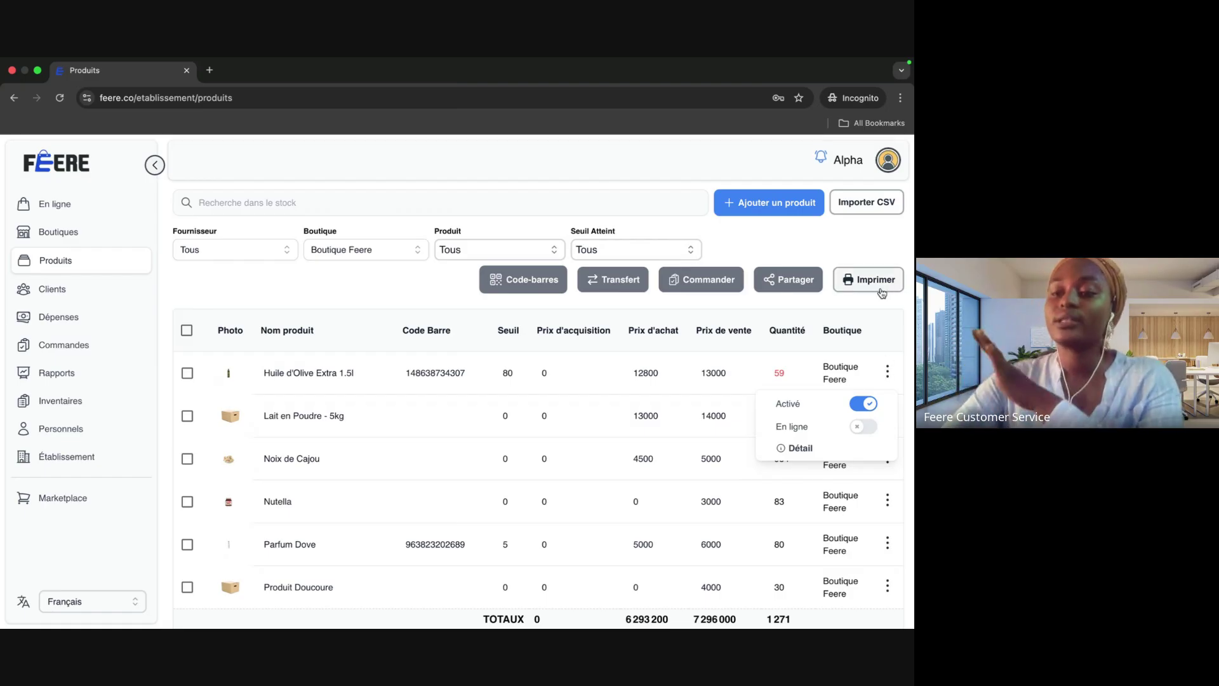
pyautogui.click(881, 324)
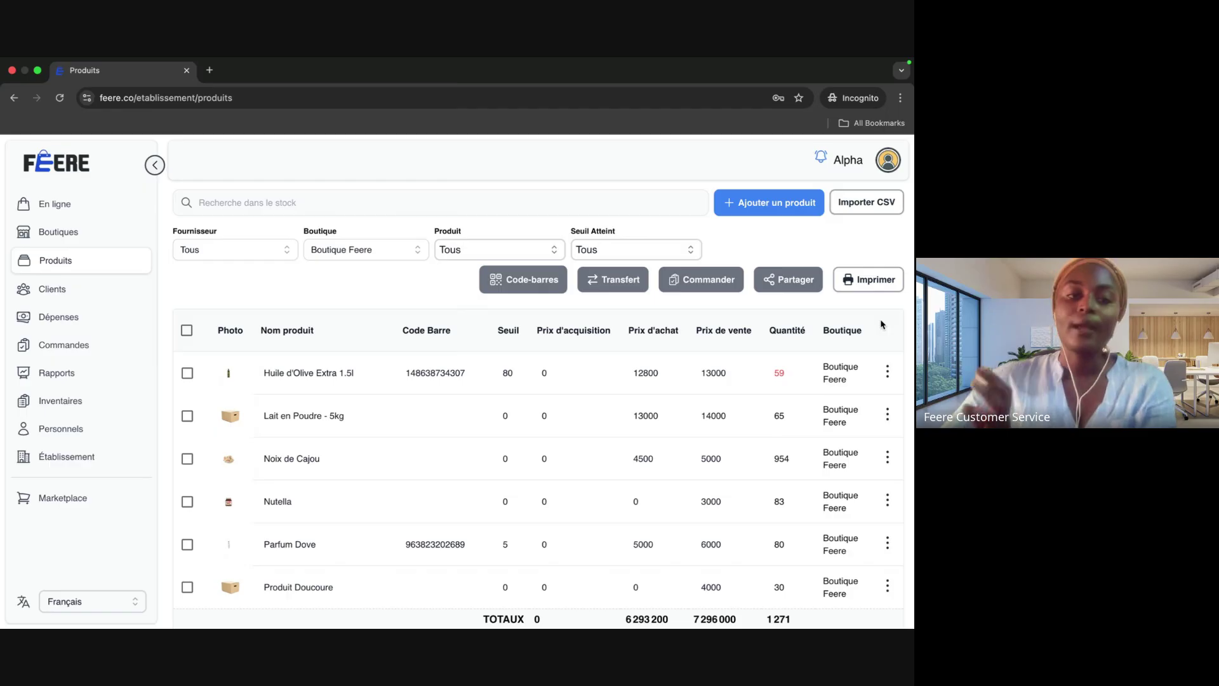
pyautogui.click(124, 291)
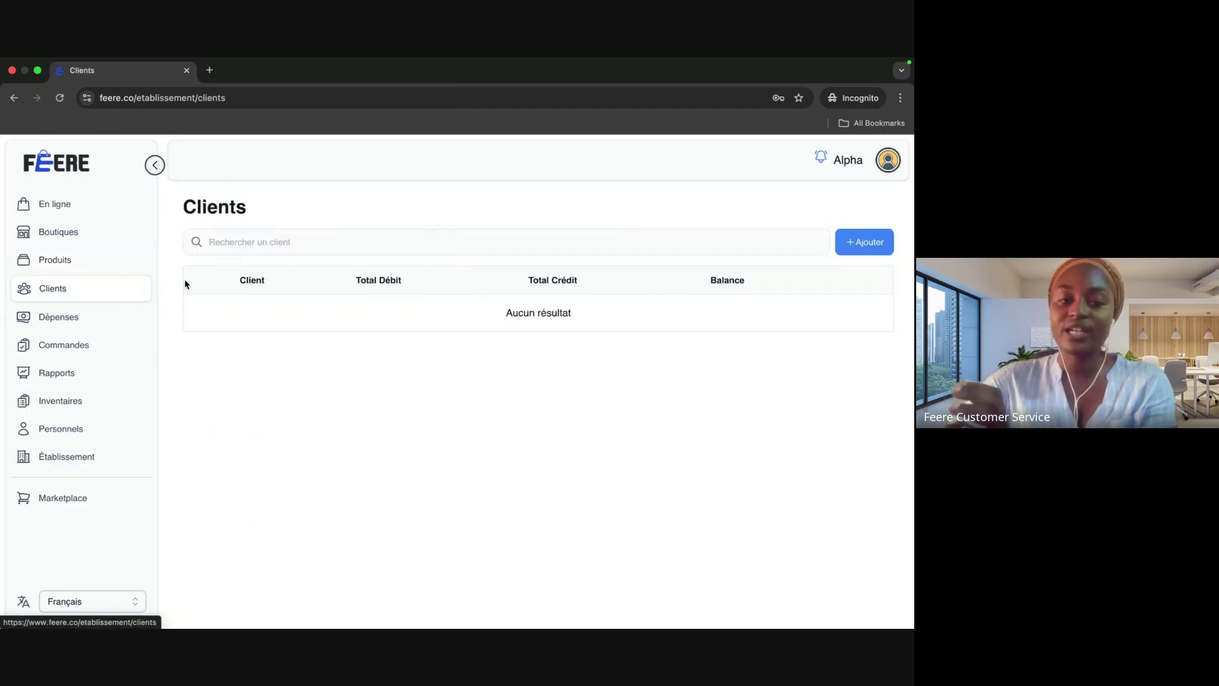
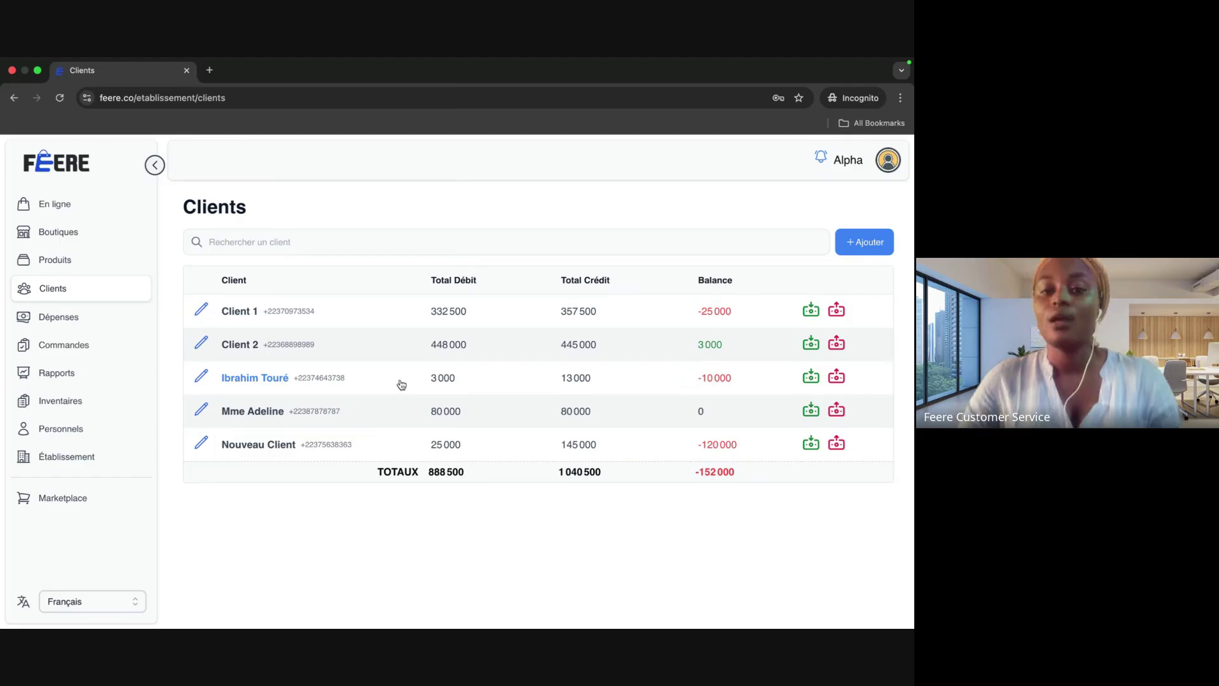
# Step: Look over the new-client form, Client 1's details, transactions and edit form without saving anything
pyautogui.click(862, 241)
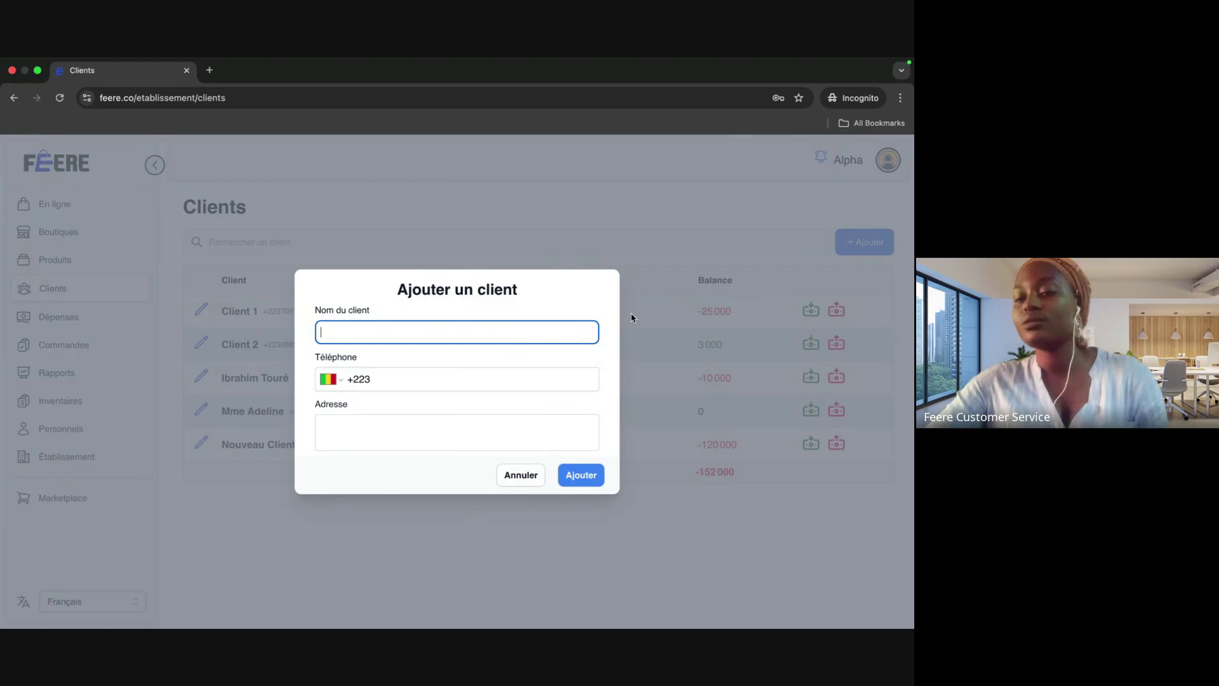
pyautogui.click(520, 475)
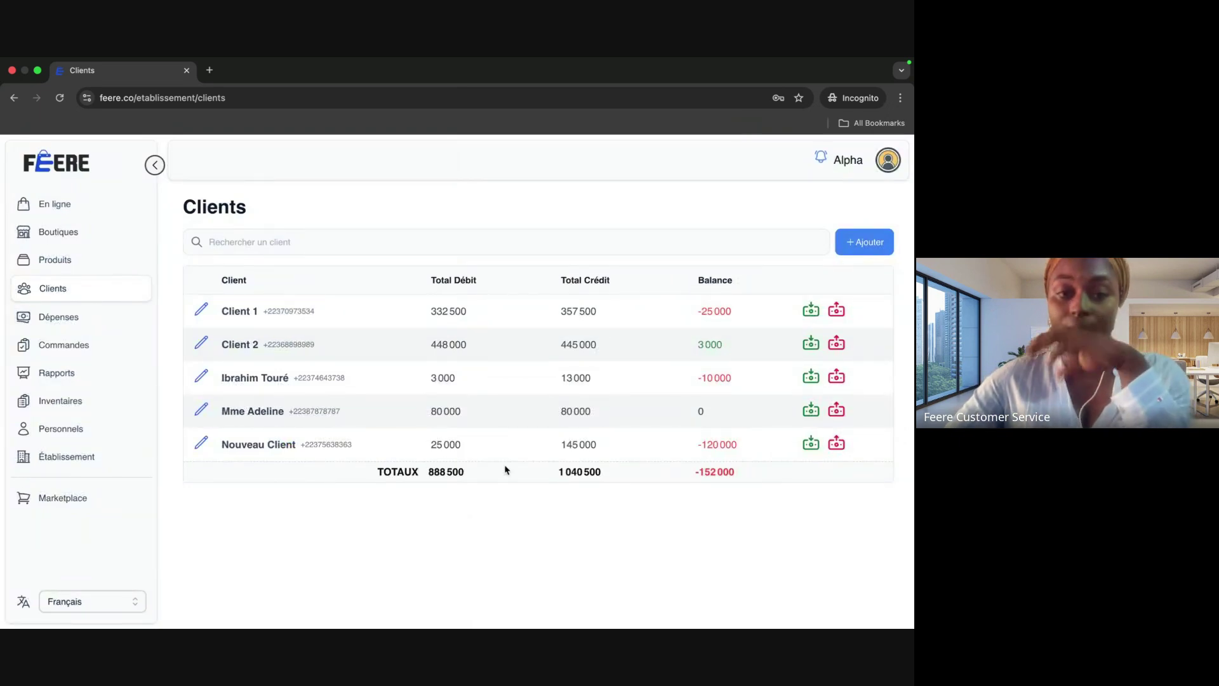
pyautogui.click(240, 311)
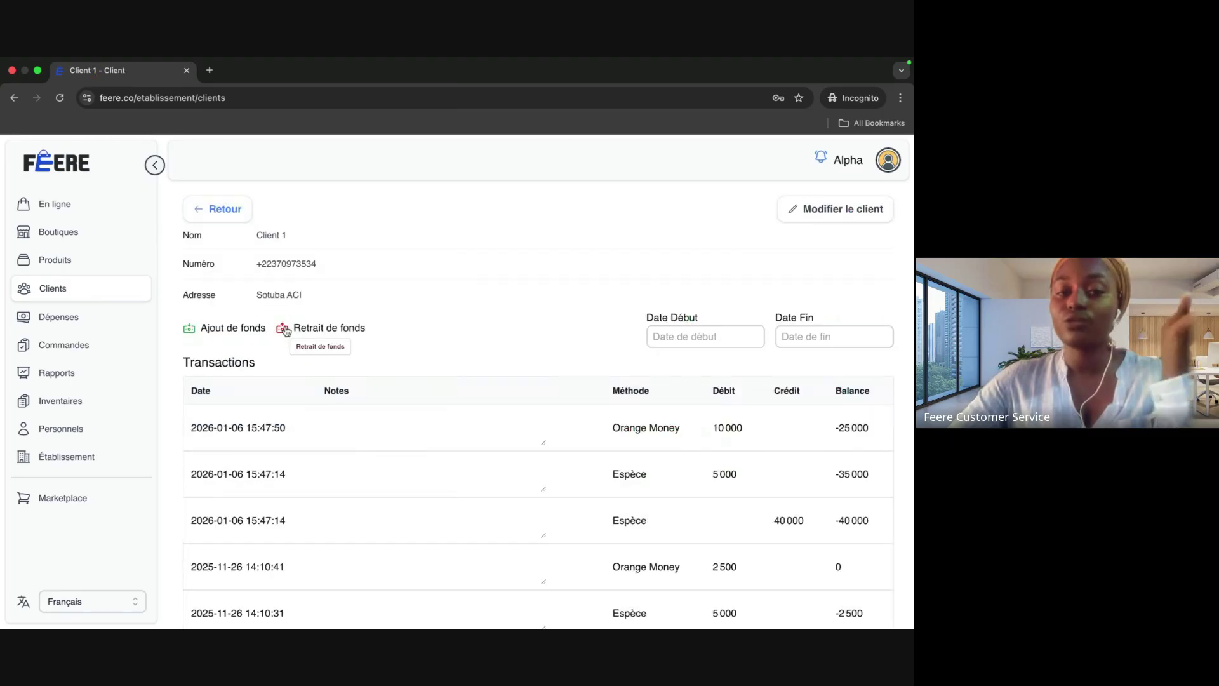
pyautogui.scroll(-2, 318, 330)
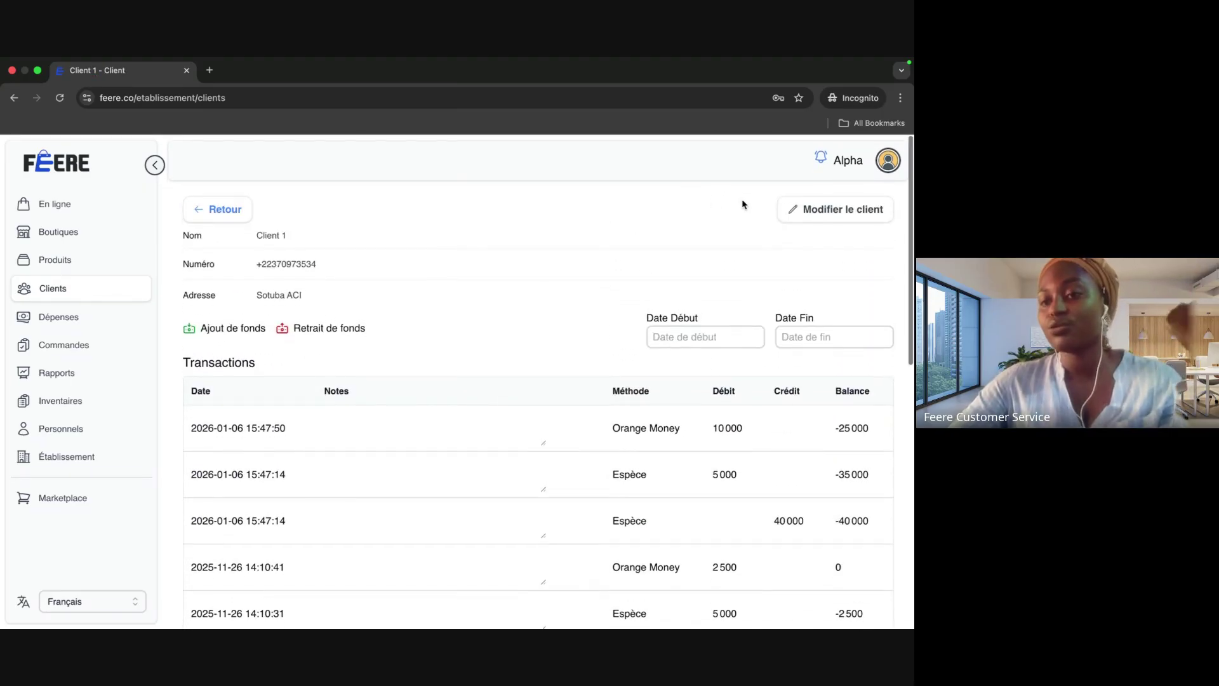
pyautogui.click(801, 212)
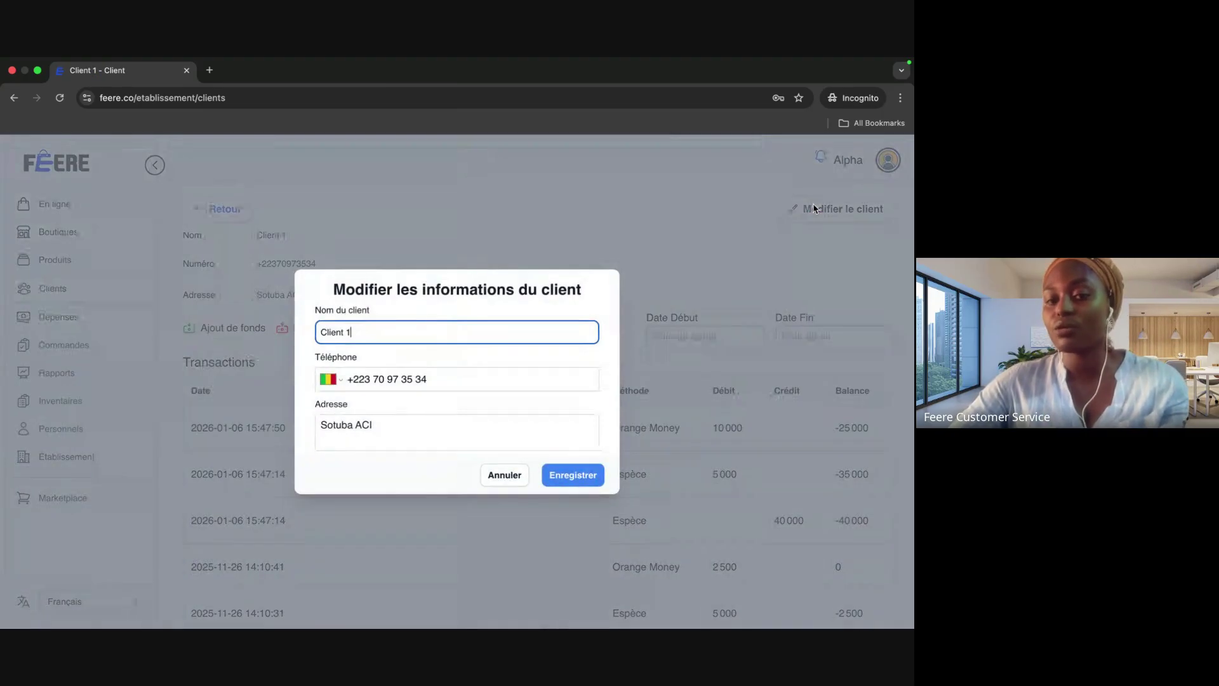
pyautogui.click(511, 475)
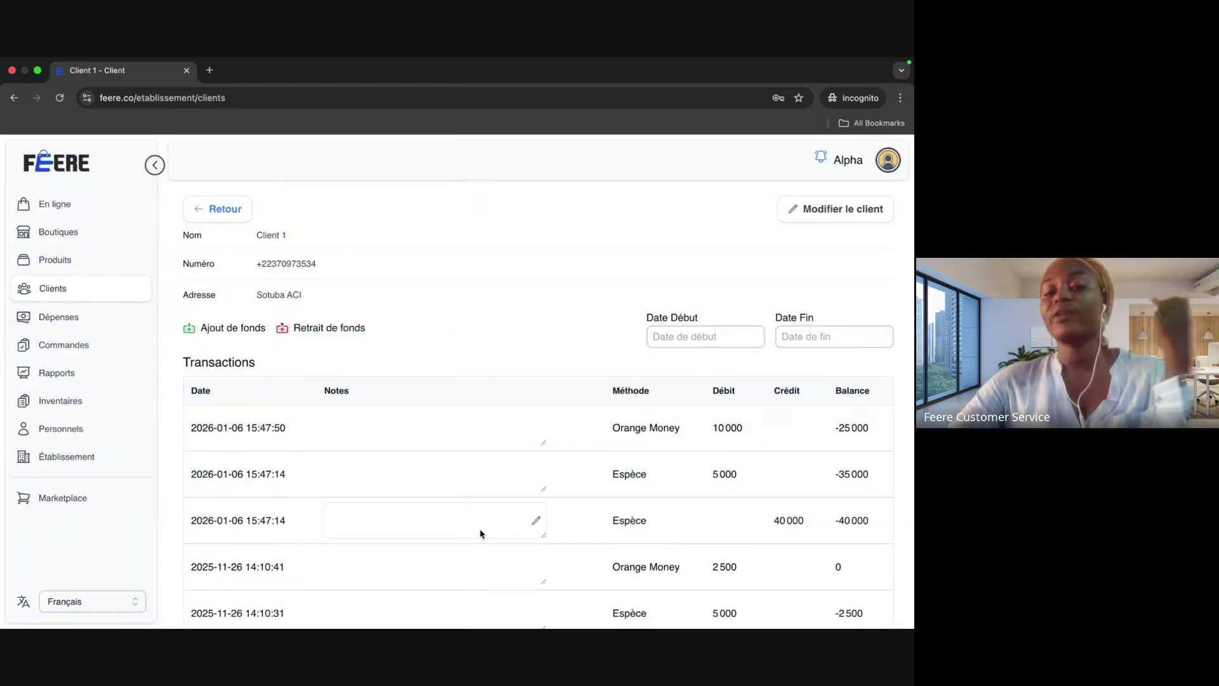
pyautogui.scroll(-10, 479, 532)
pyautogui.scroll(5, 480, 533)
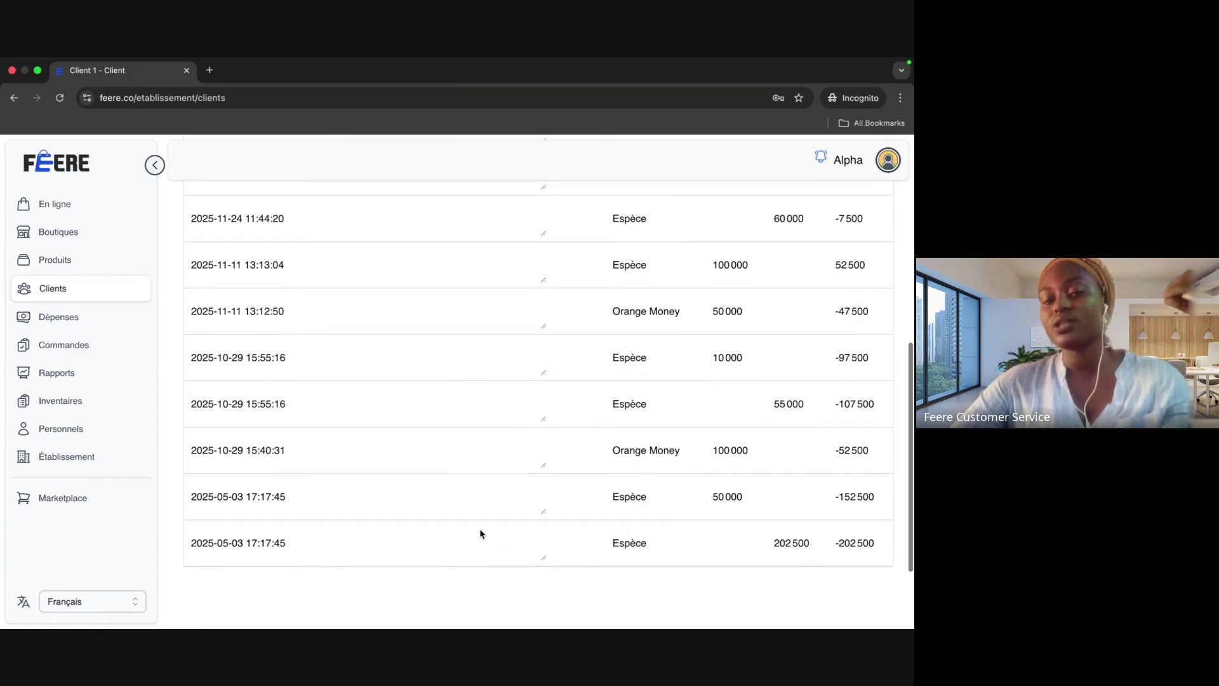
pyautogui.scroll(-5, 481, 533)
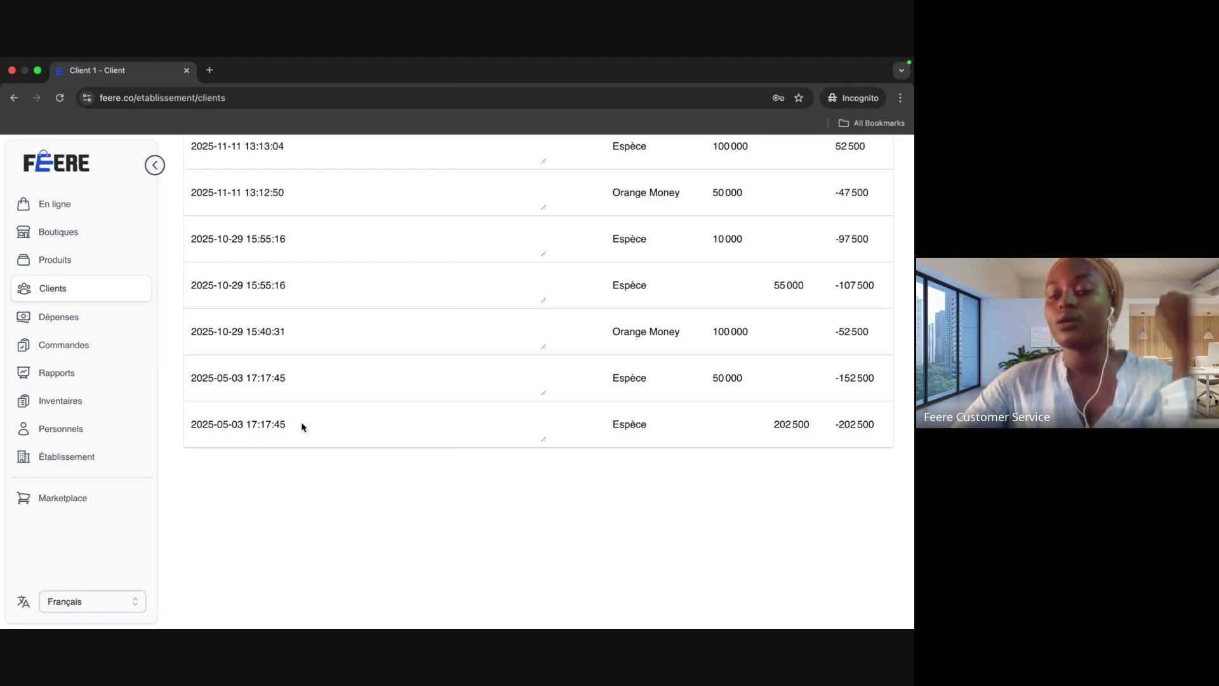
pyautogui.scroll(6, 302, 424)
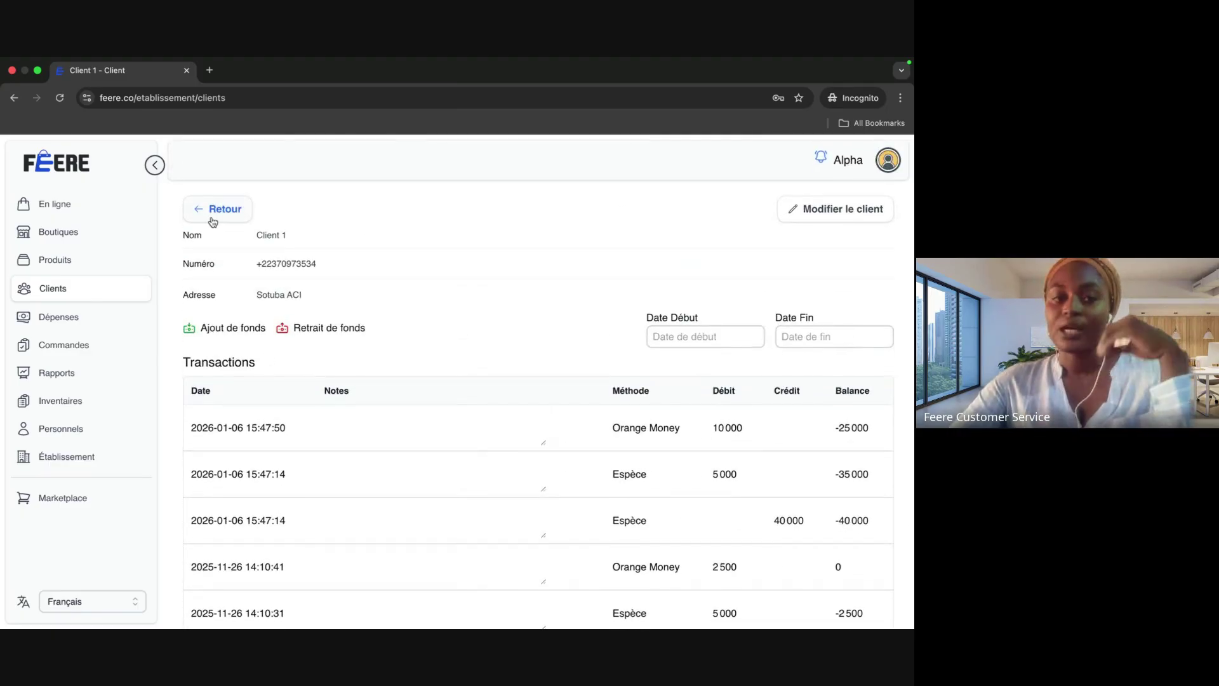
pyautogui.click(212, 211)
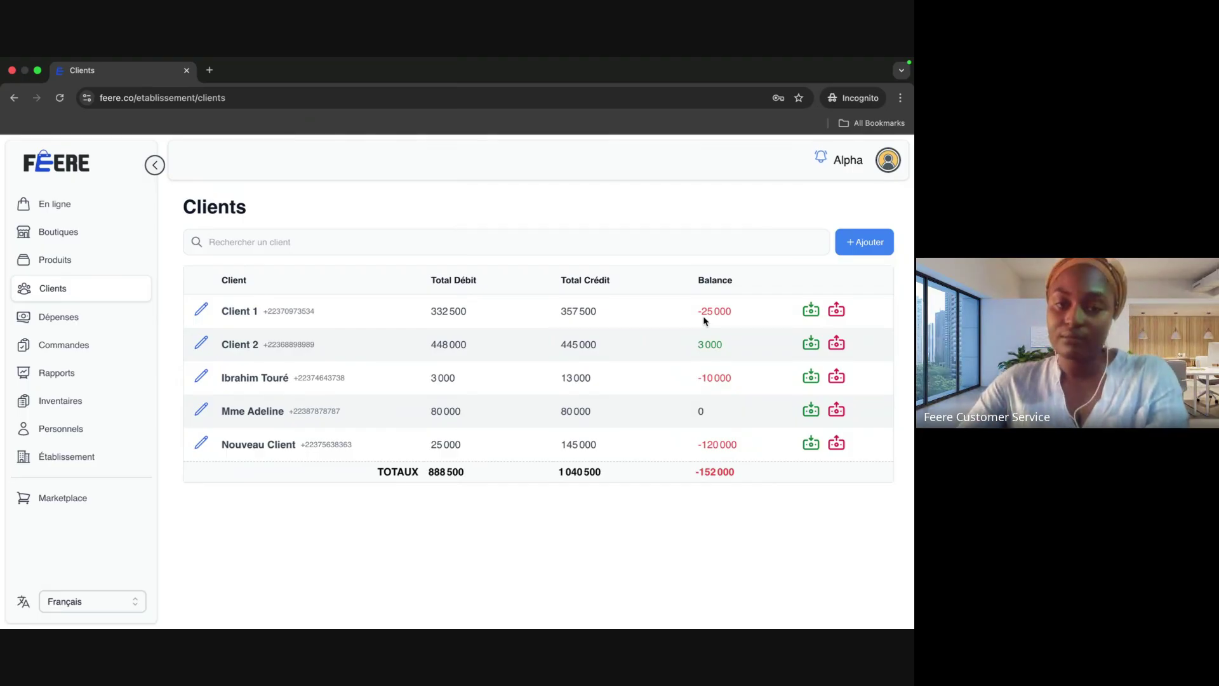
# Step: Add a 15000 Orange Money deposit to Client 1
pyautogui.click(811, 311)
pyautogui.click(451, 396)
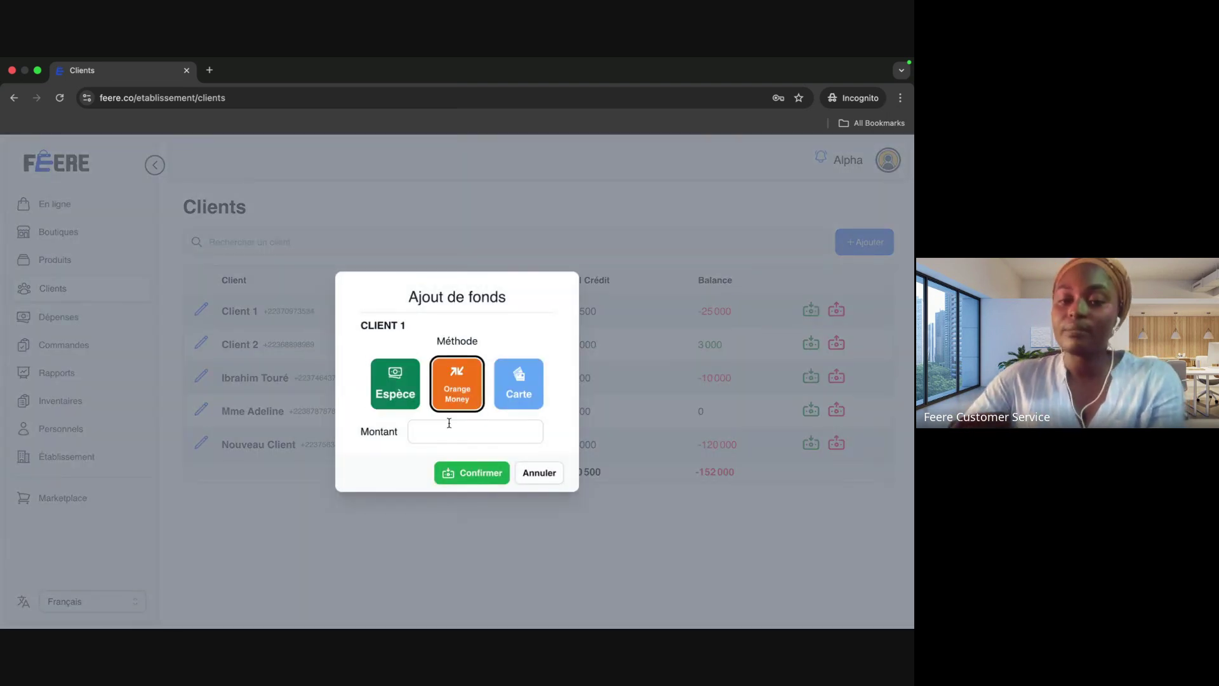
pyautogui.click(450, 429)
pyautogui.write('15000')
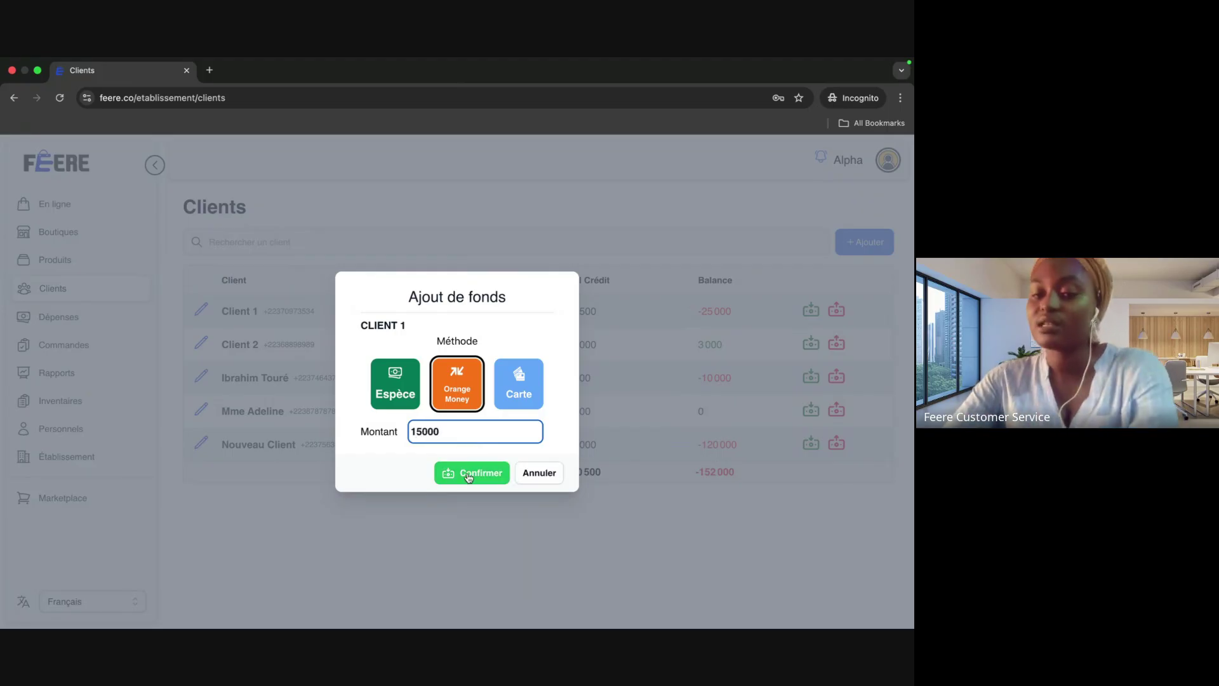
pyautogui.click(470, 481)
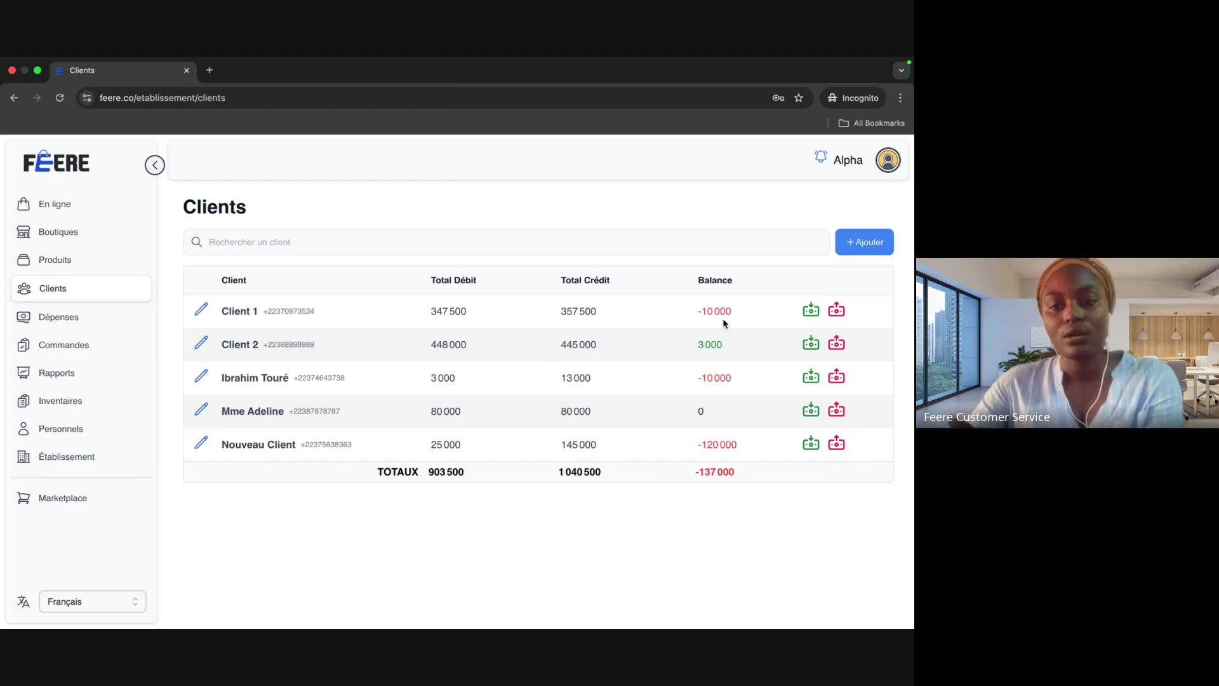
# Step: Check Client 1's transaction history, then add a 10000 cash (Espèce) deposit
pyautogui.click(242, 315)
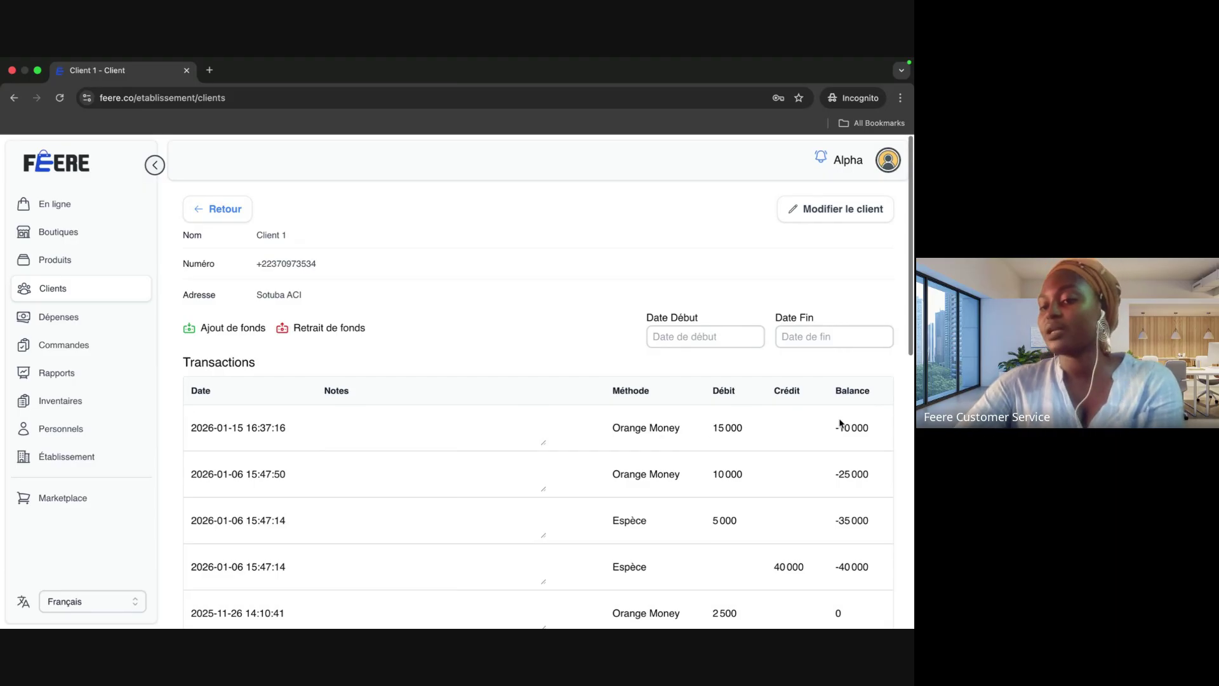
pyautogui.click(230, 212)
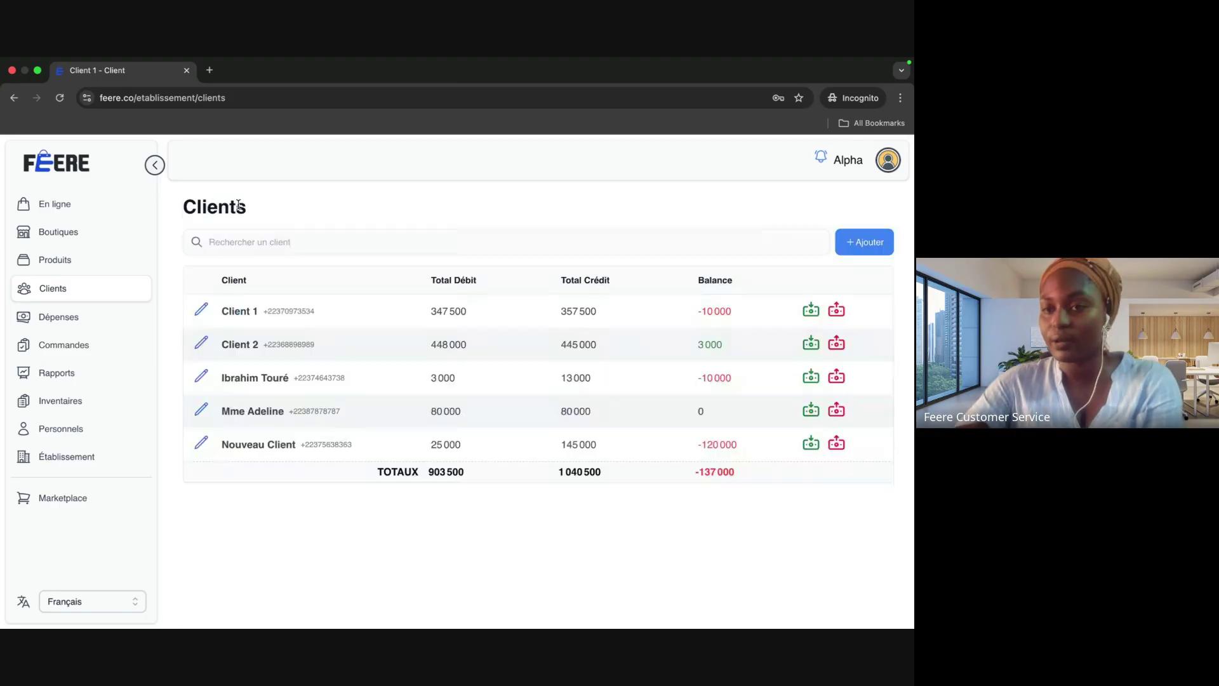
pyautogui.click(817, 311)
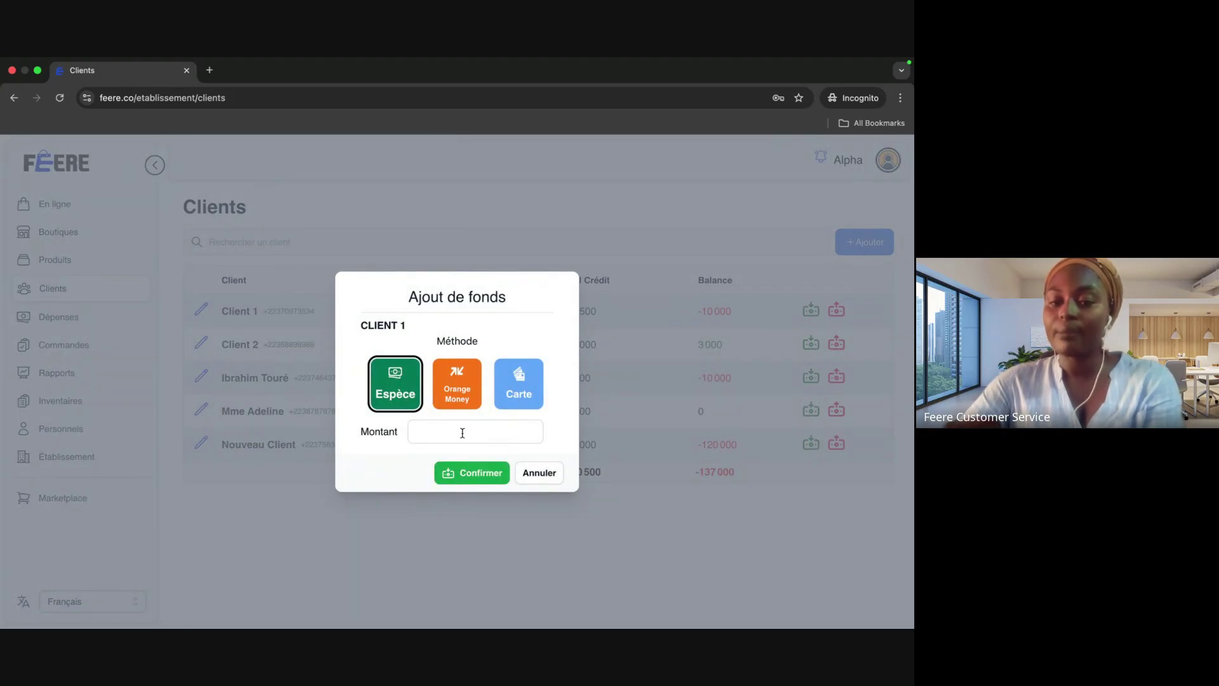
pyautogui.click(463, 430)
pyautogui.write('10000')
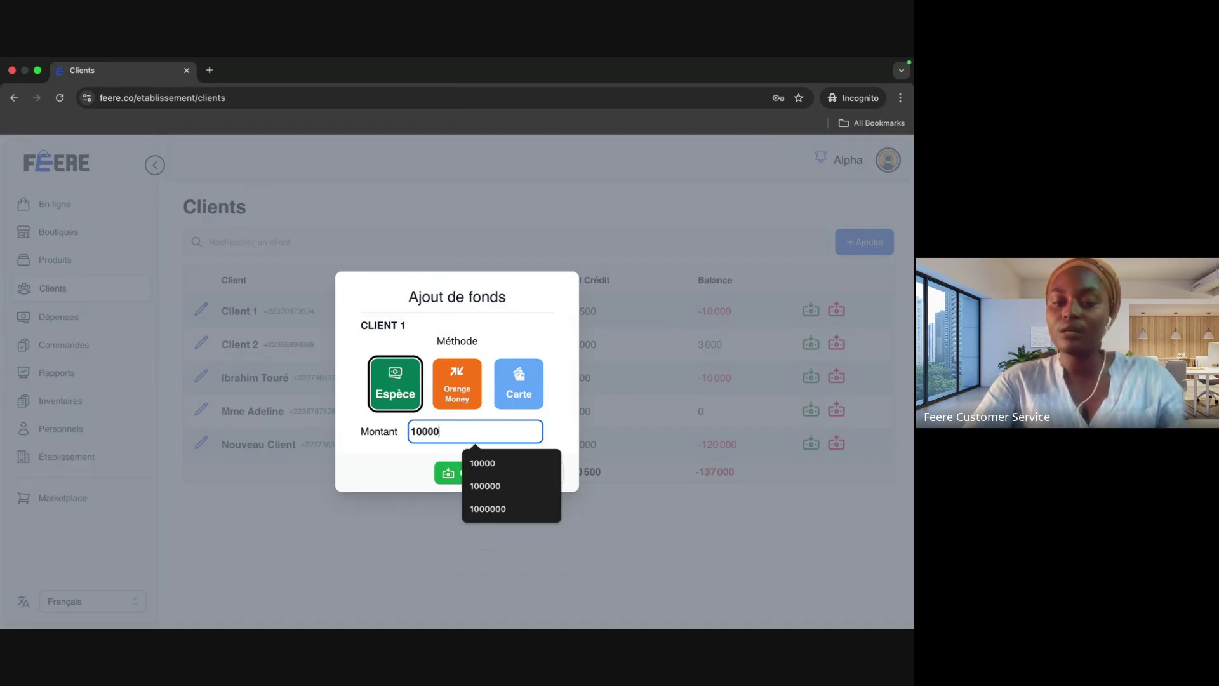
pyautogui.click(452, 477)
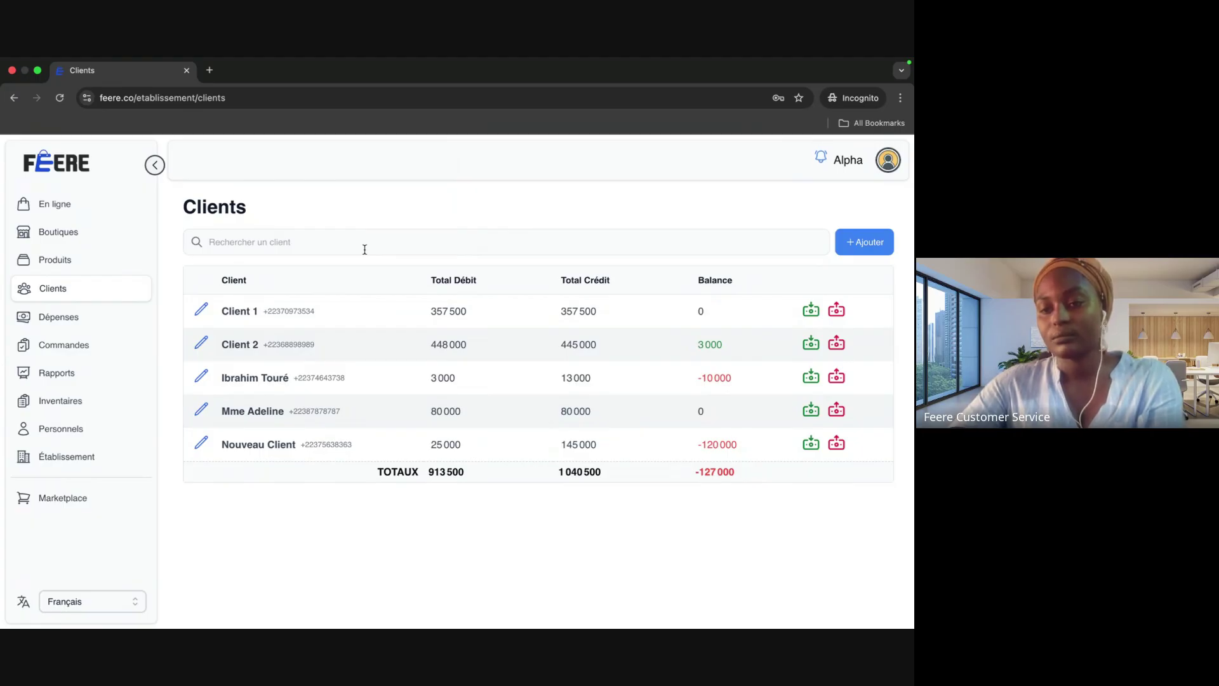
# Step: Withdraw 50000 in cash (Espèce) from Client 1's account
pyautogui.click(845, 314)
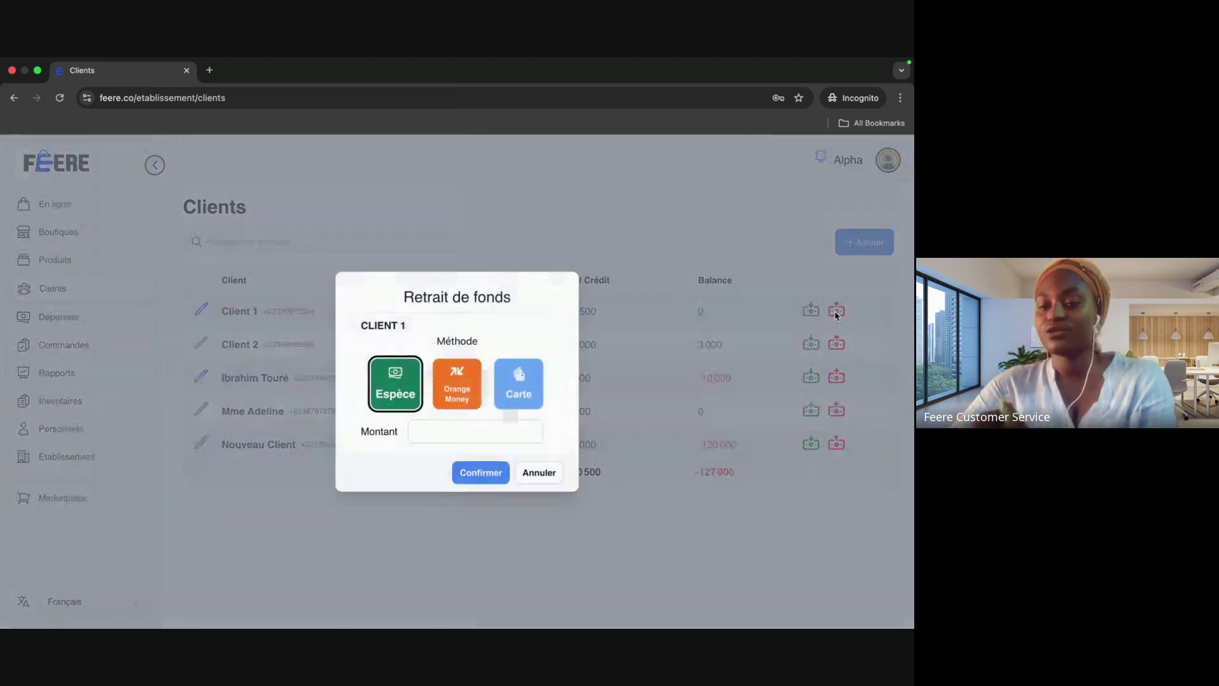
pyautogui.click(453, 430)
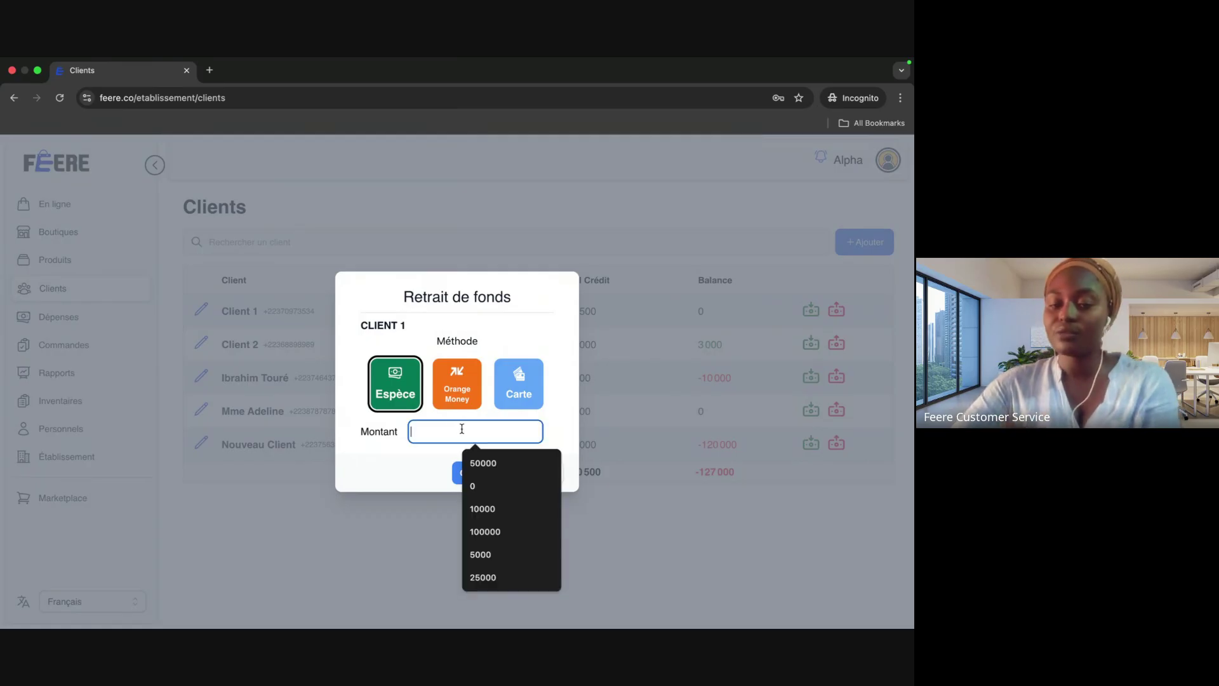
pyautogui.write('50000')
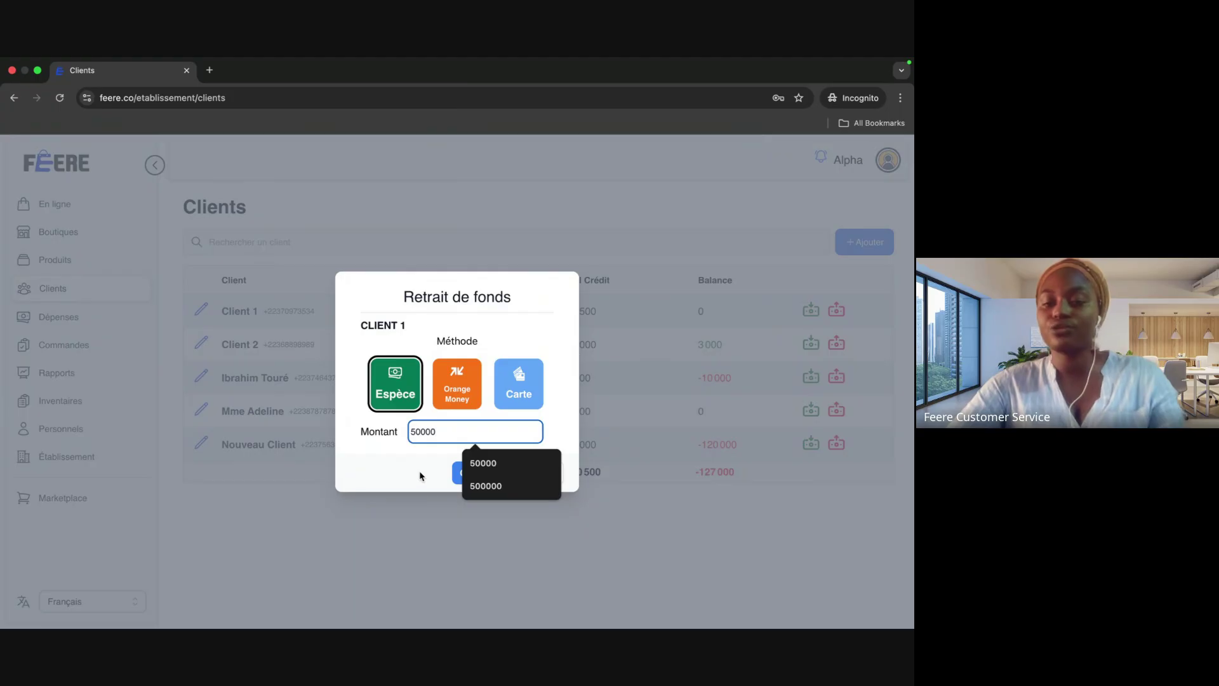
pyautogui.click(458, 475)
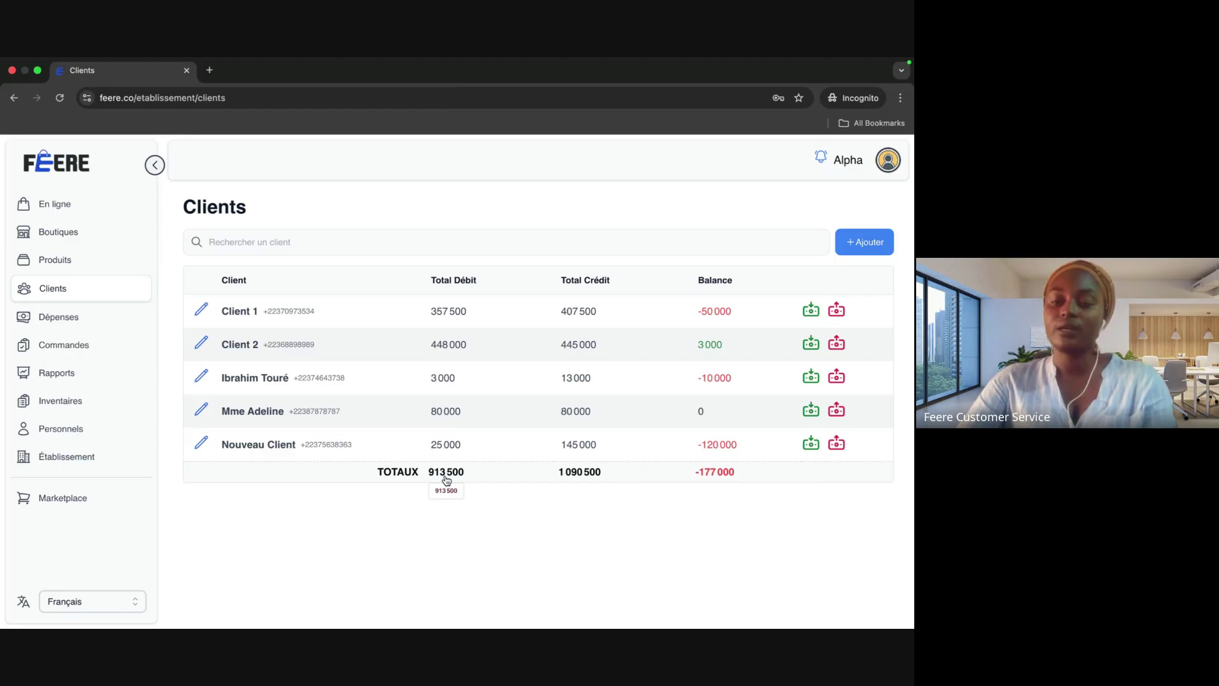
# Step: Check Client 1's transaction history, then go to the Dépenses page
pyautogui.click(241, 311)
pyautogui.scroll(-5, 314, 356)
pyautogui.scroll(5, 314, 356)
pyautogui.click(35, 322)
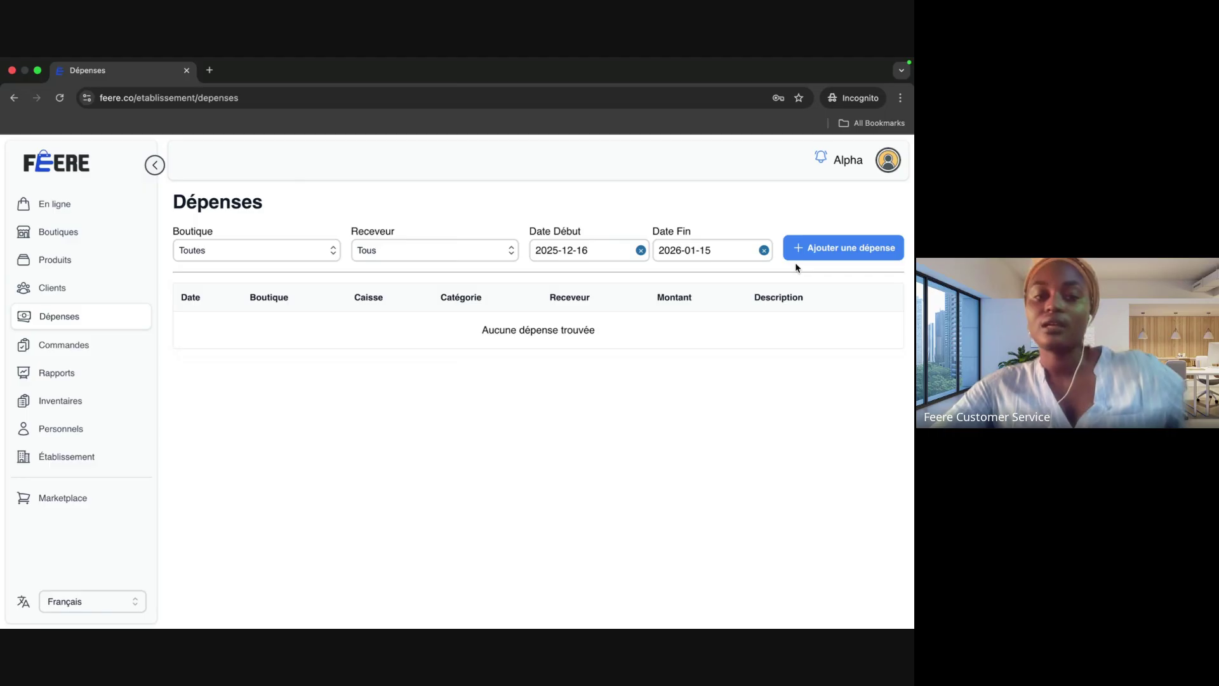
# Step: Clear the Date Début and Date Fin expense filters to reveal the 40,000 expense, then go to Commandes
pyautogui.click(858, 248)
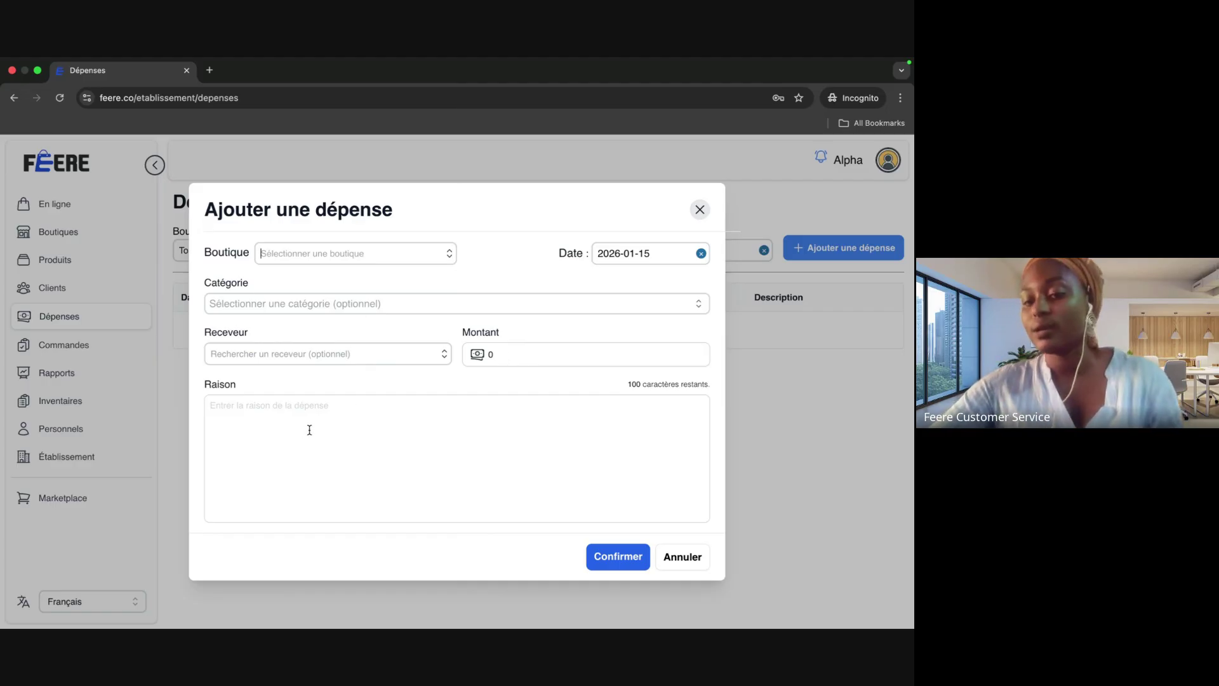
pyautogui.click(681, 558)
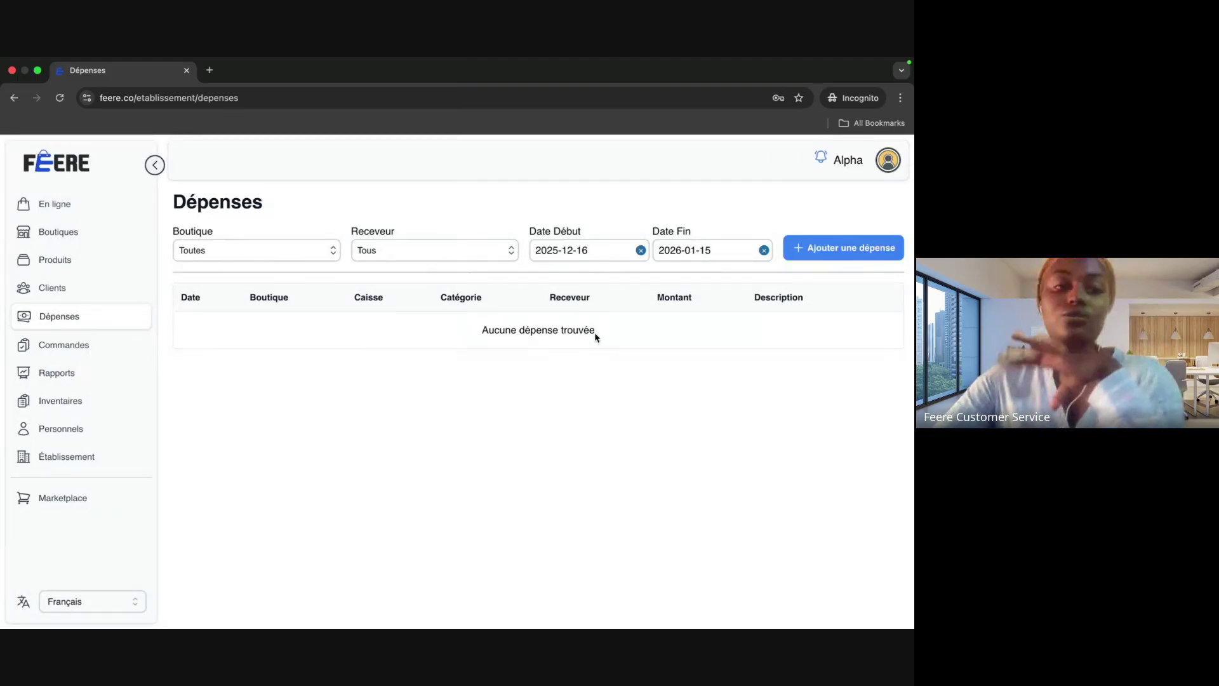
pyautogui.click(640, 250)
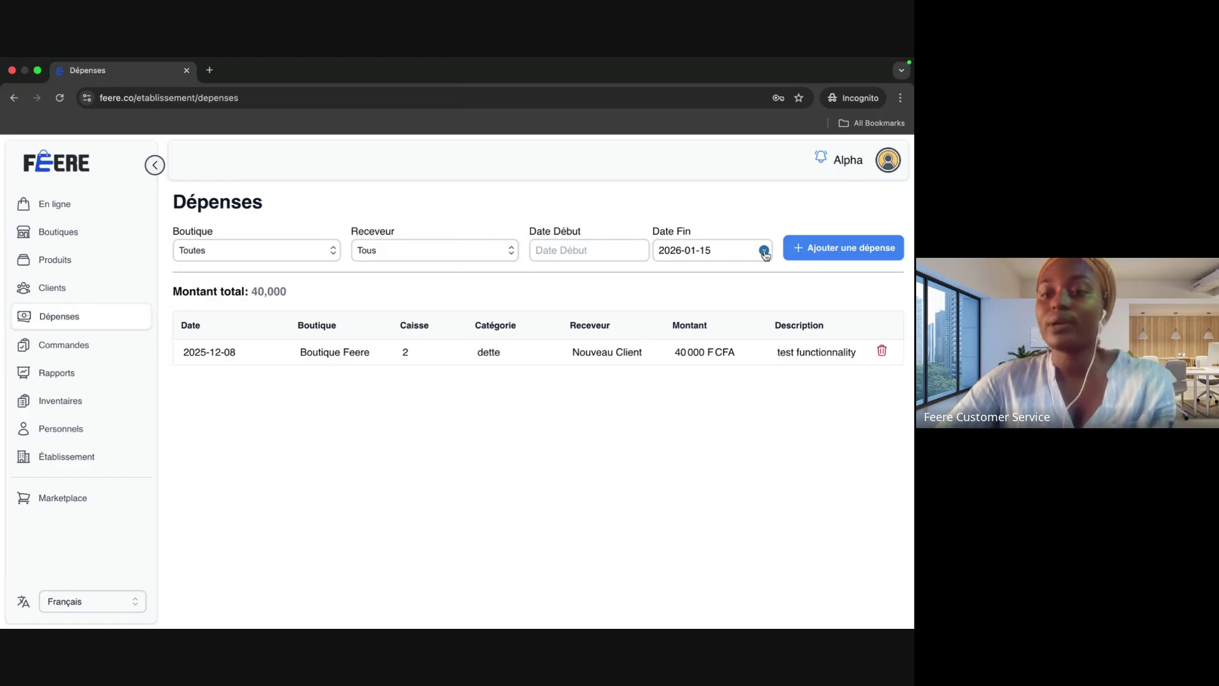
pyautogui.click(765, 250)
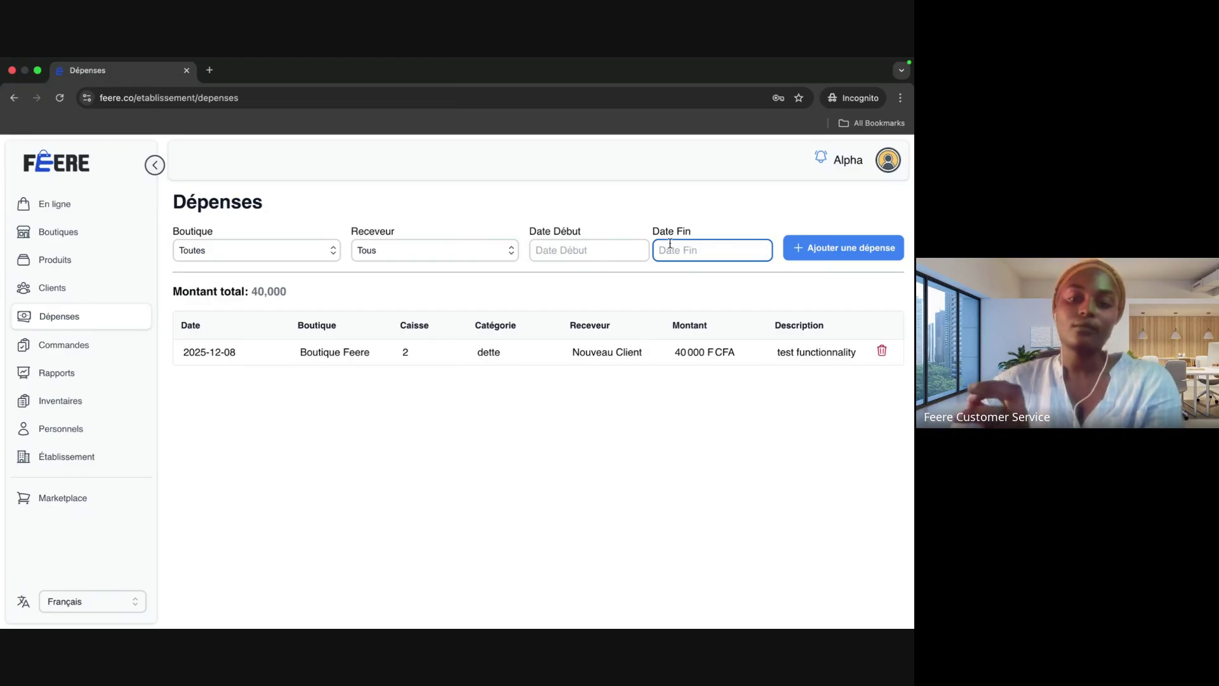
pyautogui.click(119, 344)
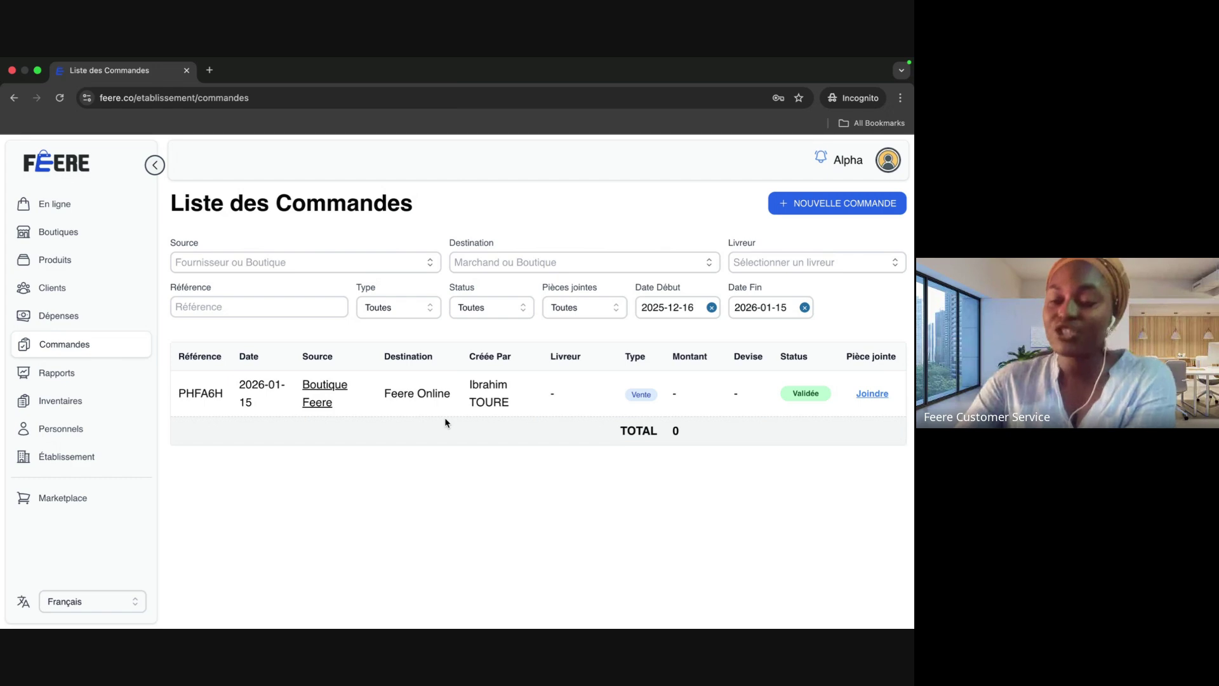
# Step: Clear the orders' Date Début filter so older orders like ZQVLPI (315,000 XOF) appear
pyautogui.click(712, 307)
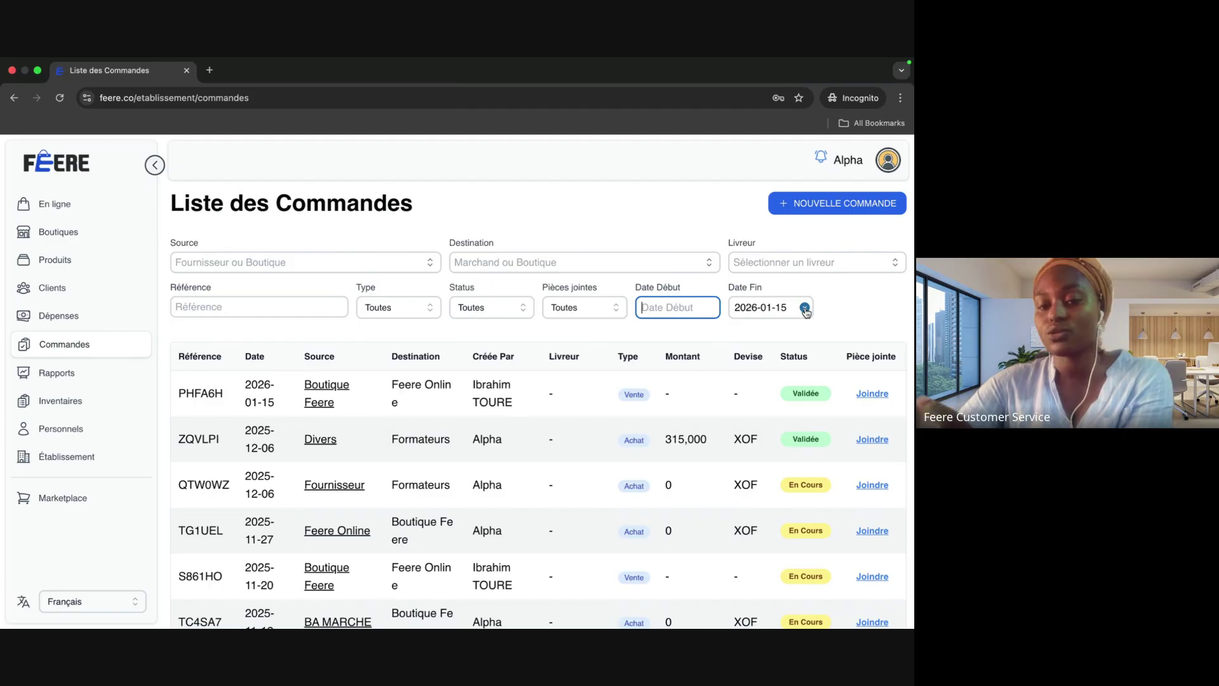
pyautogui.scroll(-6, 590, 517)
pyautogui.scroll(6, 765, 346)
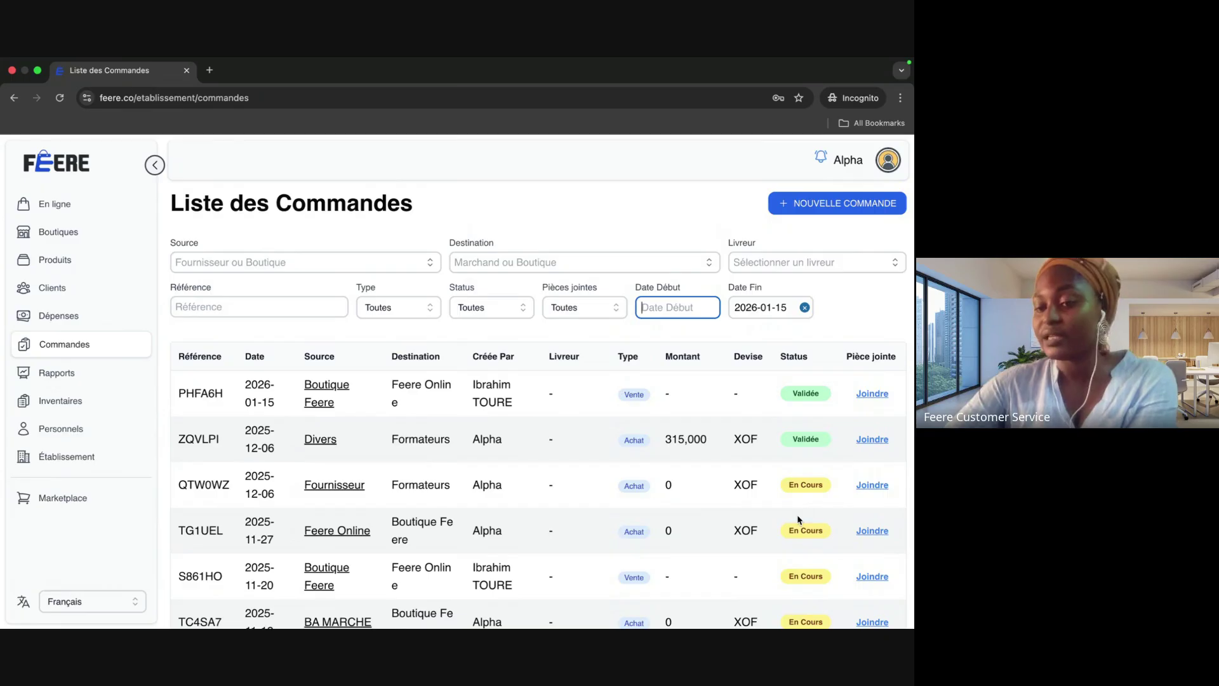
# Step: View order PHFA6H's details, then clear the orders' start date again
pyautogui.scroll(-6, 798, 515)
pyautogui.scroll(6, 798, 364)
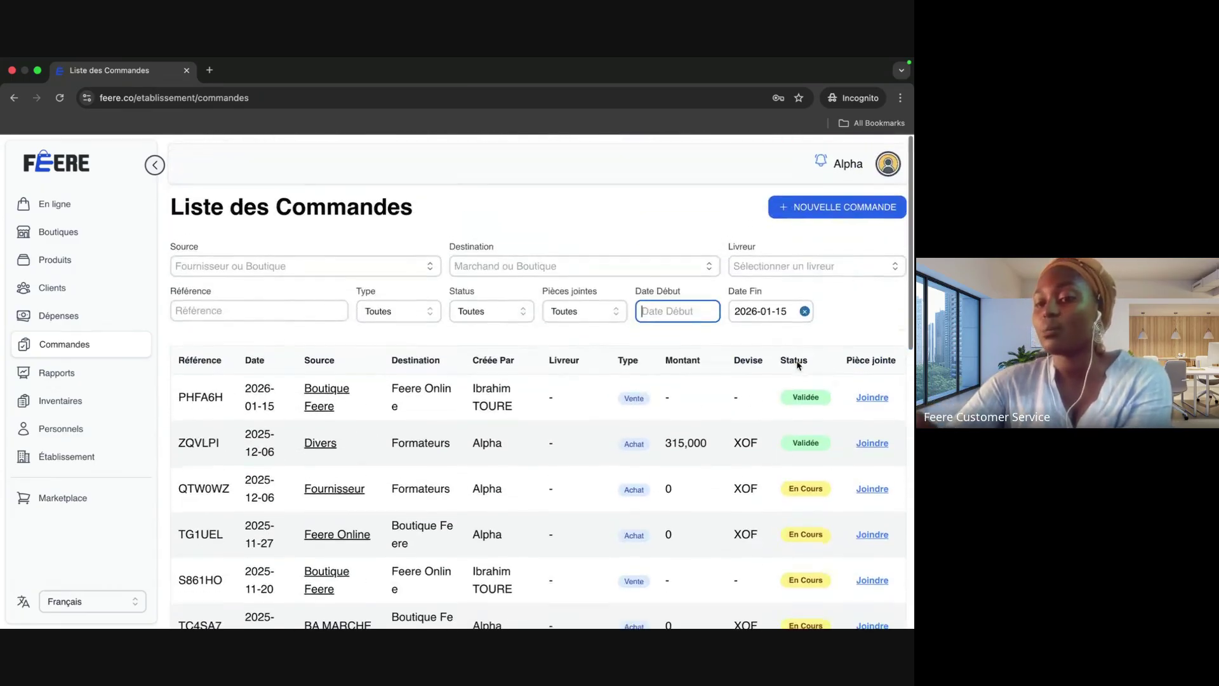
pyautogui.click(351, 383)
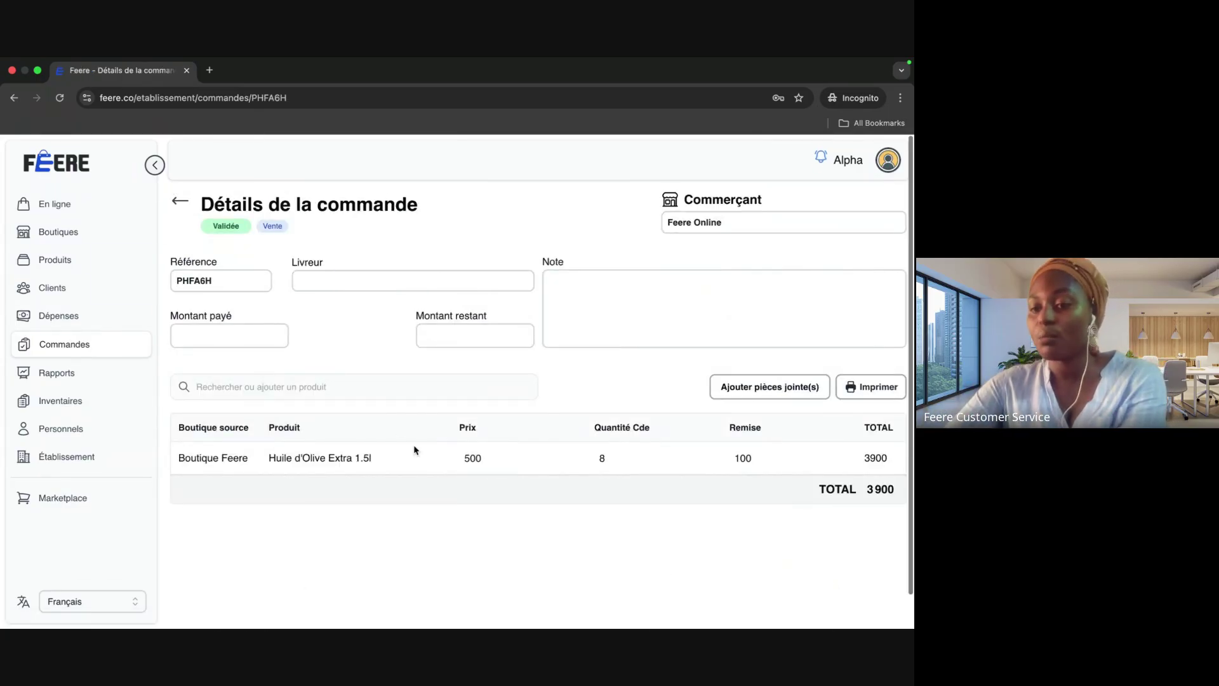
pyautogui.click(183, 210)
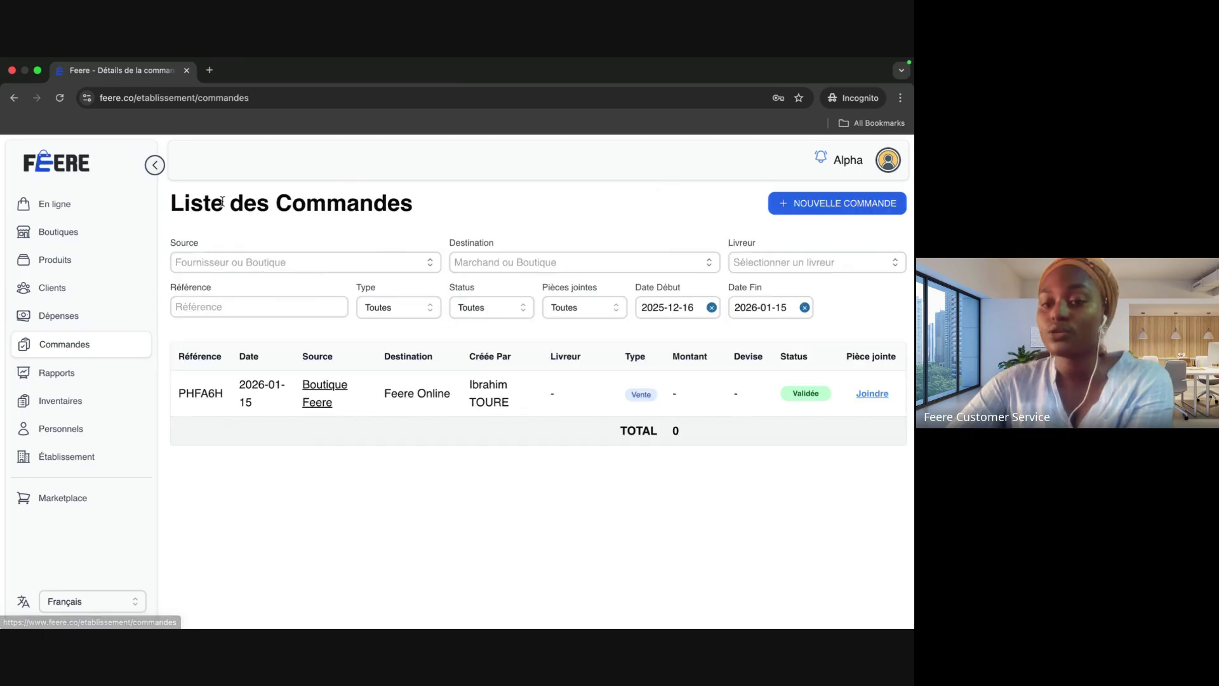
pyautogui.click(712, 307)
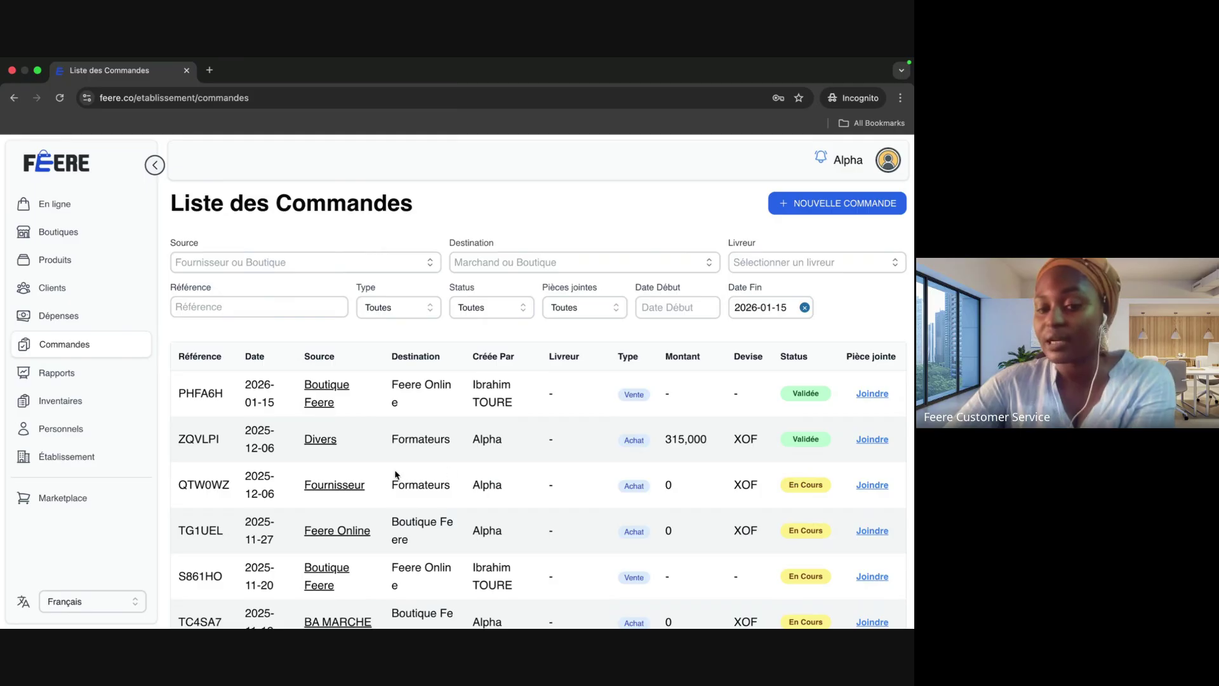
# Step: Cancel purchase order QTW0WZ, confirming with OUI, and return to the order list
pyautogui.click(335, 485)
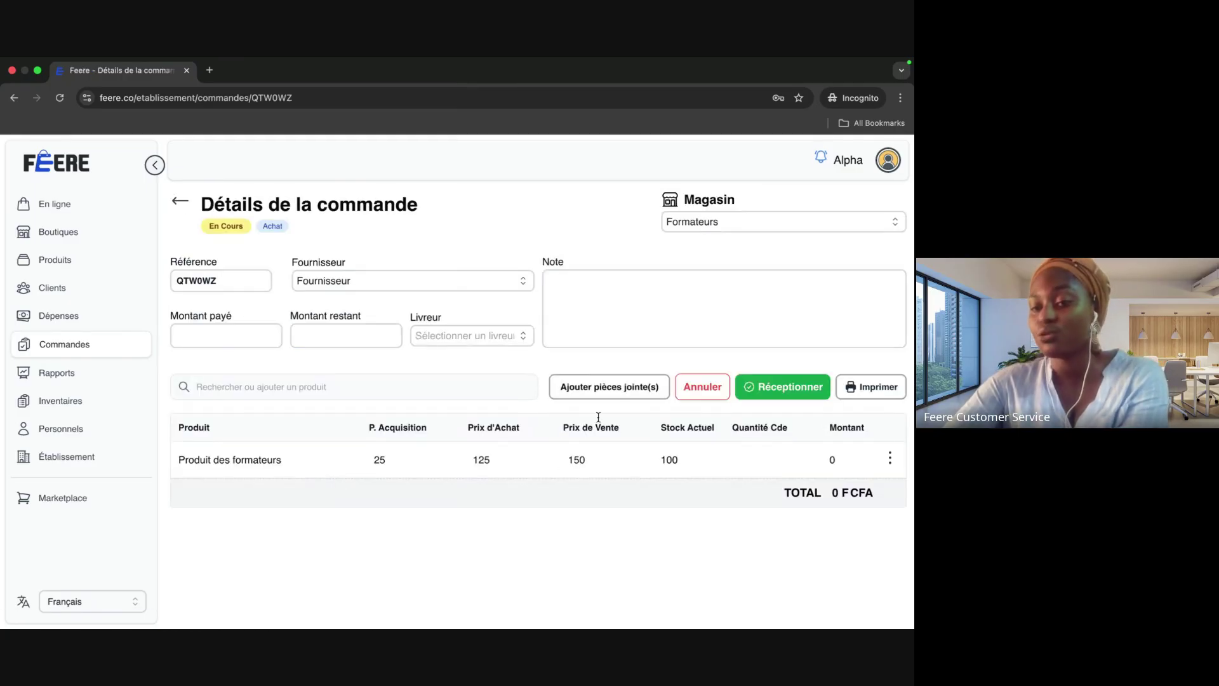
pyautogui.click(711, 389)
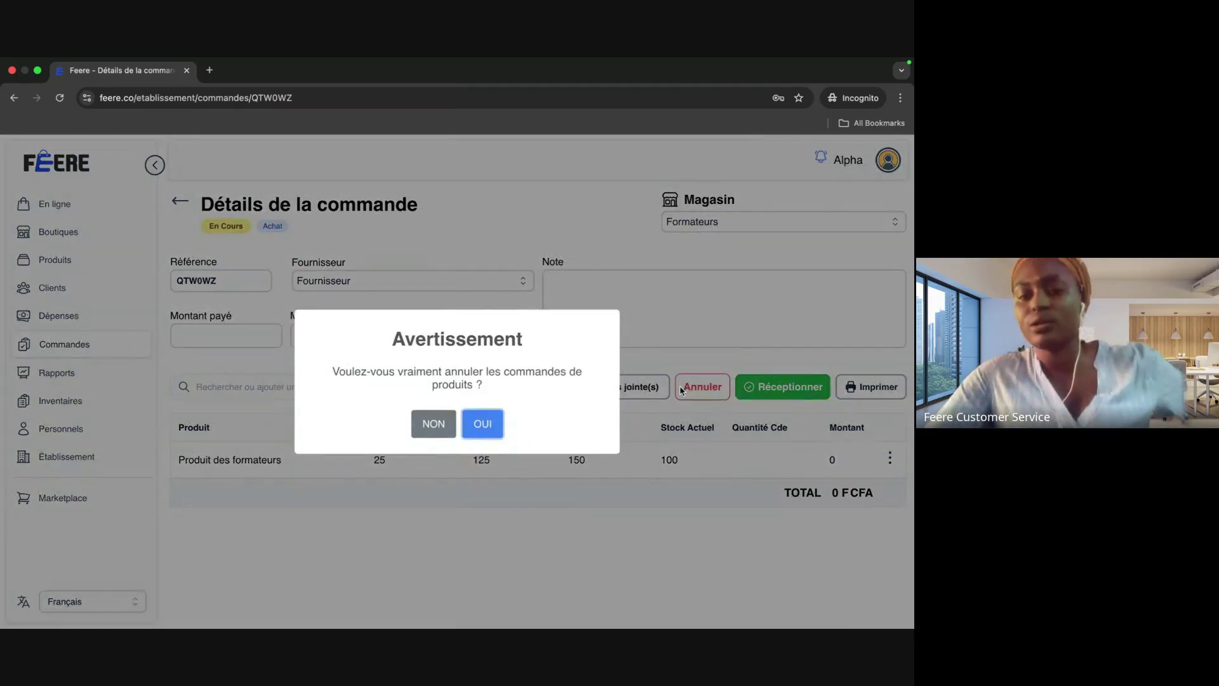
pyautogui.click(483, 424)
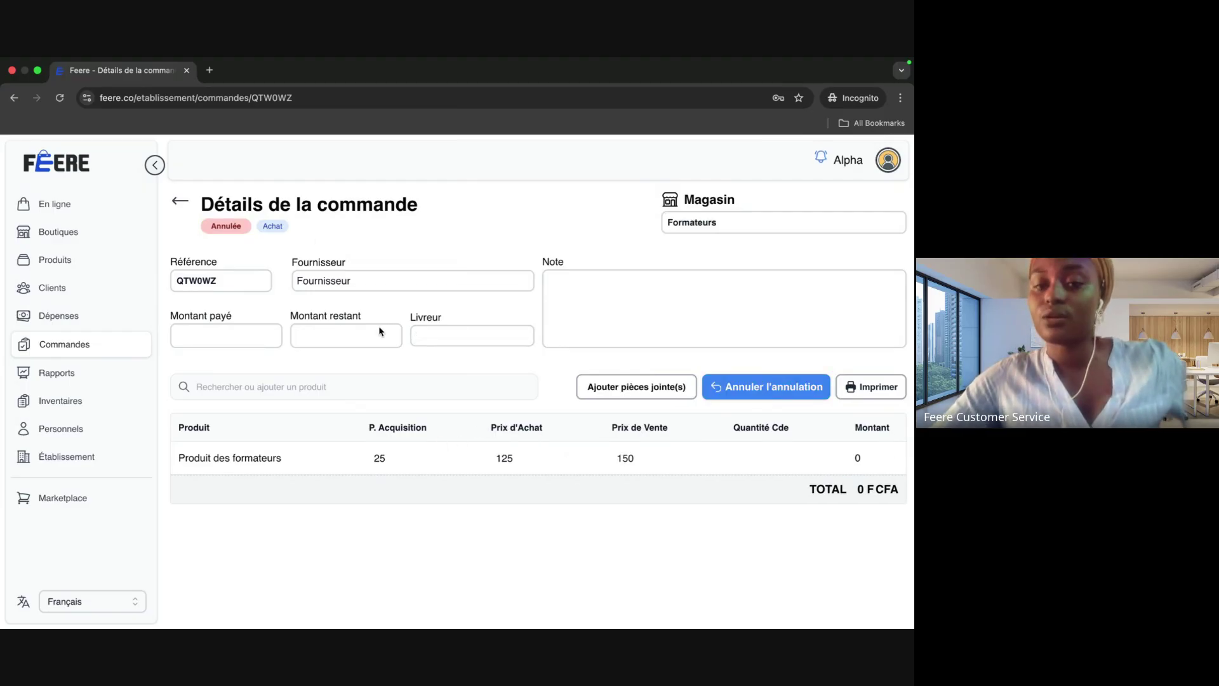
pyautogui.click(179, 202)
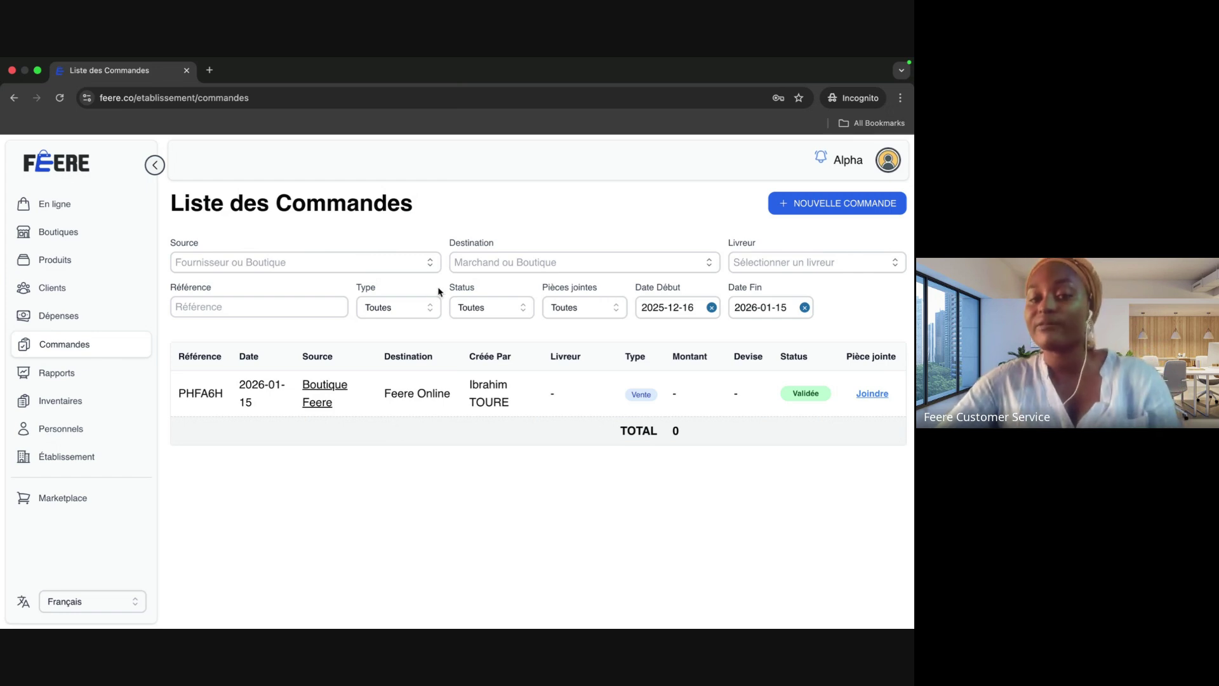
# Step: Show the Source, Livreur and Référence order filters, then go to the Rapports page
pyautogui.click(429, 265)
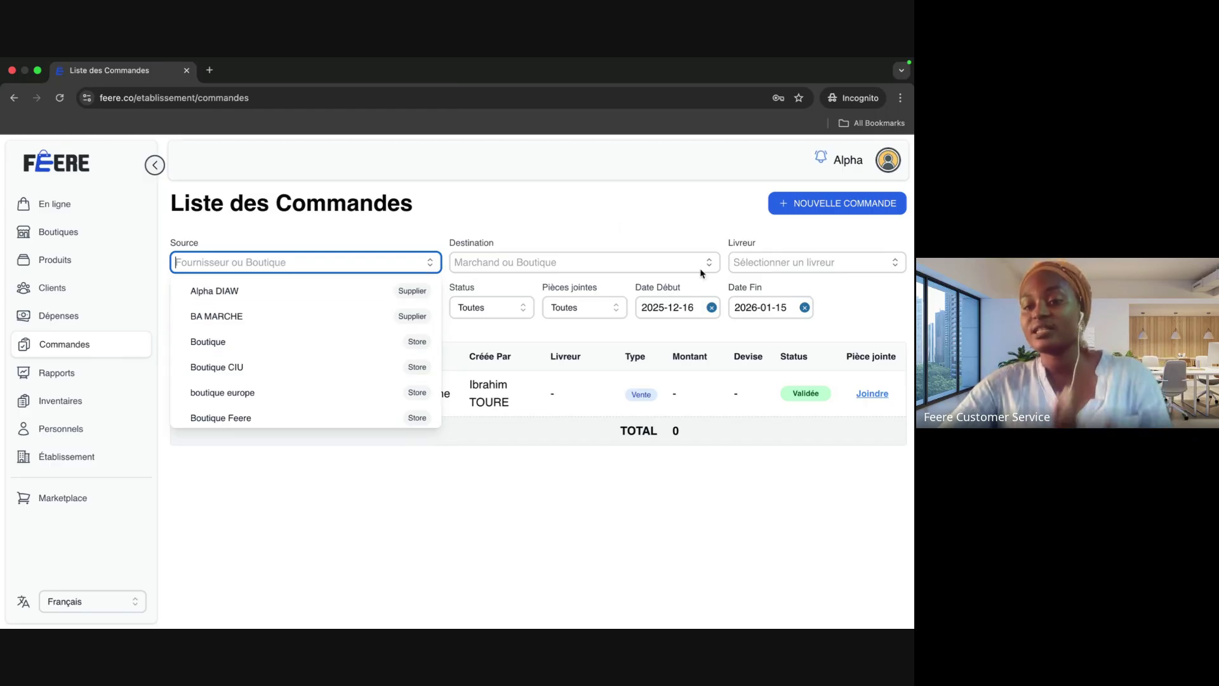
pyautogui.click(765, 268)
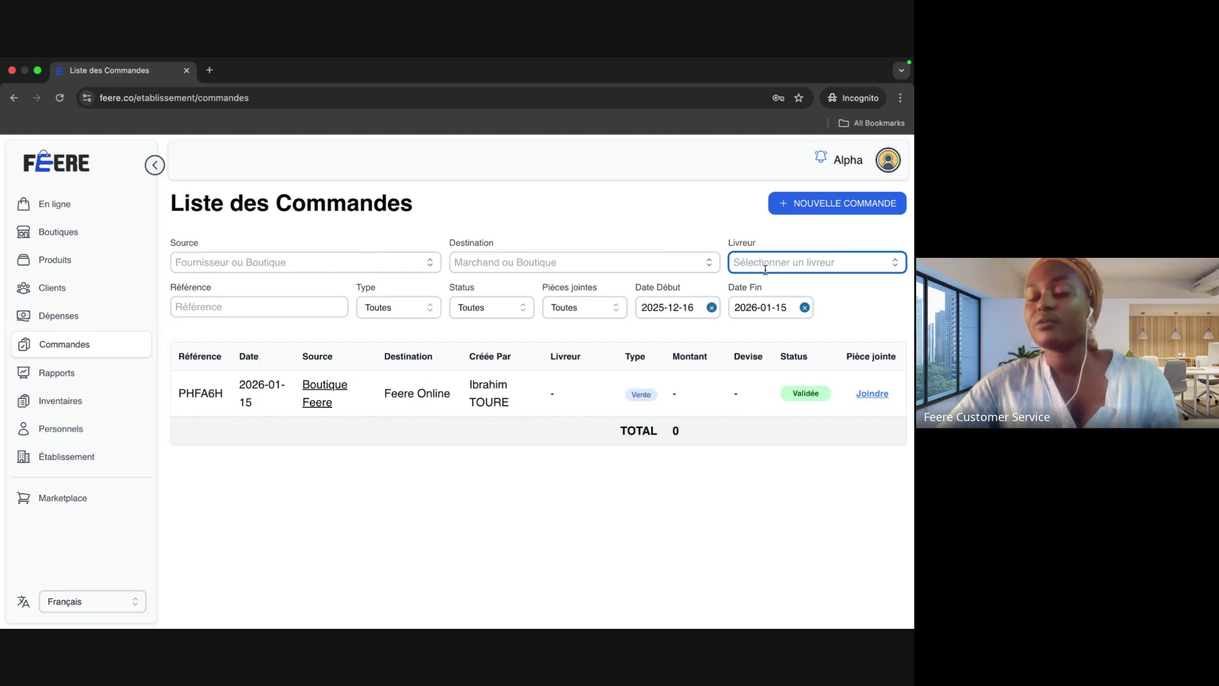
pyautogui.click(254, 311)
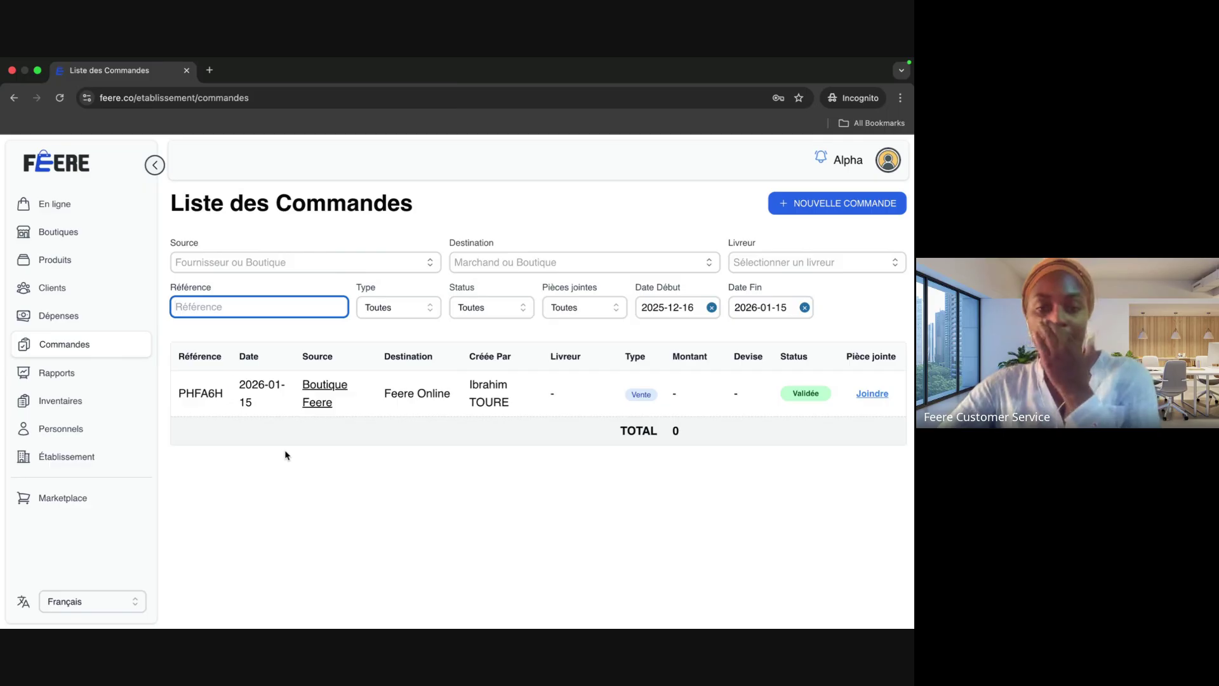
pyautogui.click(611, 476)
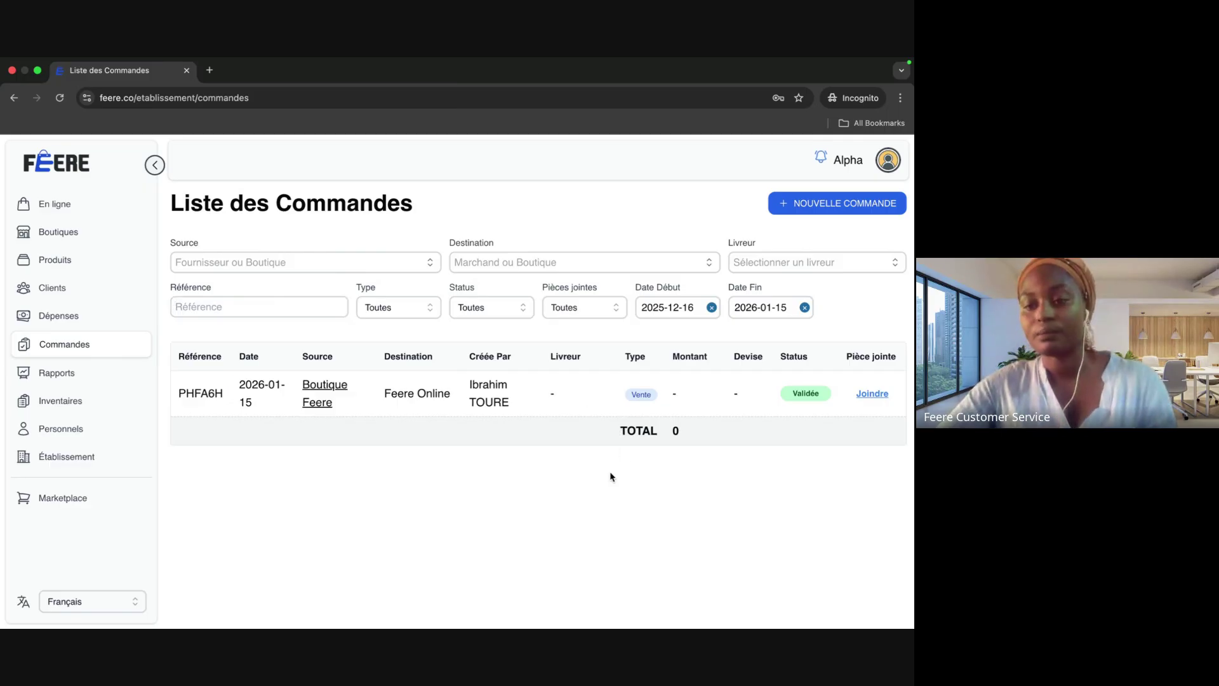
pyautogui.click(79, 379)
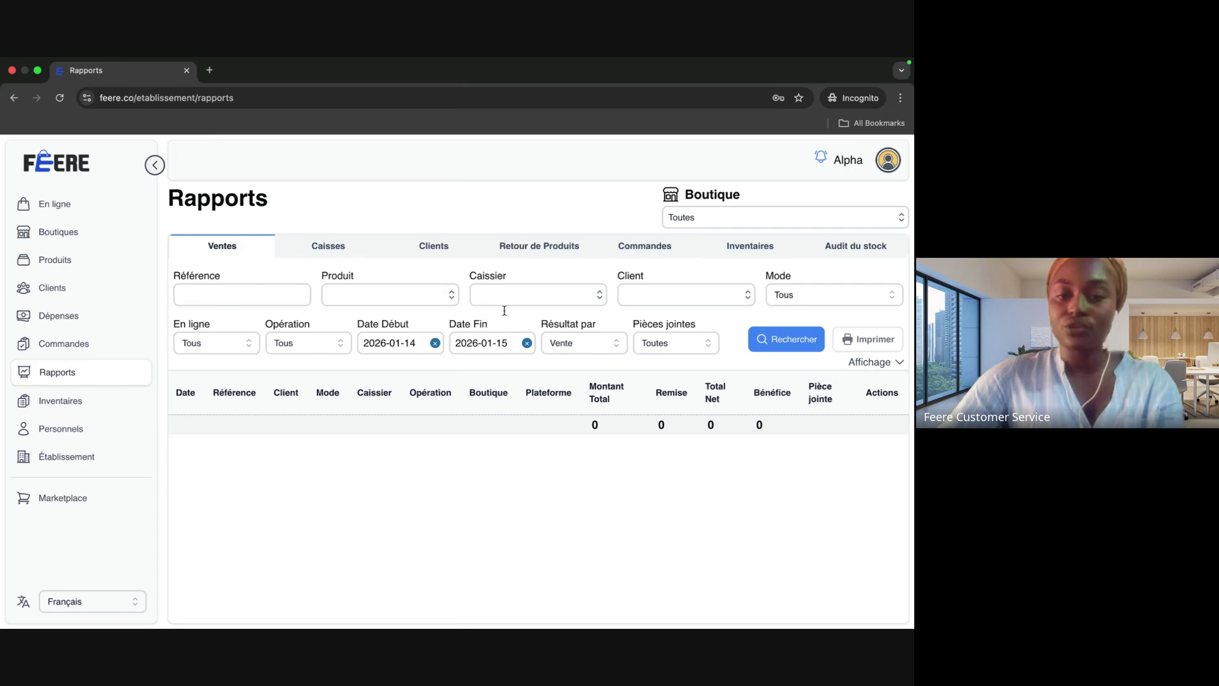
# Step: Run the Ventes report from 2026-01-01 and scroll to see the 45 000 sale's 35 500 profit
pyautogui.click(414, 343)
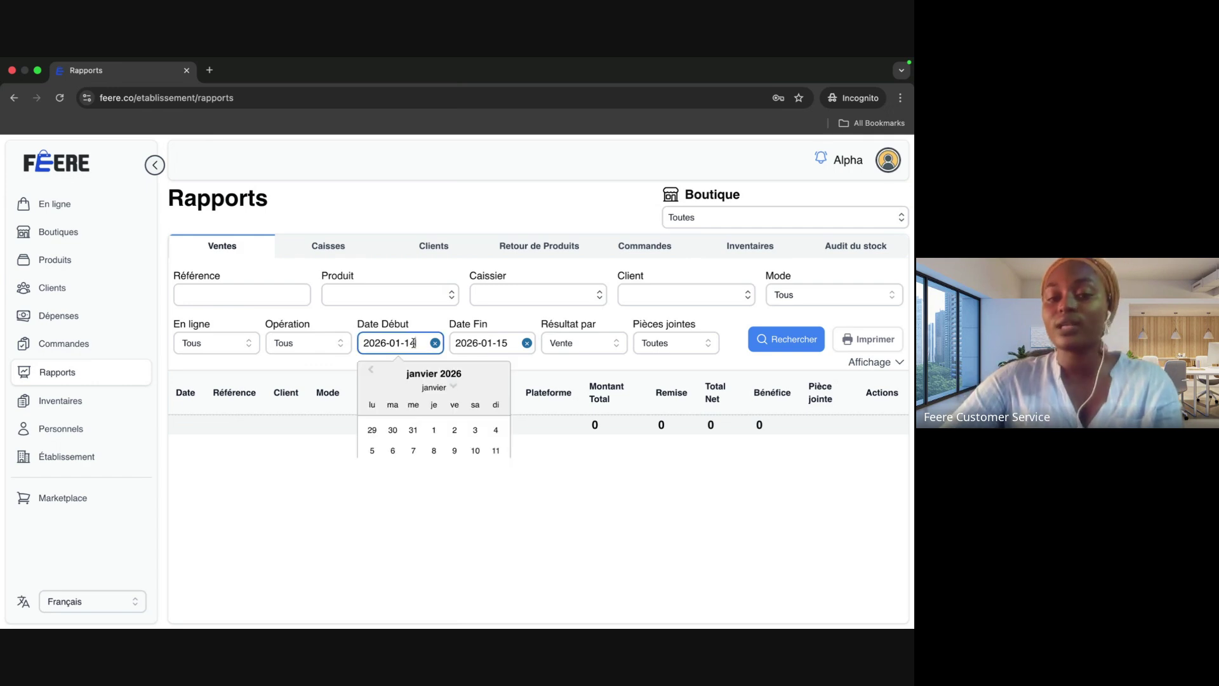
pyautogui.click(435, 431)
pyautogui.click(791, 342)
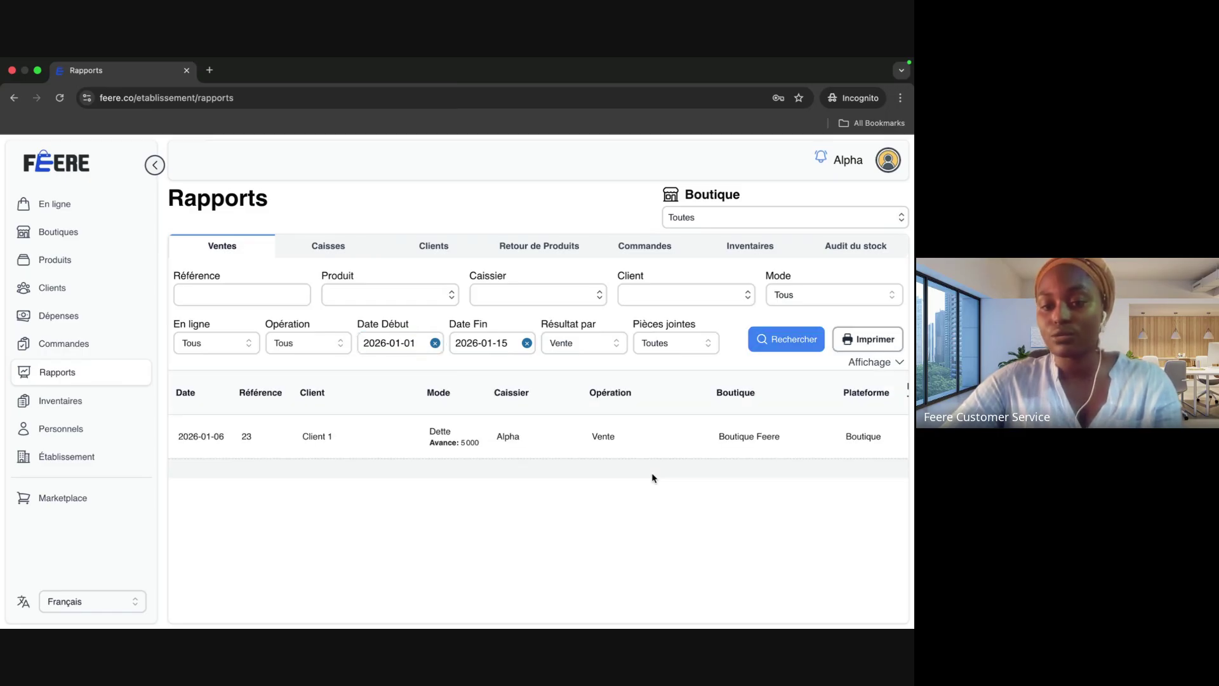
pyautogui.hscroll(3, 643, 448)
pyautogui.hscroll(-3, 648, 449)
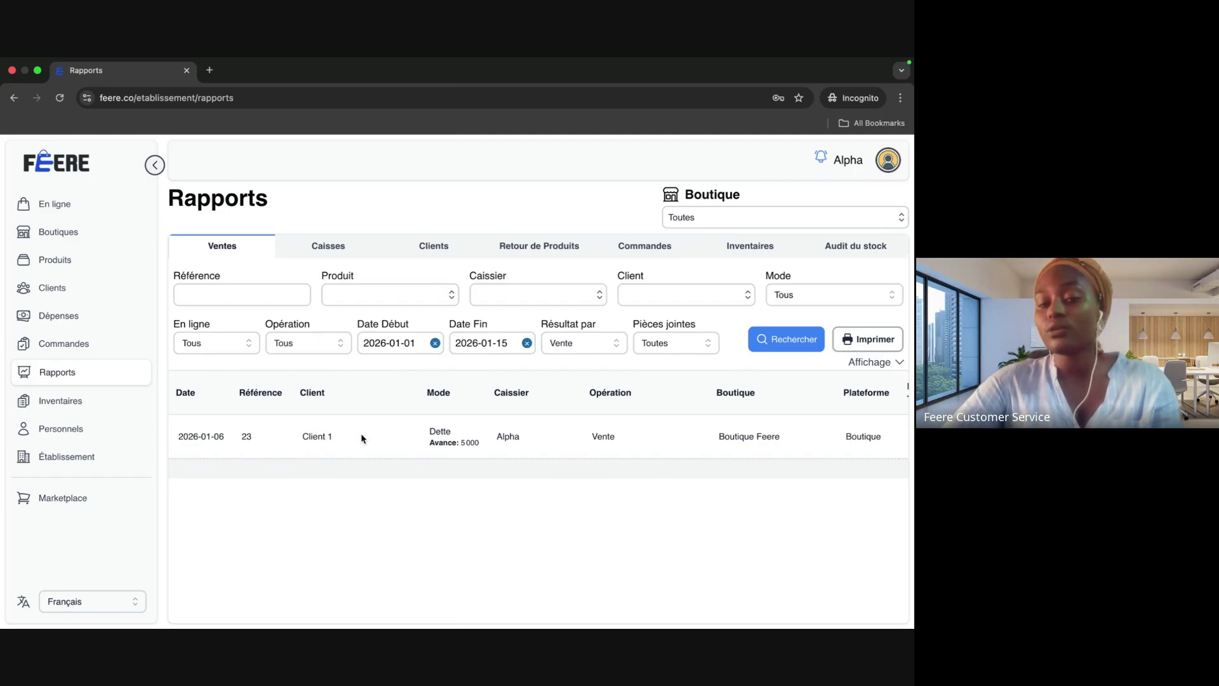
pyautogui.hscroll(4, 362, 436)
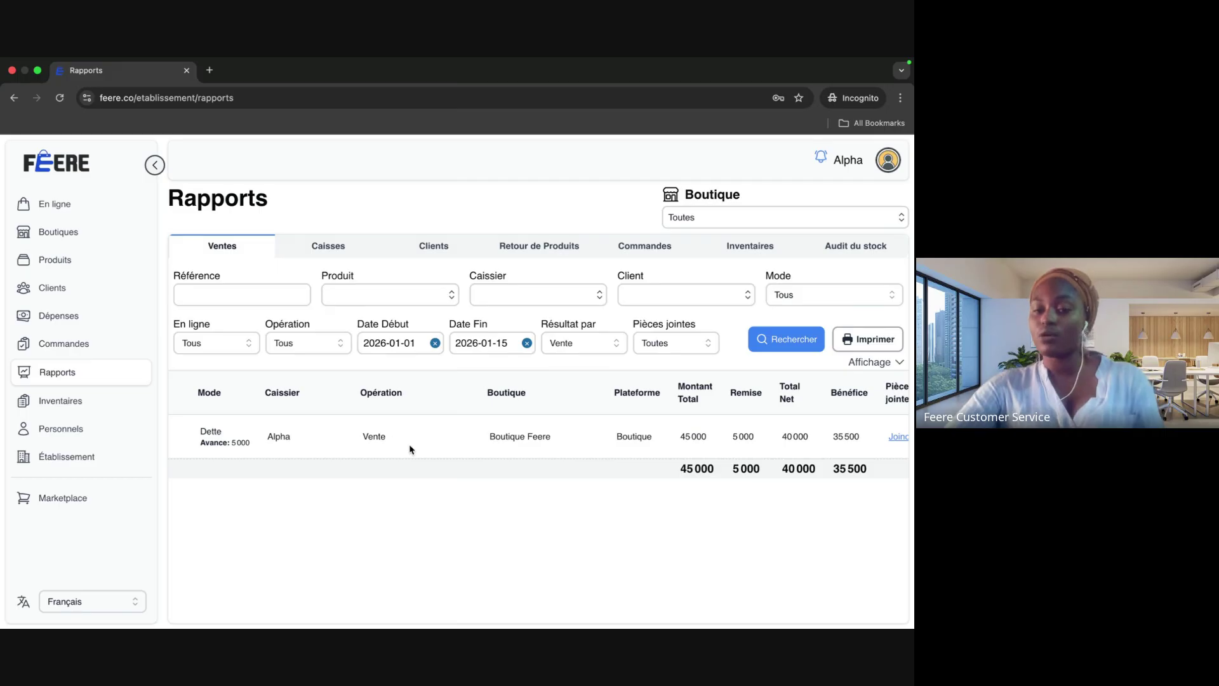
pyautogui.hscroll(3, 410, 449)
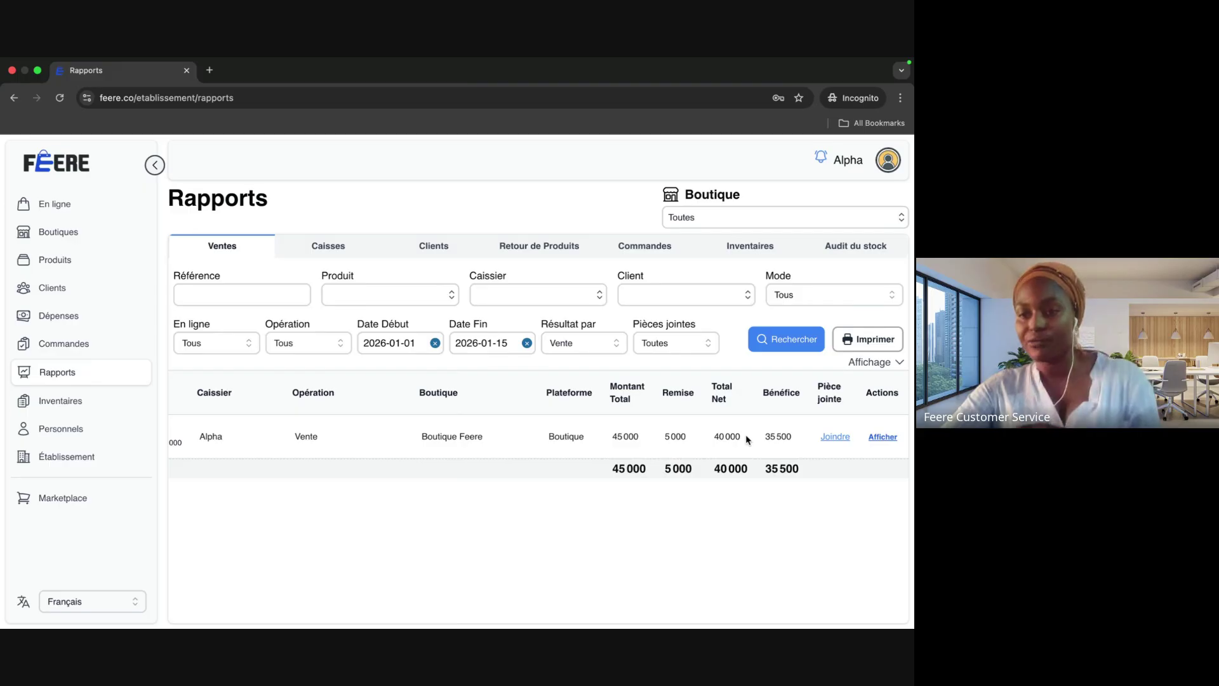
# Step: Open and close the sale's attachments window, then expand the sale to view its products
pyautogui.click(843, 438)
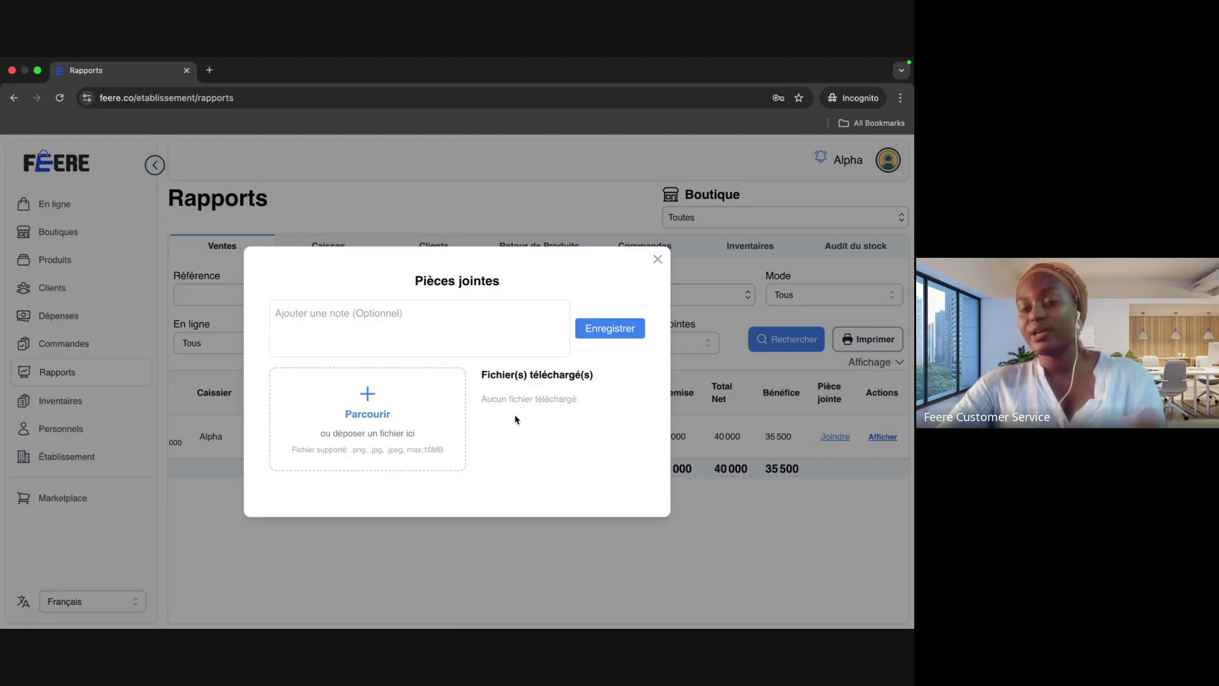
pyautogui.click(657, 259)
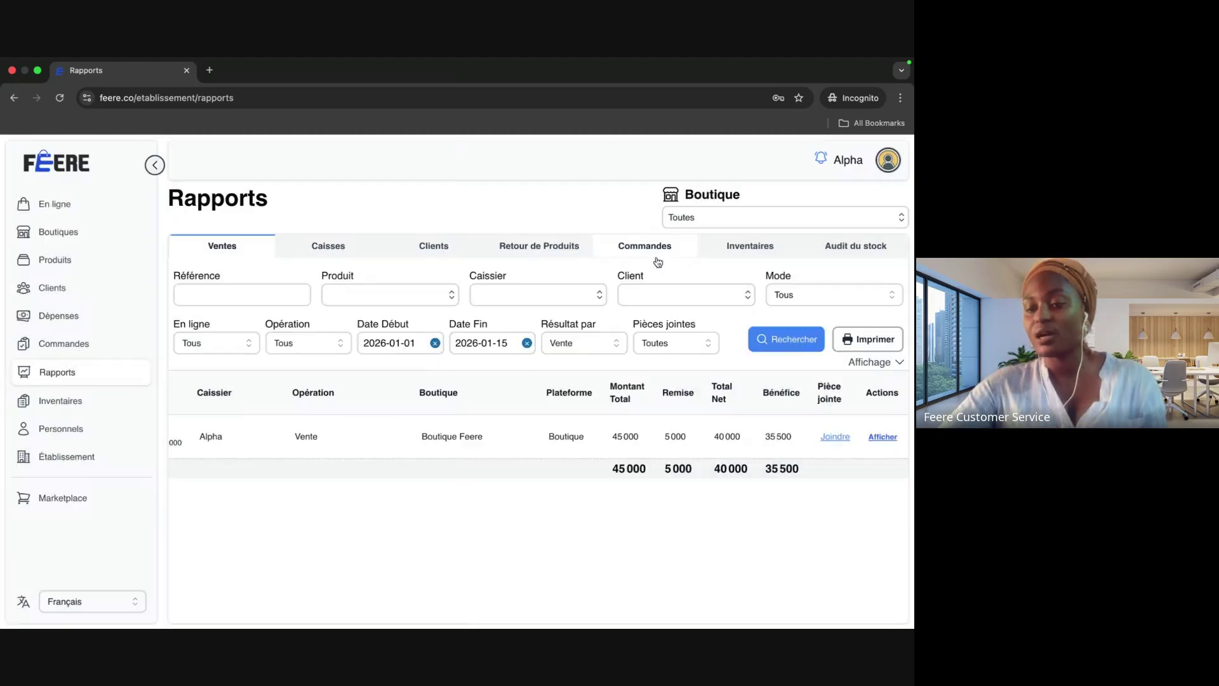
pyautogui.click(891, 436)
pyautogui.hscroll(5, 584, 535)
# Step: Preview the sale's receipt print, cancel it, and switch to the Caisses report
pyautogui.click(794, 490)
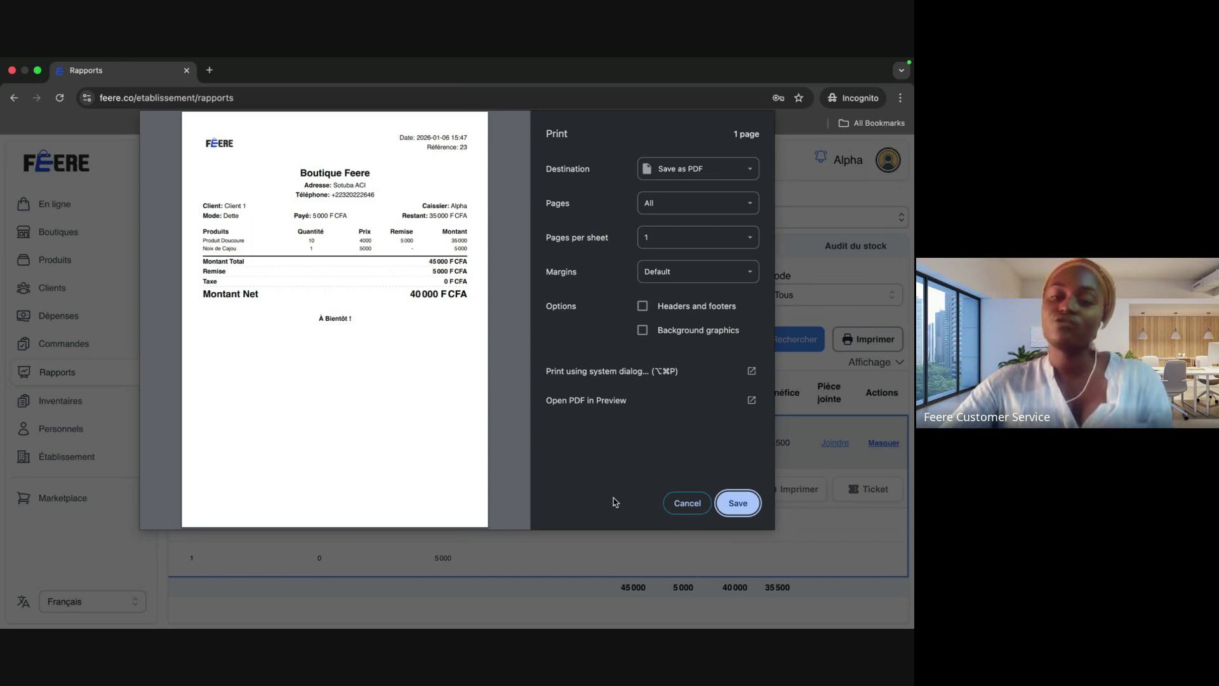
pyautogui.click(687, 503)
pyautogui.click(326, 247)
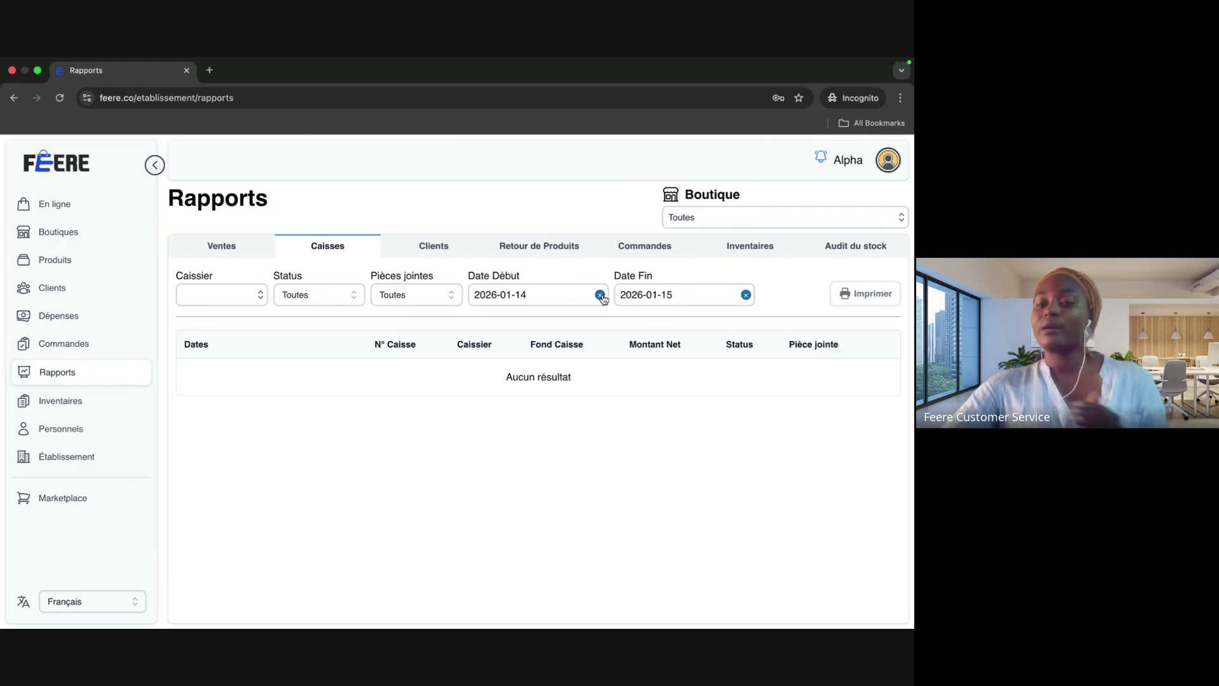
# Step: Clear Date Début to list all five registers, review Caisse N°3's totals, then go to Retour de Produits
pyautogui.click(601, 294)
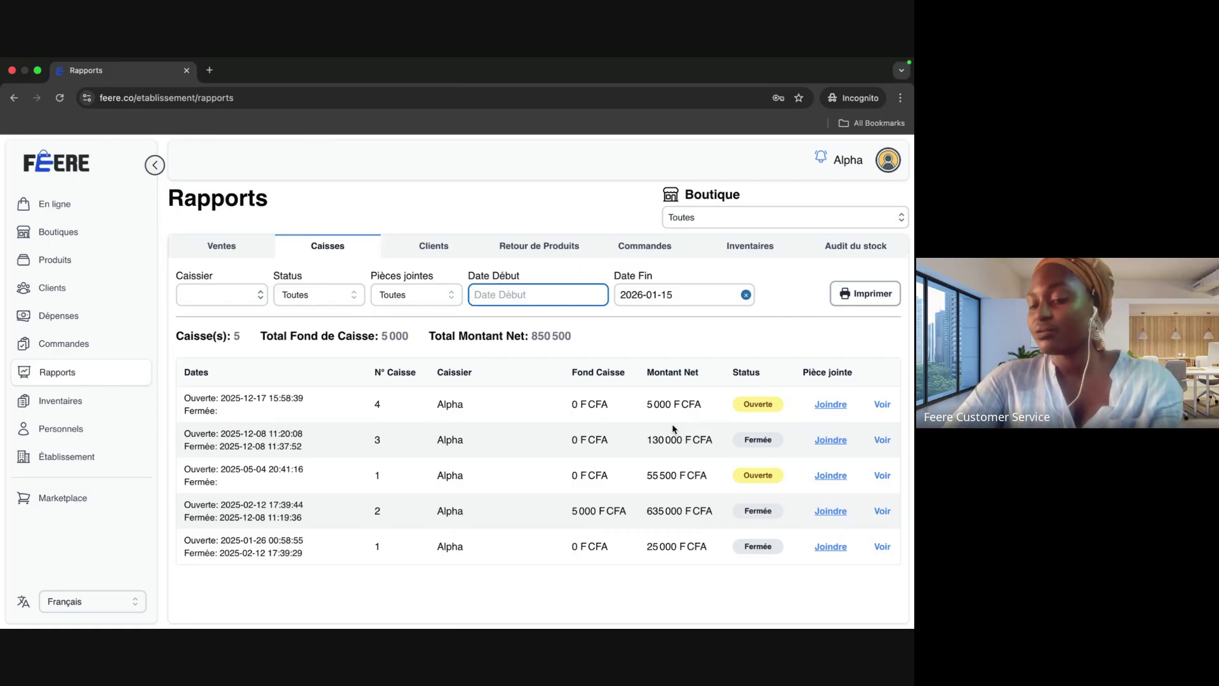
pyautogui.click(883, 439)
pyautogui.scroll(-1, 550, 459)
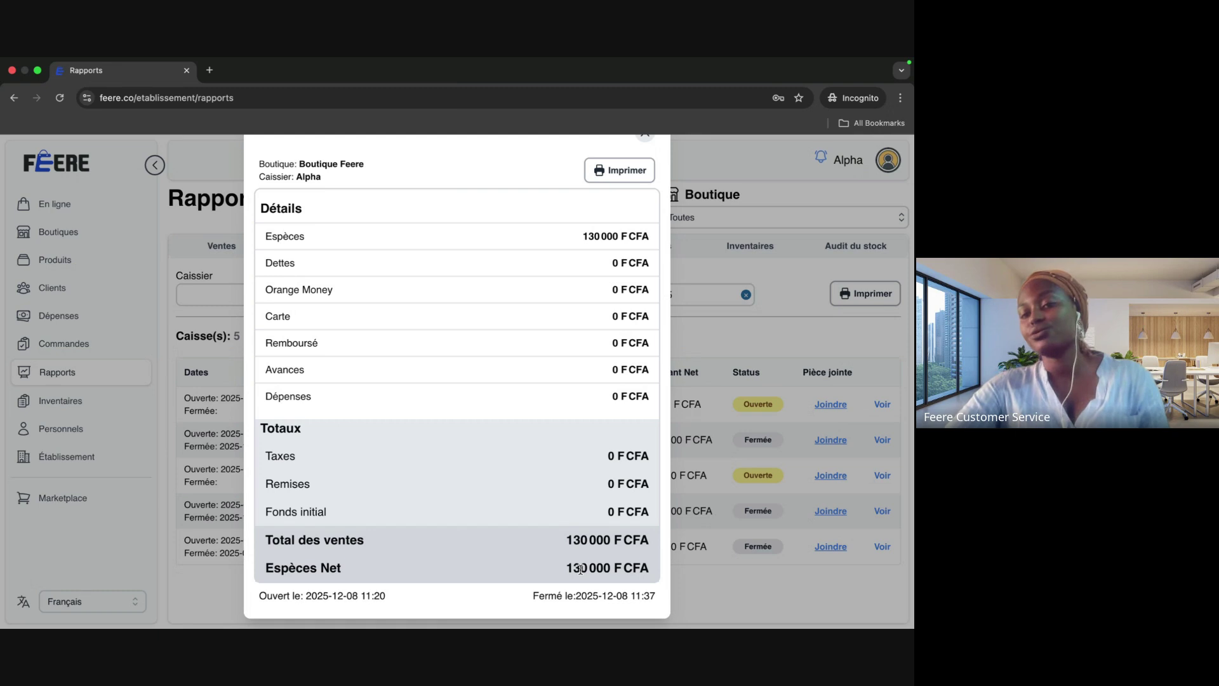
pyautogui.scroll(1, 573, 467)
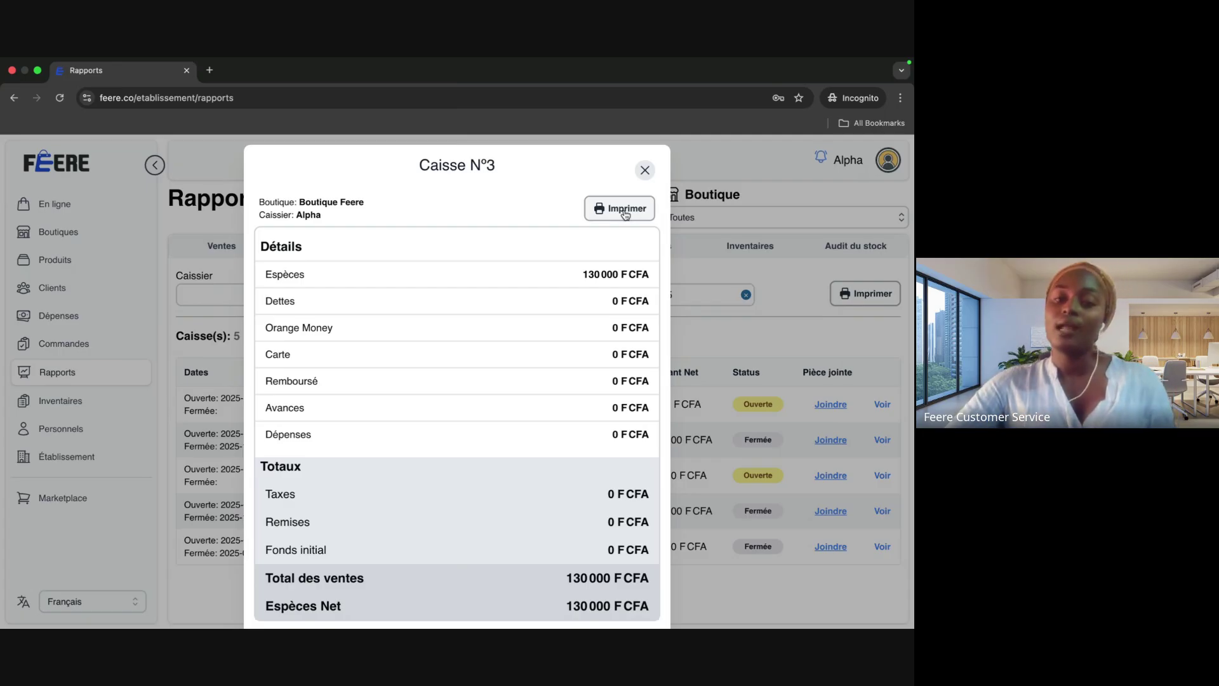
pyautogui.click(645, 170)
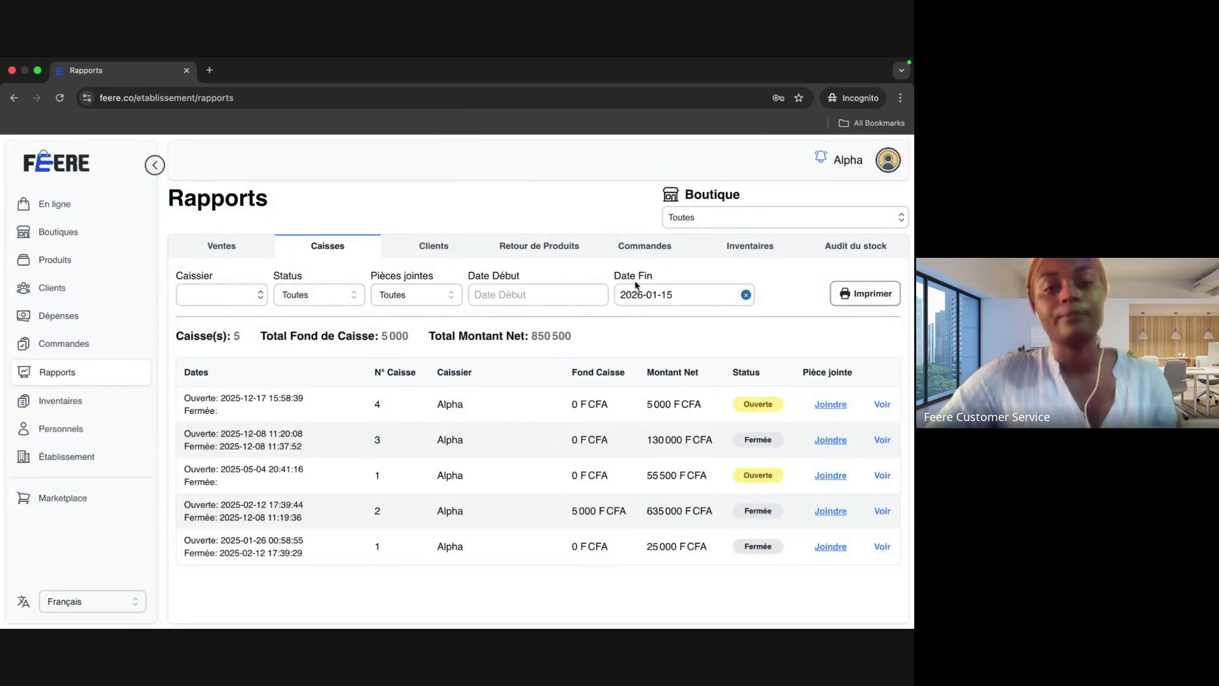
pyautogui.click(551, 254)
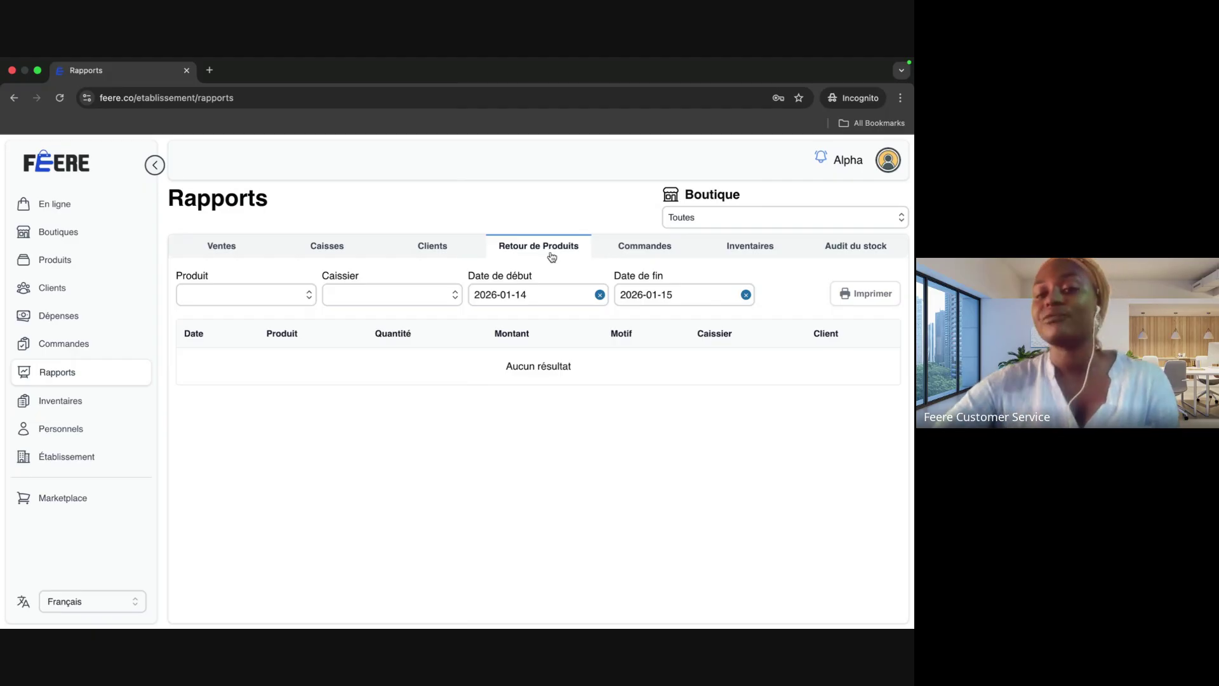
# Step: Clear the returns report's start date to reveal the return of 4 Huile d'Olive Extra 1.5l
pyautogui.click(600, 295)
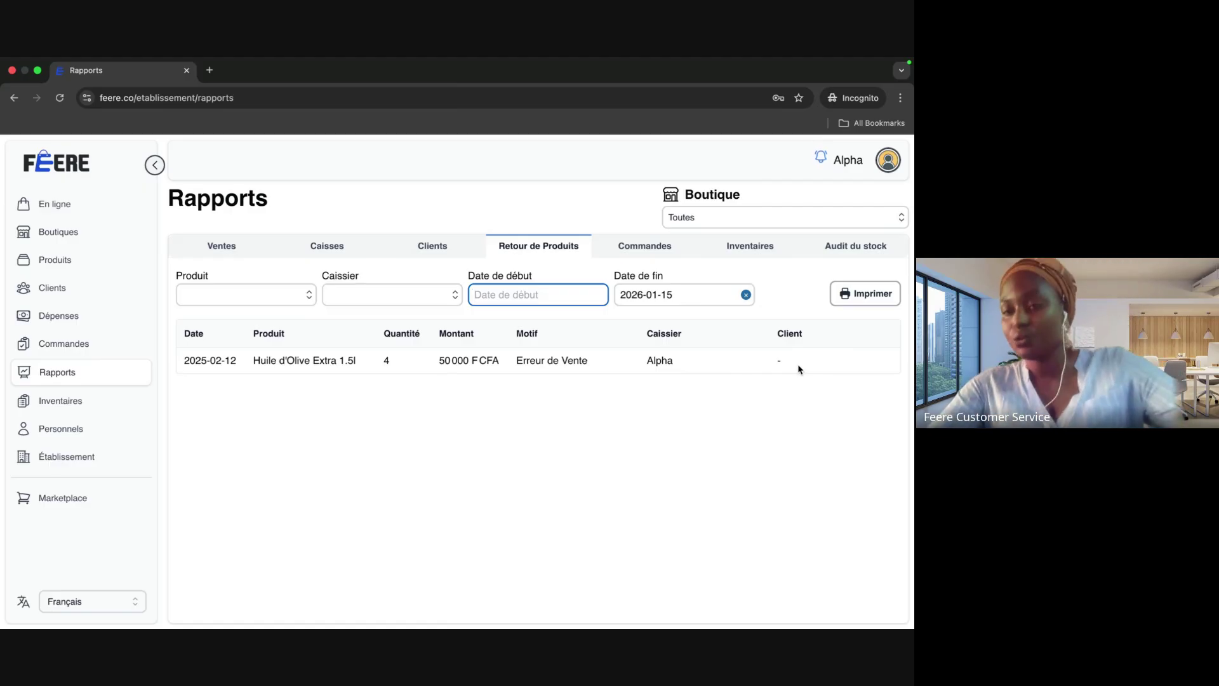
# Step: Clear the Commandes start date to review all orders totalling 1 645 000, then open Inventaires
pyautogui.click(644, 246)
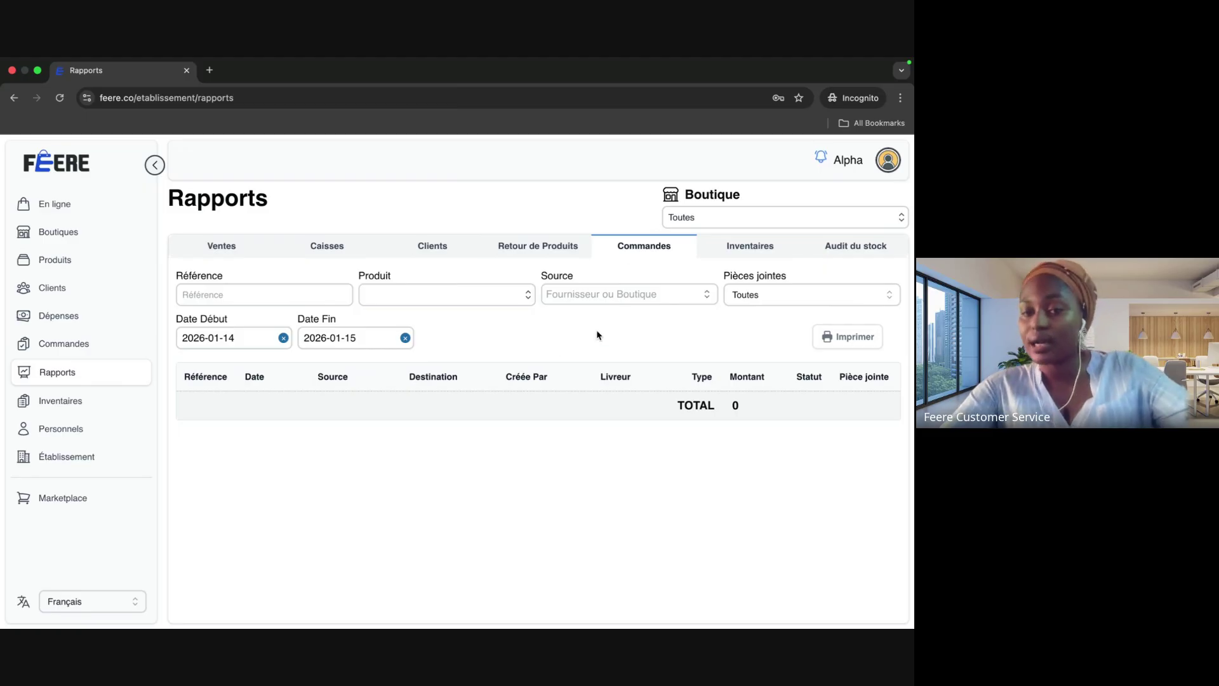
pyautogui.click(283, 338)
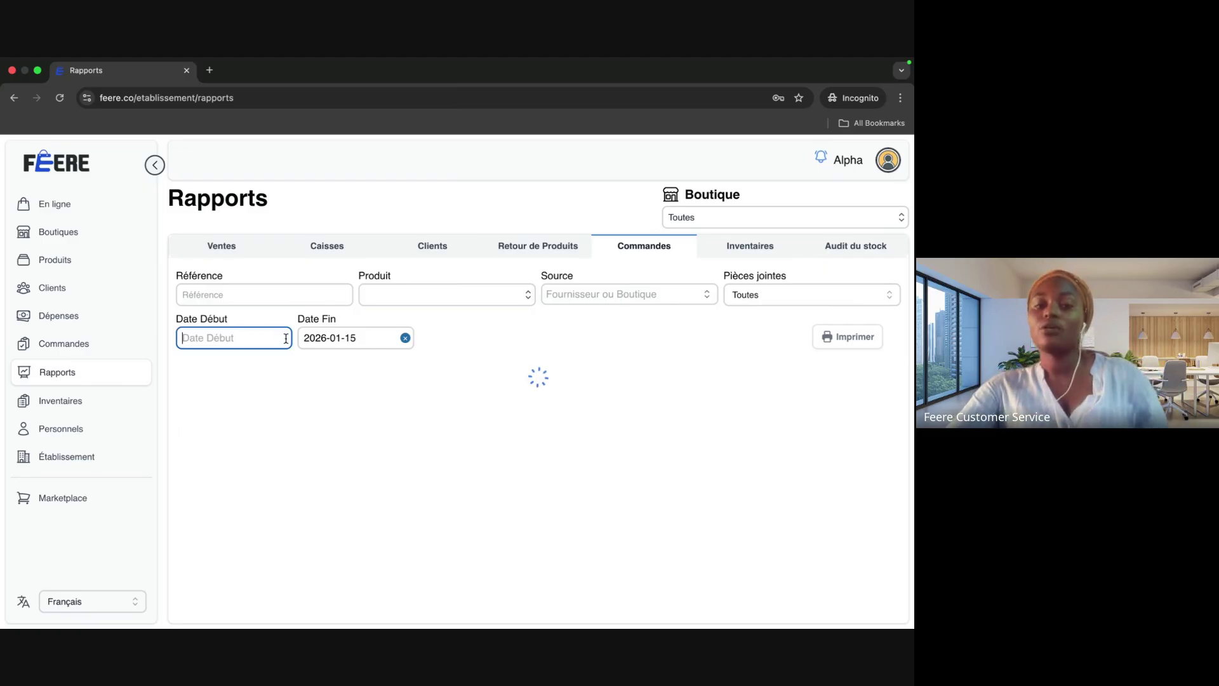
pyautogui.scroll(-10, 467, 476)
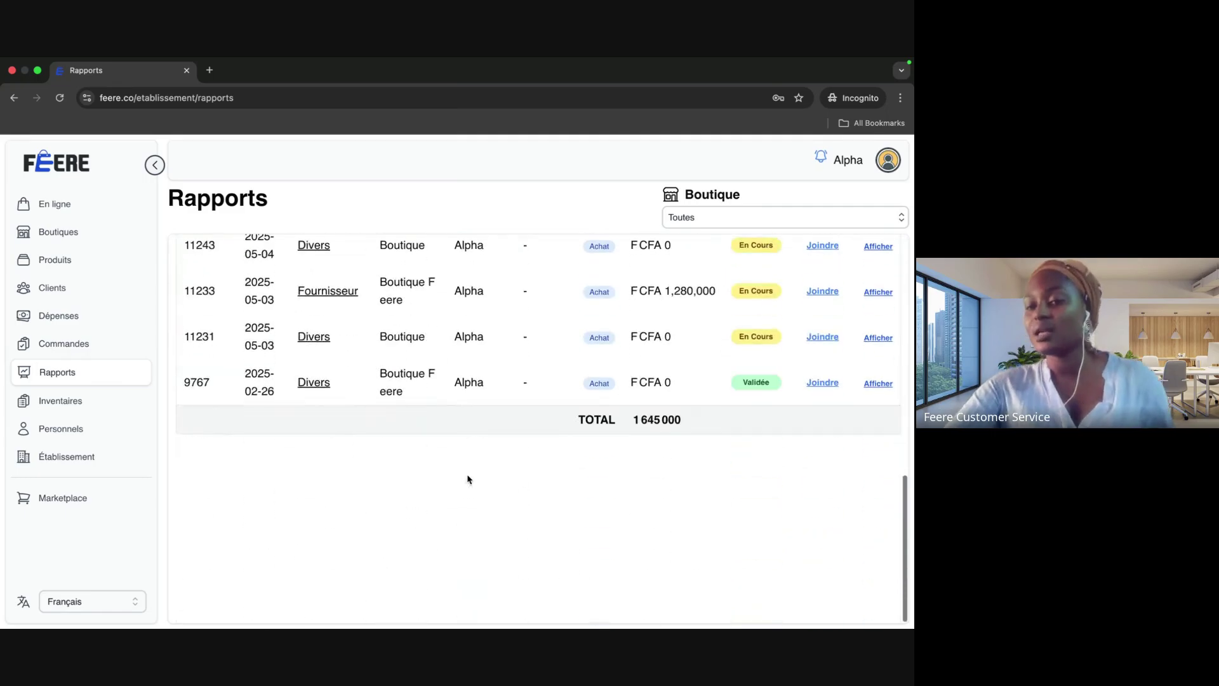
pyautogui.scroll(10, 468, 478)
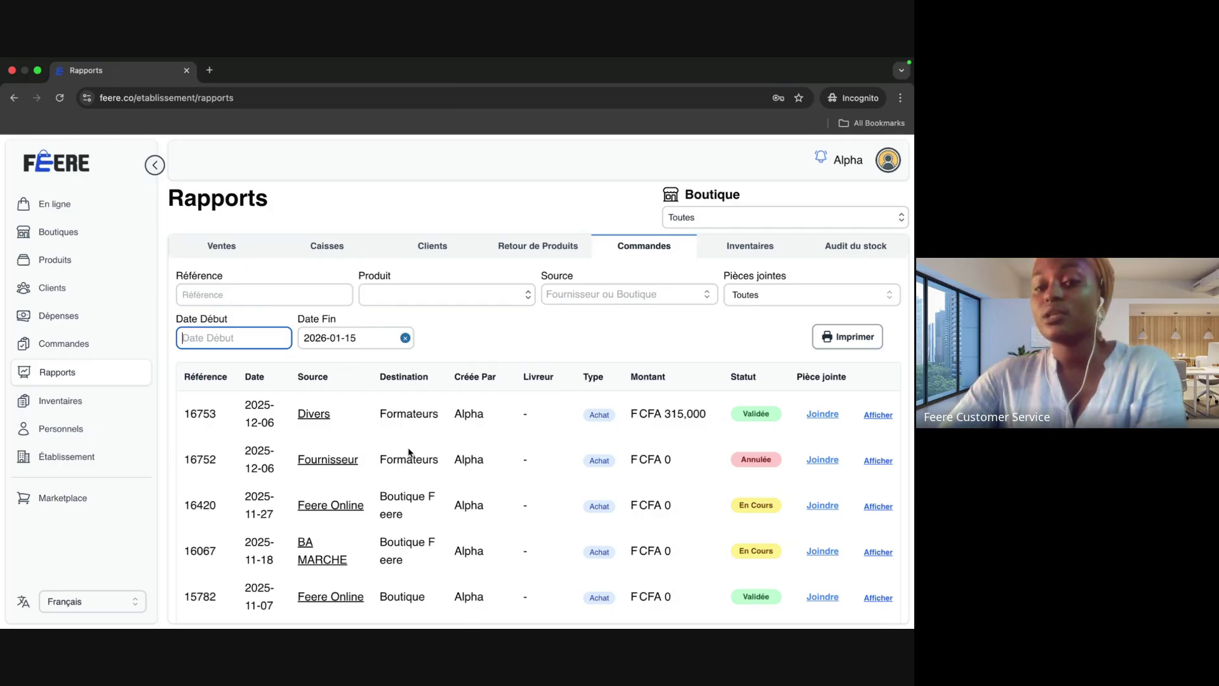
pyautogui.scroll(-10, 410, 453)
pyautogui.scroll(10, 412, 454)
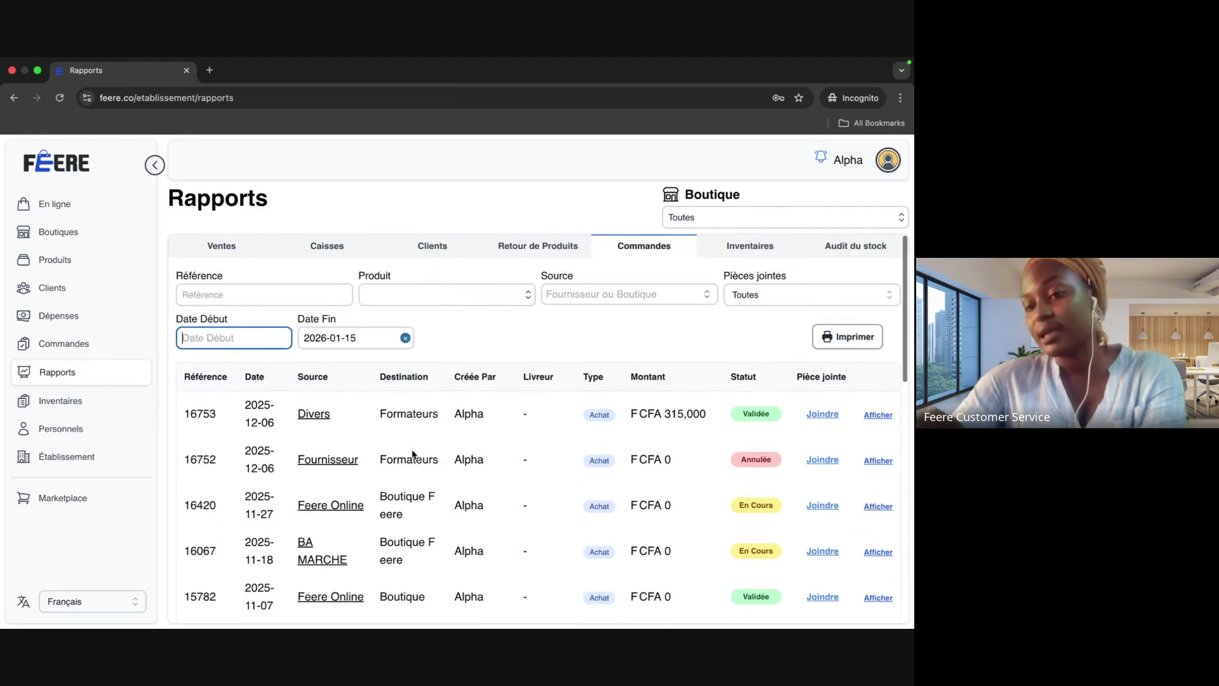
pyautogui.click(756, 254)
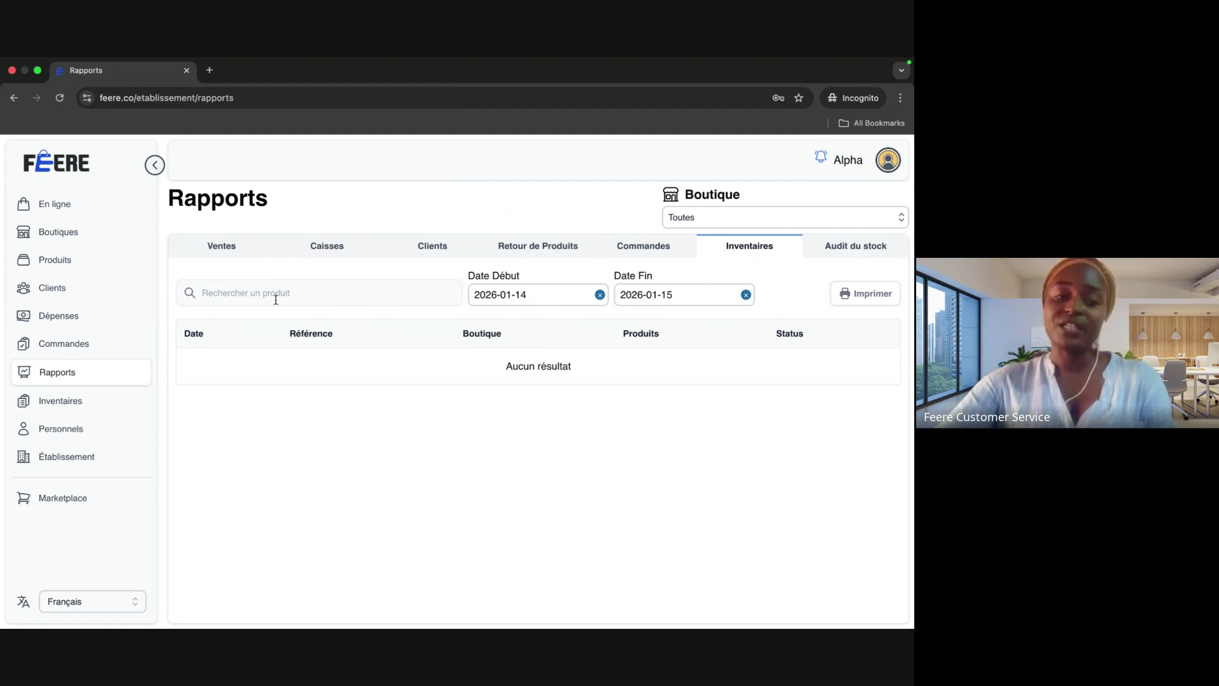
# Step: Open the ongoing Boutique Feere inventory N°143 (768 000 F CFA) and cancel its export
pyautogui.click(61, 400)
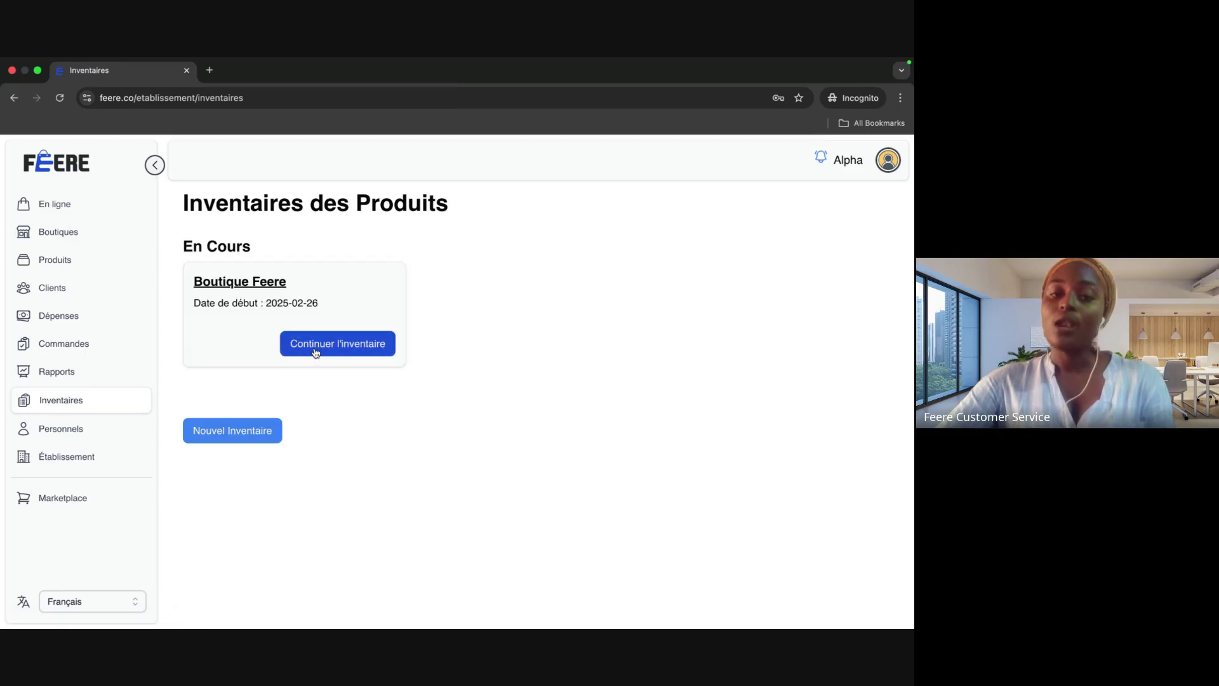
pyautogui.click(314, 350)
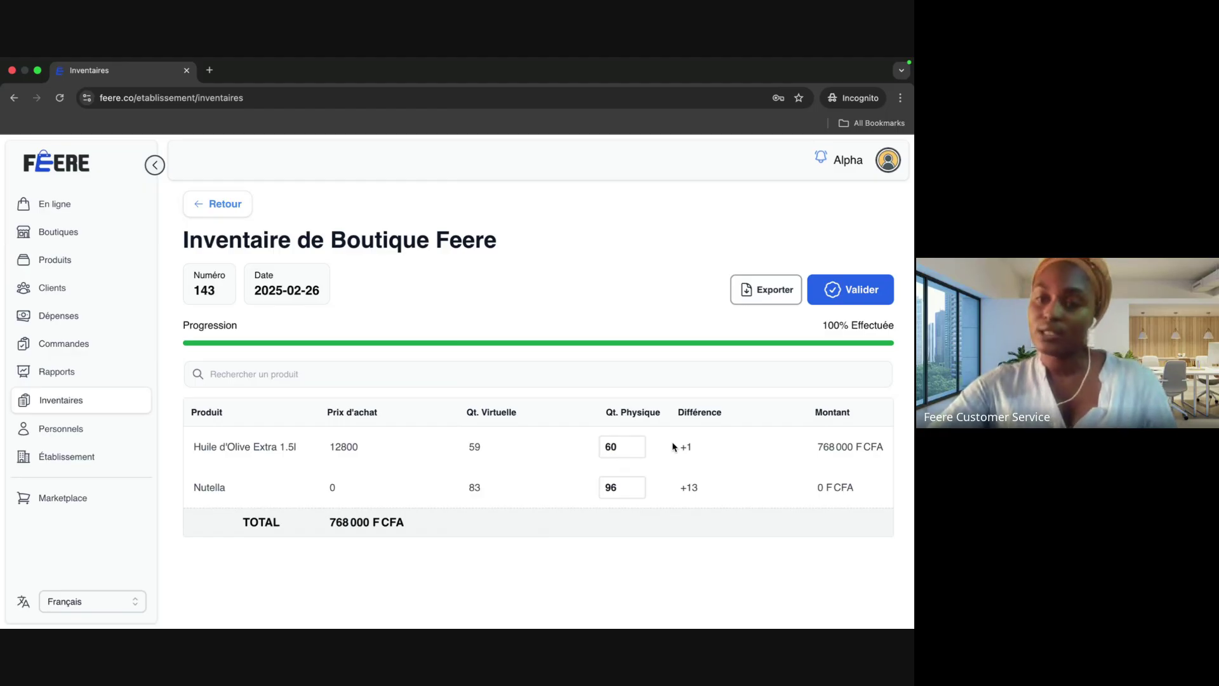
pyautogui.click(782, 292)
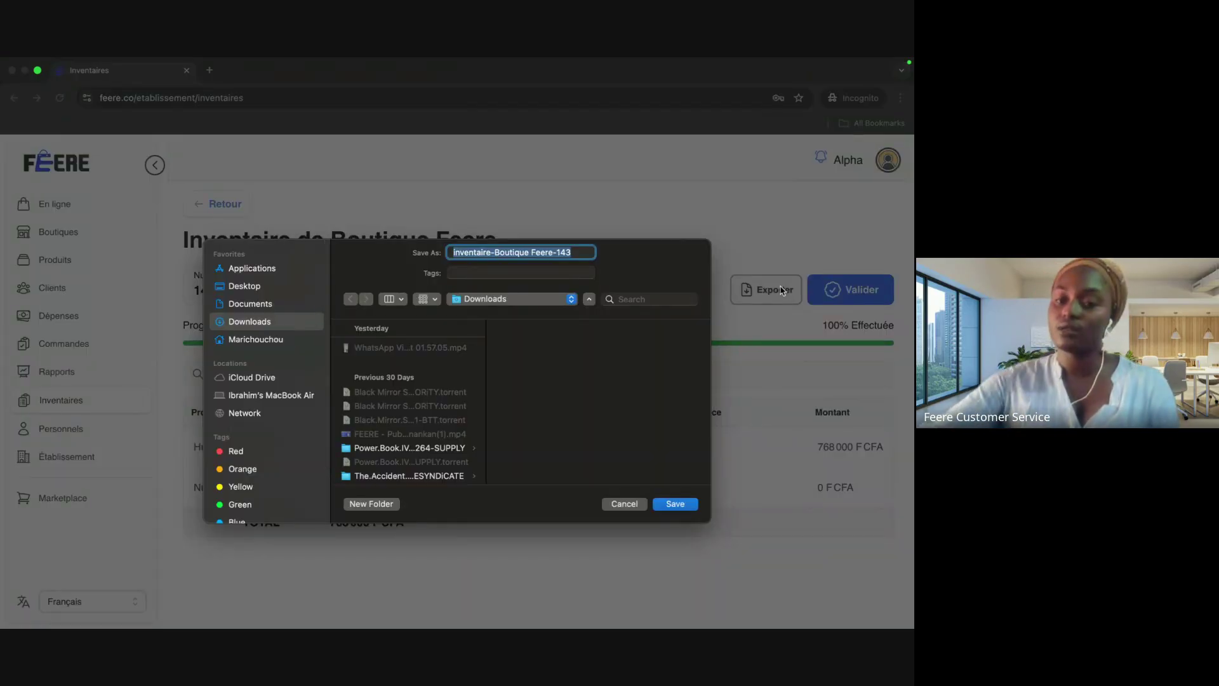
pyautogui.click(629, 503)
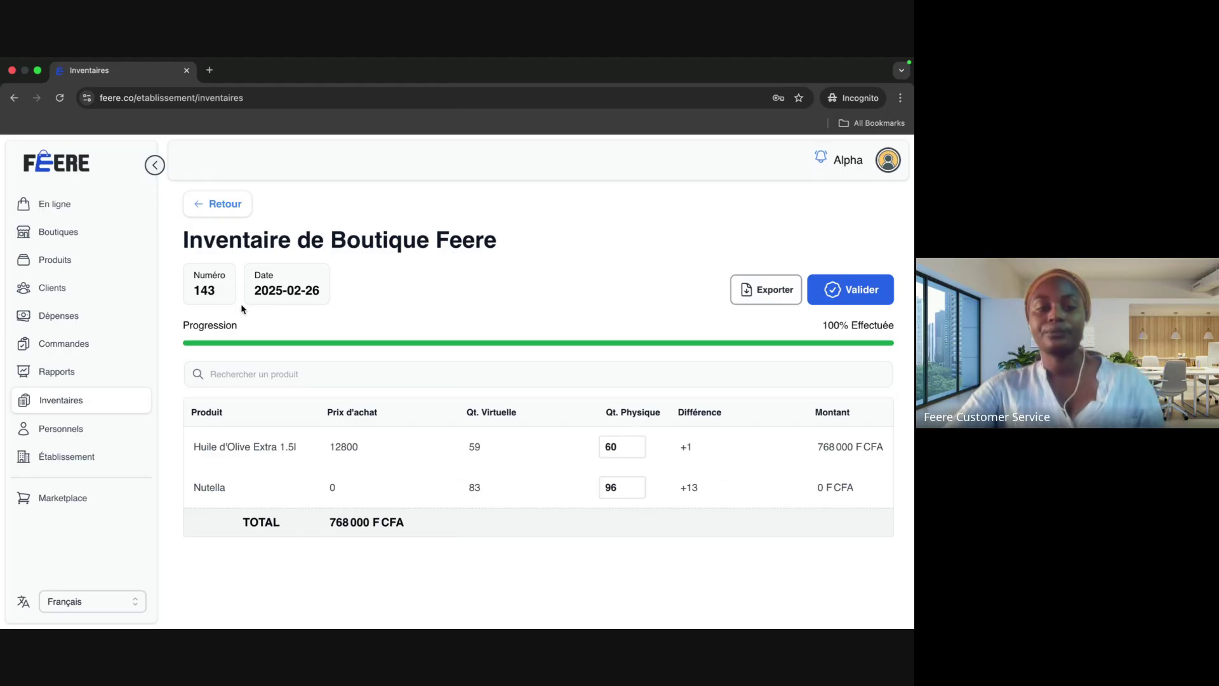
# Step: List inventory 143 in the Inventaires report by clearing its start date, then view Audit du stock
pyautogui.click(71, 374)
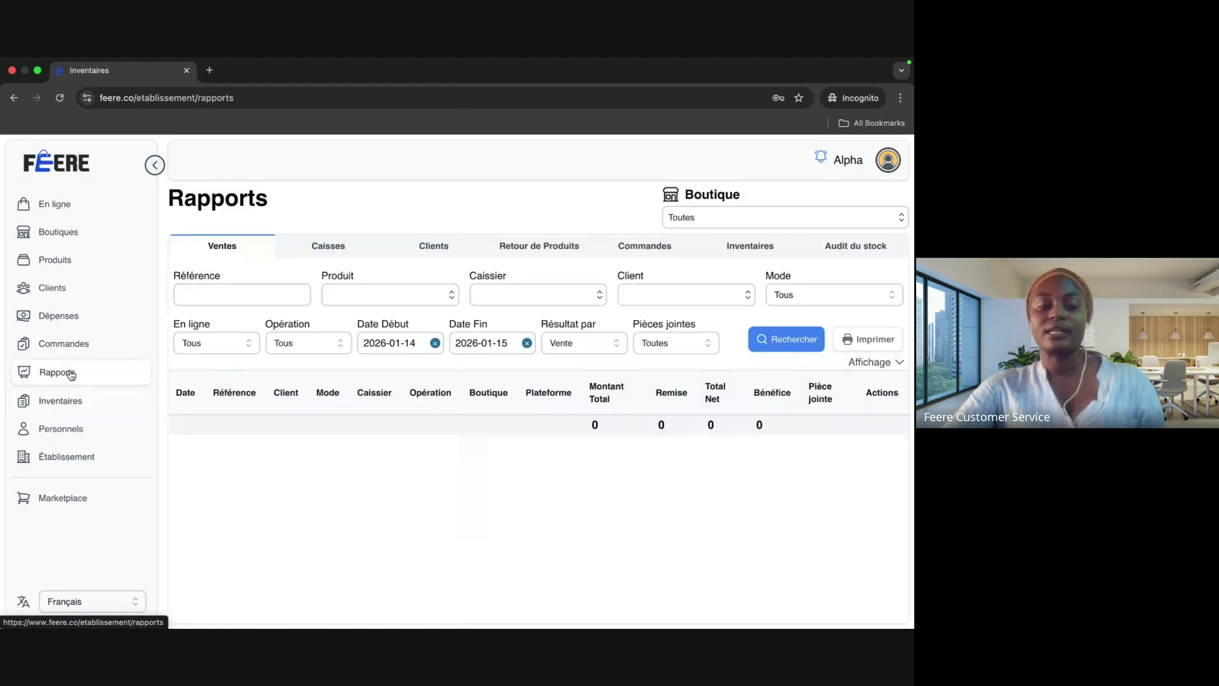
pyautogui.click(743, 254)
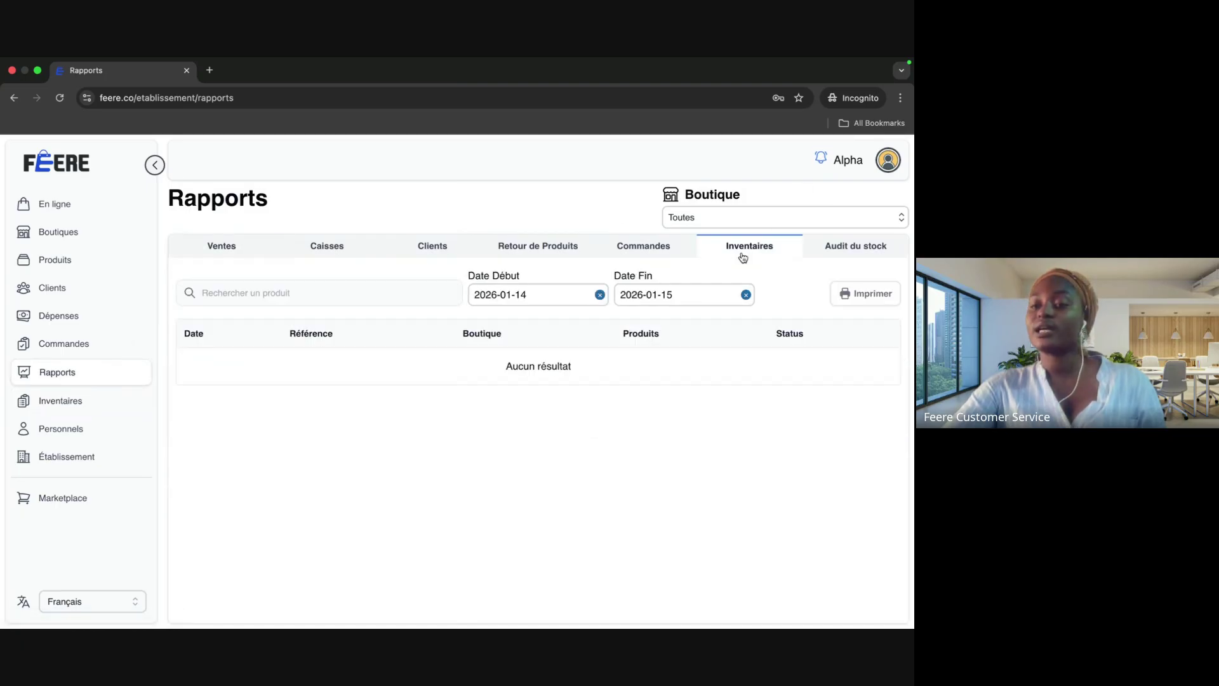
pyautogui.click(600, 295)
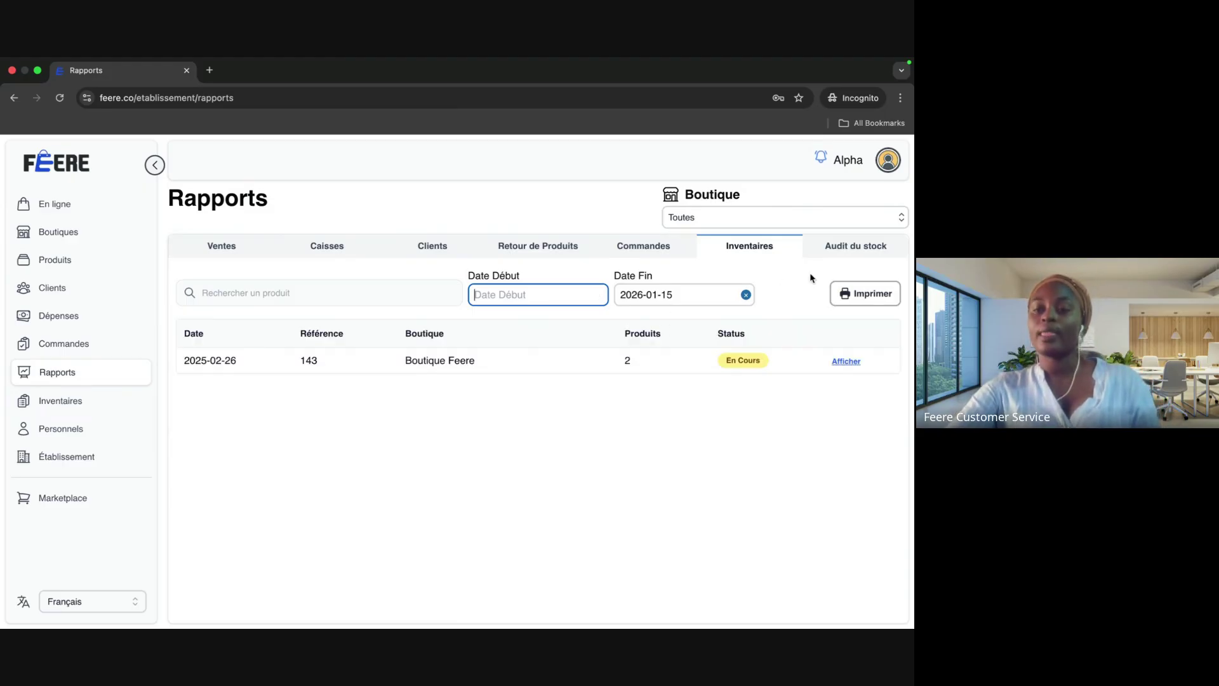
pyautogui.click(841, 252)
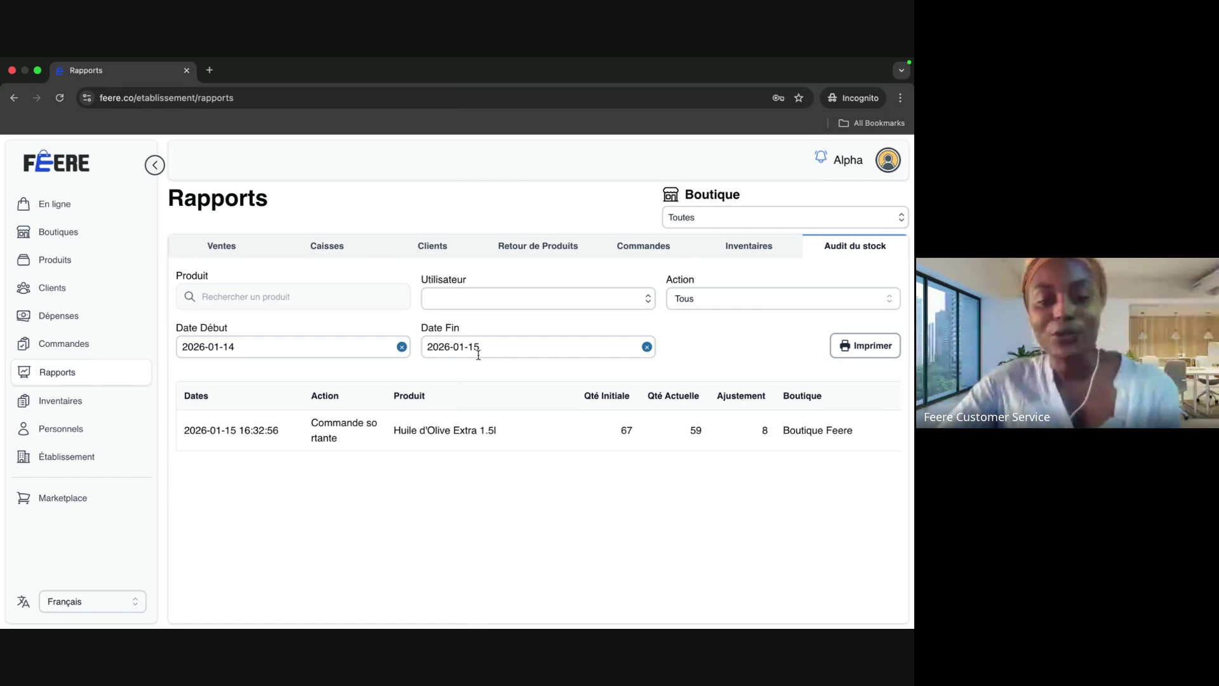
# Step: Set the Audit du stock start date to 2026-01-01 and open the Action filter list
pyautogui.click(380, 341)
pyautogui.click(252, 434)
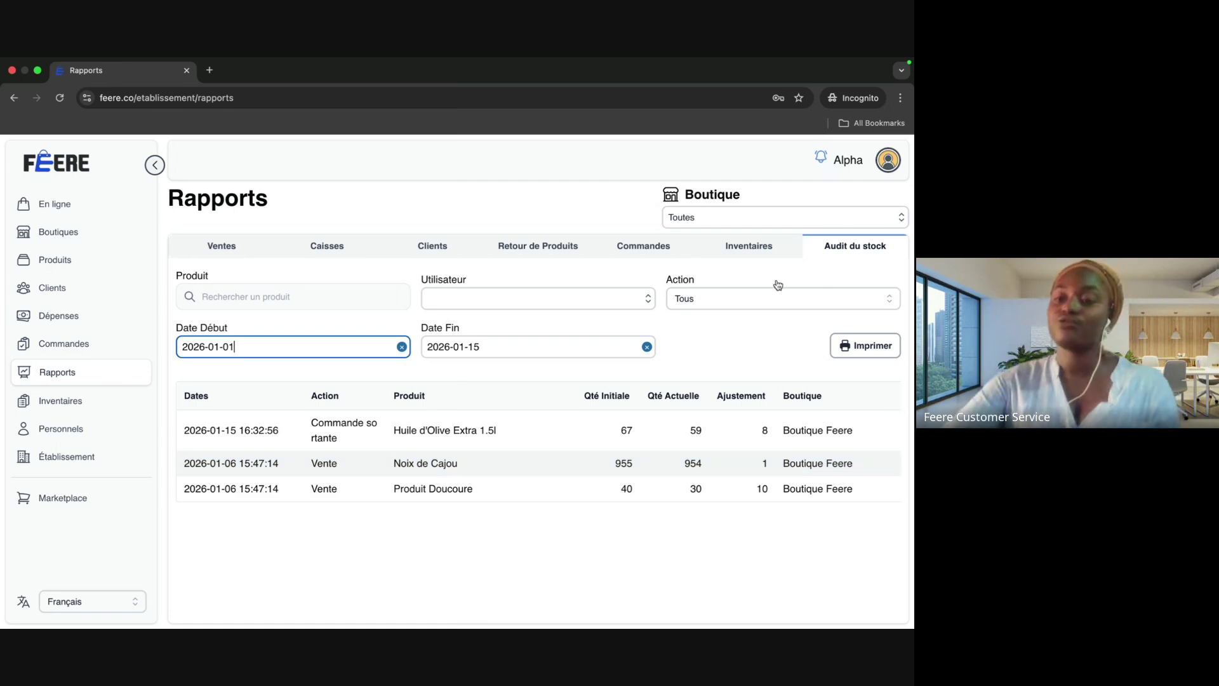
pyautogui.click(888, 299)
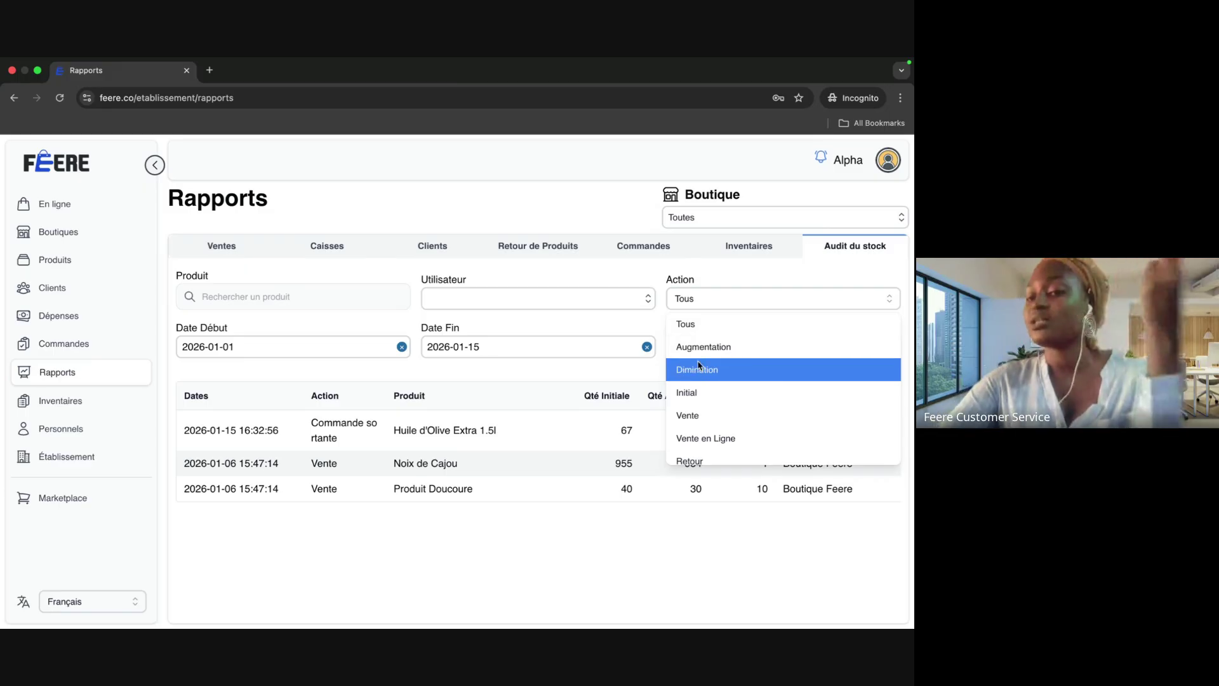
pyautogui.scroll(-3, 702, 388)
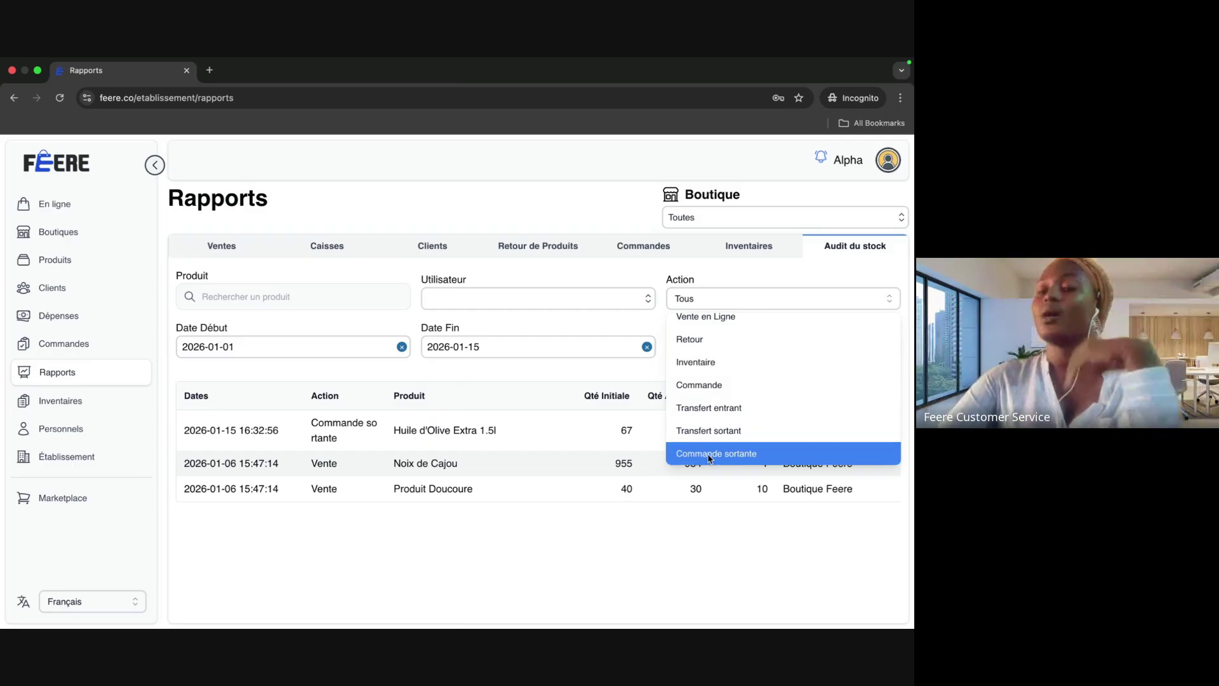
pyautogui.click(713, 506)
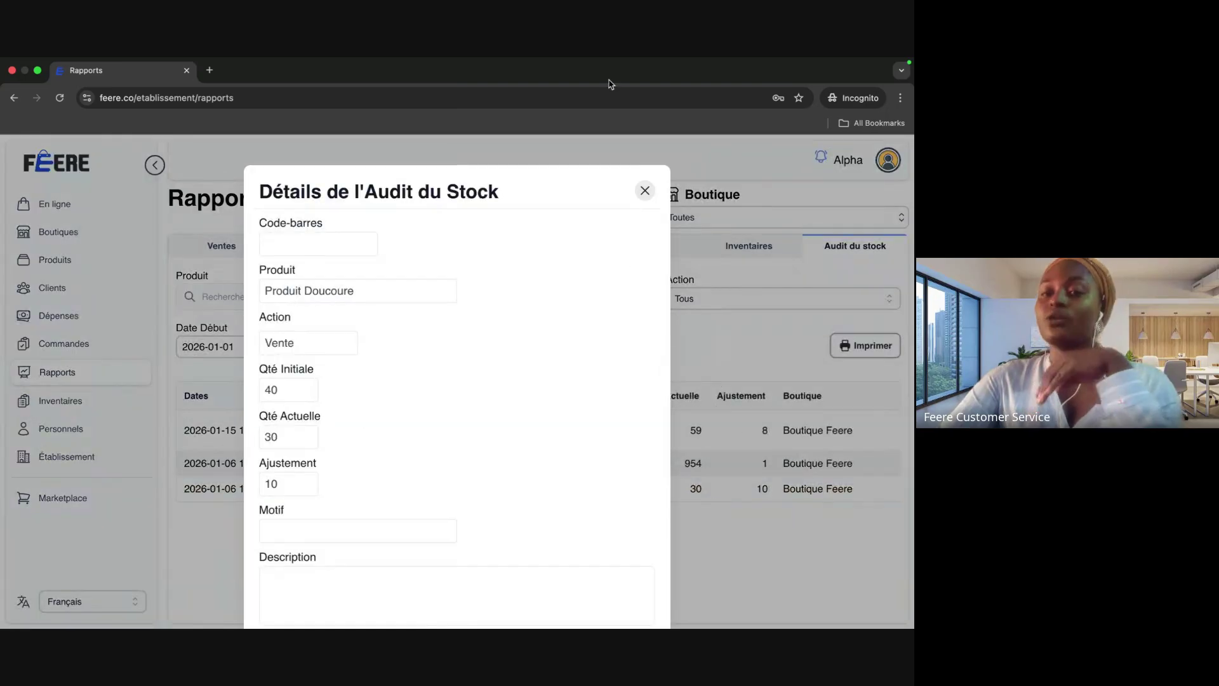
pyautogui.click(645, 191)
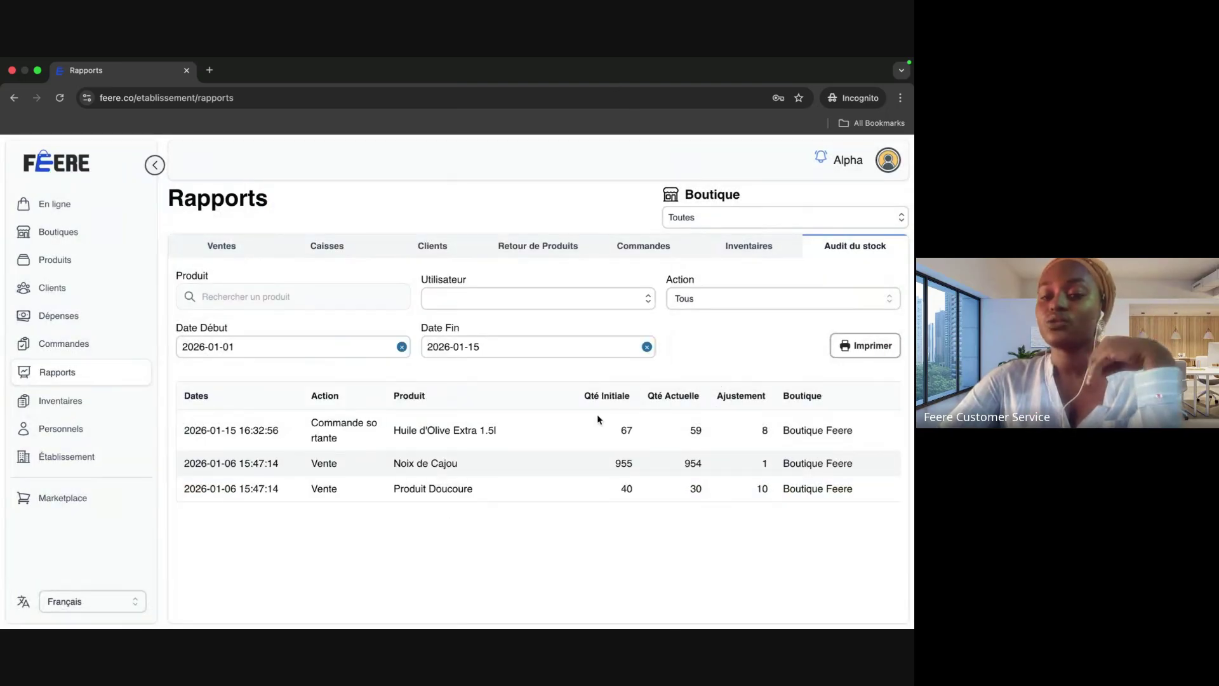
pyautogui.hscroll(3, 611, 447)
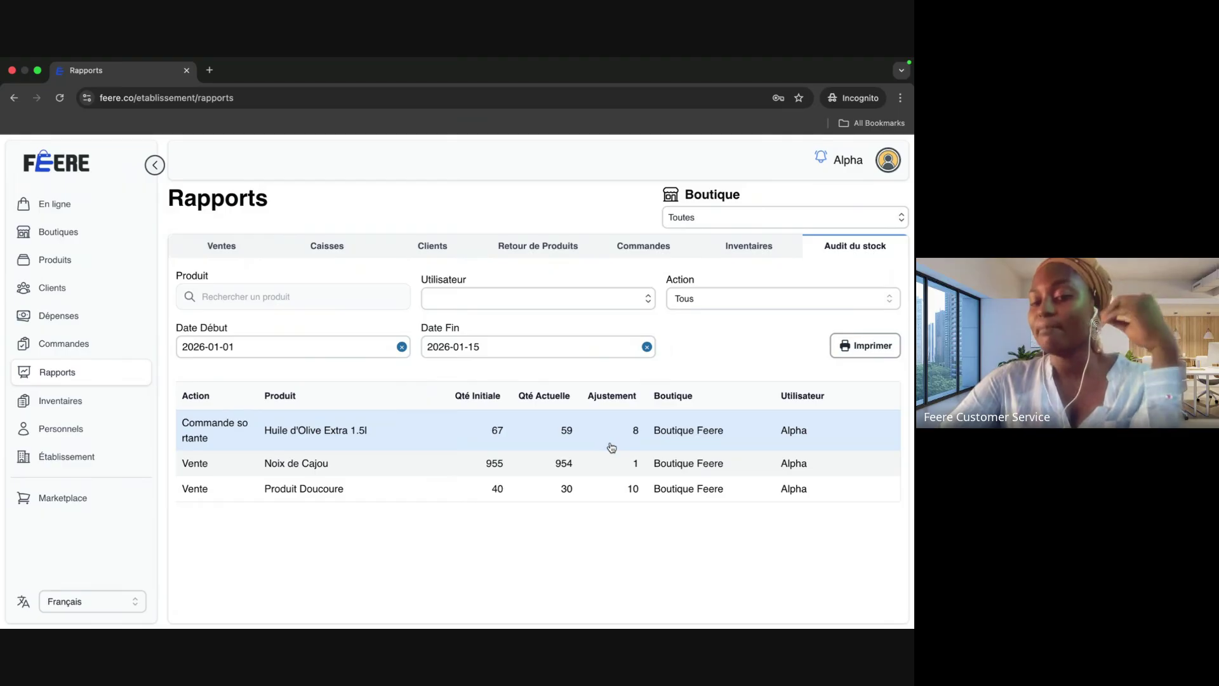
pyautogui.hscroll(-3, 611, 448)
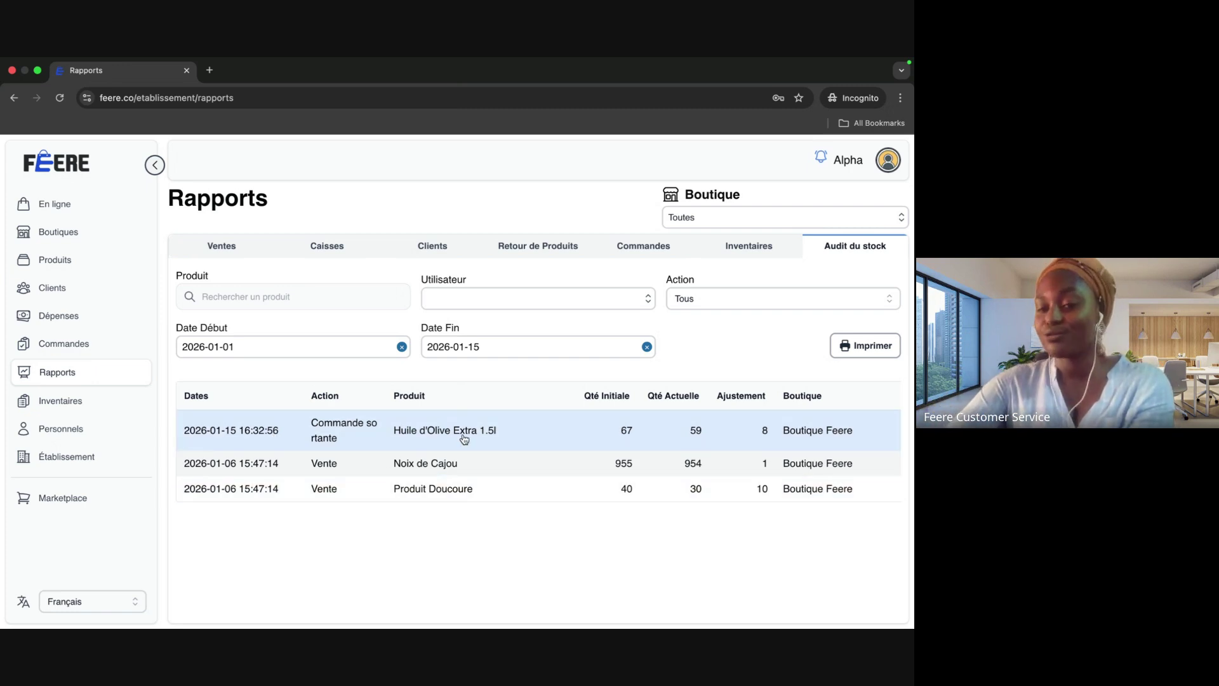
pyautogui.hscroll(3, 464, 440)
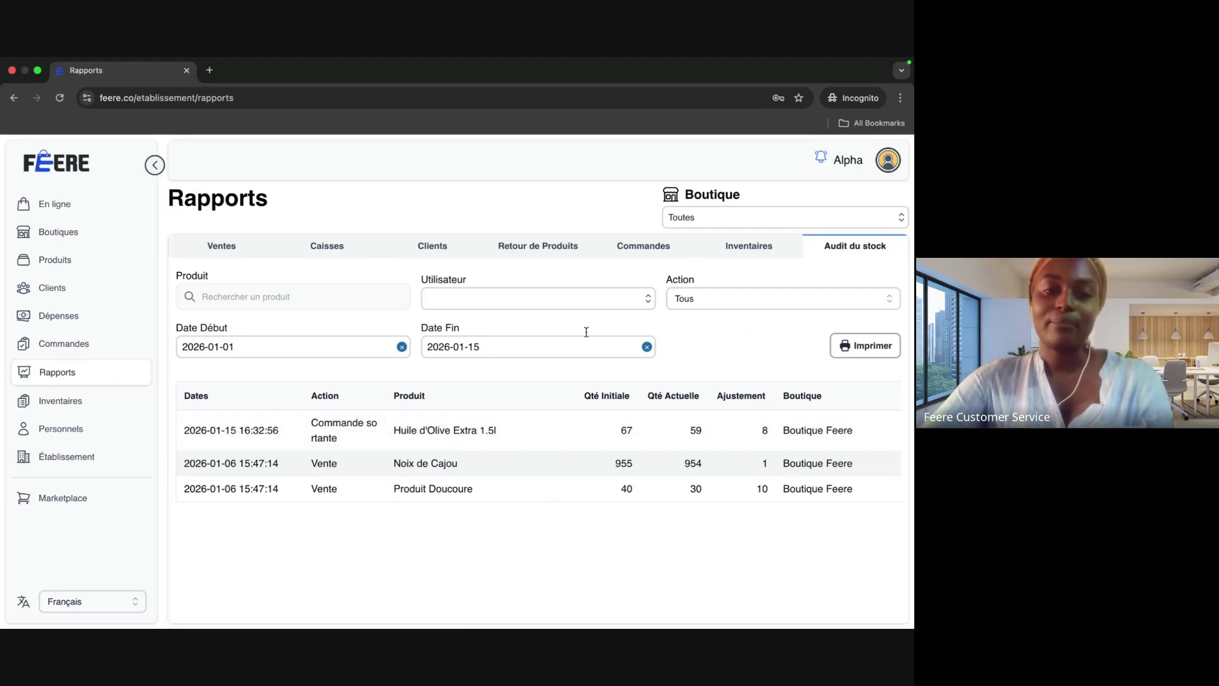
# Step: Visit the Inventaires and Personnels pages, then switch to the other window's Produits catalogue
pyautogui.click(79, 406)
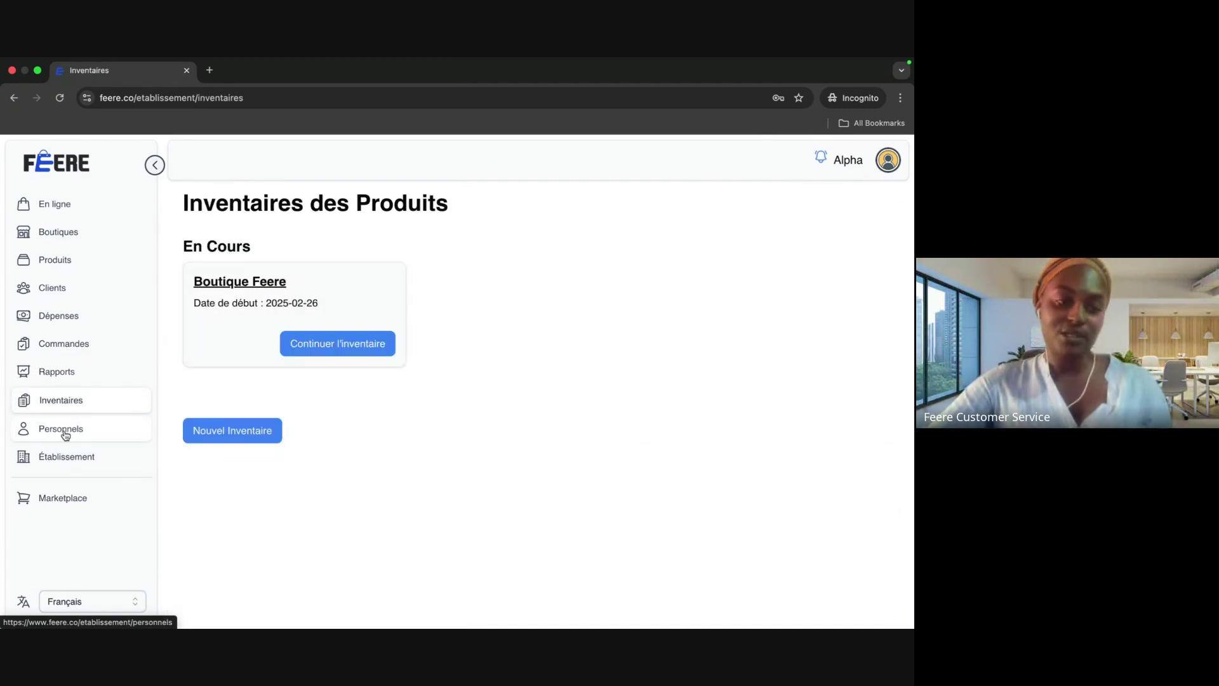
pyautogui.click(65, 431)
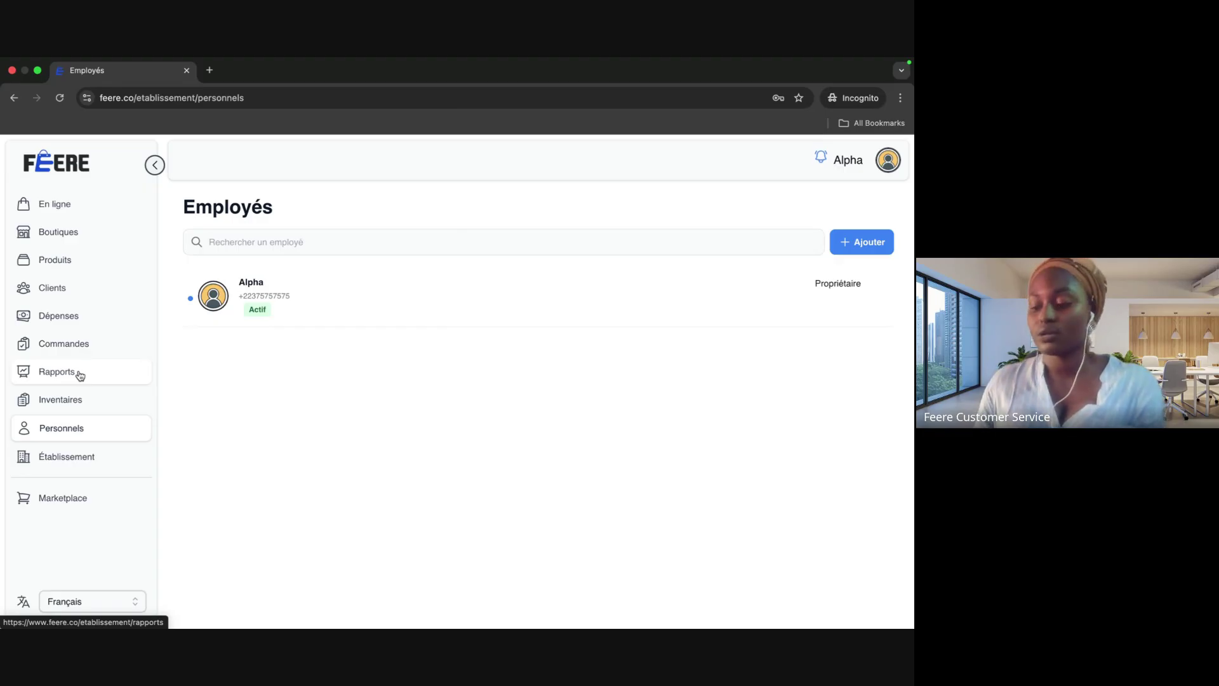
pyautogui.hotkey('ctrl', 'Right')
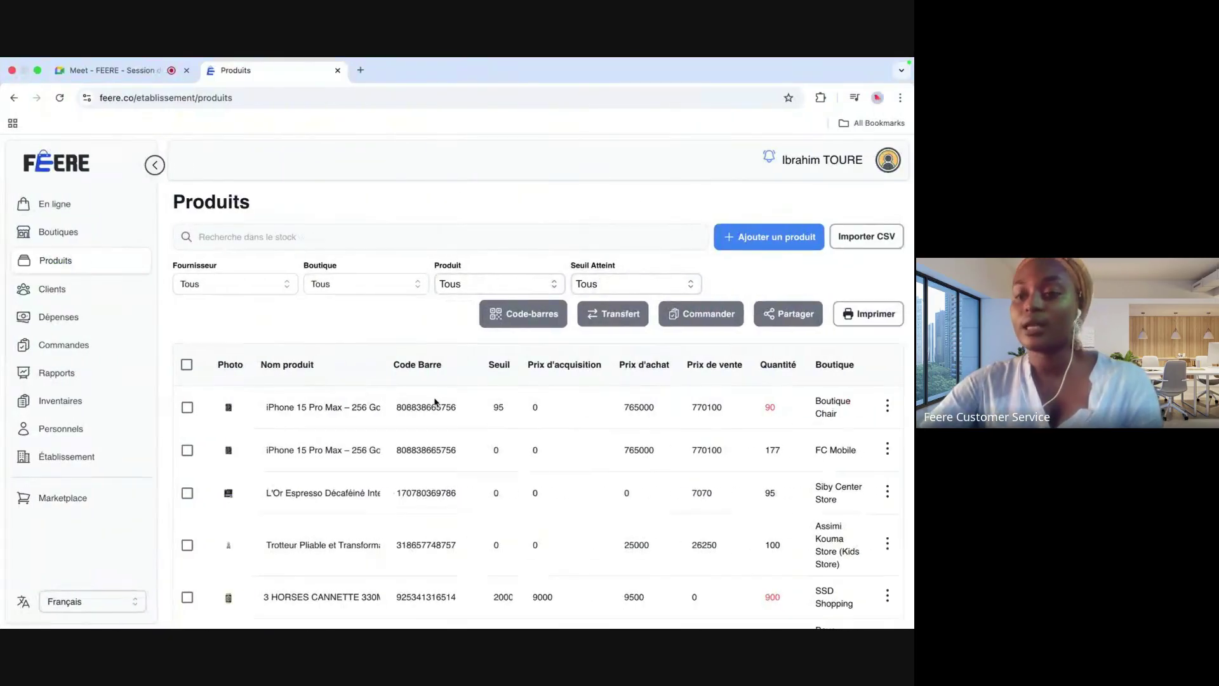
# Step: Start deactivating the first employee on the staff list, then cancel to keep them active
pyautogui.click(61, 428)
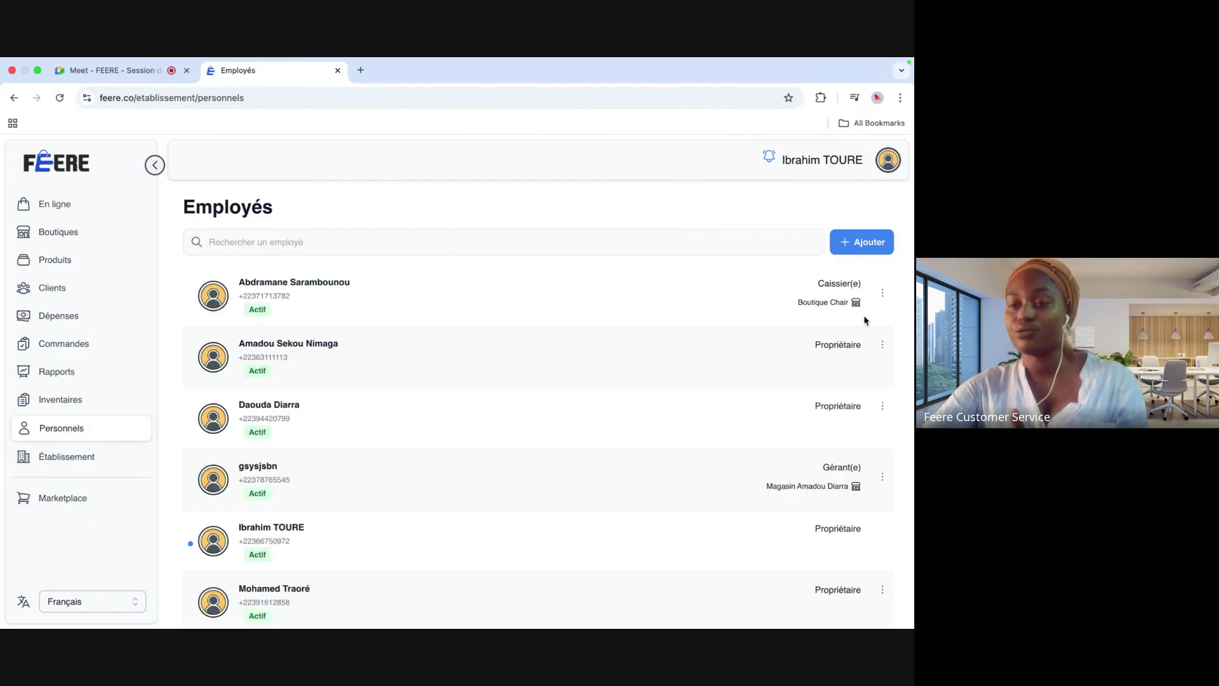
pyautogui.click(882, 293)
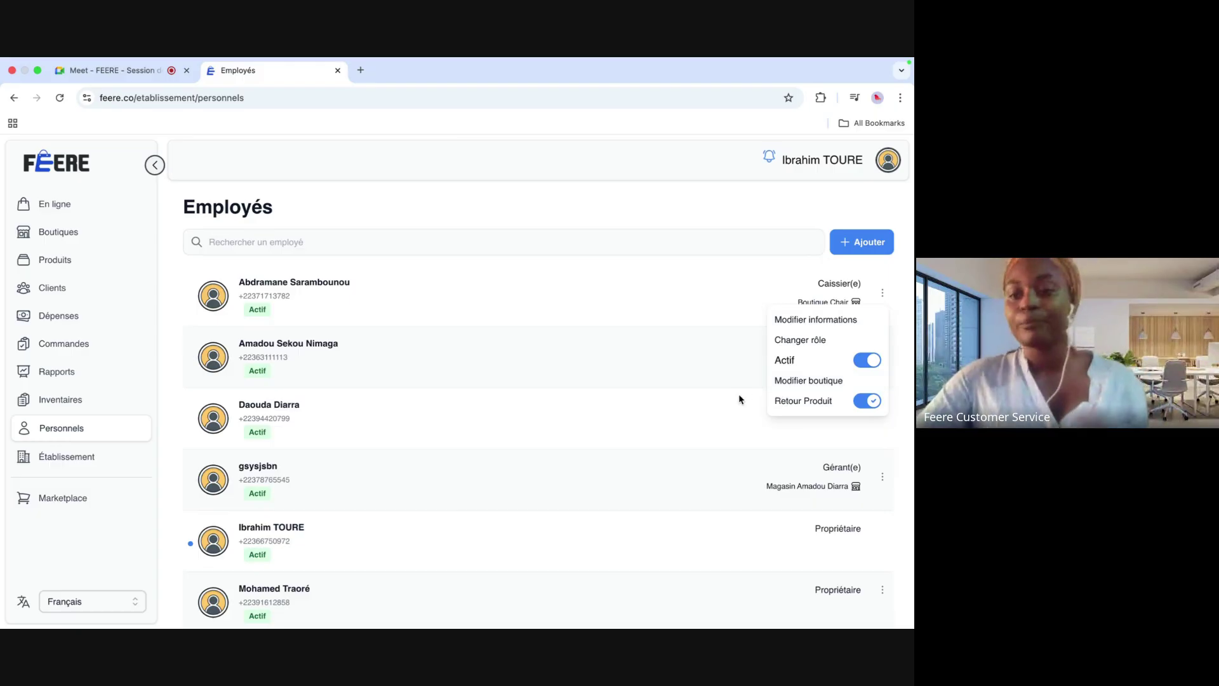
pyautogui.click(820, 285)
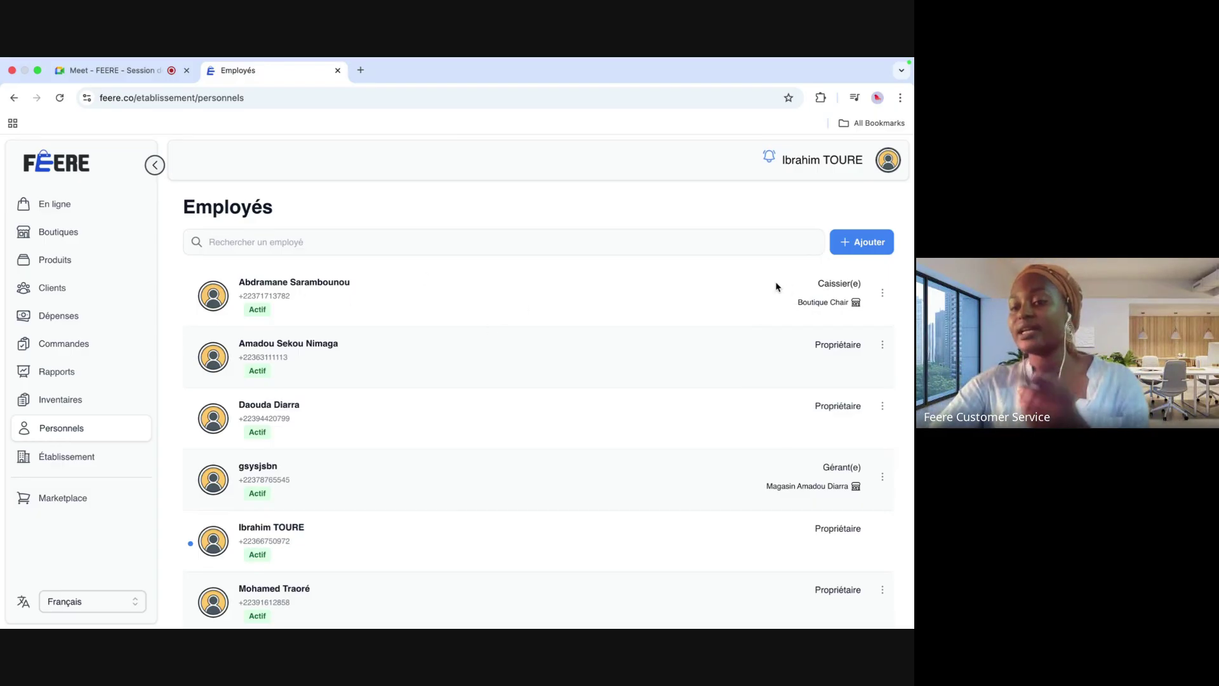
pyautogui.click(882, 292)
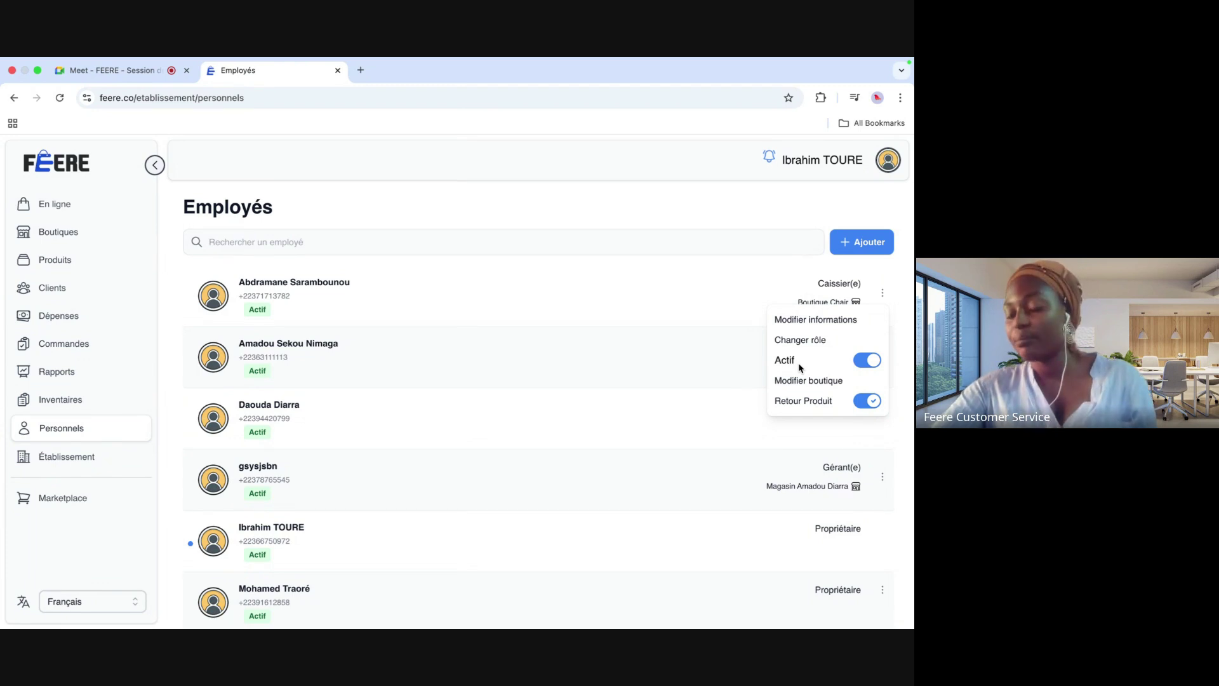
pyautogui.click(863, 361)
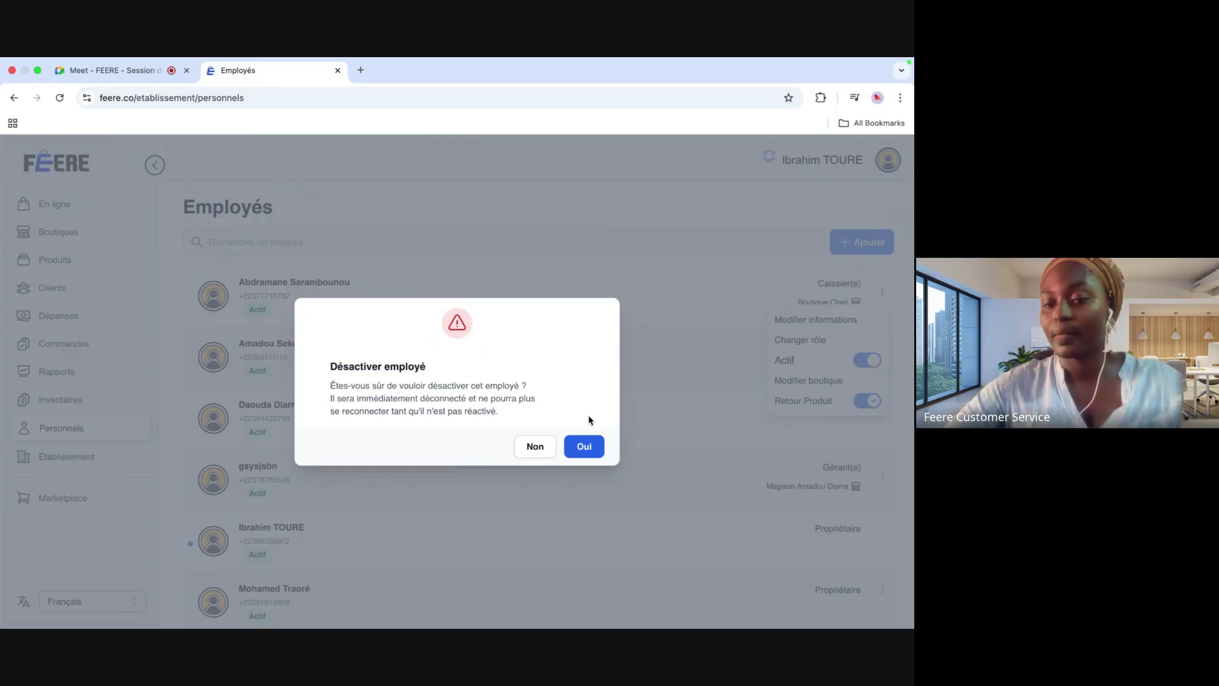
pyautogui.click(535, 448)
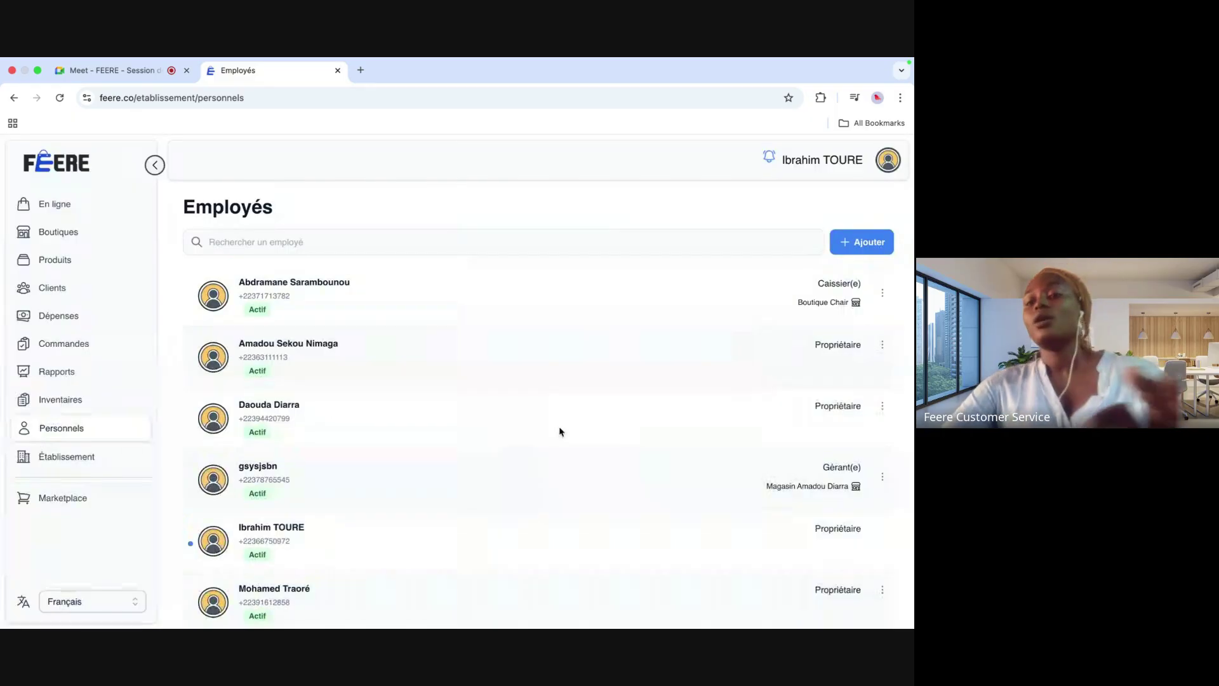
# Step: Try changing the first employee's role to Gérant(e) and their boutique, abandoning both changes
pyautogui.click(882, 293)
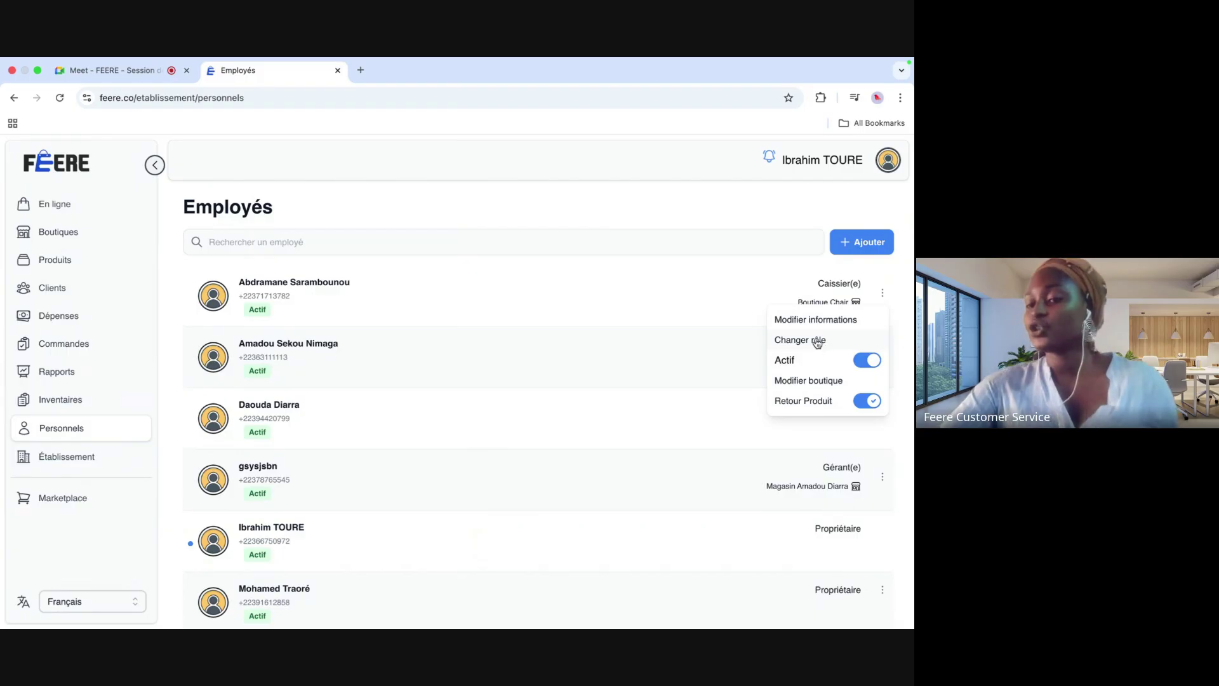
pyautogui.click(817, 341)
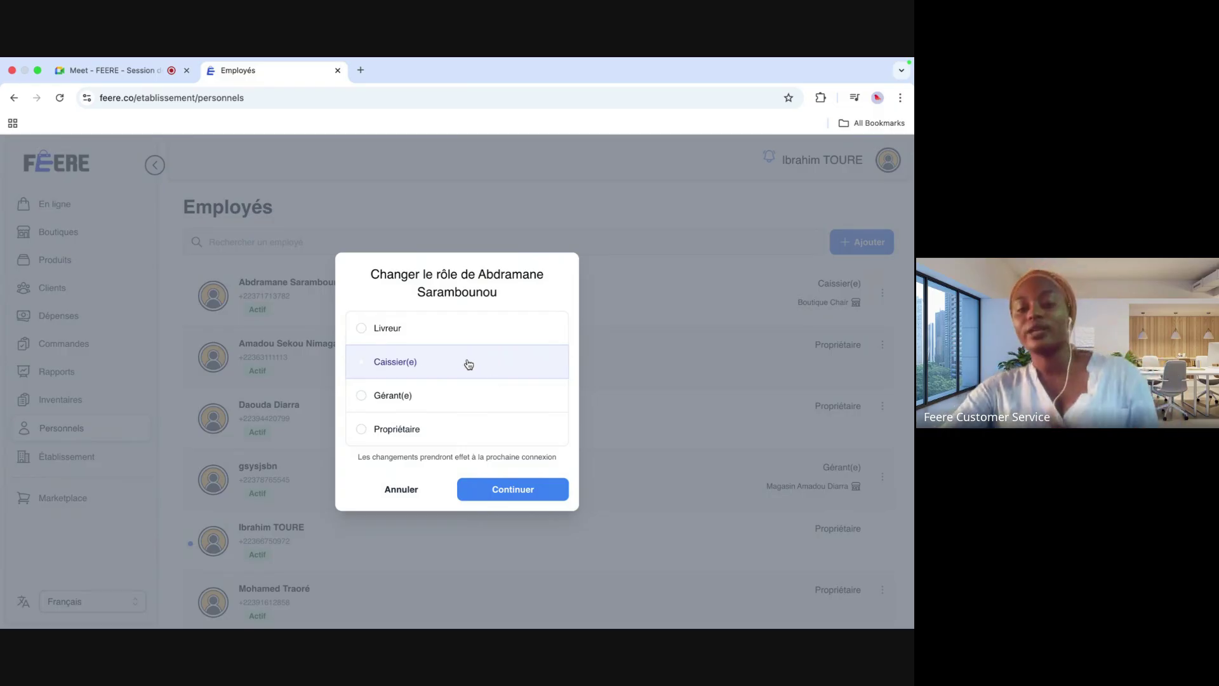
pyautogui.click(360, 402)
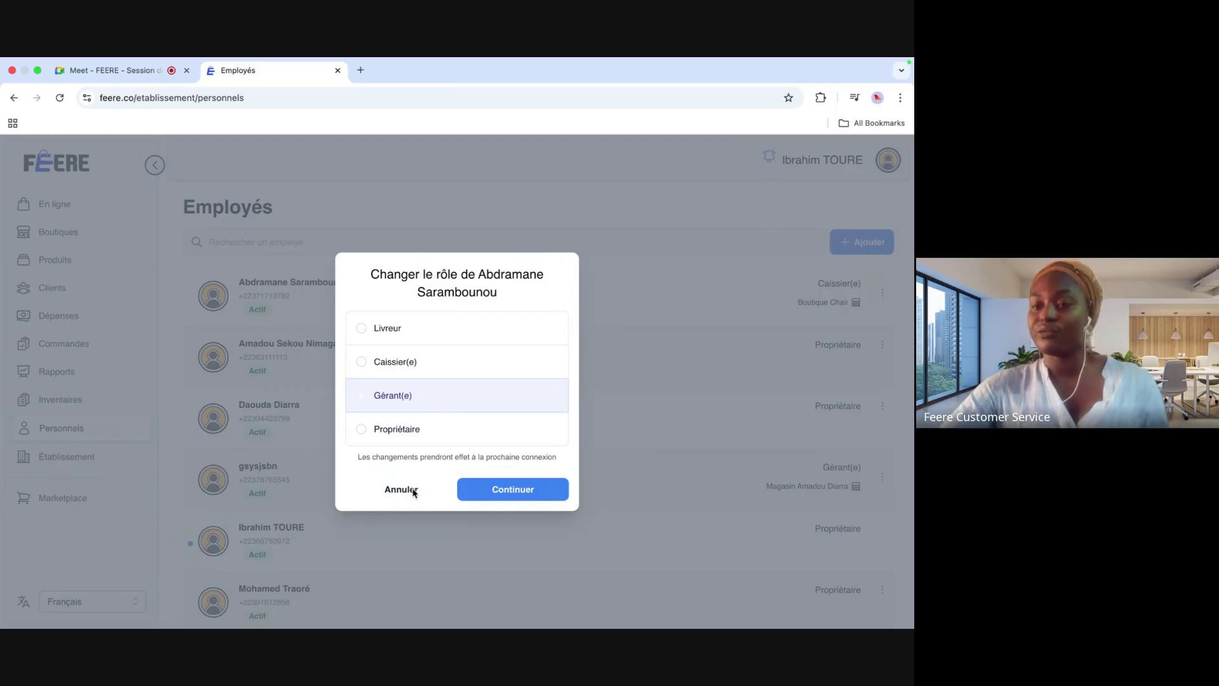
pyautogui.click(411, 491)
pyautogui.click(884, 293)
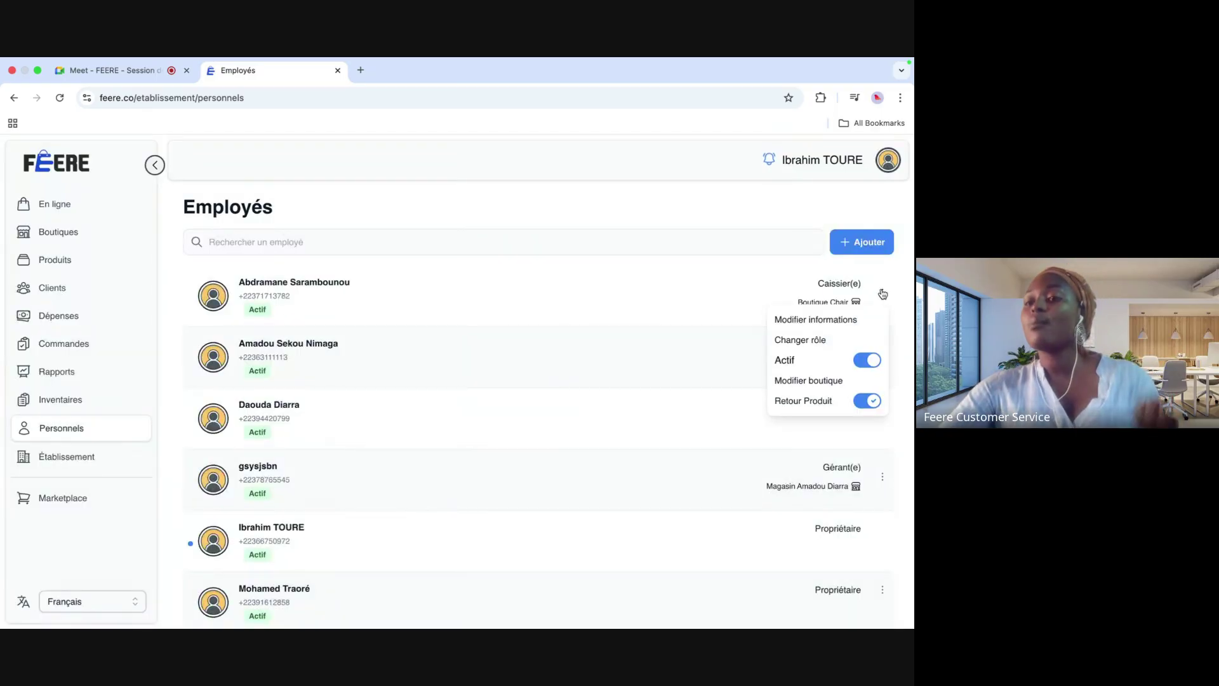
pyautogui.click(793, 385)
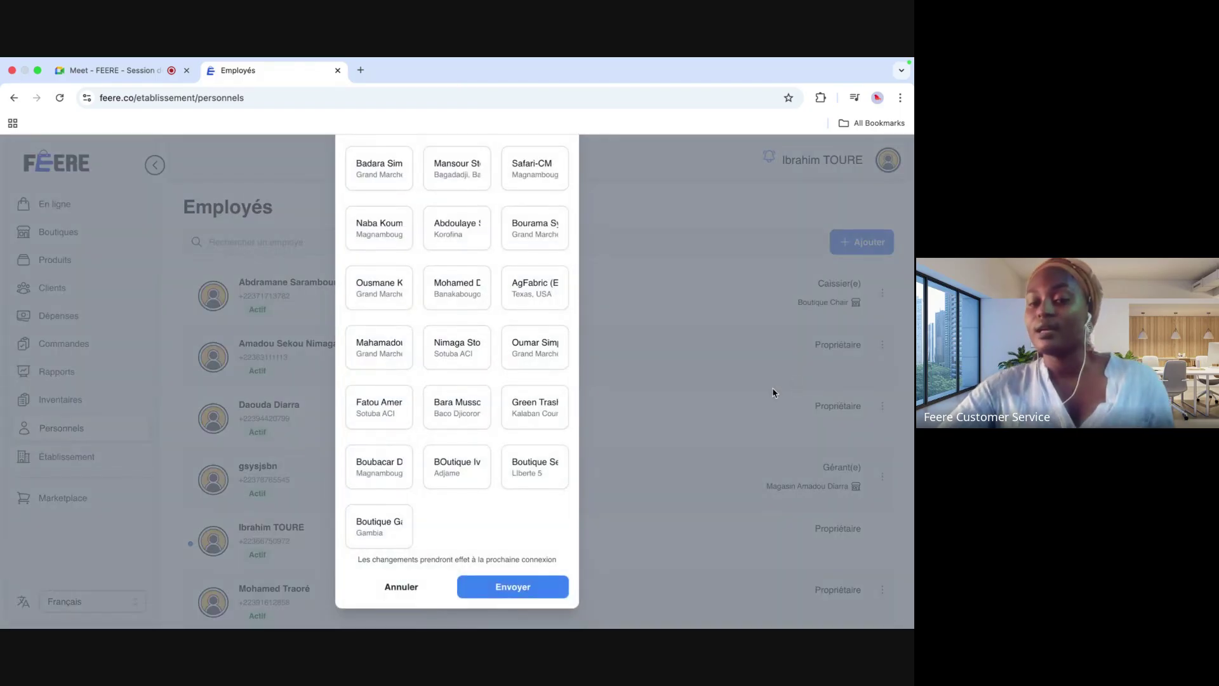
pyautogui.click(398, 588)
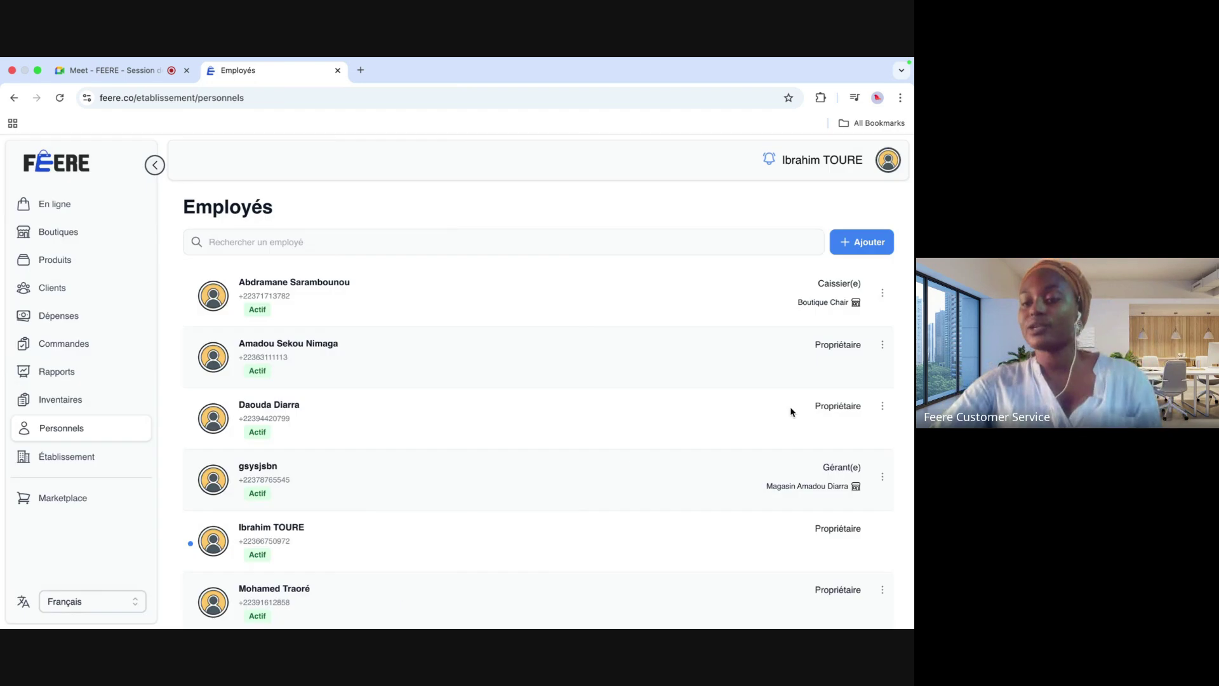
# Step: Switch Retour Produit off for the first employee
pyautogui.click(880, 292)
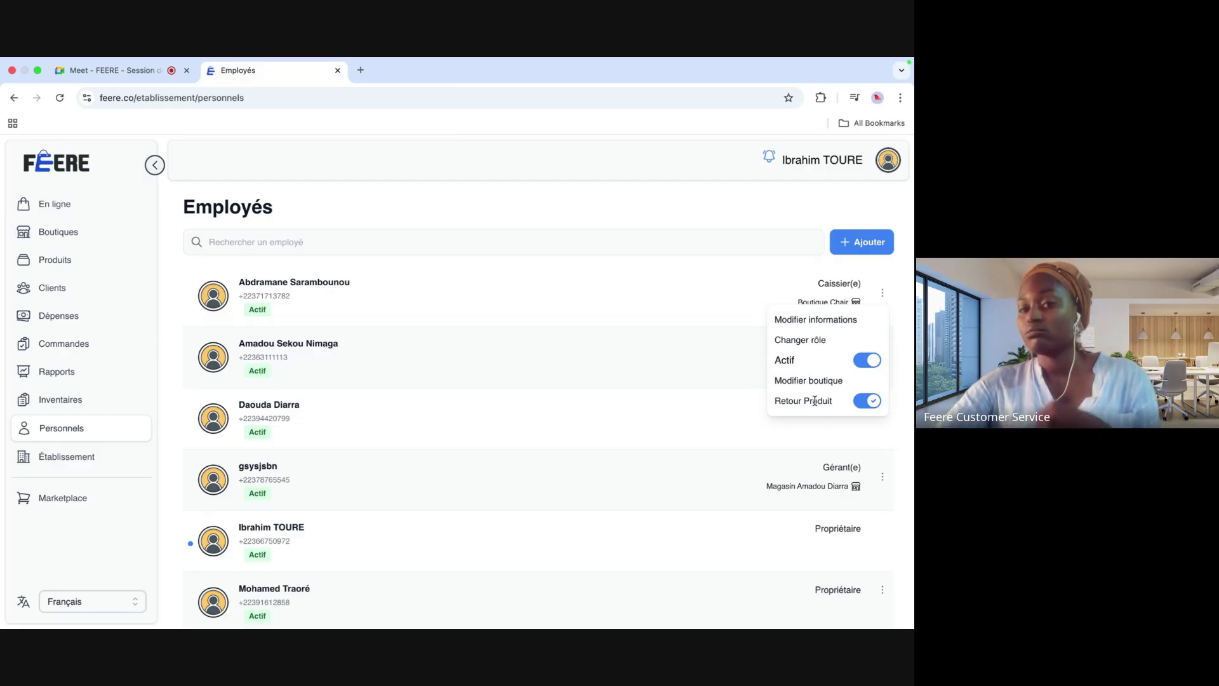
pyautogui.click(869, 403)
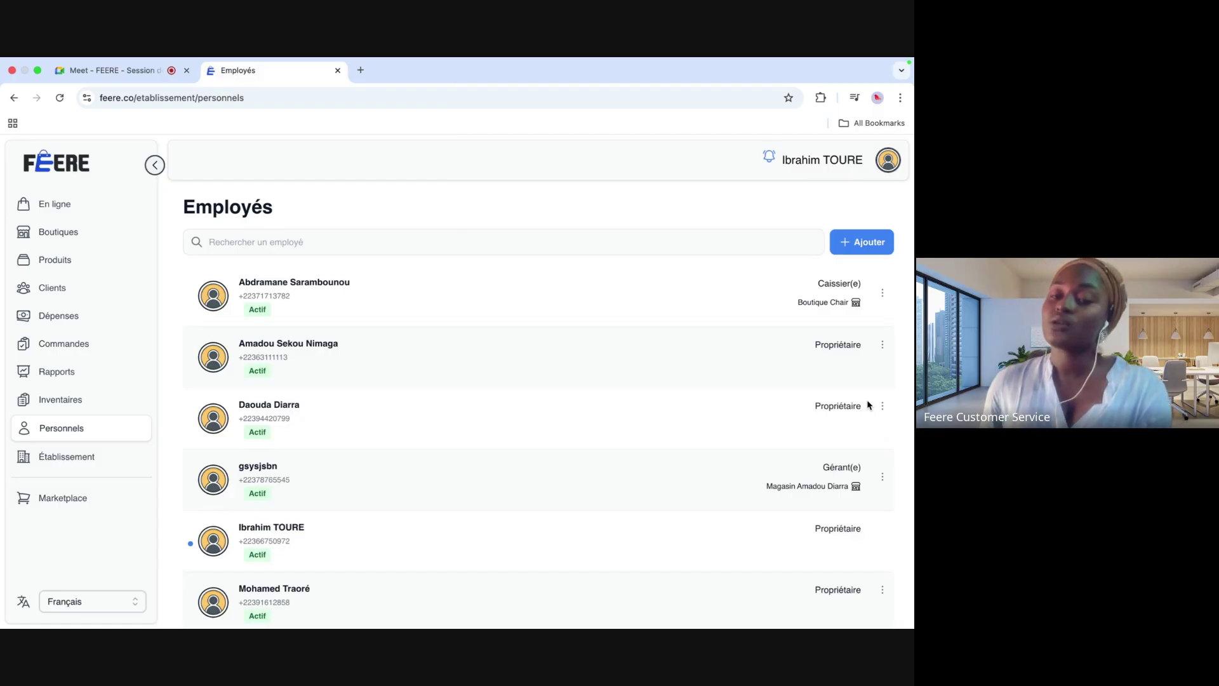
pyautogui.scroll(-2, 869, 405)
pyautogui.scroll(2, 868, 405)
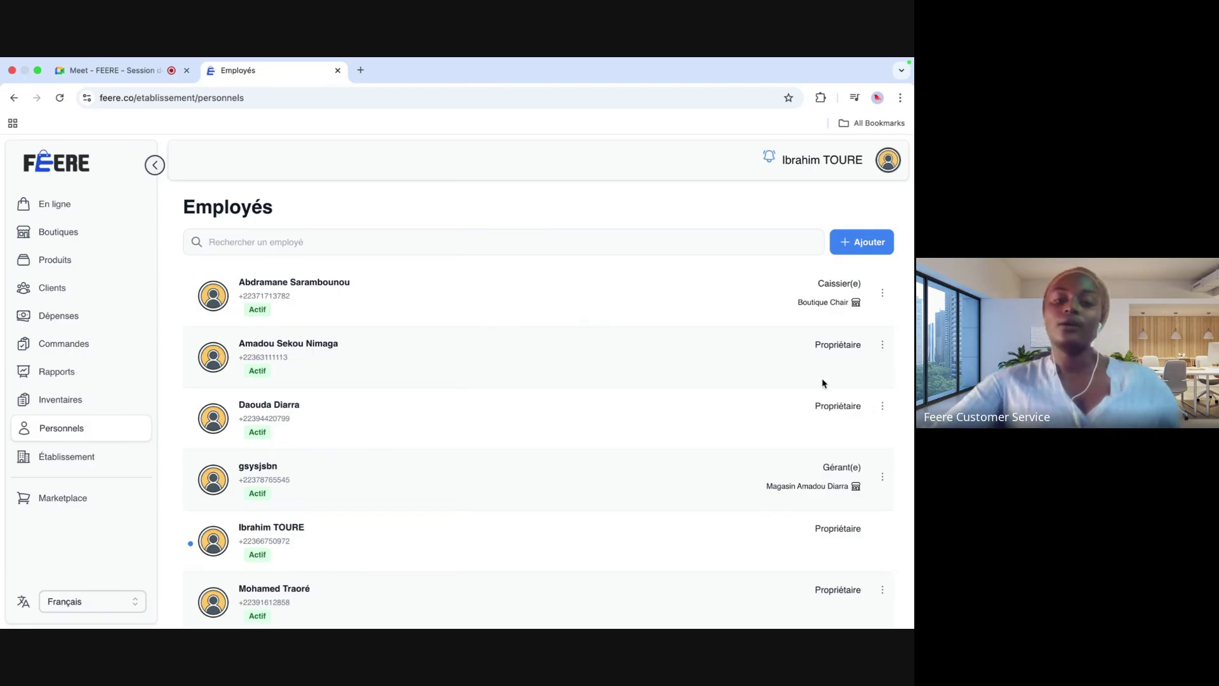
# Step: Make Mon Etablissement editable, cancel choosing a logo file, then go to Marketplace
pyautogui.click(68, 457)
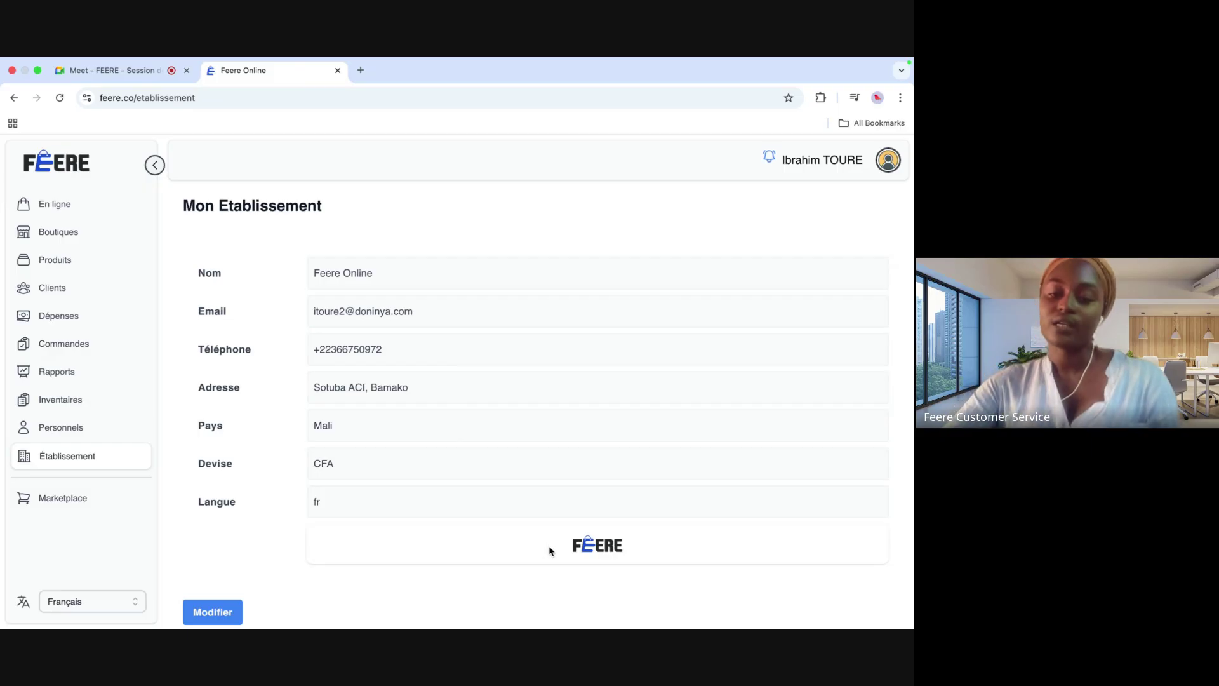
pyautogui.click(204, 616)
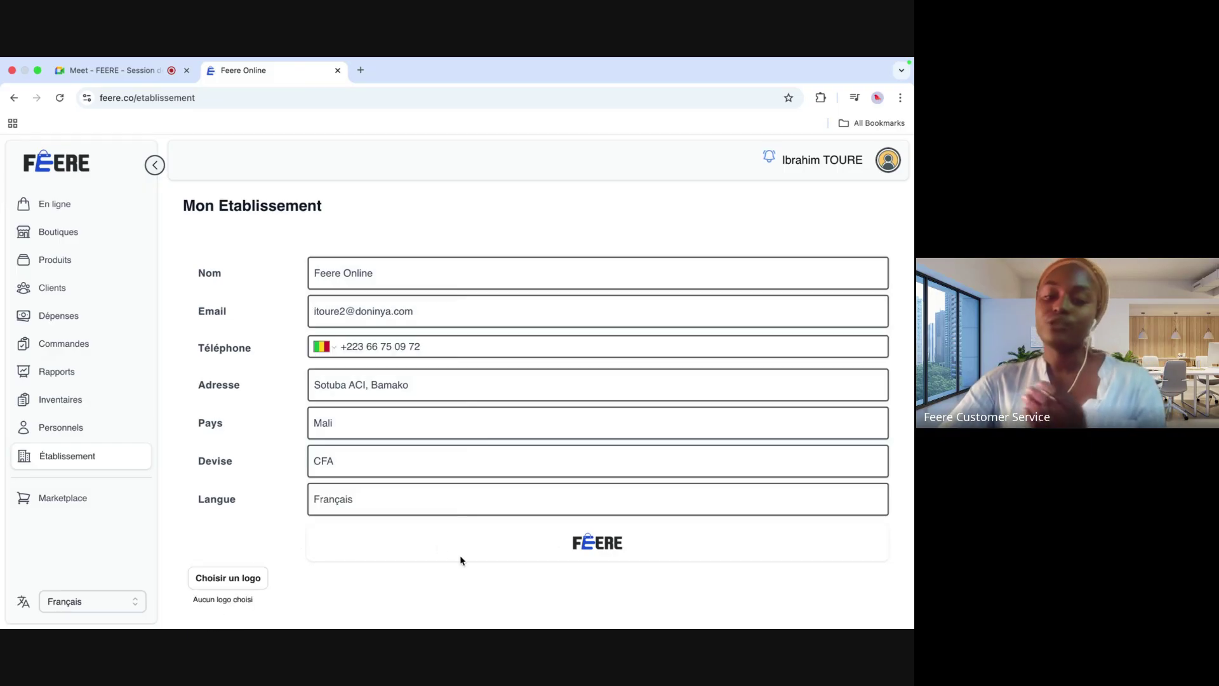
pyautogui.click(248, 578)
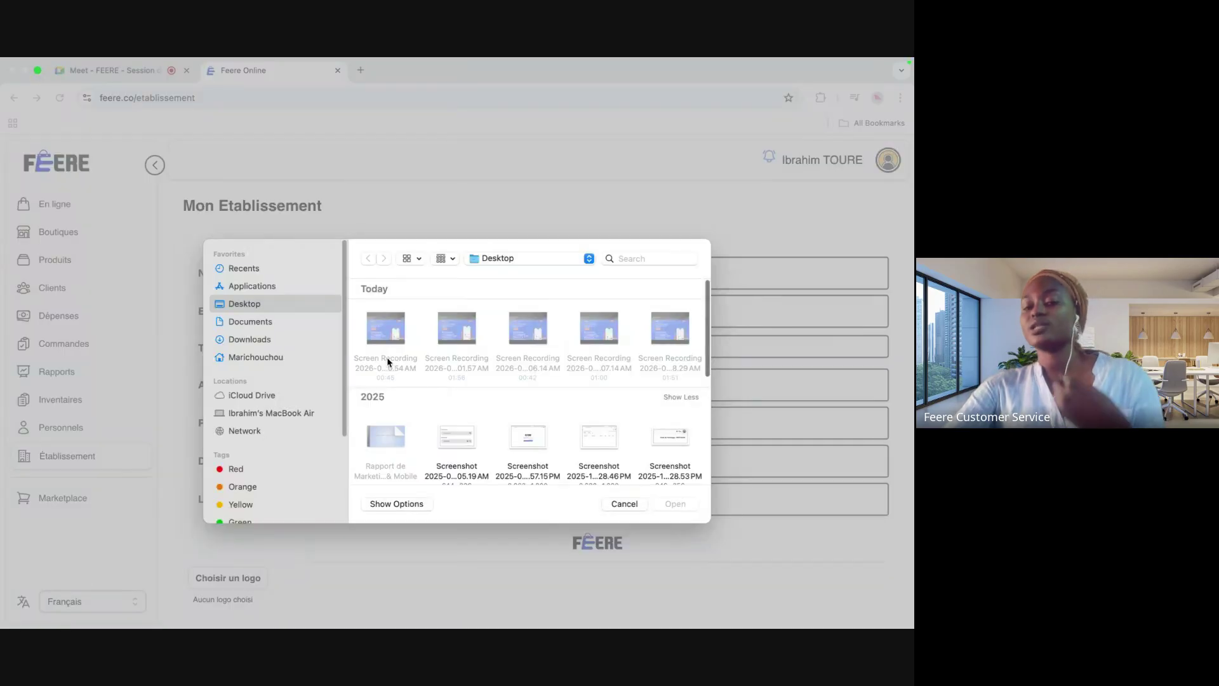
pyautogui.click(624, 503)
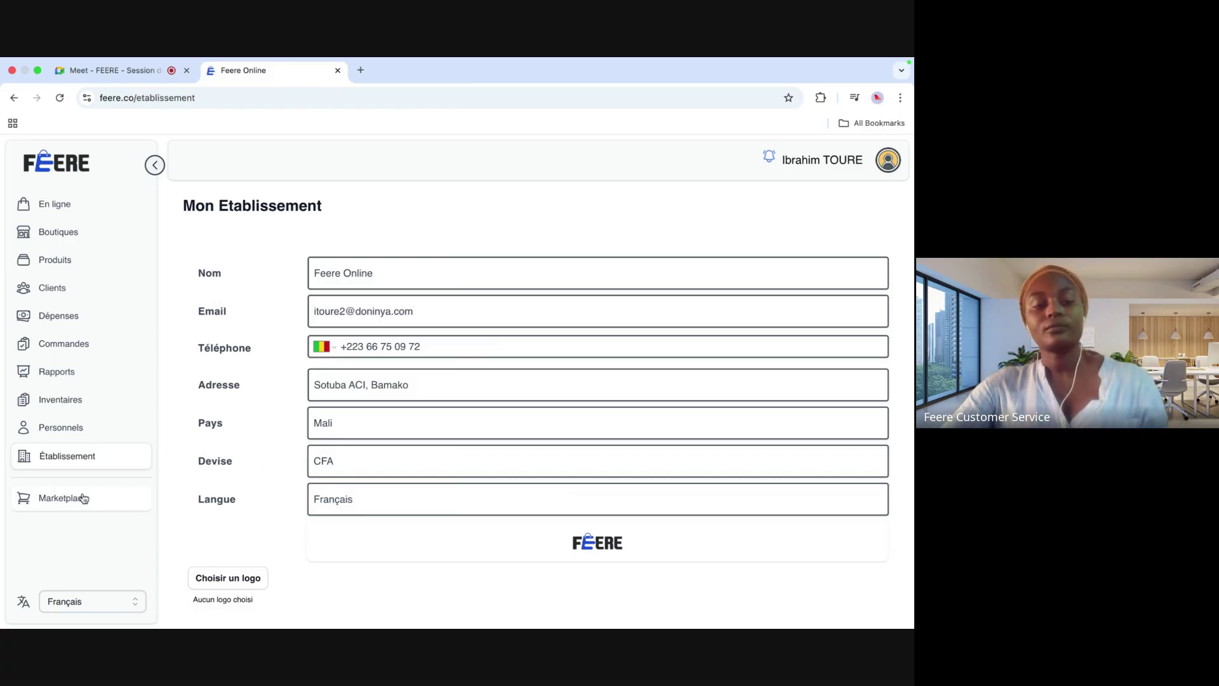
pyautogui.click(63, 500)
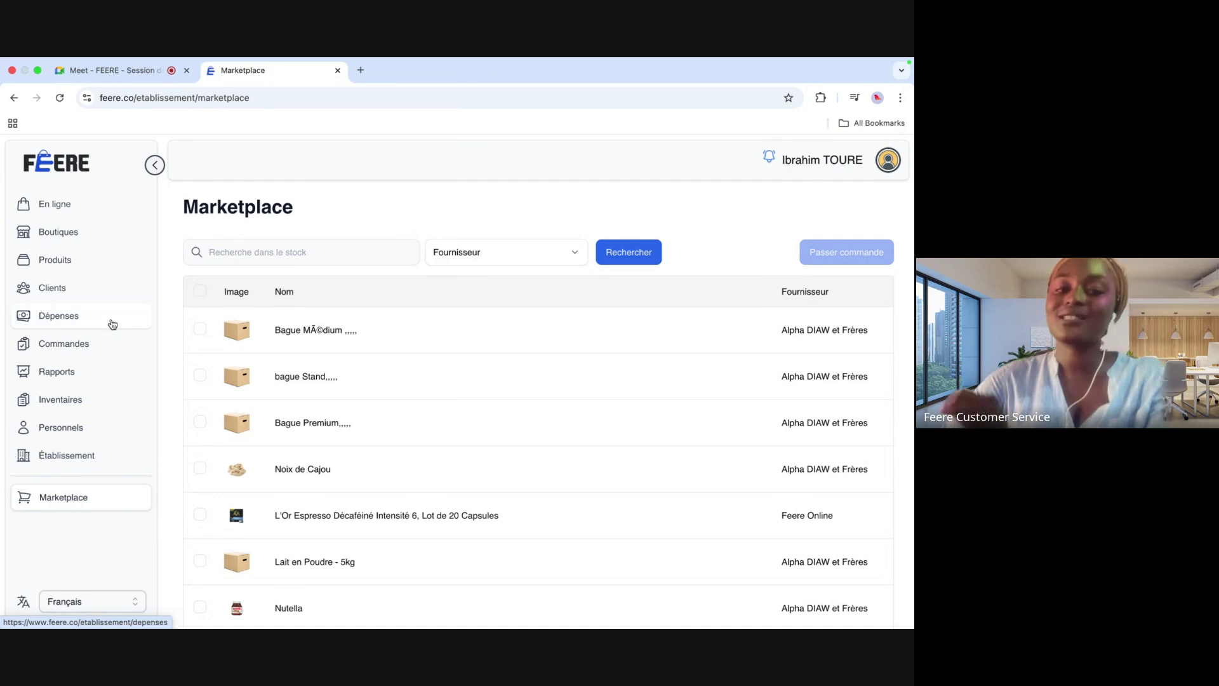
# Step: Preview a supplier order for the first two ring products, including bague Stand, without placing it
pyautogui.click(199, 331)
pyautogui.click(199, 377)
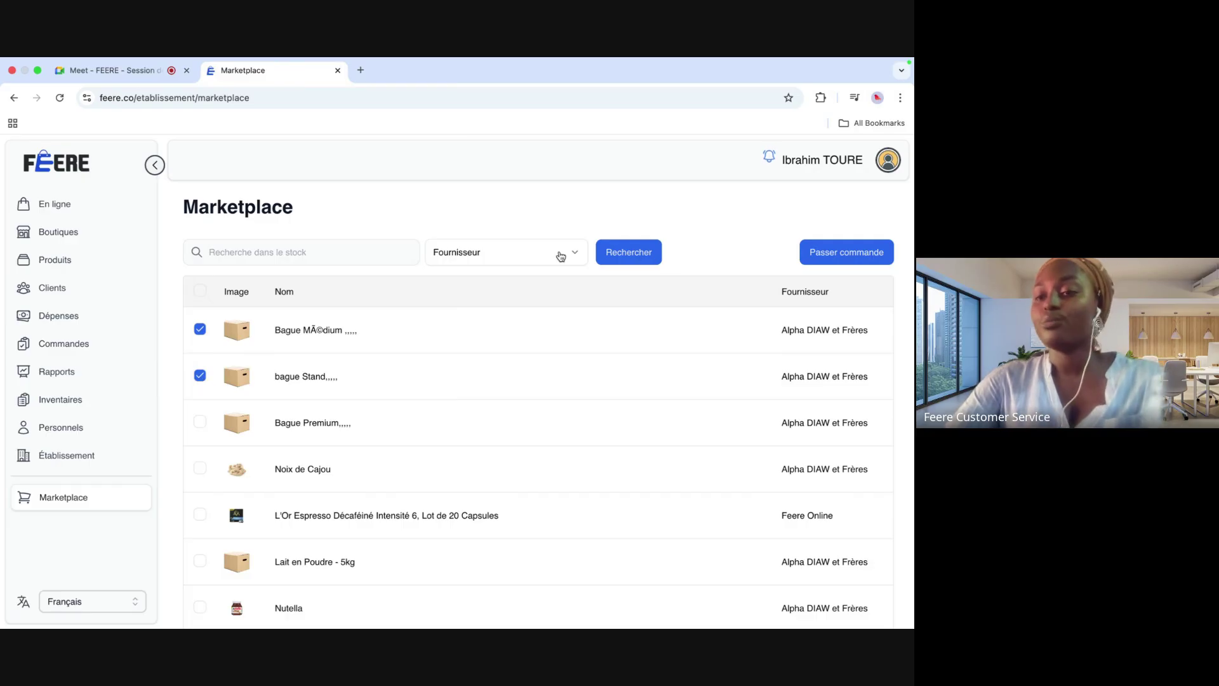
pyautogui.click(823, 249)
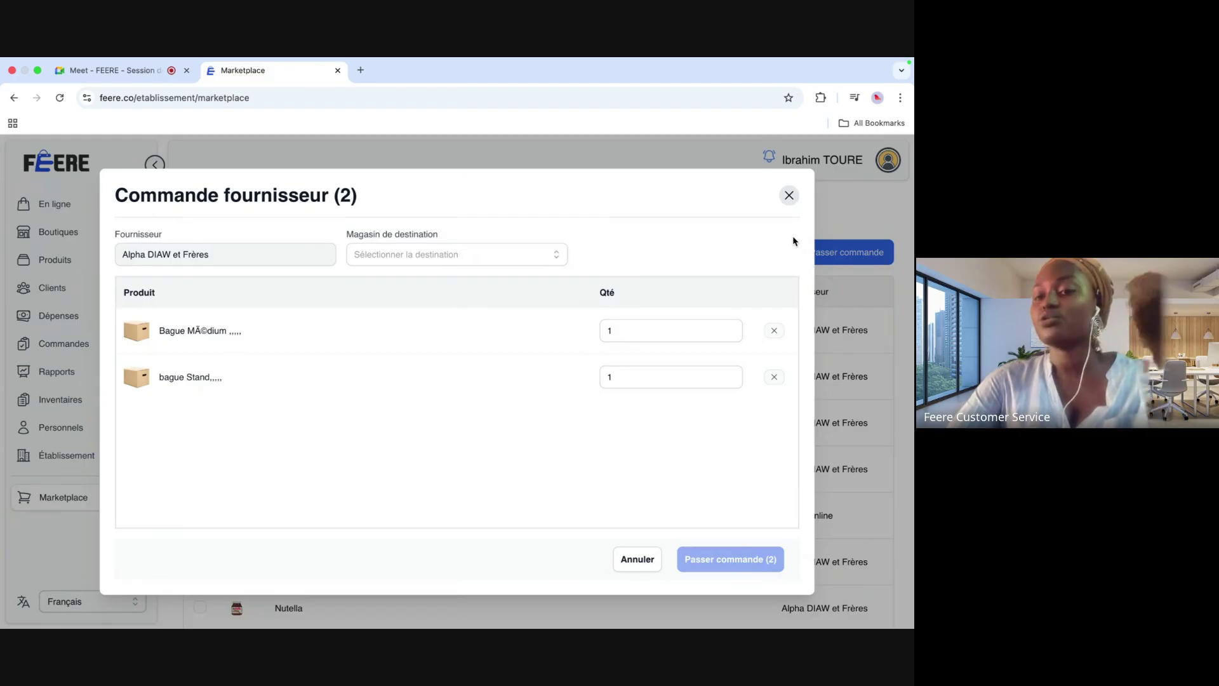
pyautogui.click(789, 196)
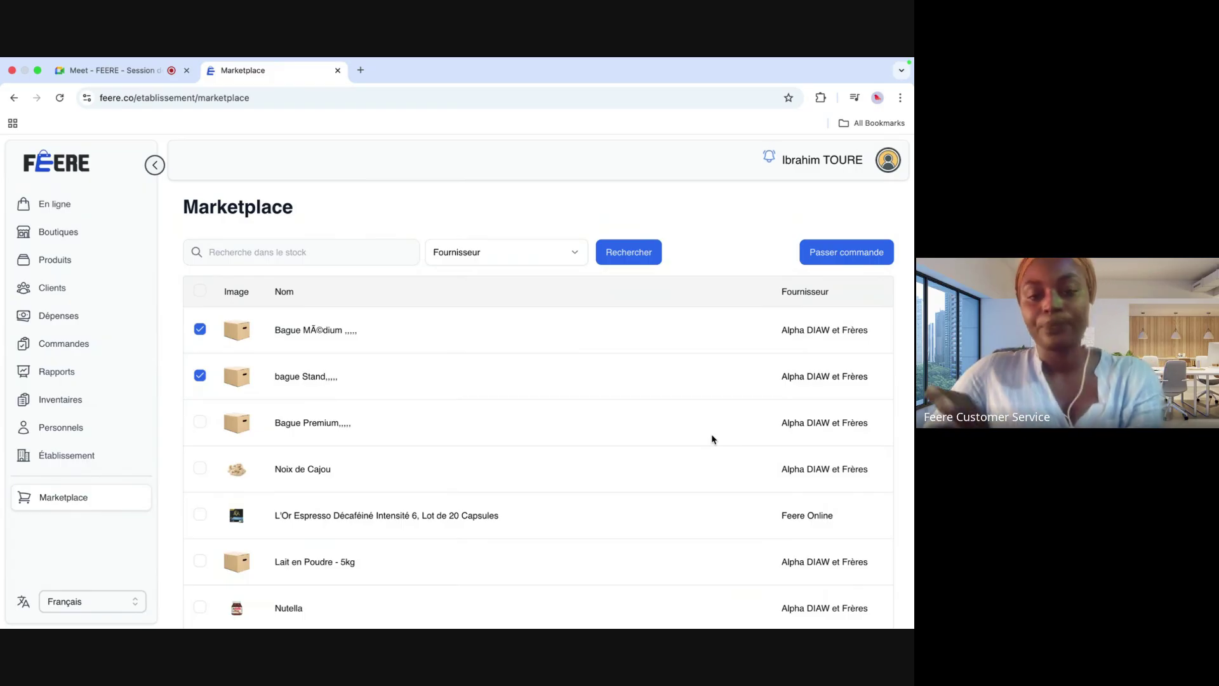
# Step: Keep the interface language in Français and return to the Boutiques et Magasins dashboard
pyautogui.click(135, 600)
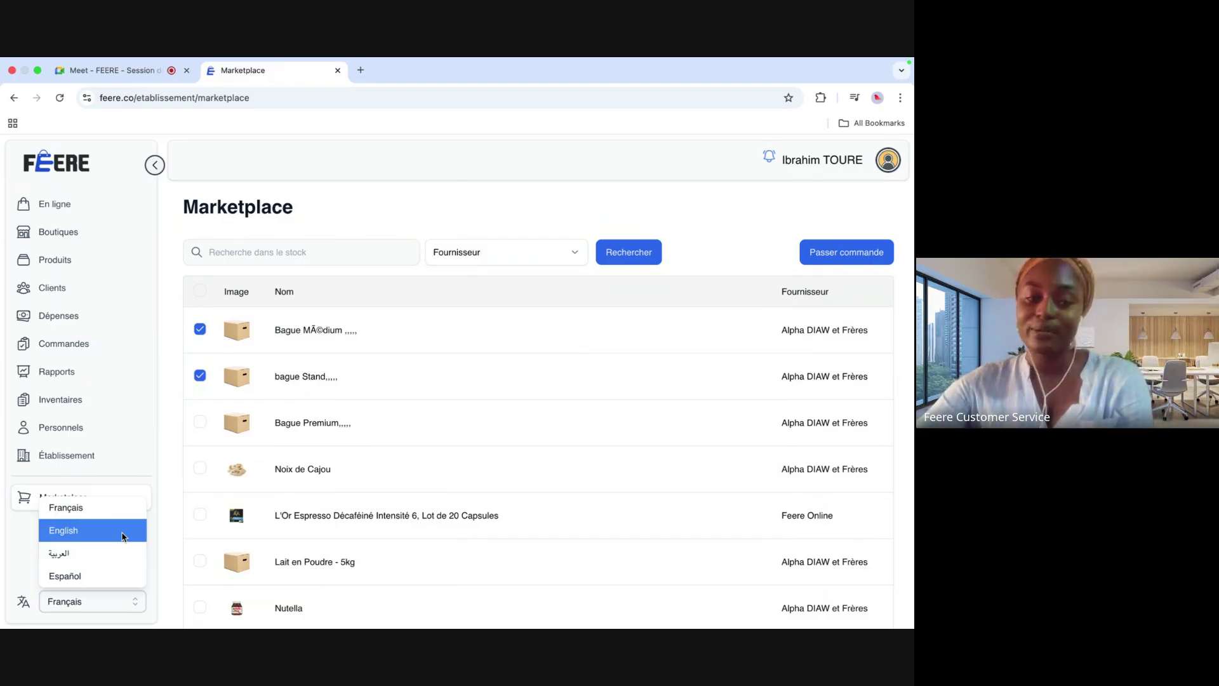
pyautogui.click(28, 556)
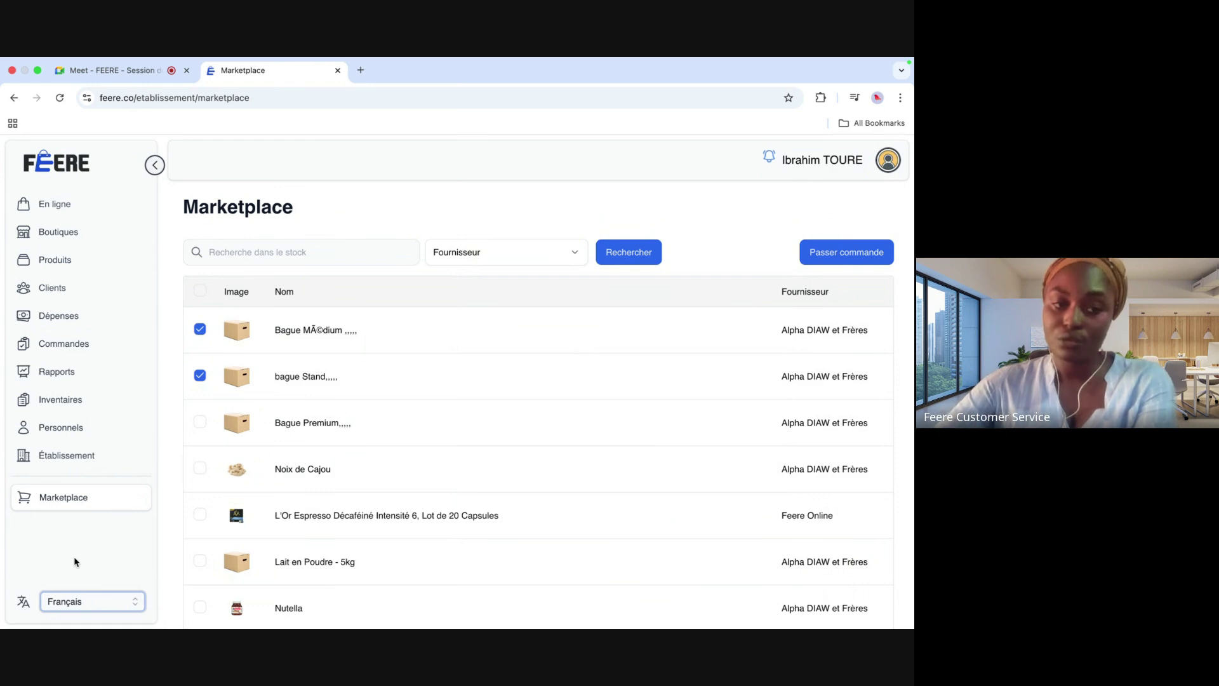
pyautogui.click(61, 167)
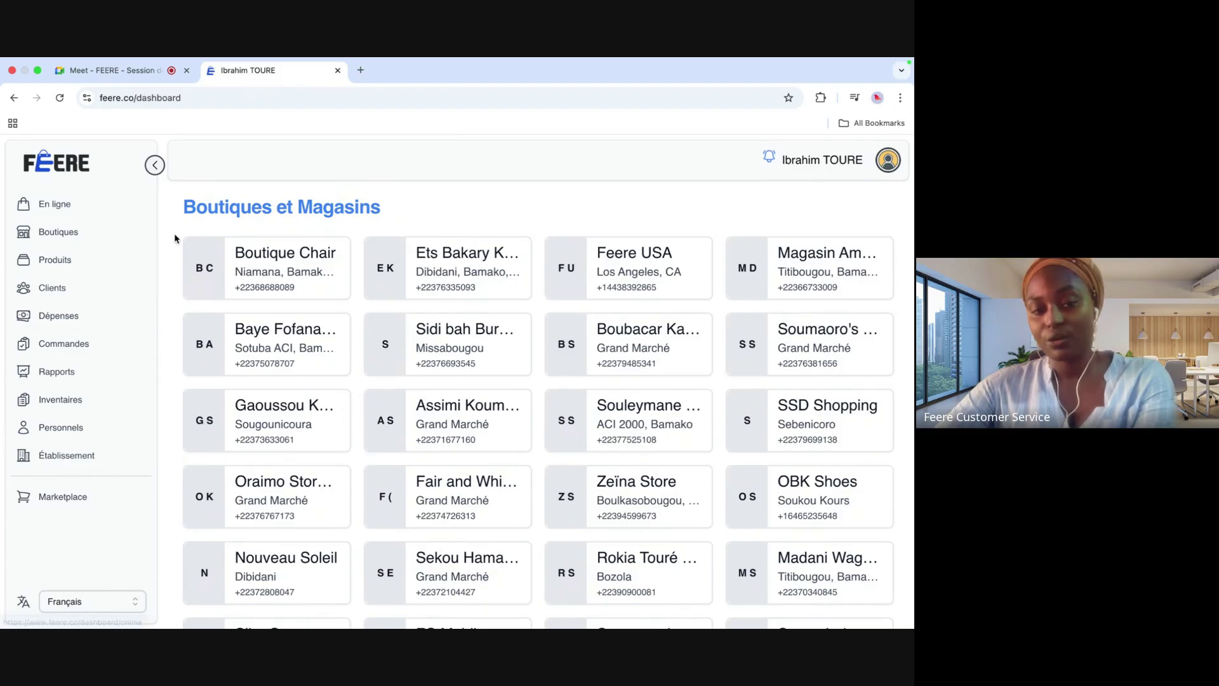
pyautogui.click(207, 345)
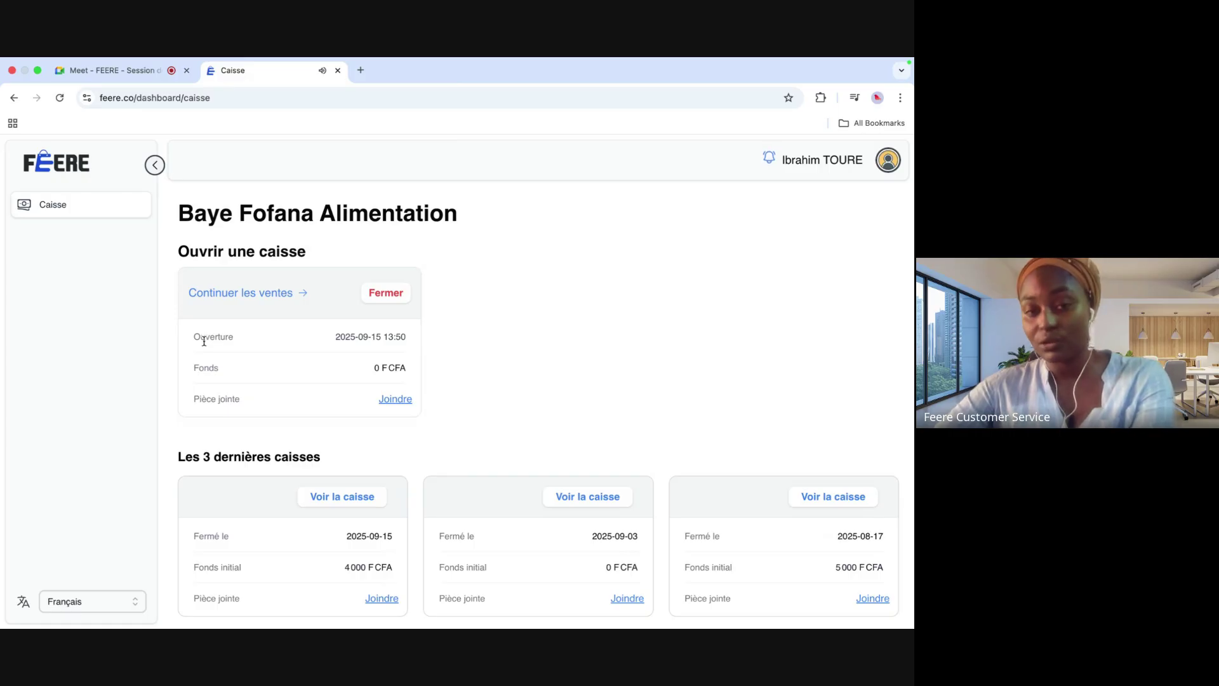
pyautogui.scroll(-1, 300, 403)
pyautogui.scroll(1, 300, 403)
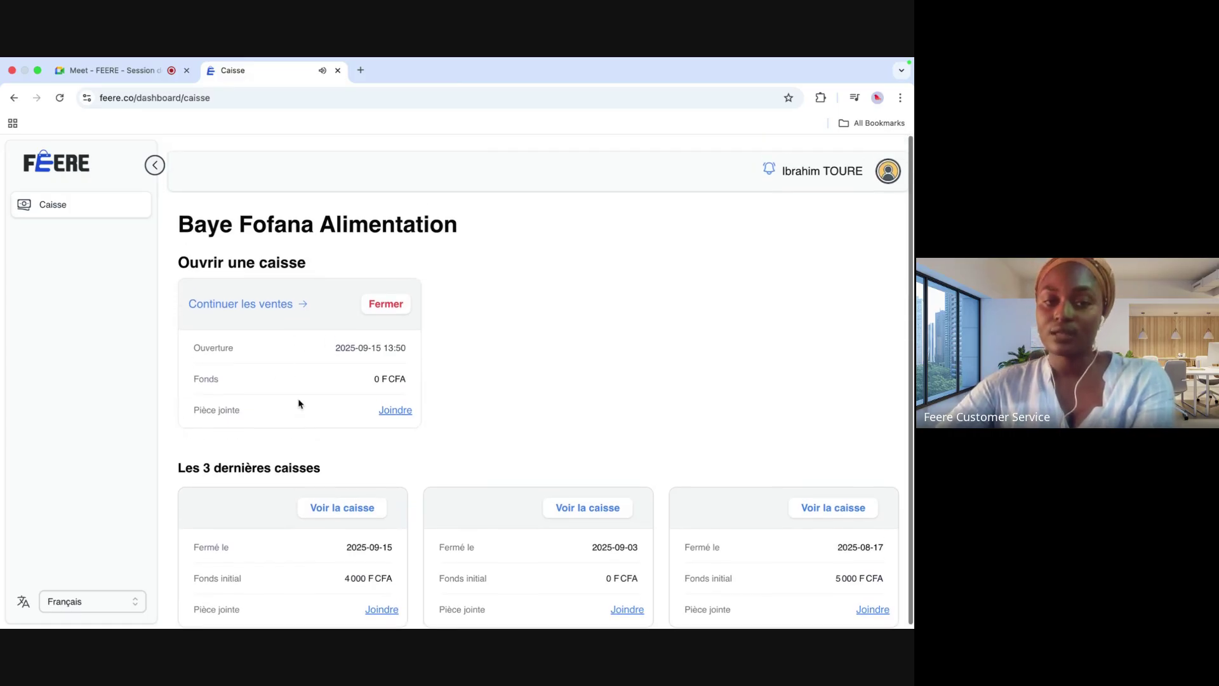
pyautogui.click(254, 295)
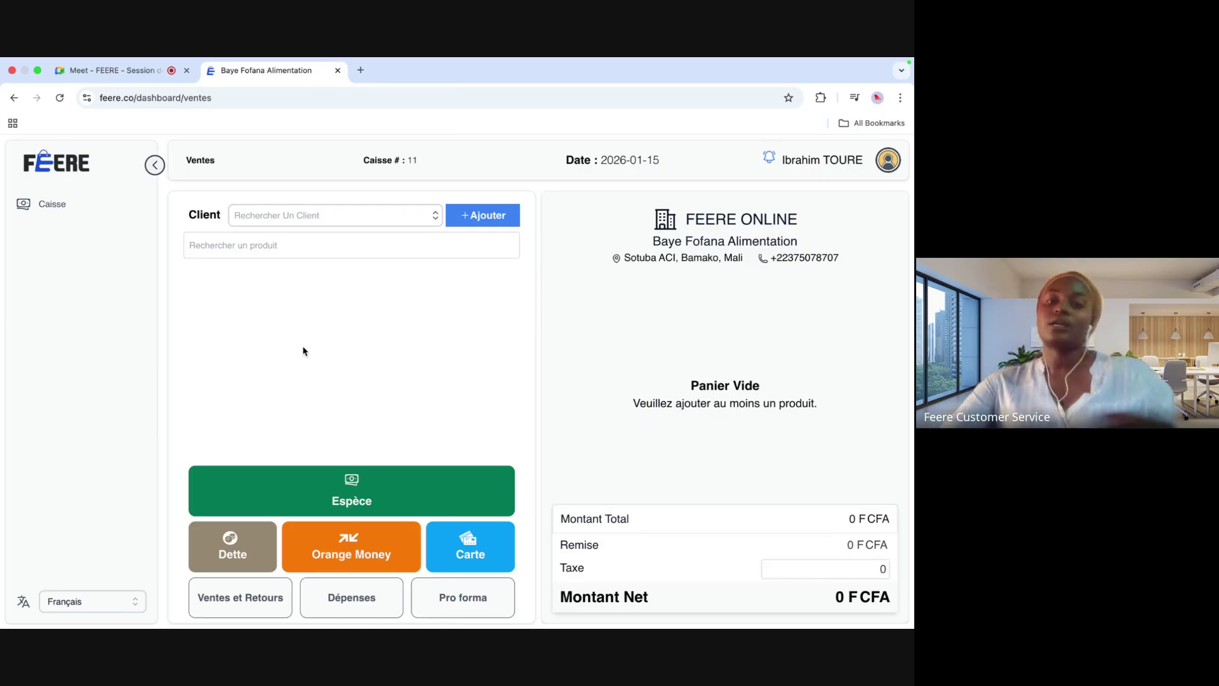
# Step: Add 10 CIAO 5l - 4 pièces to the cart with a per-unit discount
pyautogui.click(309, 213)
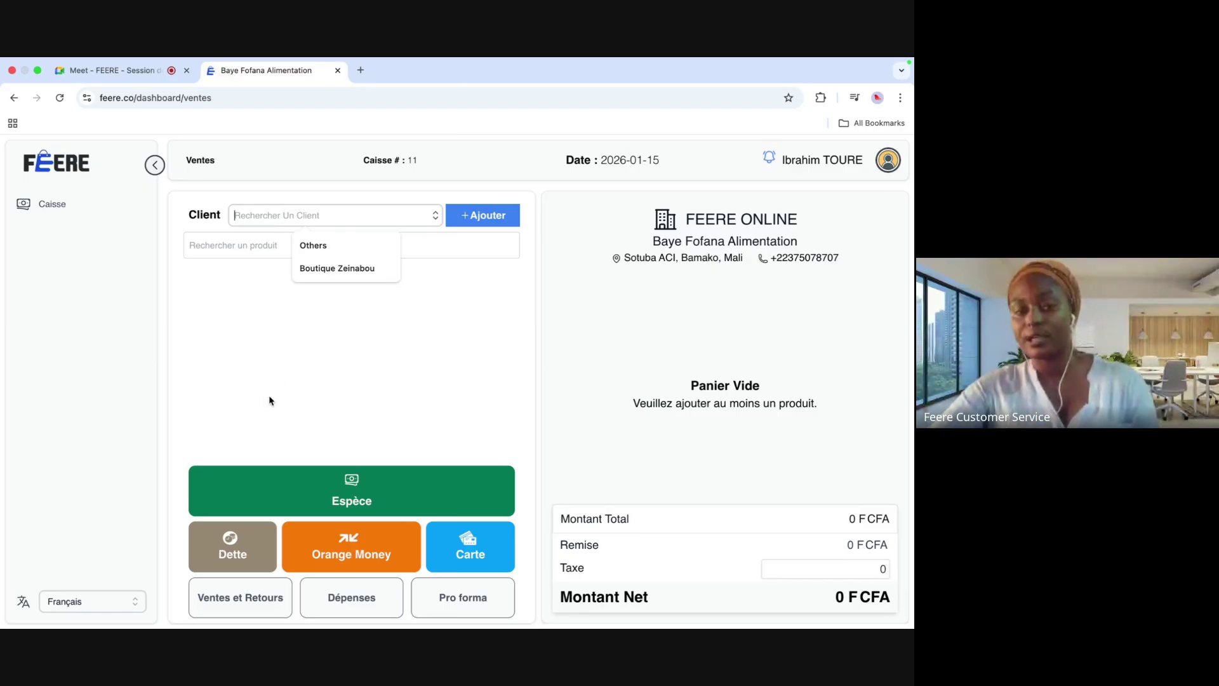
pyautogui.click(263, 246)
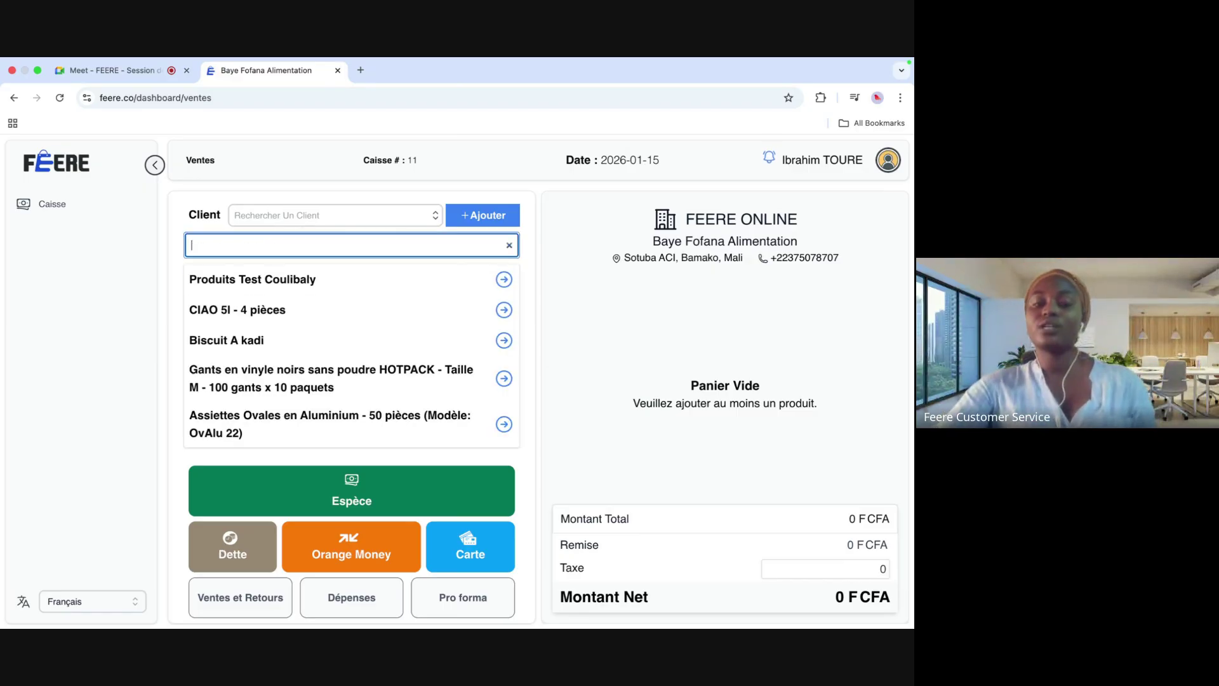
pyautogui.click(246, 311)
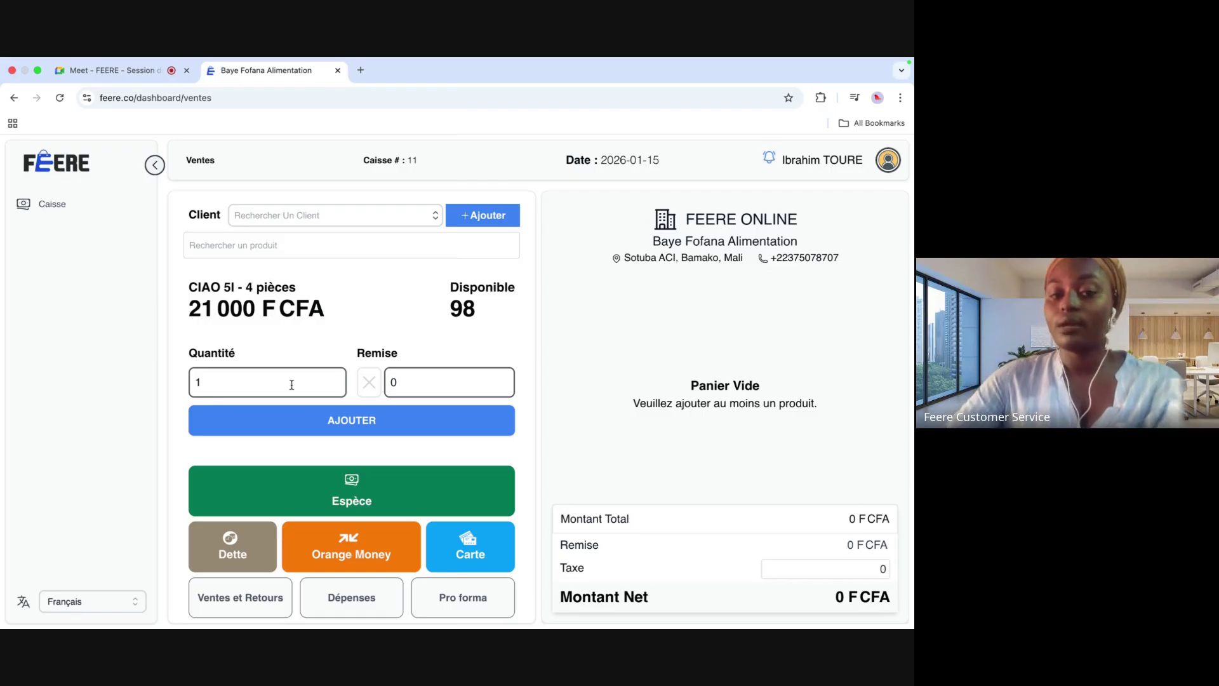
pyautogui.click(250, 378)
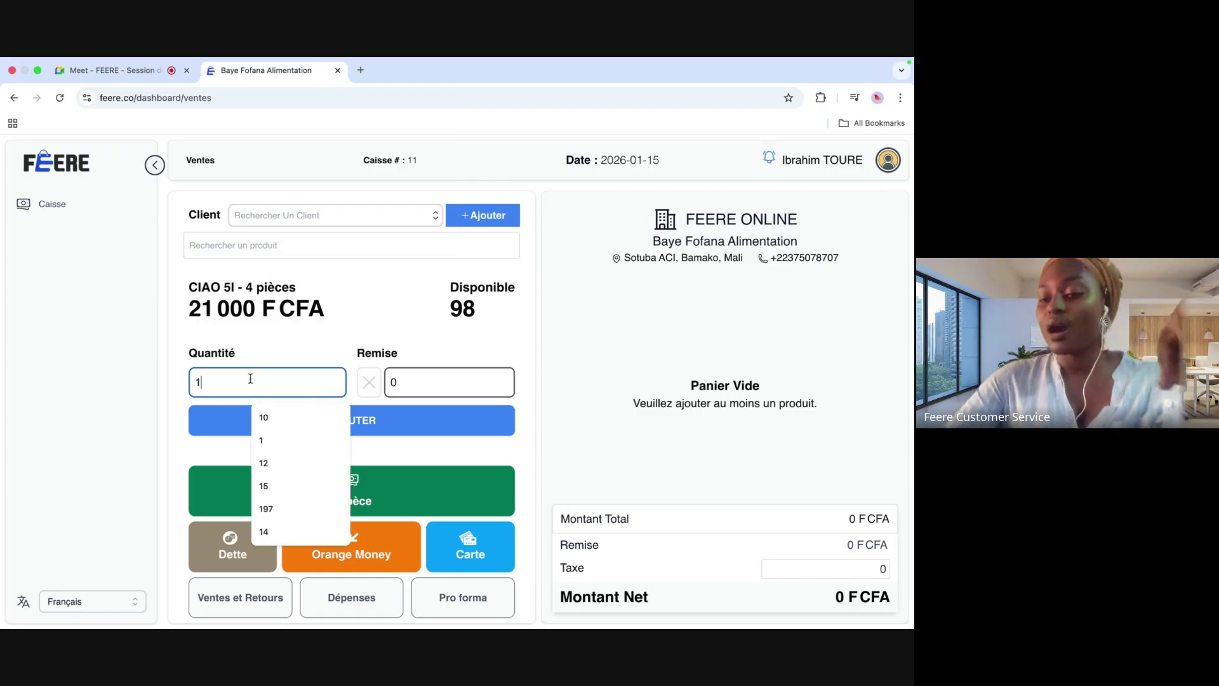
pyautogui.click(263, 417)
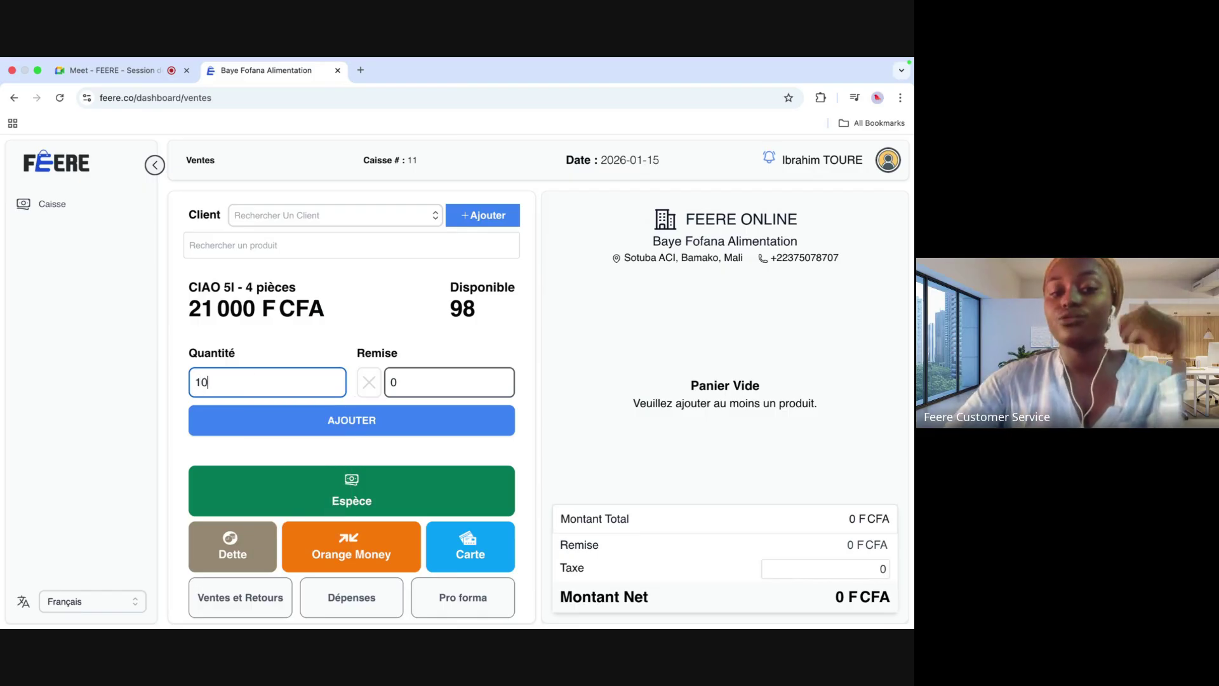
pyautogui.click(395, 383)
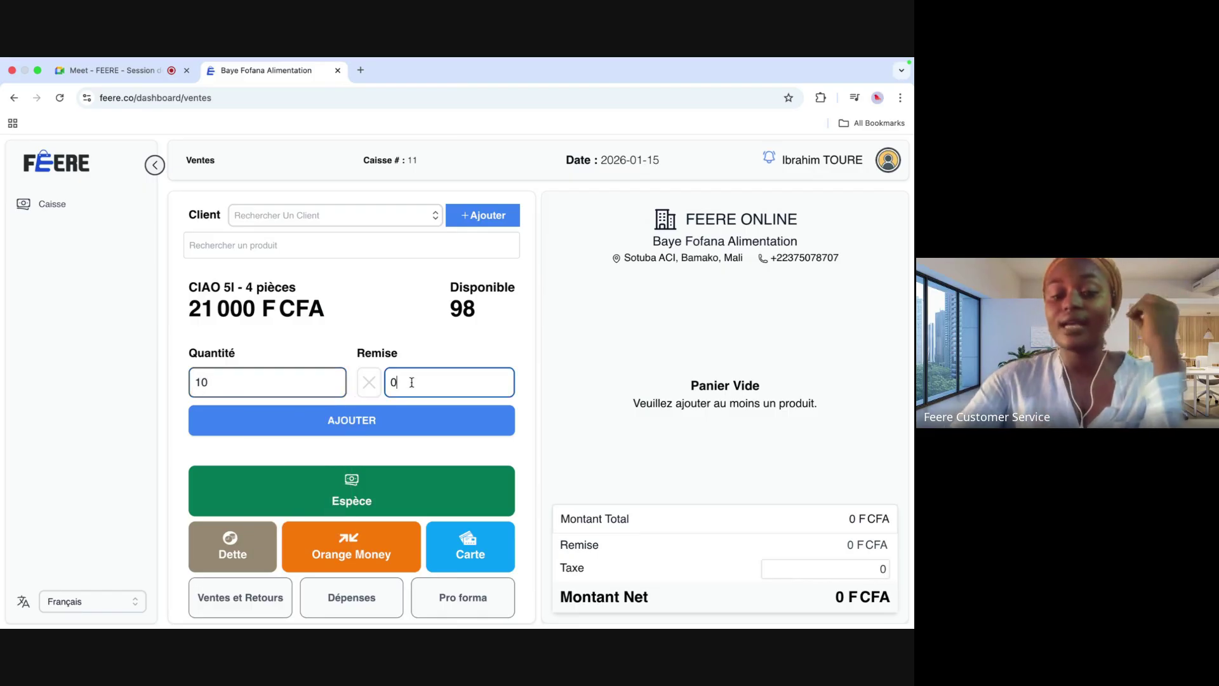
pyautogui.write('100')
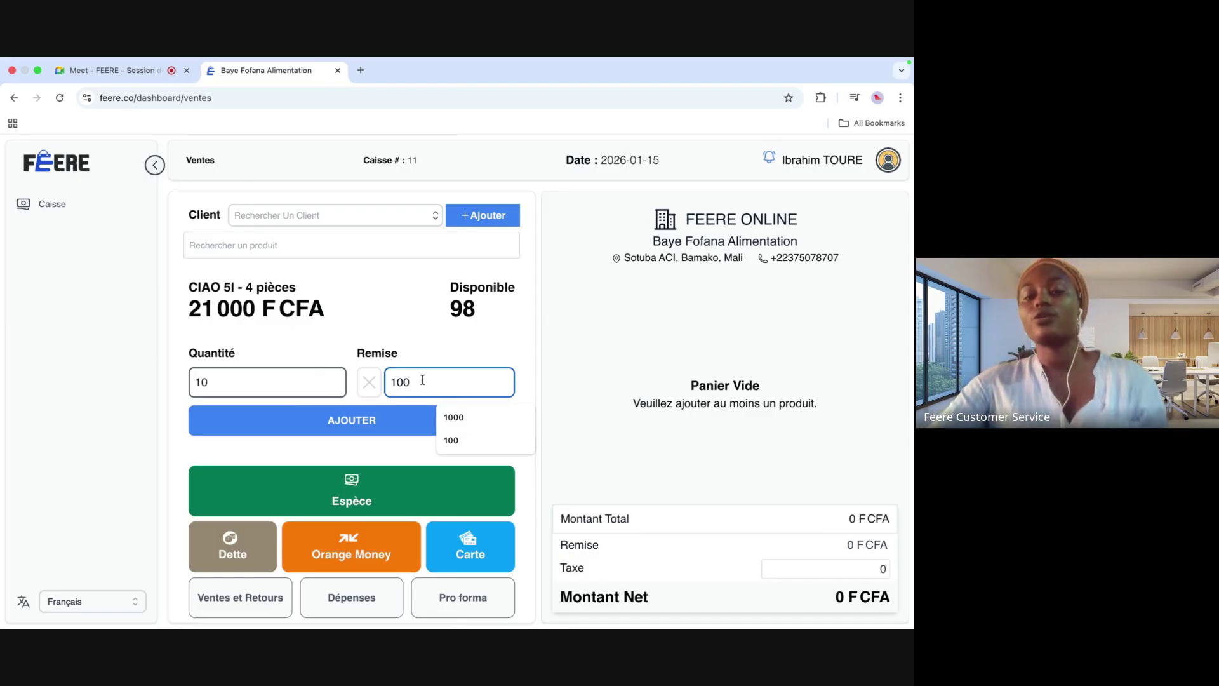
pyautogui.click(368, 383)
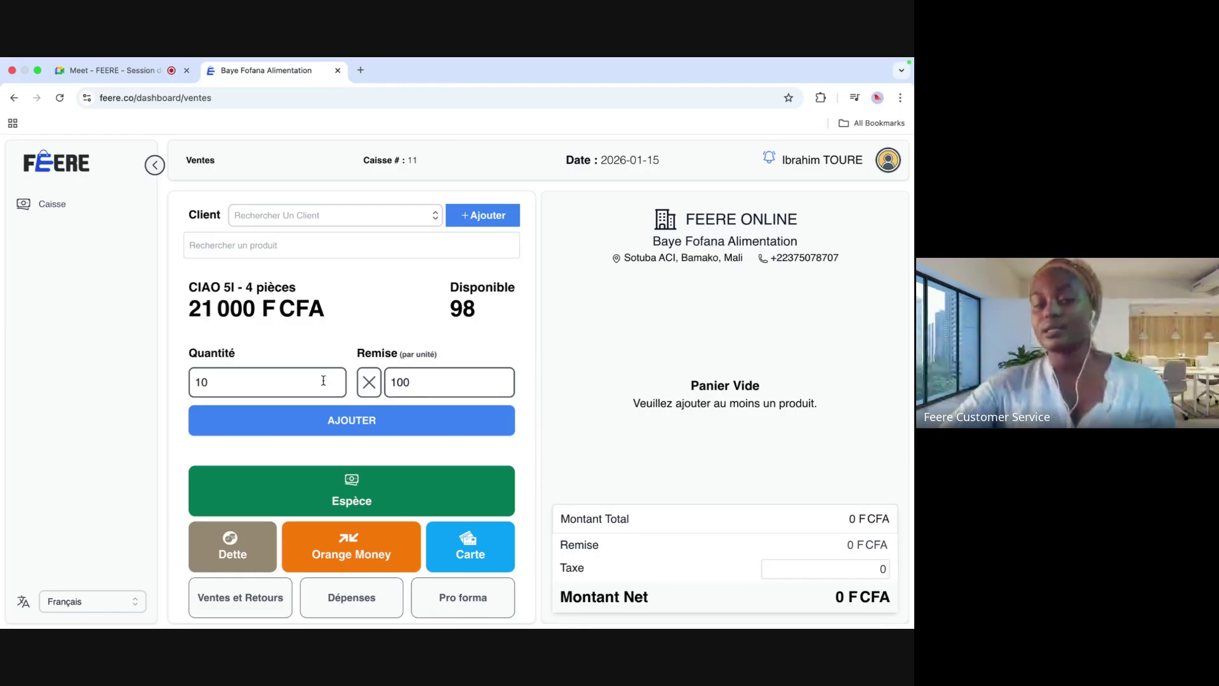
pyautogui.click(381, 421)
# Step: Add the vinyl gloves and one more CIAO 5l - 4 pièces to the cart
pyautogui.hscroll(3, 704, 379)
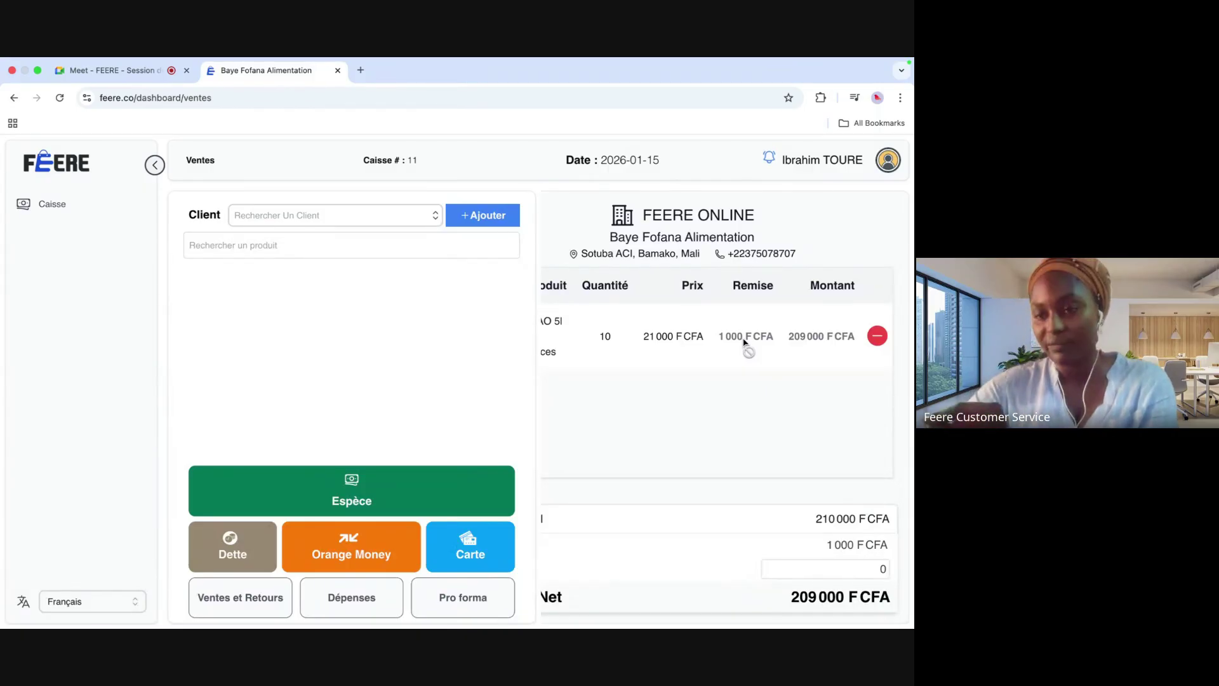
pyautogui.hscroll(-3, 744, 342)
pyautogui.click(308, 254)
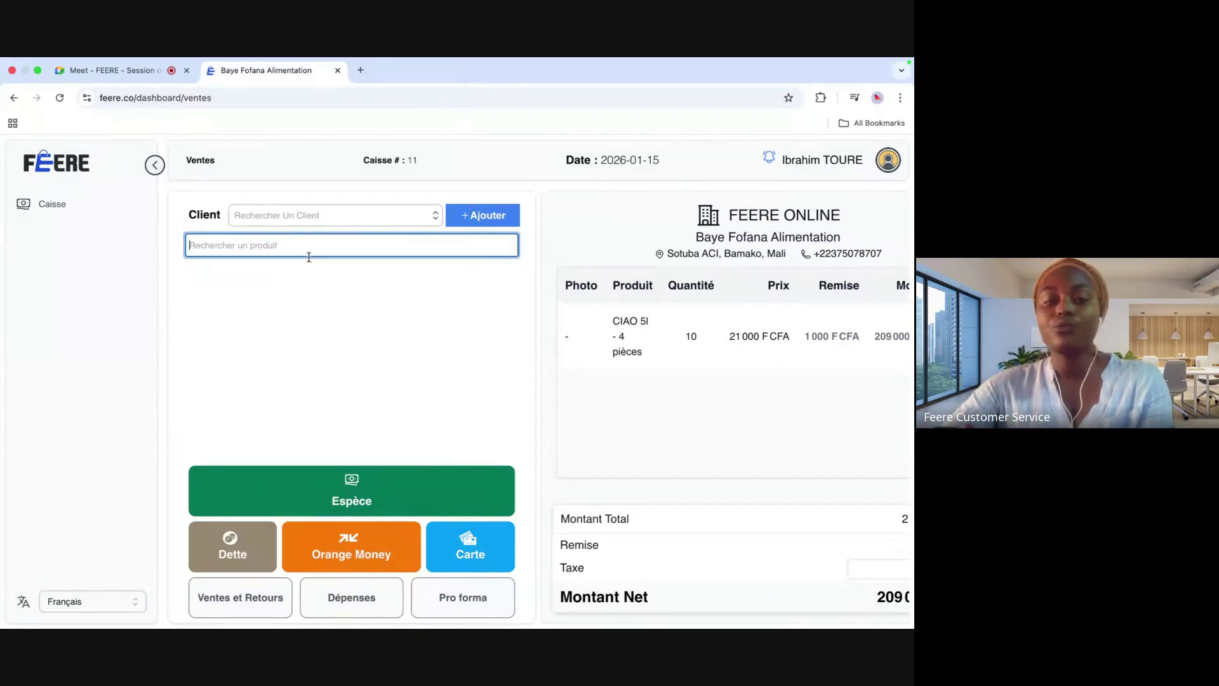
pyautogui.click(257, 380)
pyautogui.click(329, 470)
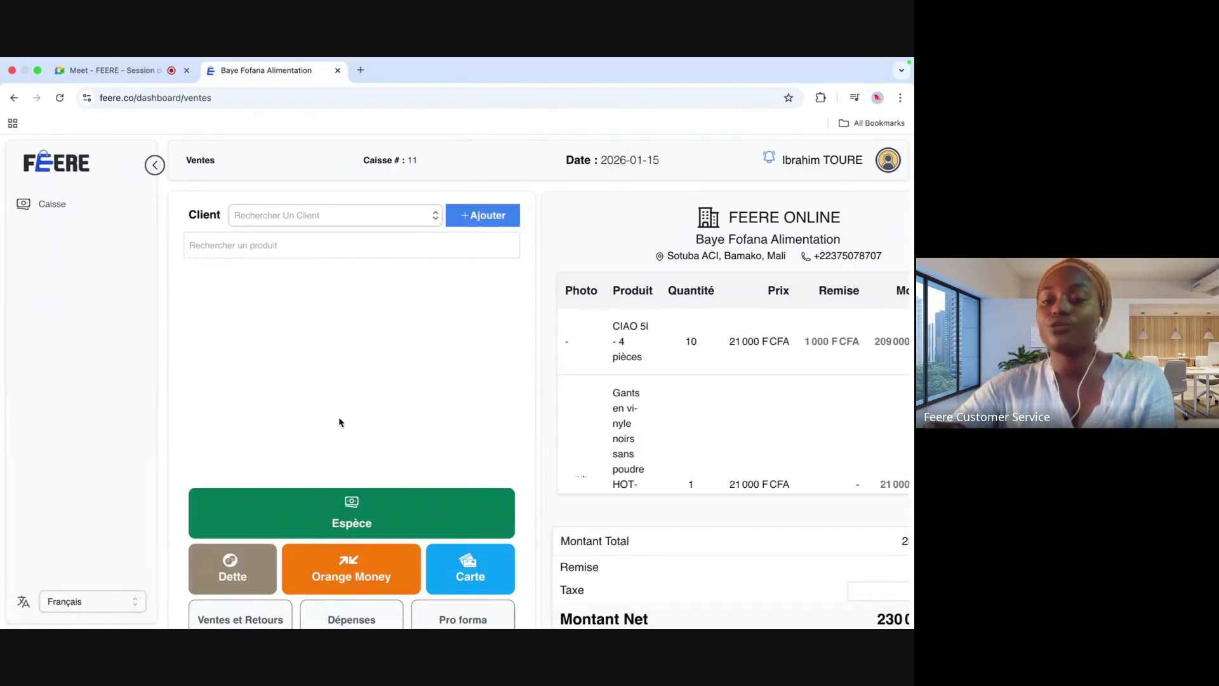
pyautogui.click(346, 245)
pyautogui.click(273, 307)
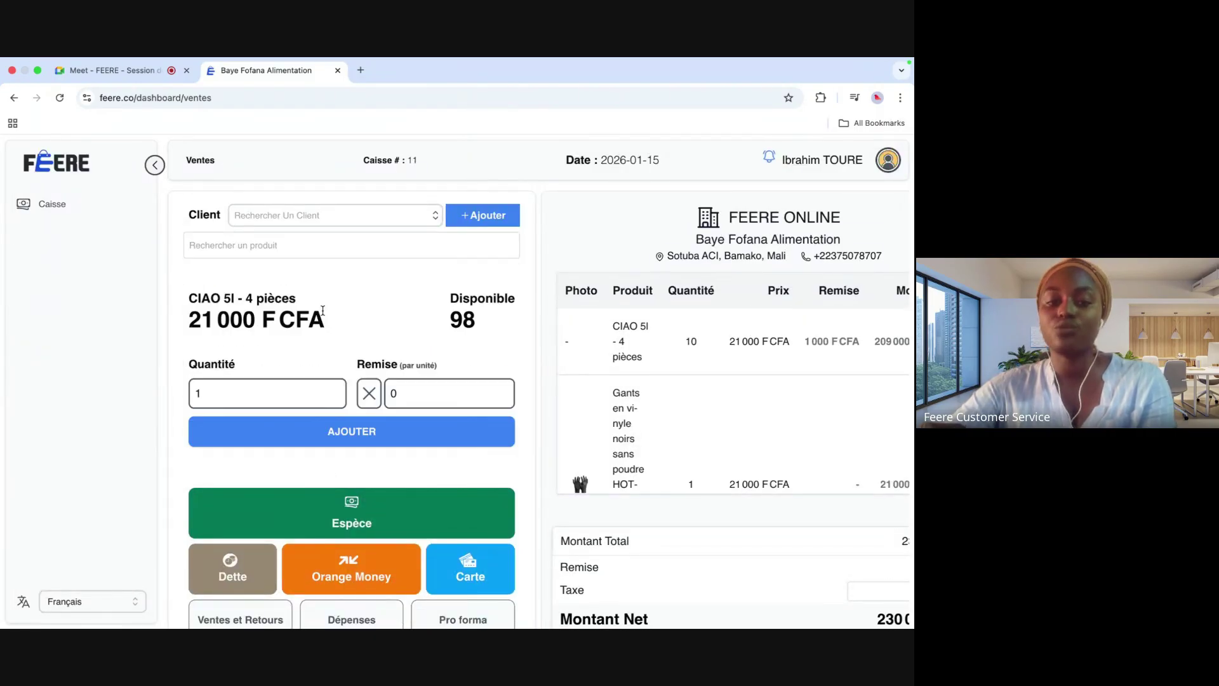
pyautogui.click(323, 432)
# Step: Add 16 Biscuit A kadi to the cart
pyautogui.click(345, 246)
pyautogui.click(282, 347)
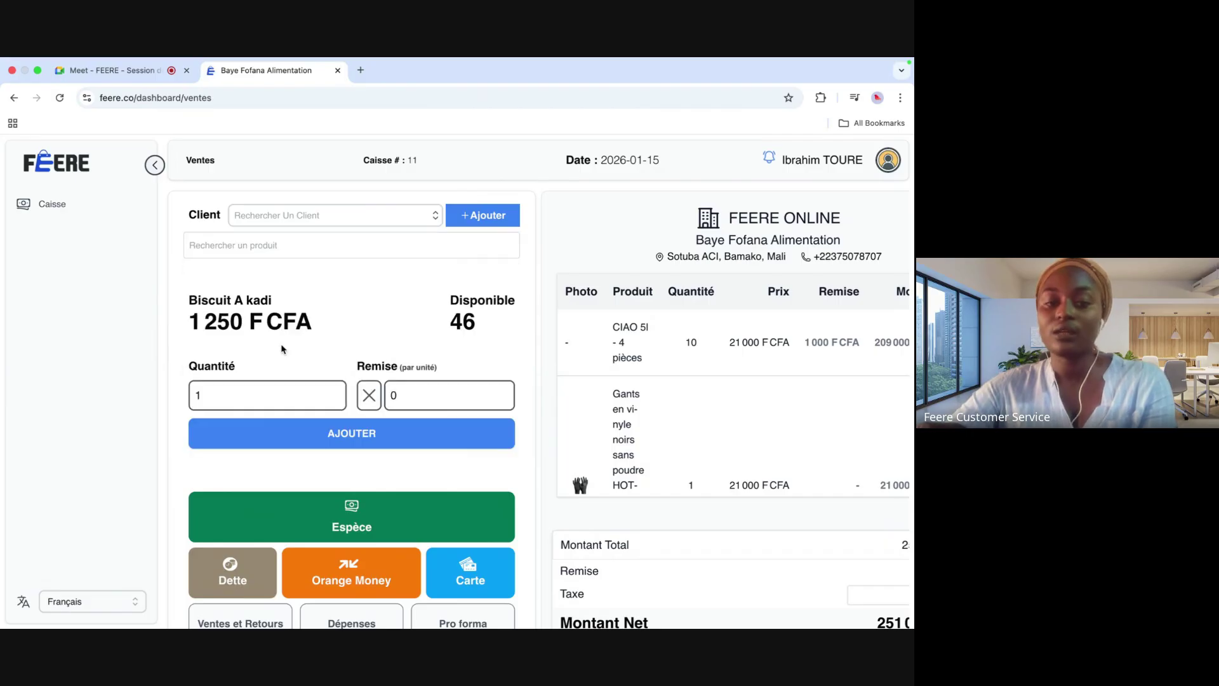
pyautogui.click(241, 389)
pyautogui.write('6')
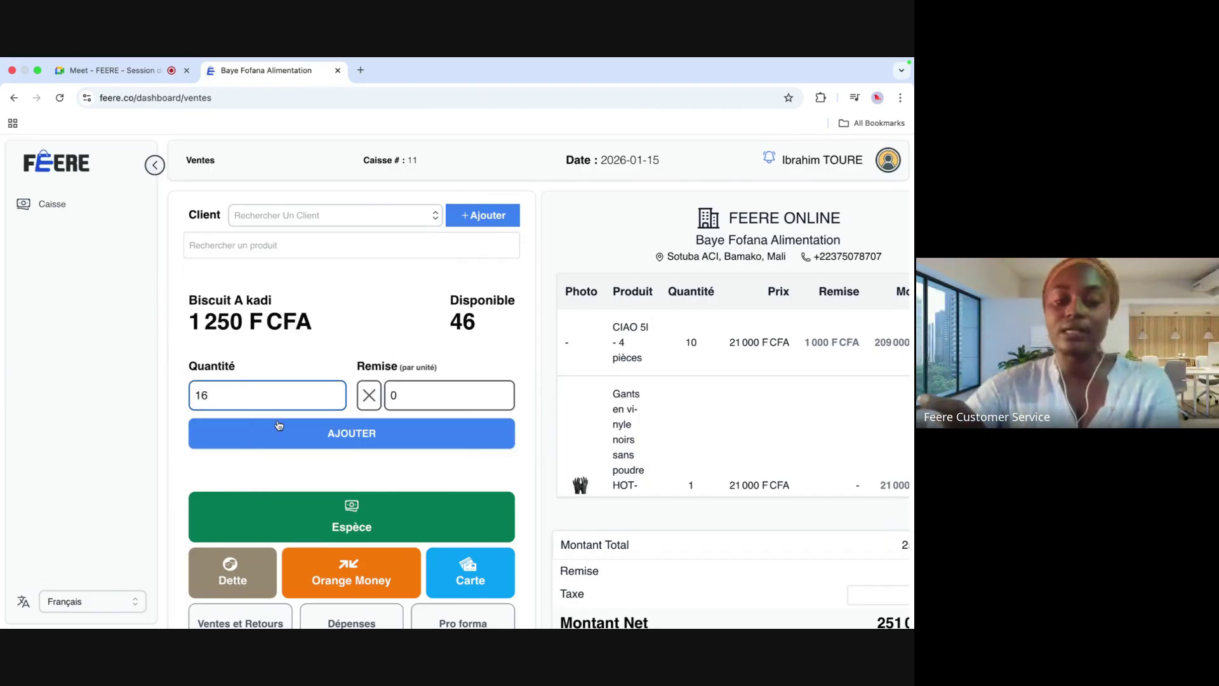
pyautogui.click(311, 437)
pyautogui.click(471, 244)
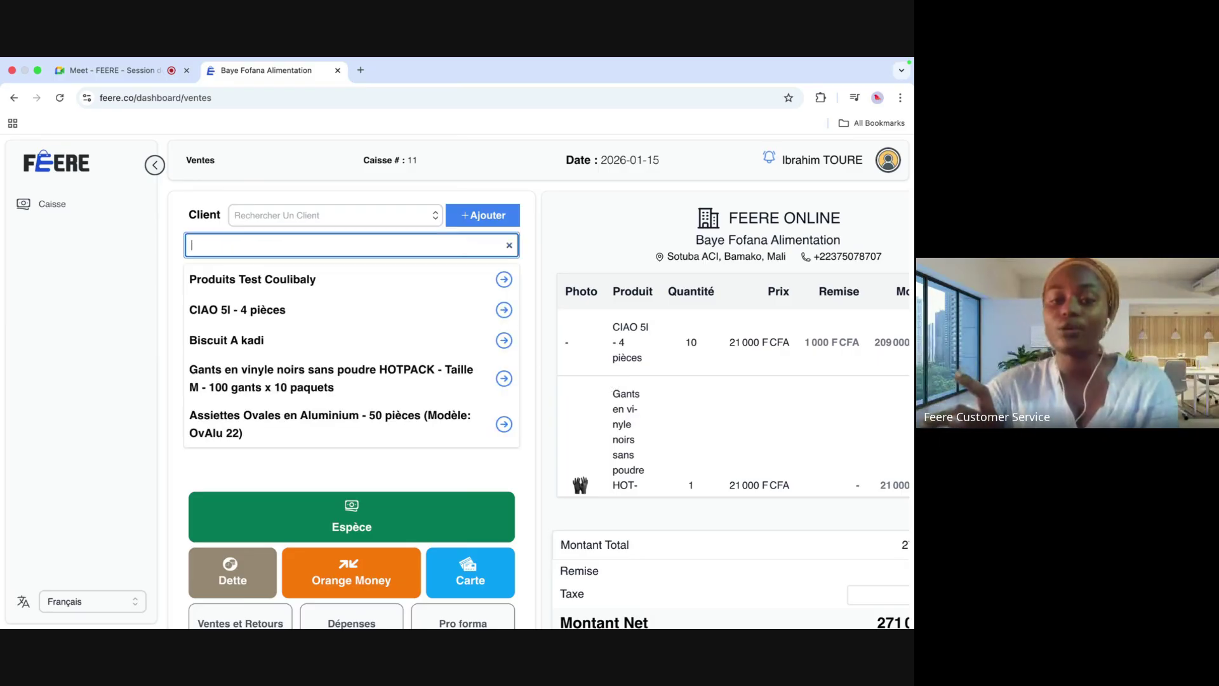
pyautogui.click(405, 346)
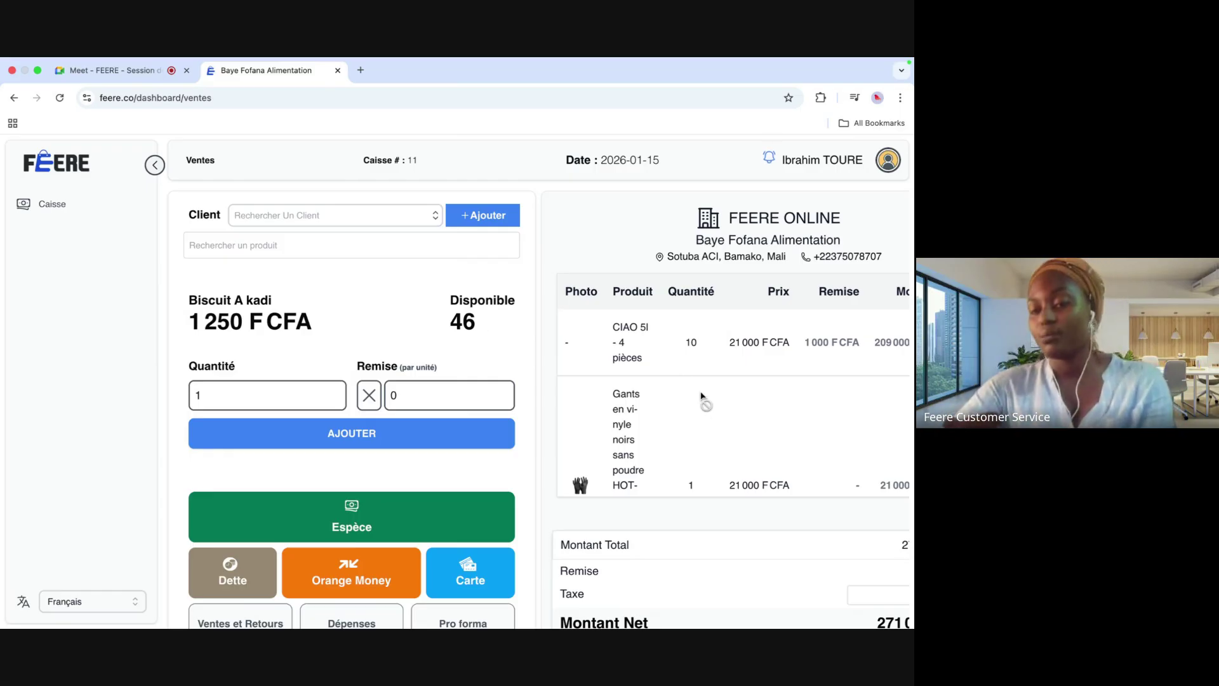
# Step: Delete the Biscuit A kadi, extra item and gloves lines, leaving only 10 CIAO 5l
pyautogui.hscroll(5, 712, 412)
pyautogui.scroll(-3, 712, 411)
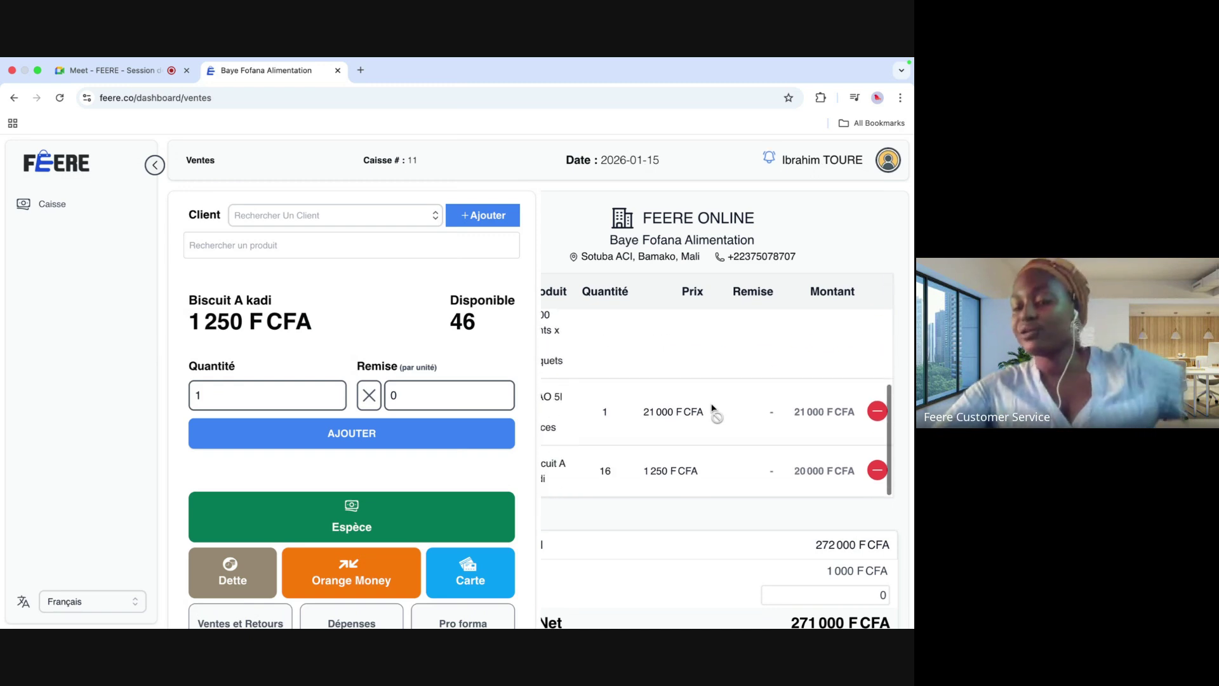
pyautogui.hscroll(-3, 715, 533)
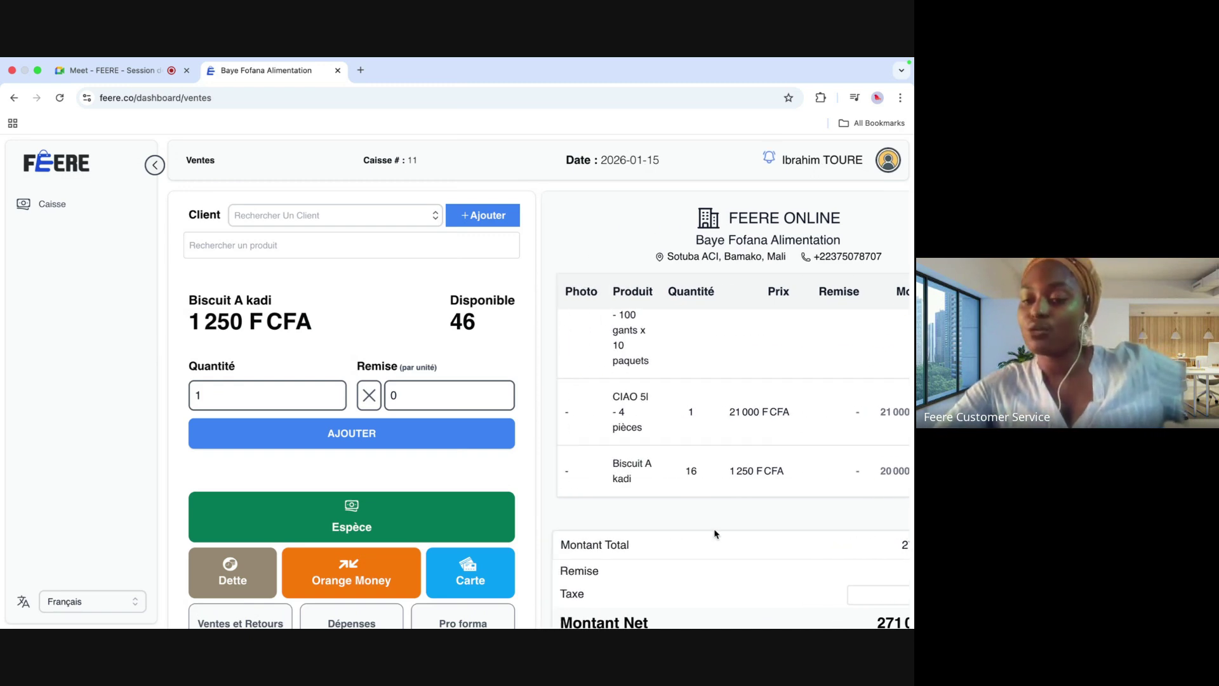
pyautogui.hscroll(3, 794, 539)
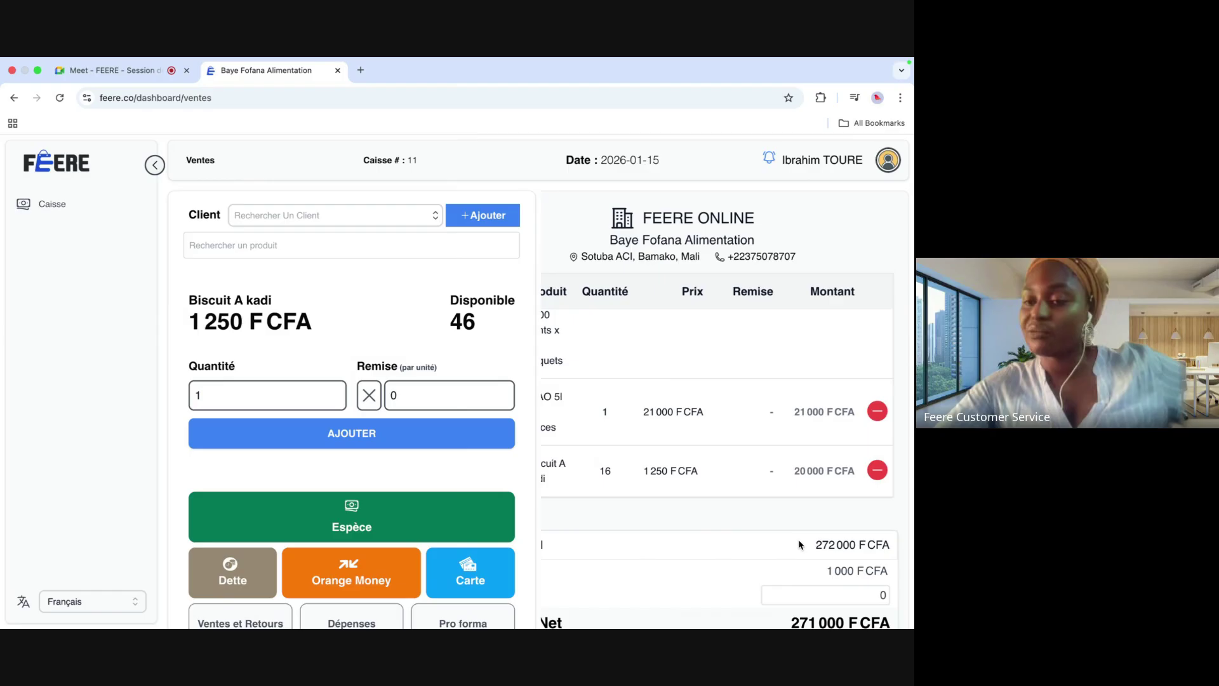
pyautogui.click(877, 470)
pyautogui.click(878, 457)
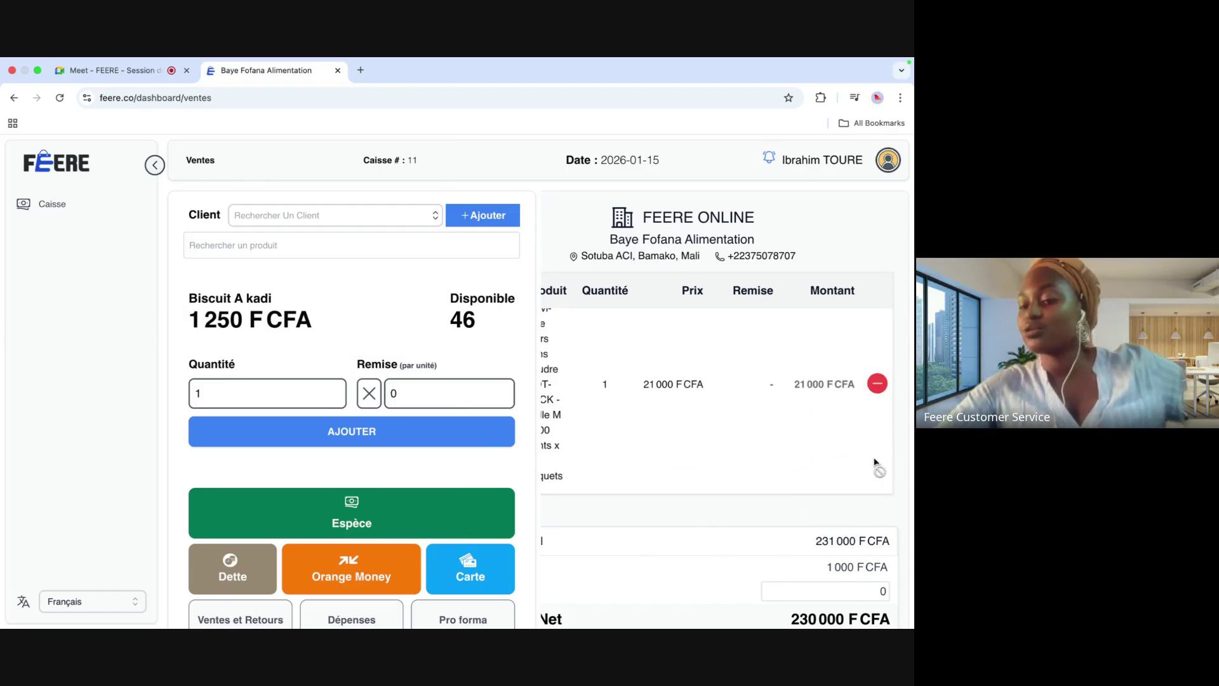
pyautogui.hscroll(-3, 775, 449)
pyautogui.hscroll(3, 775, 449)
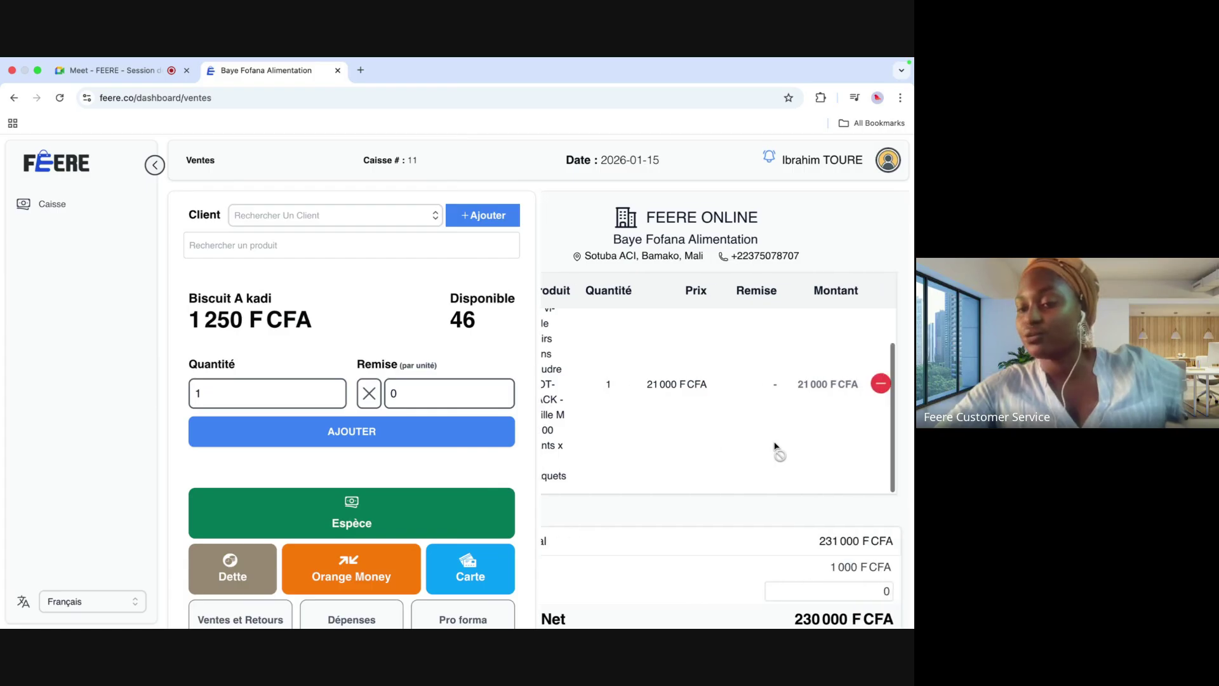
pyautogui.click(877, 386)
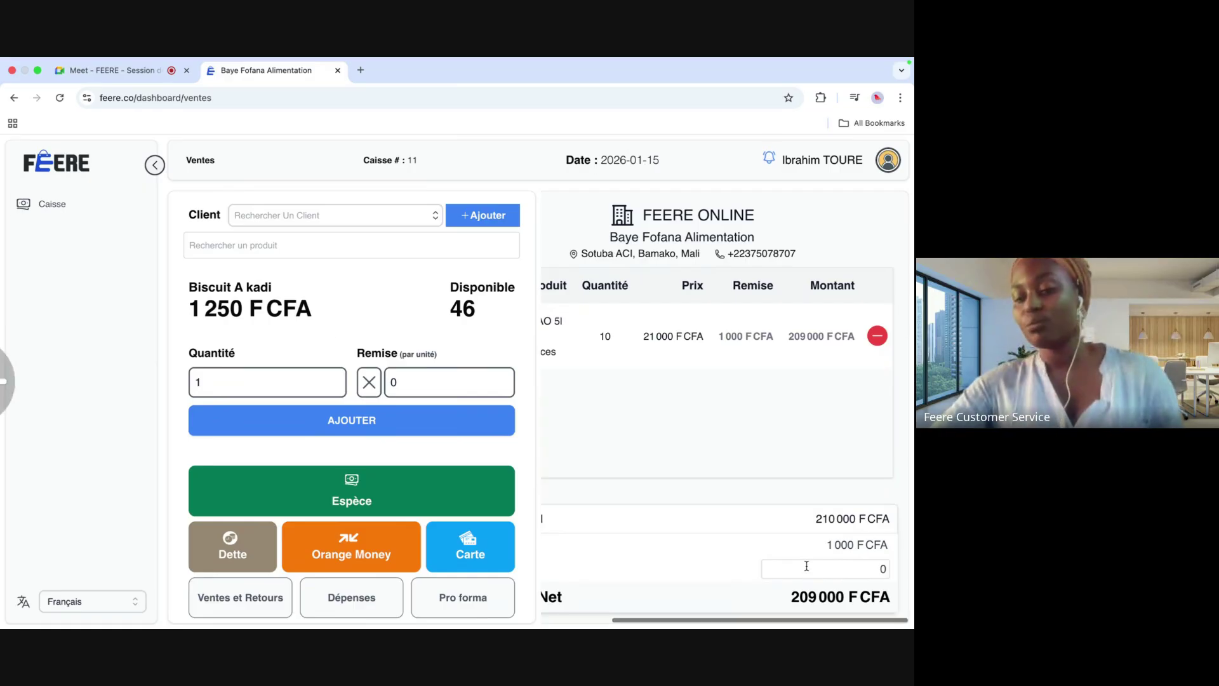
pyautogui.hscroll(-5, 806, 565)
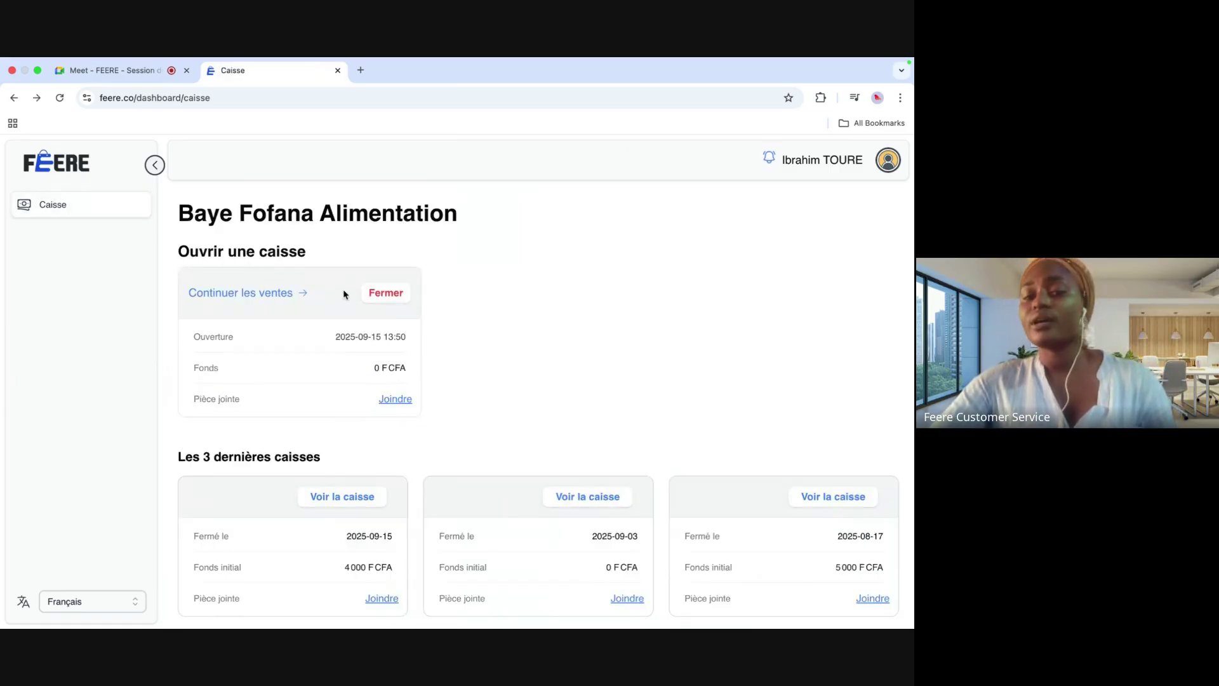
# Step: Continue selling on register N°11 with one CIAO 5l - 4 pièces, netting 21 000 F CFA
pyautogui.click(298, 292)
pyautogui.click(299, 245)
pyautogui.click(260, 307)
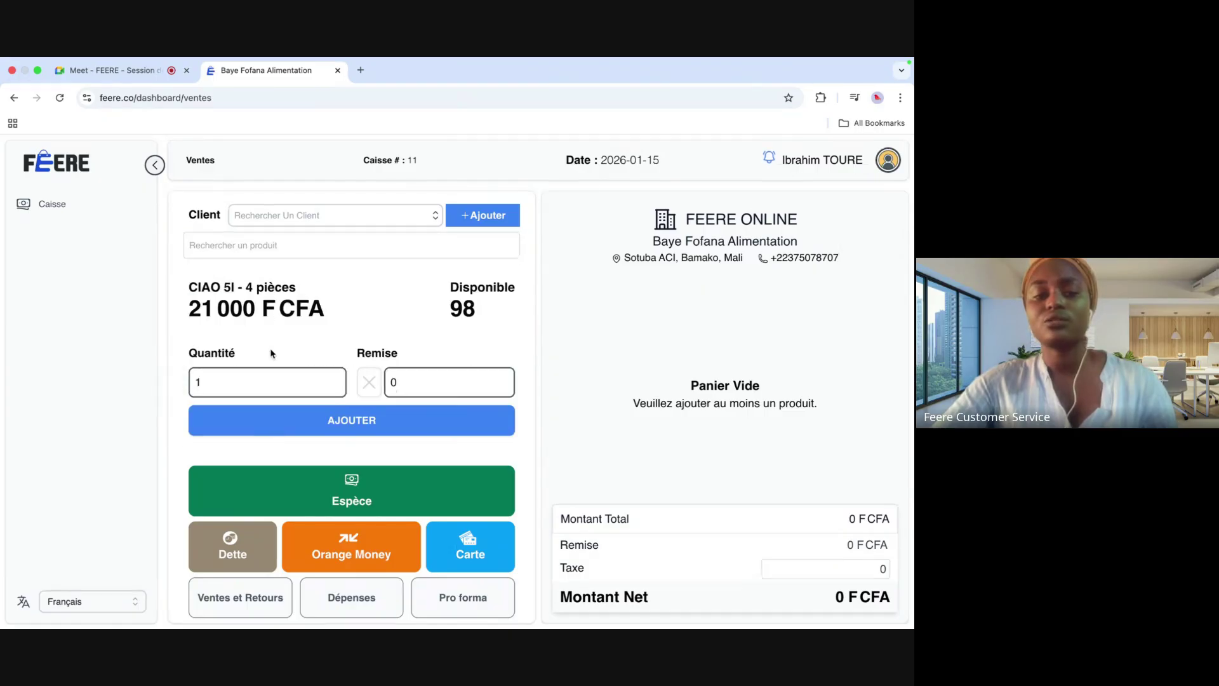
pyautogui.click(302, 419)
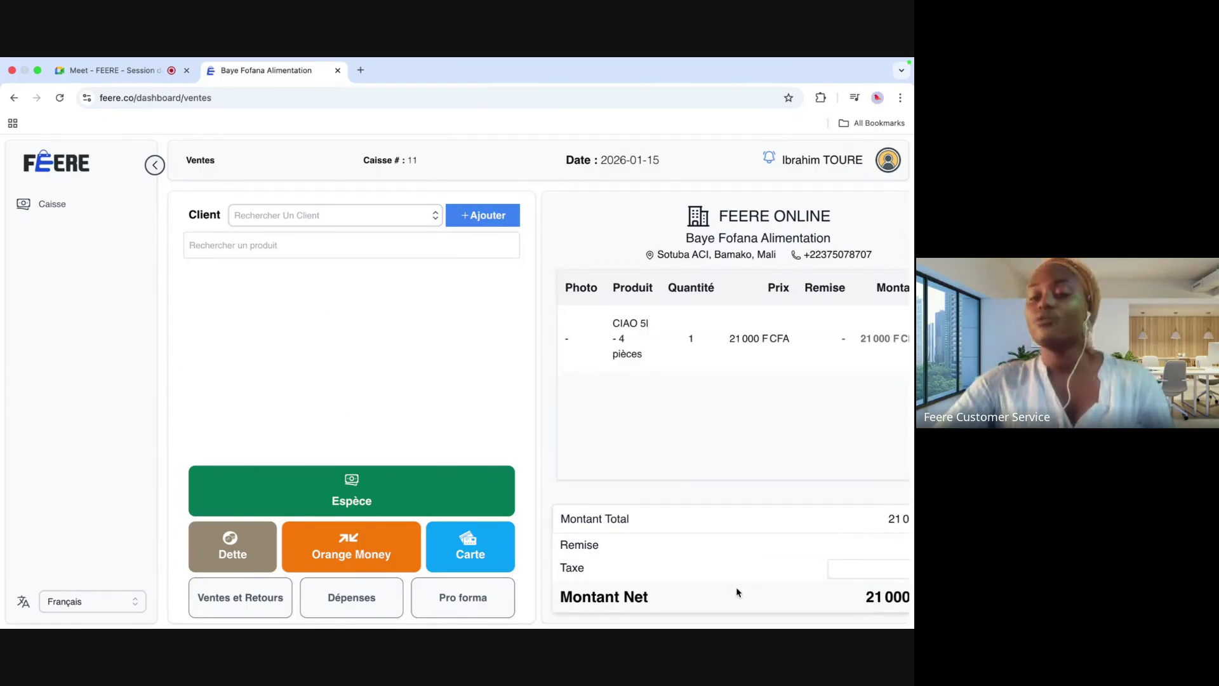
pyautogui.hscroll(3, 846, 575)
pyautogui.hscroll(3, 847, 575)
pyautogui.click(846, 575)
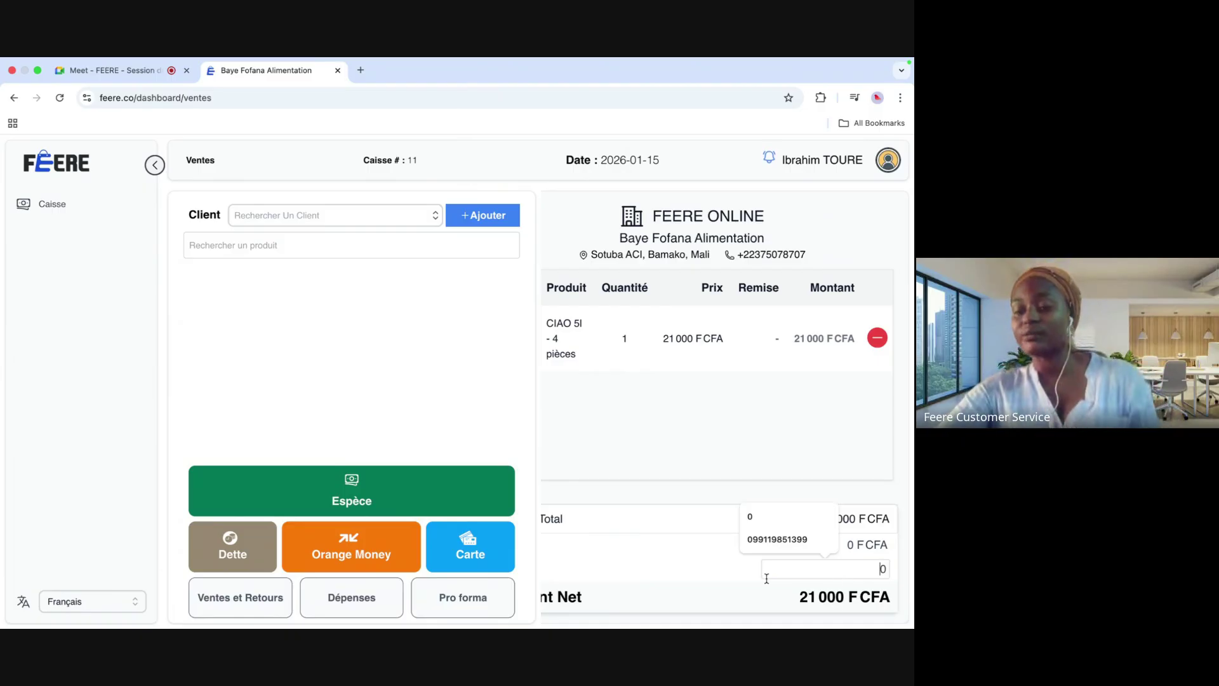
pyautogui.hscroll(-6, 767, 578)
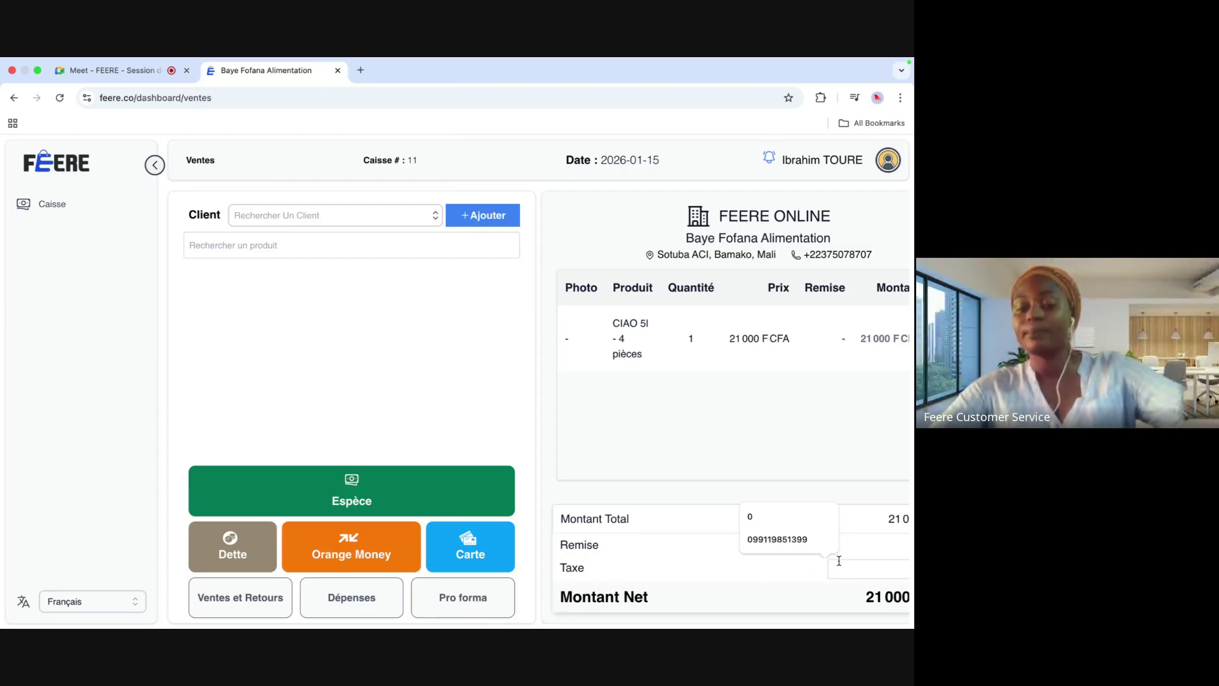
pyautogui.hscroll(6, 865, 569)
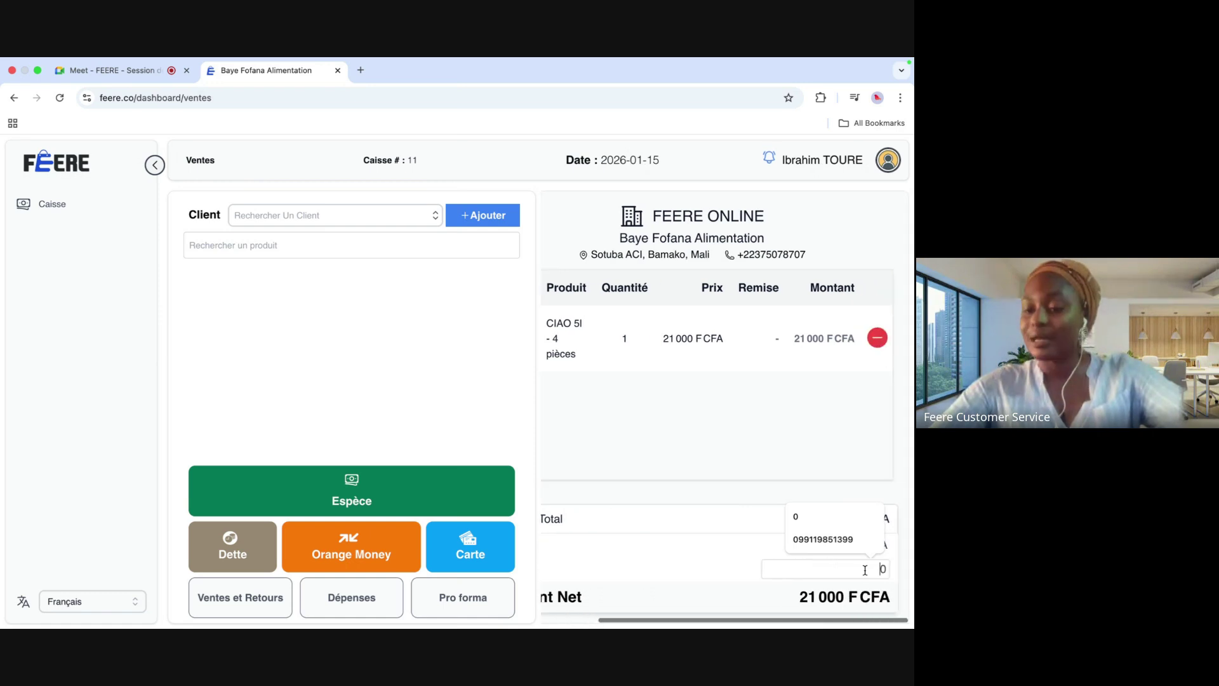
pyautogui.hscroll(-6, 752, 564)
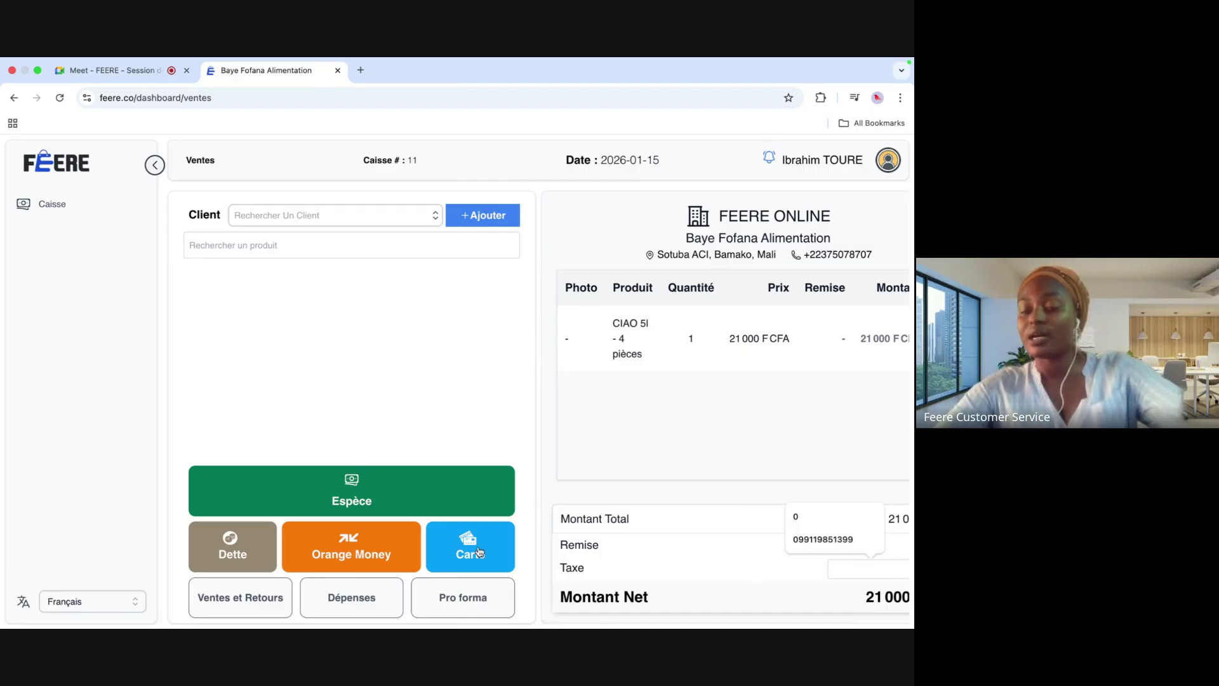
# Step: Settle the sale in Espèce with 25000 received, leaving 4 000 F CFA change, then print the invoice
pyautogui.click(340, 499)
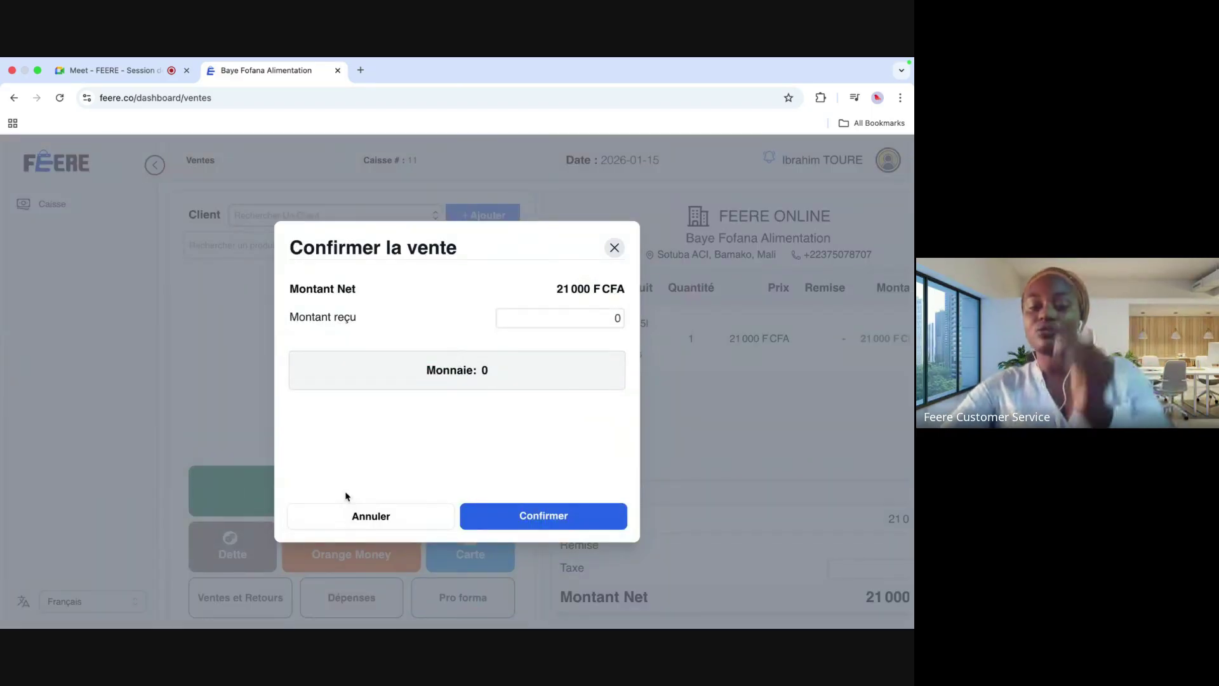
pyautogui.write('25000')
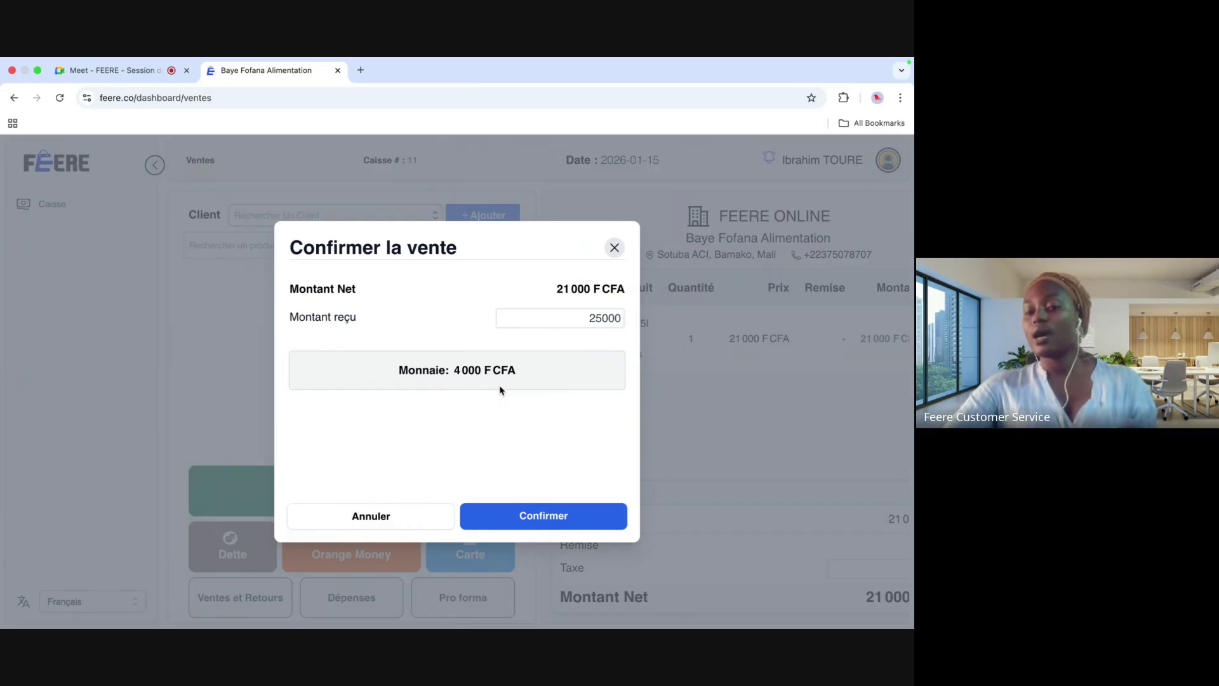
pyautogui.click(533, 518)
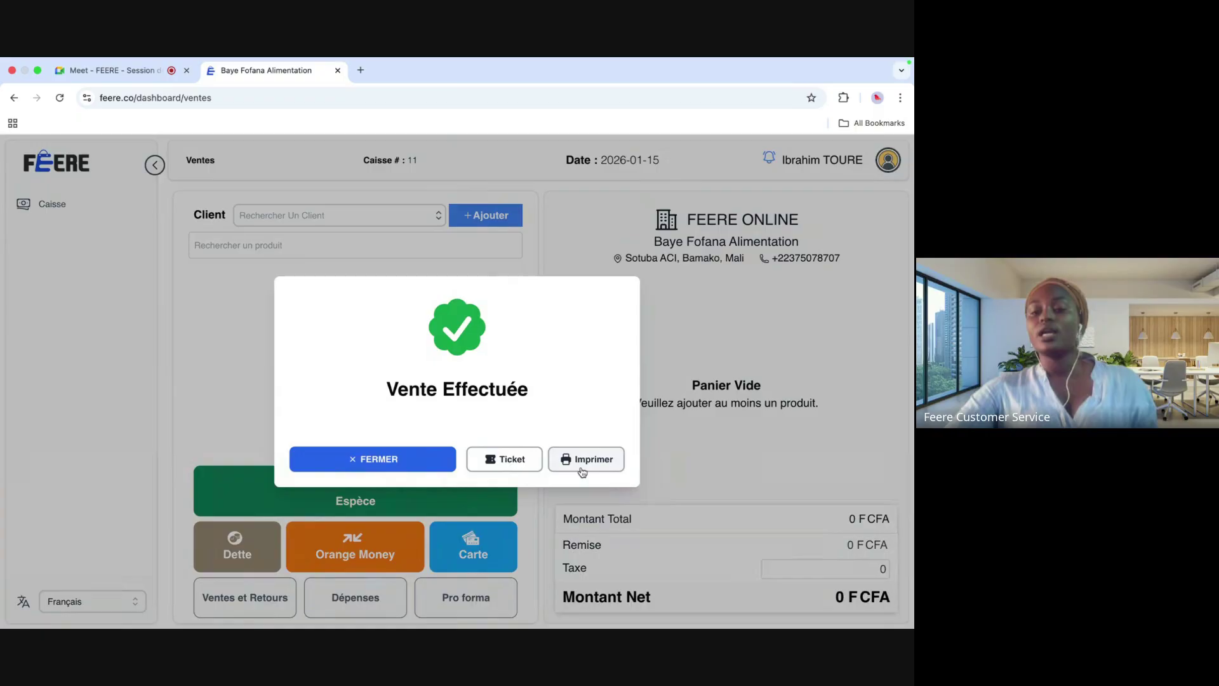
pyautogui.click(583, 468)
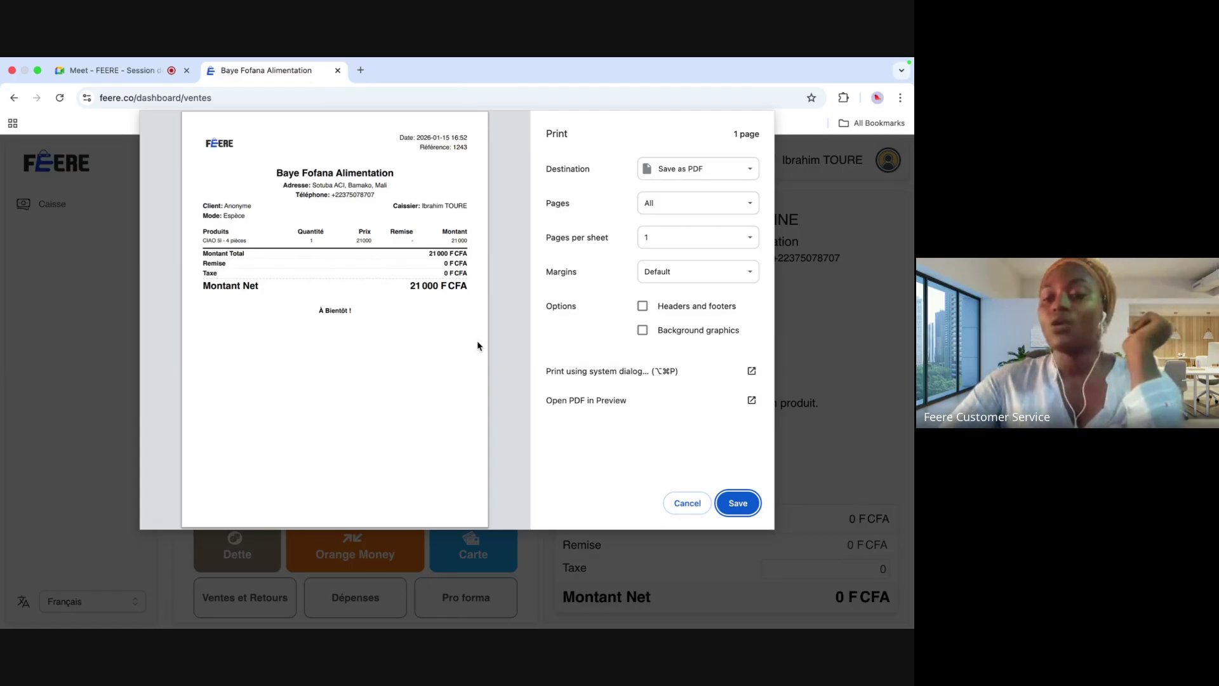
# Step: Preview the sale as a narrow Ticket receipt instead, then close the sale-completed message
pyautogui.click(696, 502)
pyautogui.click(505, 459)
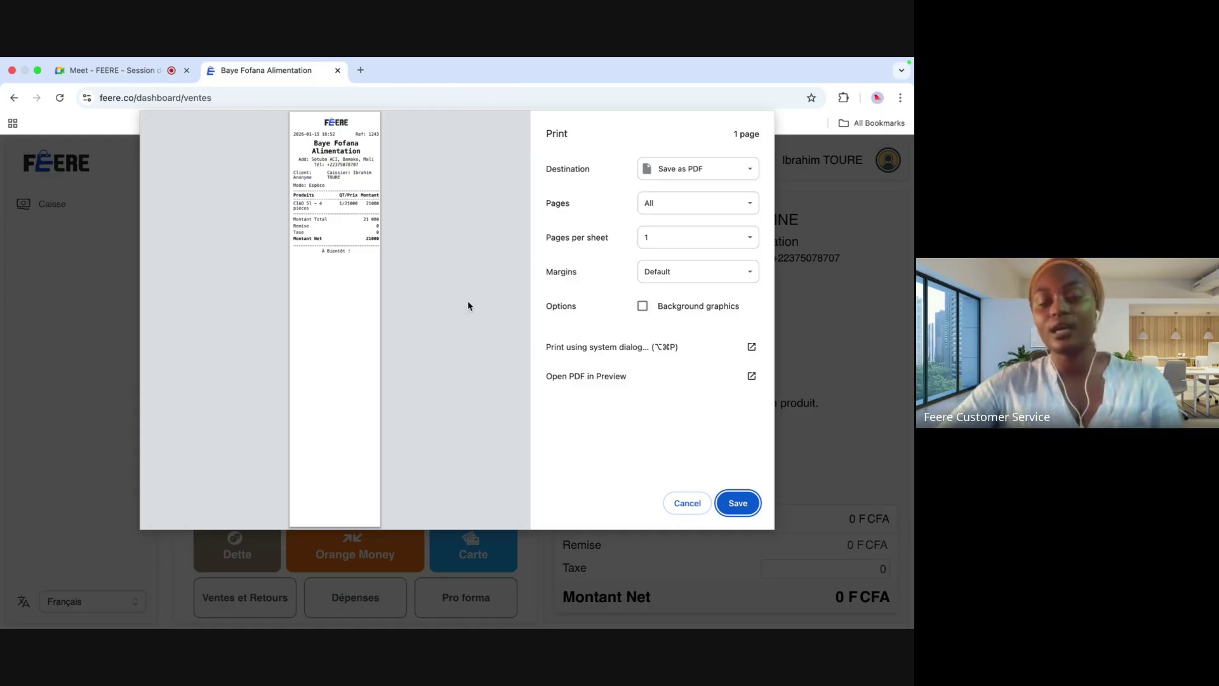
pyautogui.click(694, 510)
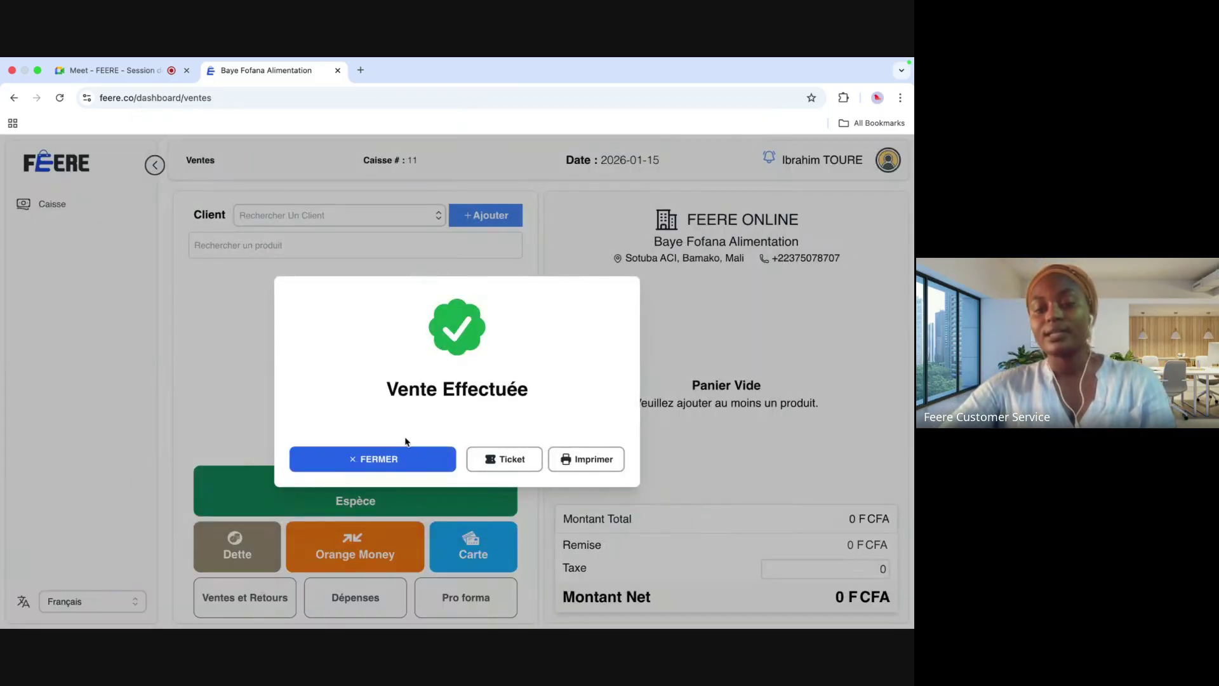
pyautogui.click(386, 458)
# Step: Issue a pro forma invoice for one CIAO 5l - 4 pièces totalling 21 000 F CFA
pyautogui.click(326, 248)
pyautogui.click(320, 312)
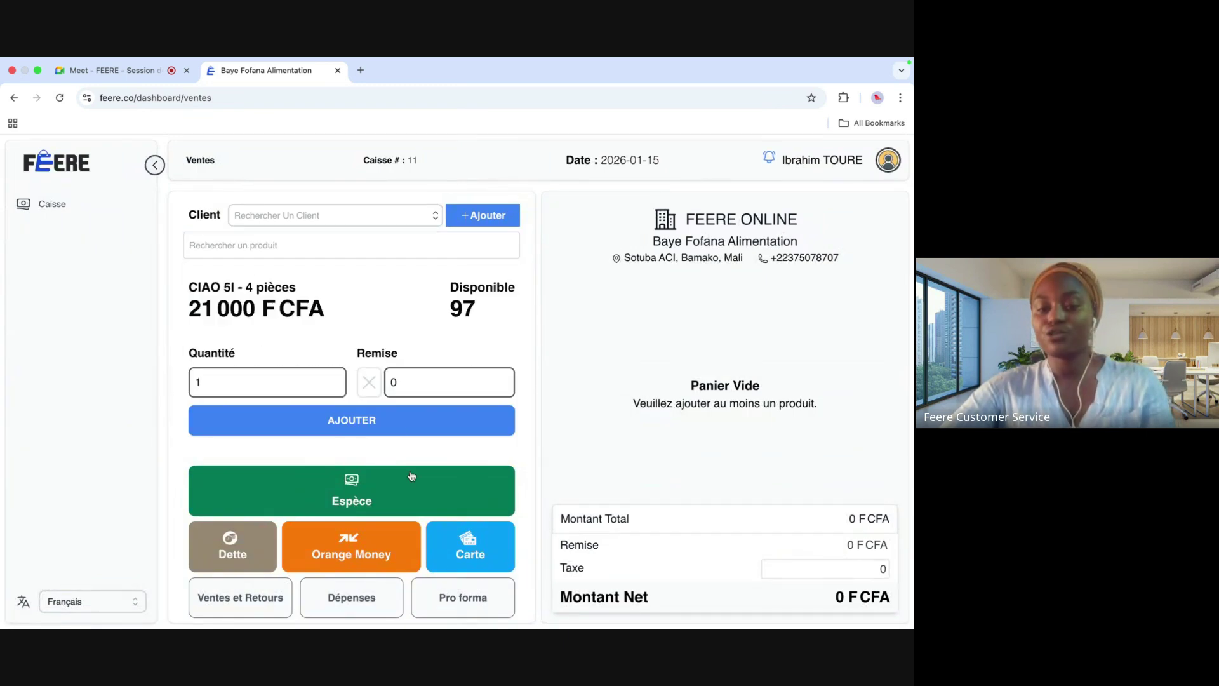
pyautogui.click(394, 428)
pyautogui.click(466, 597)
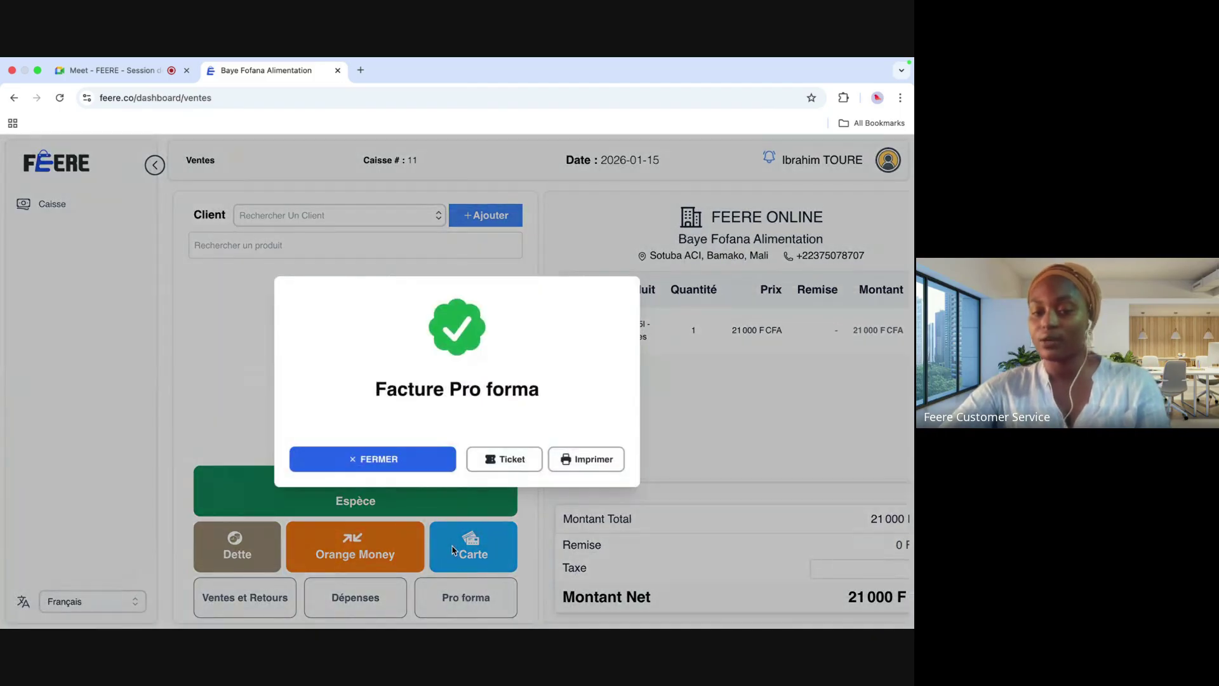
# Step: Close the Facture Pro forma, then start a Dépenses entry and cancel it unsaved
pyautogui.click(412, 467)
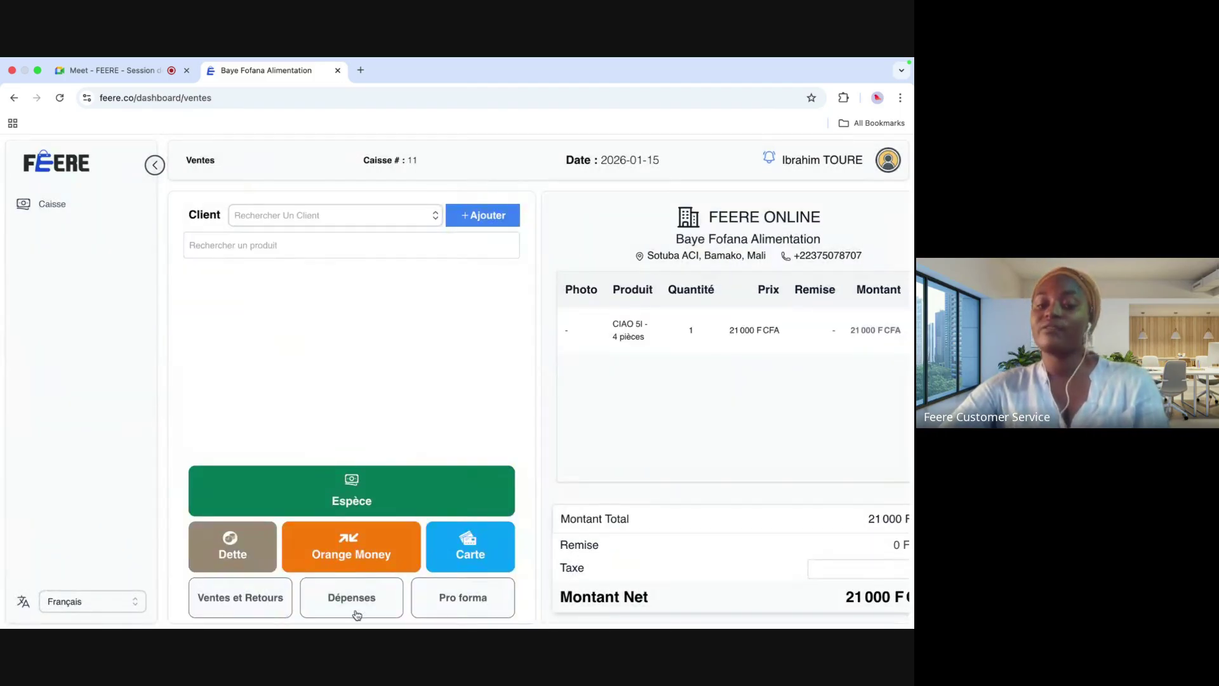
pyautogui.click(354, 613)
pyautogui.click(426, 486)
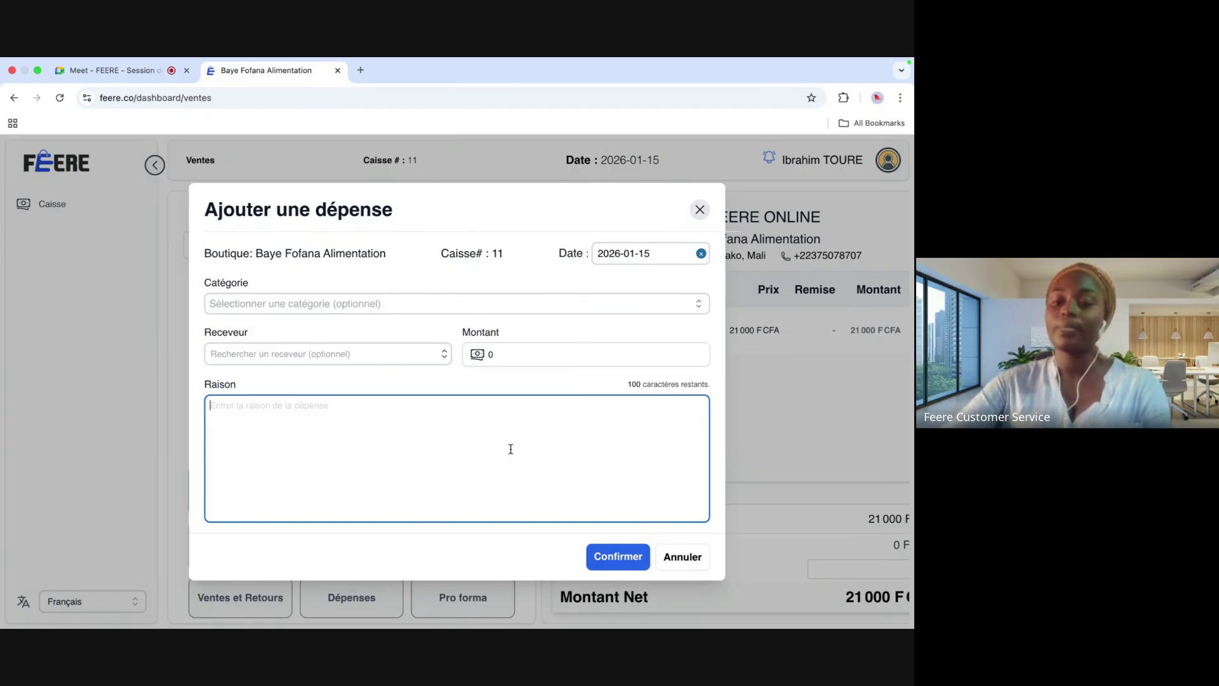
pyautogui.click(679, 558)
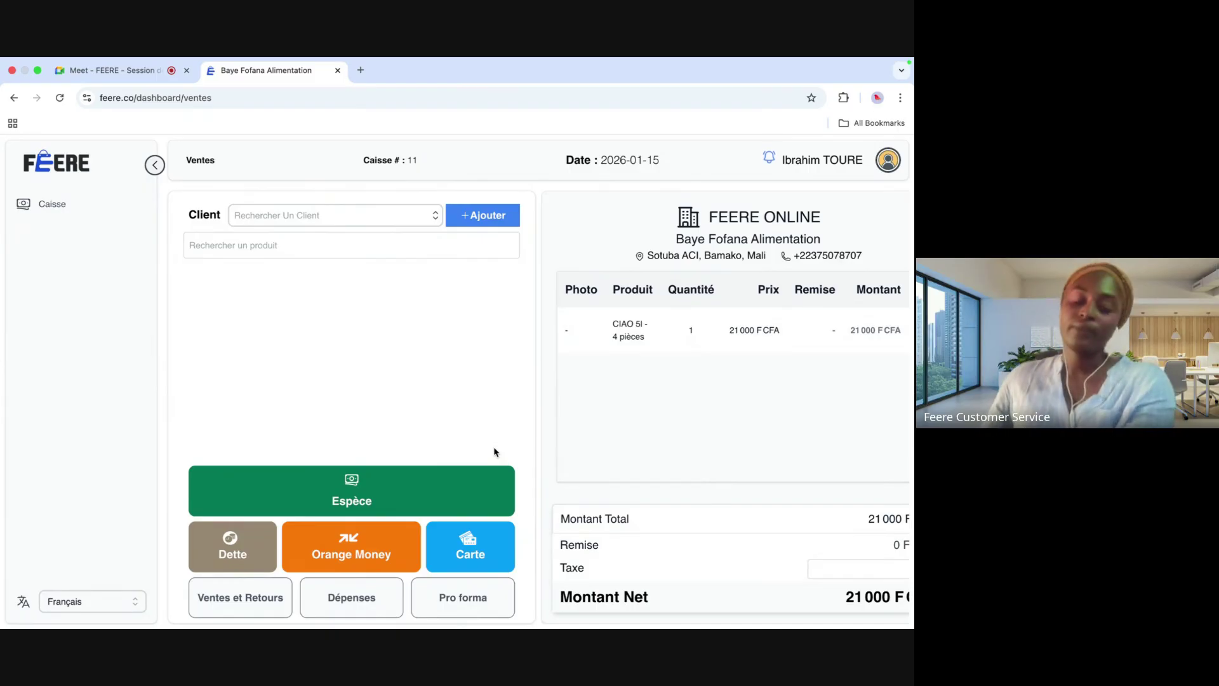
# Step: Open the Retour de produits form for sale #1243 from Ventes et Retours
pyautogui.click(256, 603)
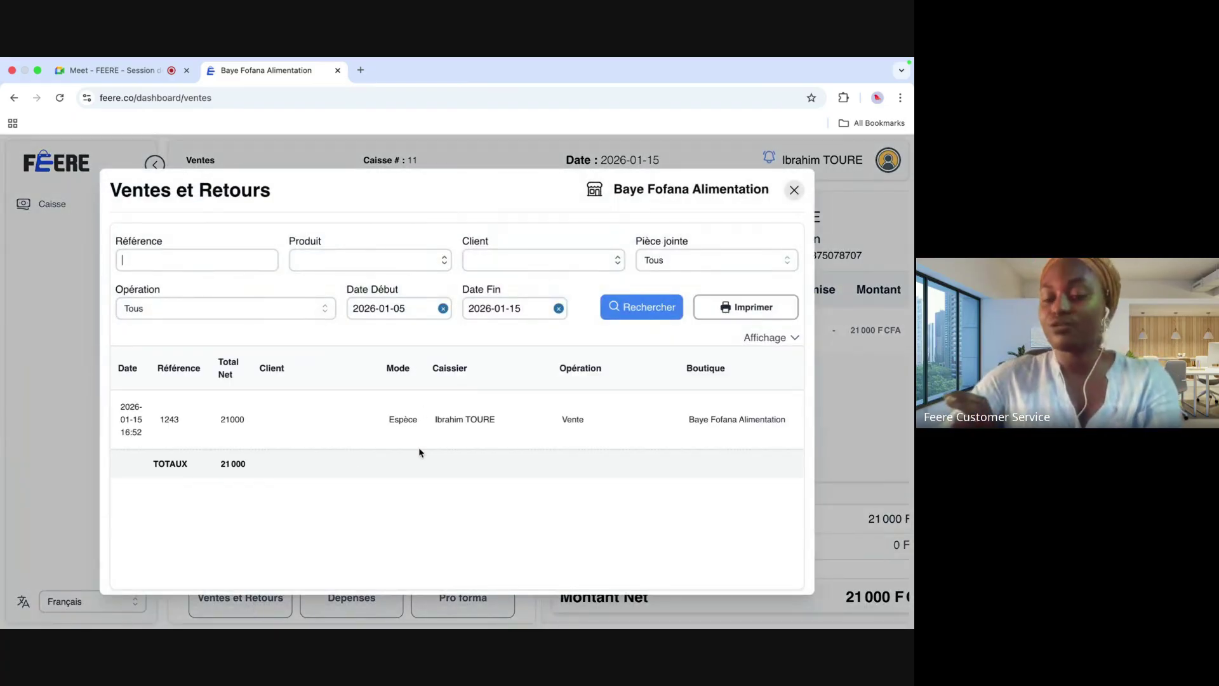
pyautogui.hscroll(2, 419, 452)
pyautogui.hscroll(3, 419, 452)
pyautogui.hscroll(-5, 419, 451)
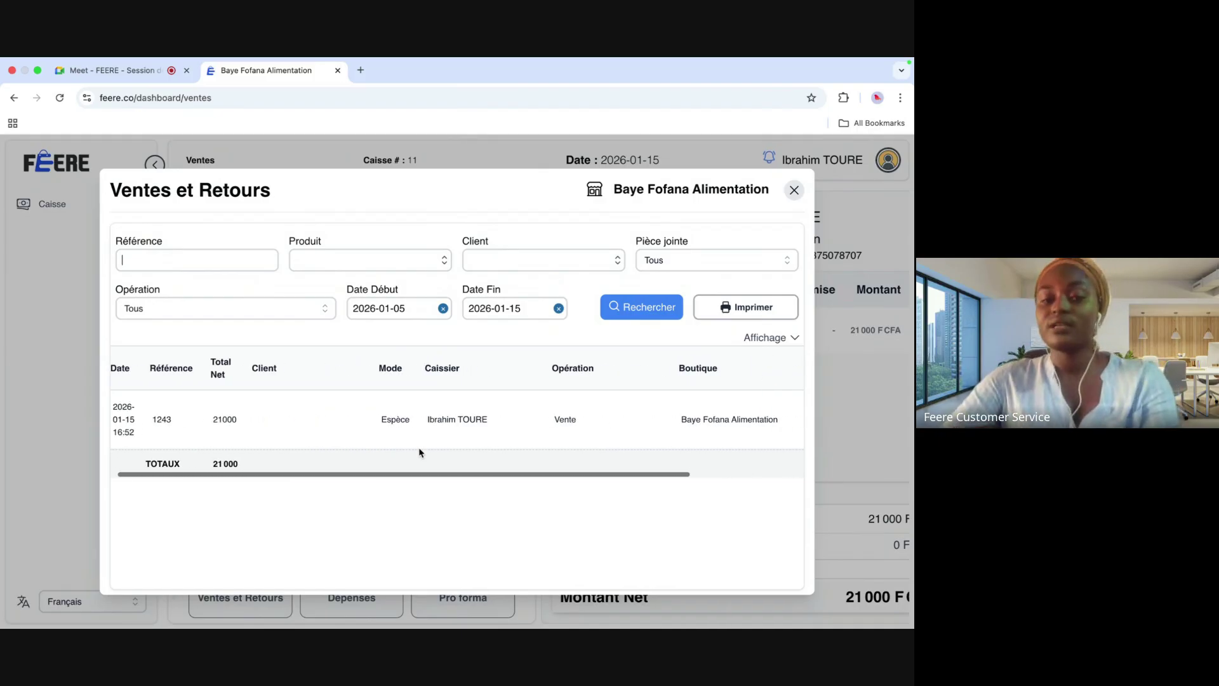
pyautogui.hscroll(5, 422, 449)
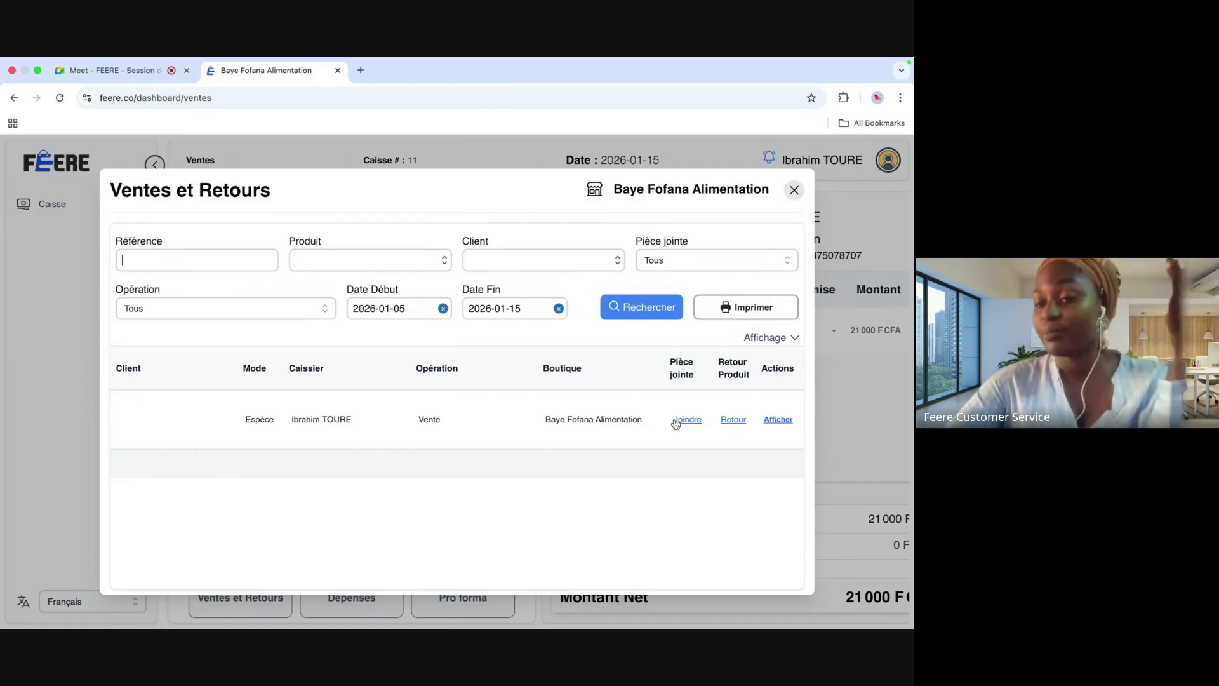
pyautogui.click(735, 421)
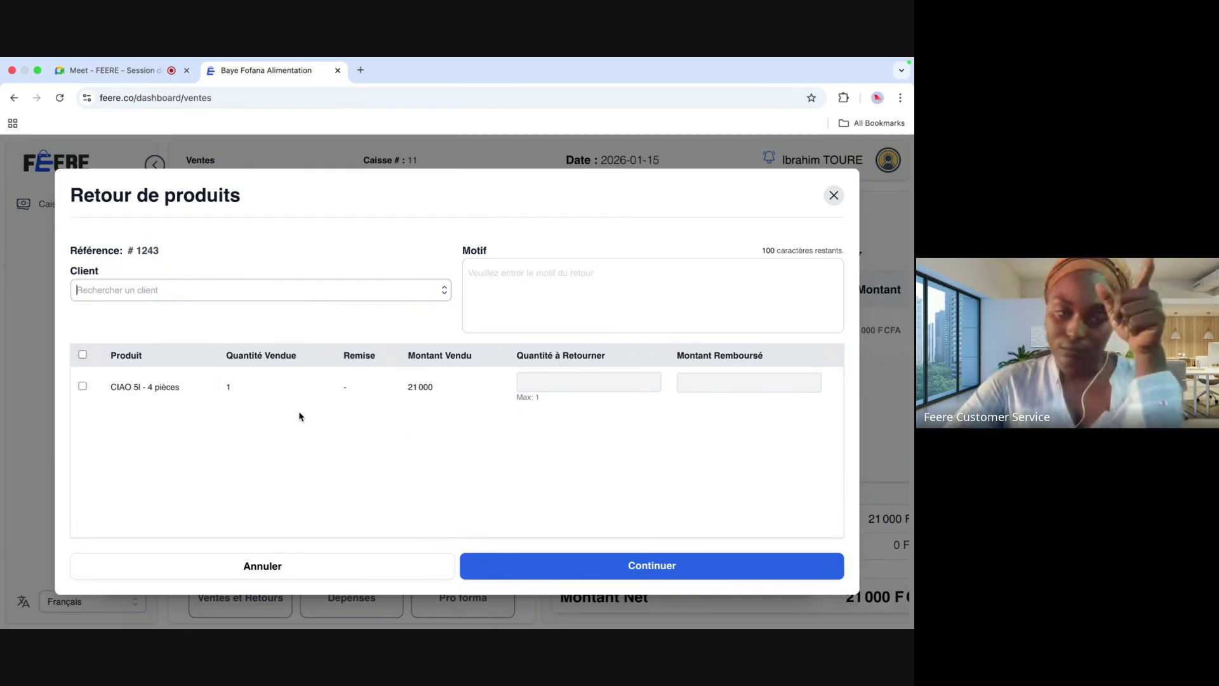
# Step: Fill in a CIAO 5l - 4 pièces return, cancel it, and close the Ventes et Retours history
pyautogui.click(83, 386)
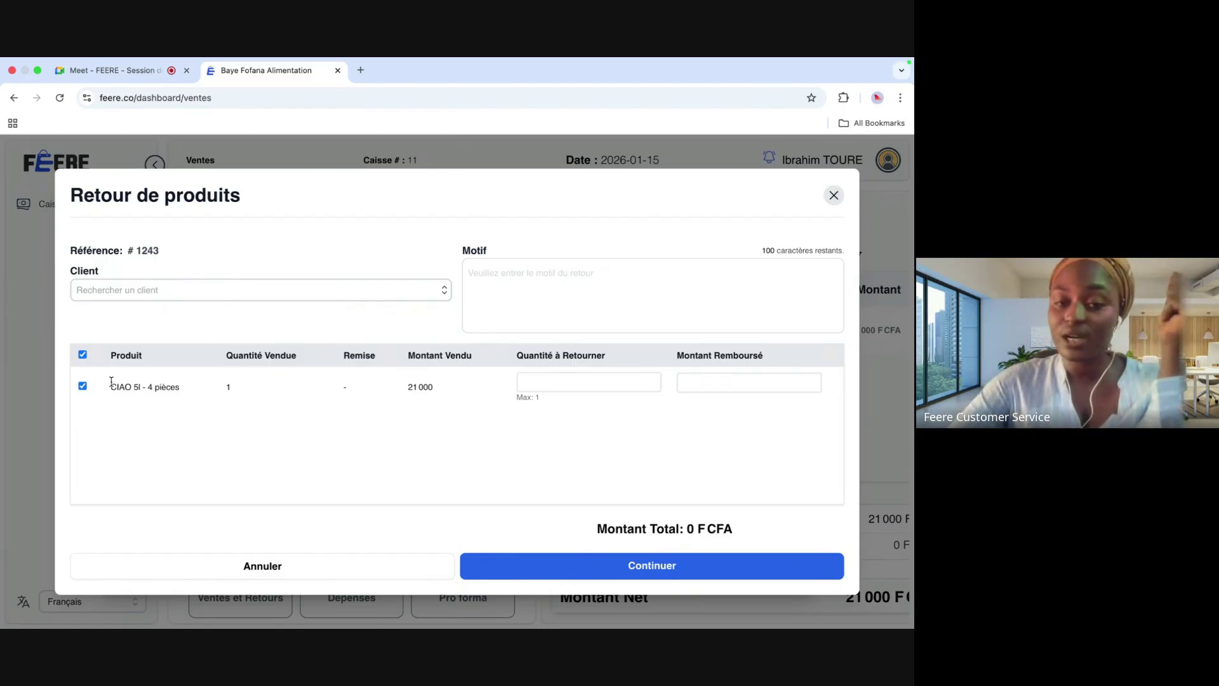
pyautogui.click(542, 385)
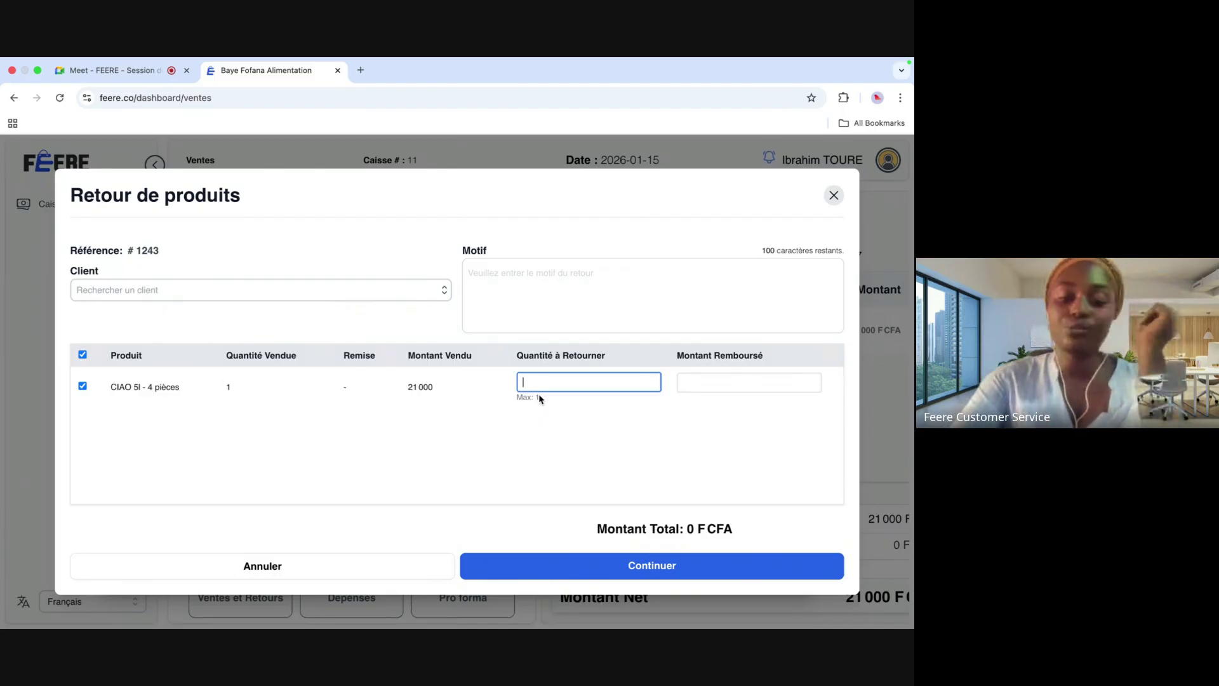
pyautogui.write('5')
pyautogui.press('BackSpace')
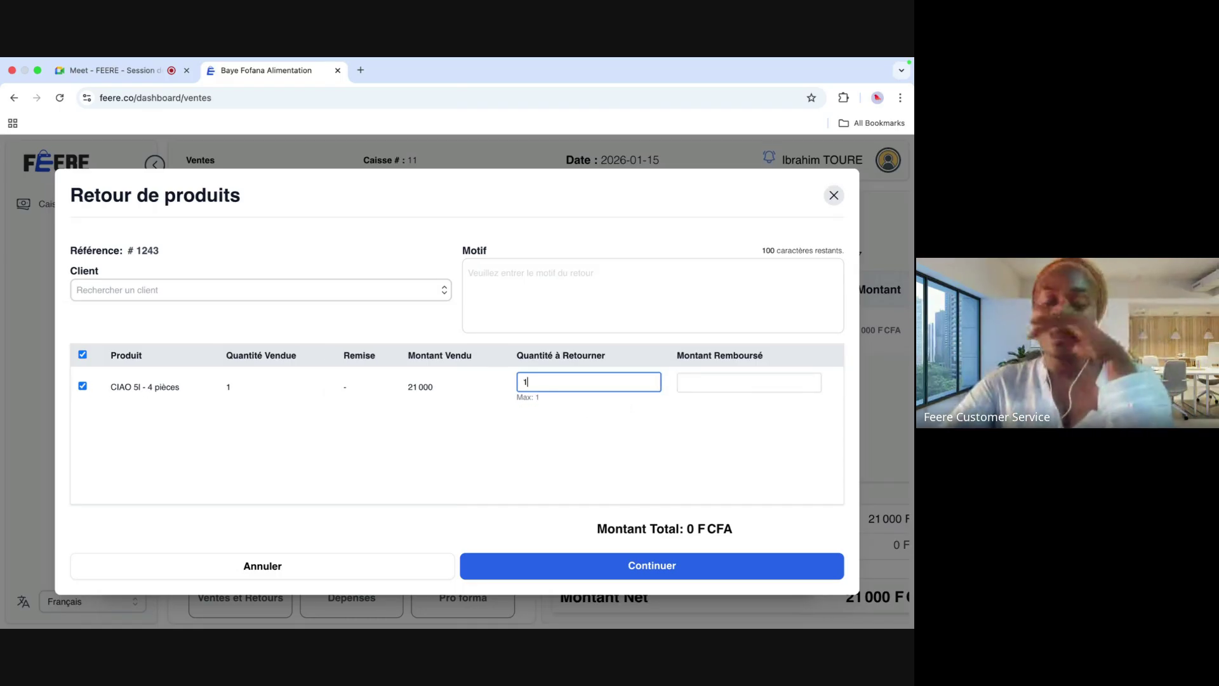
pyautogui.click(518, 289)
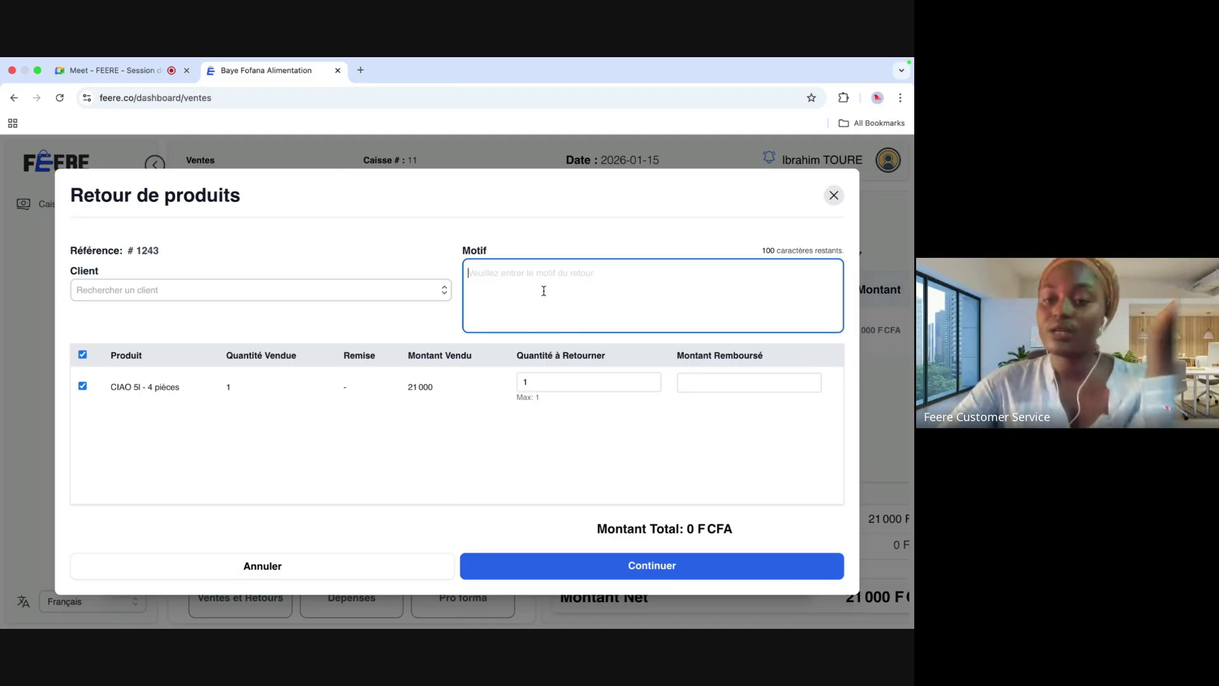
pyautogui.click(698, 381)
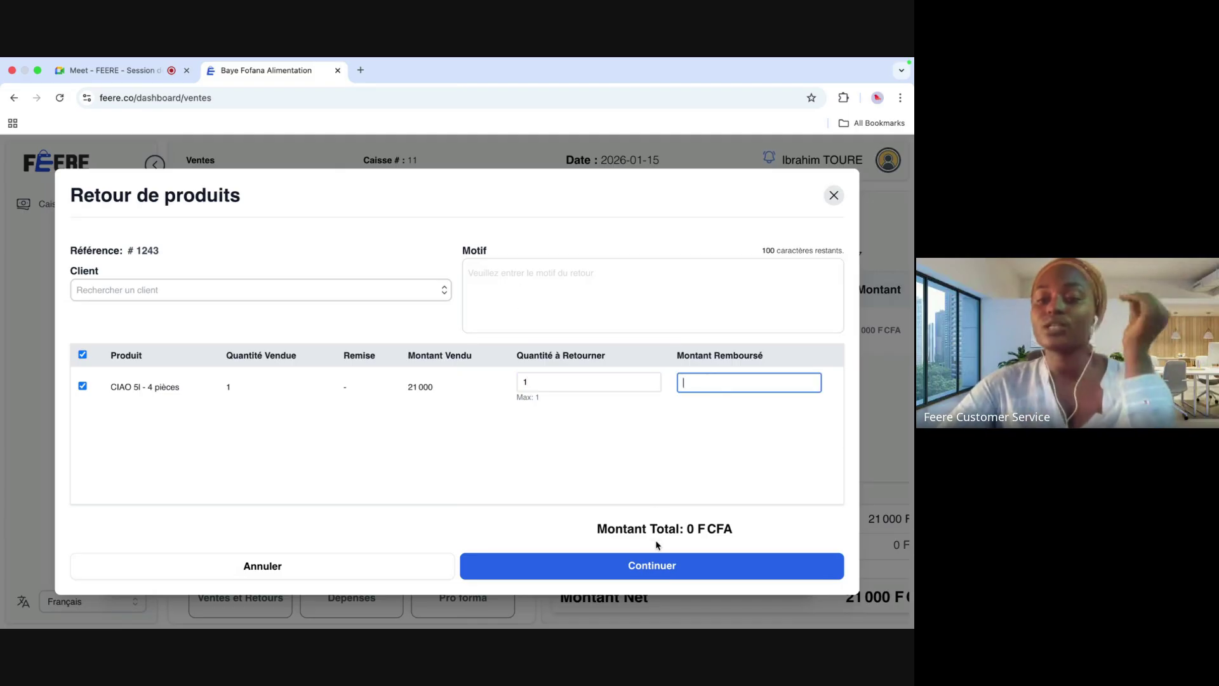
pyautogui.click(647, 569)
pyautogui.click(344, 571)
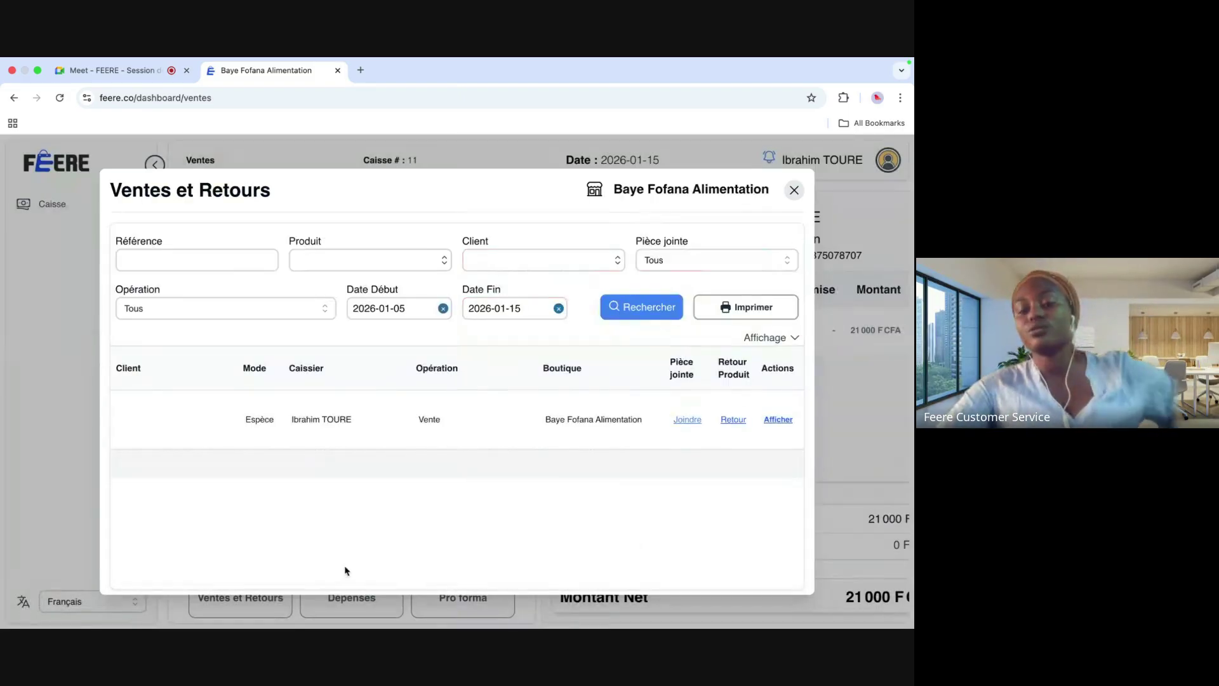
pyautogui.click(794, 191)
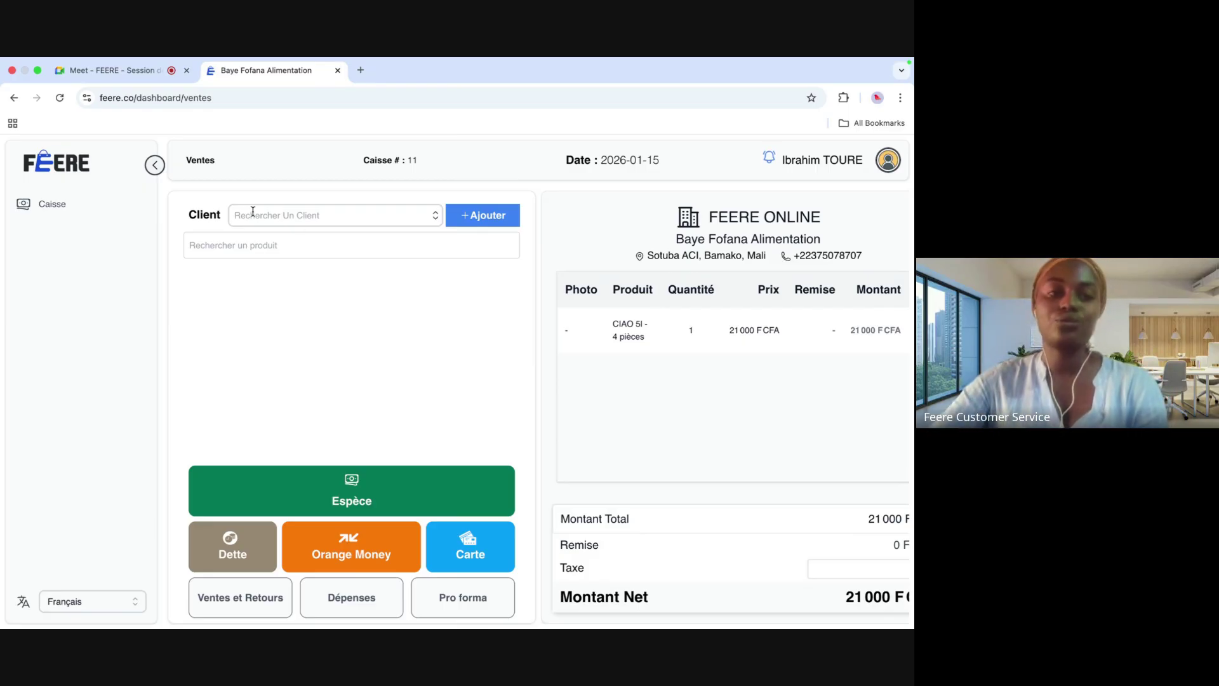
# Step: Go to the Boutiques et Magasins dashboard, then switch back to the Google Meet call
pyautogui.click(66, 165)
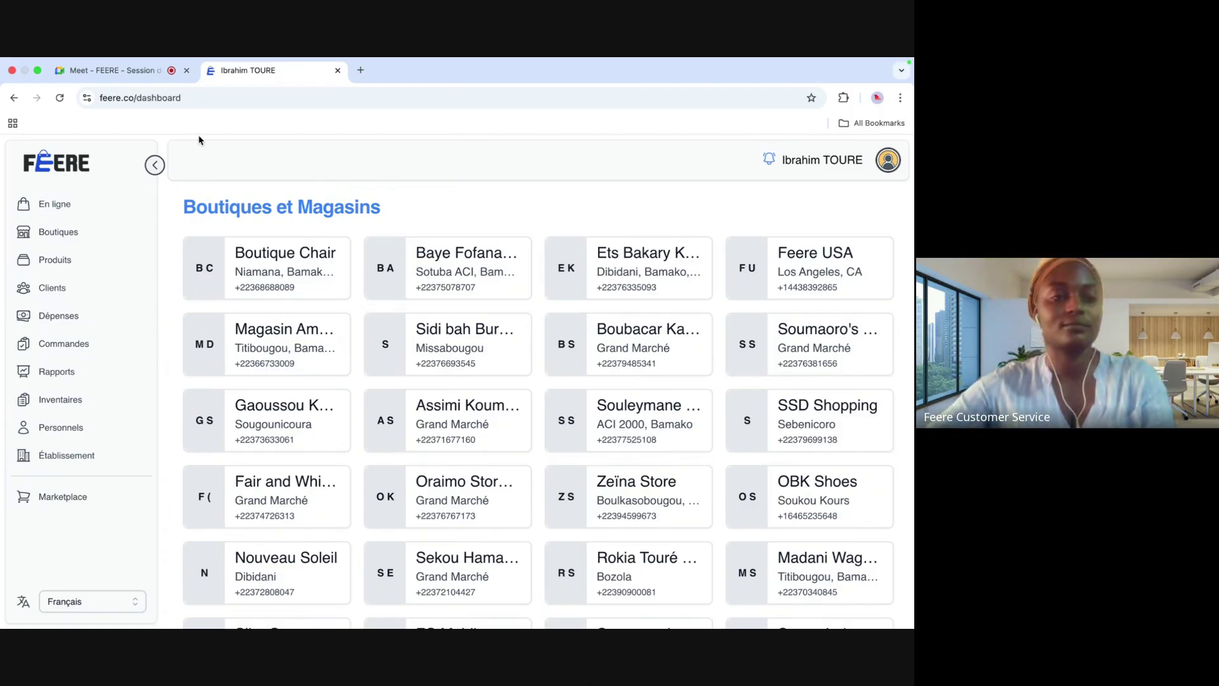
pyautogui.click(155, 68)
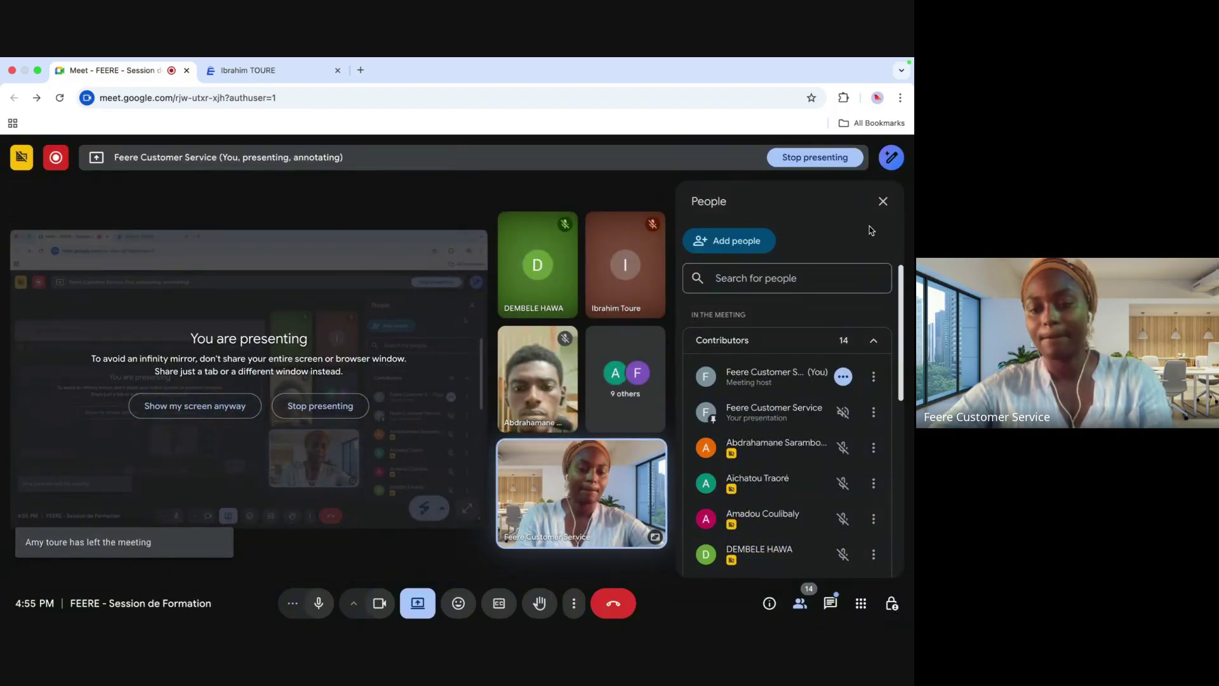
# Step: Close the People side panel in the training call
pyautogui.click(882, 201)
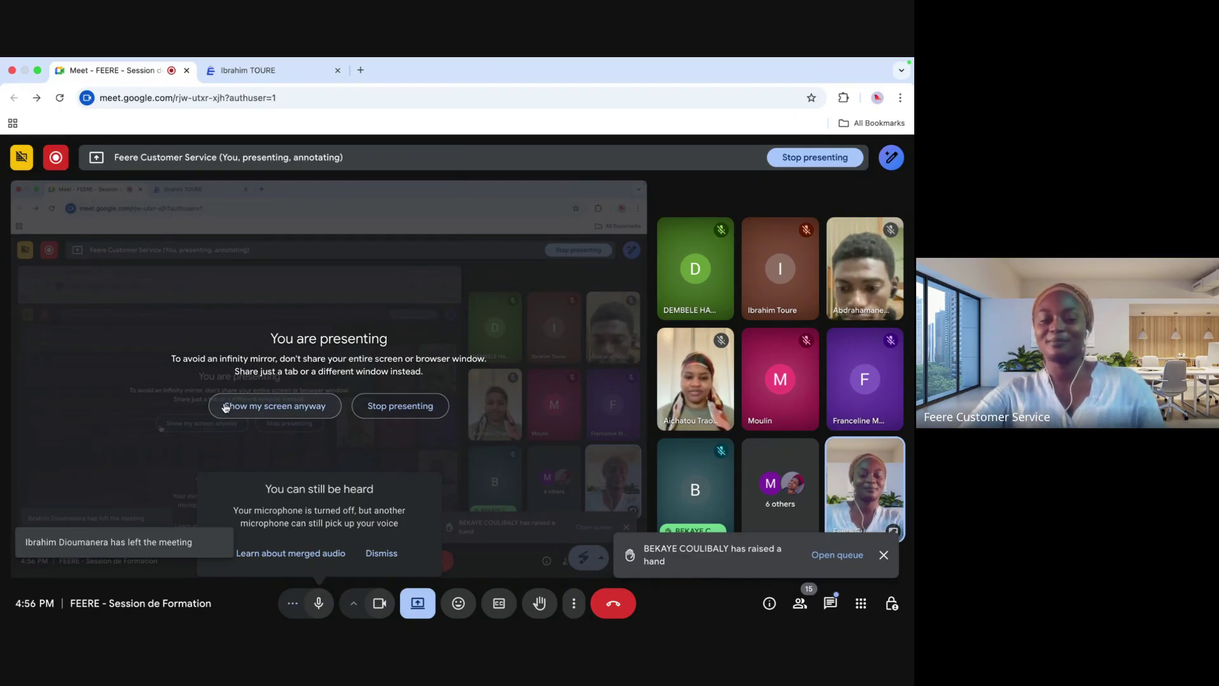
# Step: Choose 'Show my screen anyway' on the You are presenting overlay
pyautogui.click(273, 405)
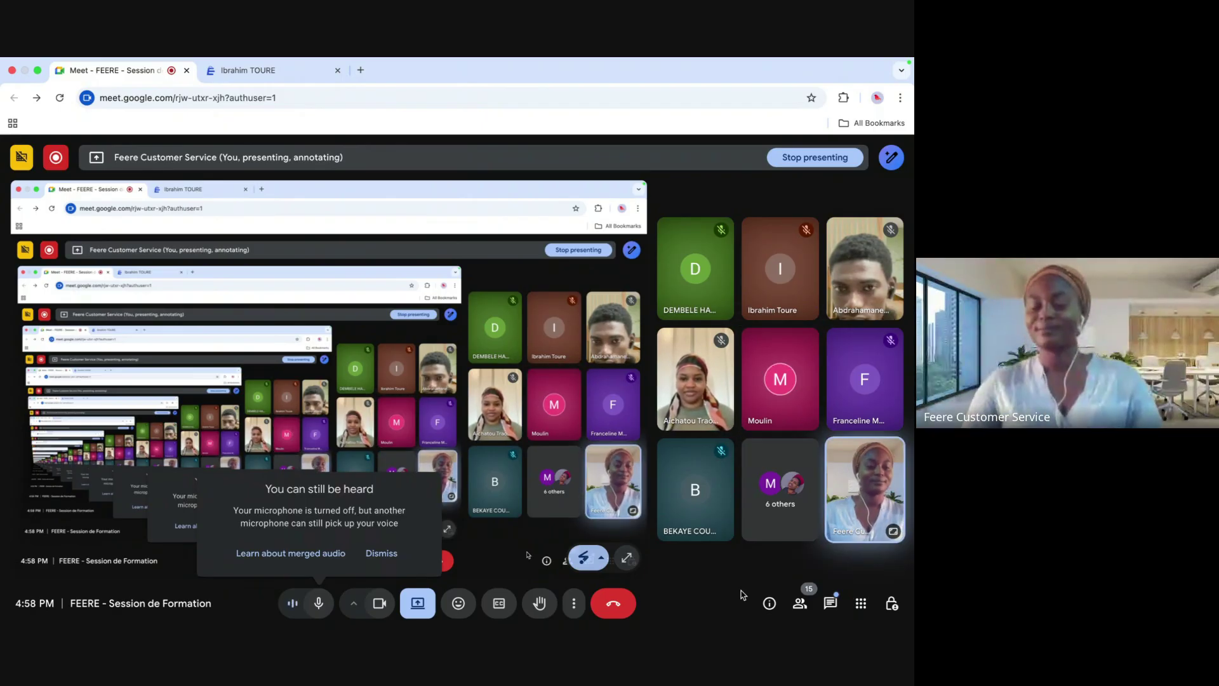
pyautogui.click(800, 604)
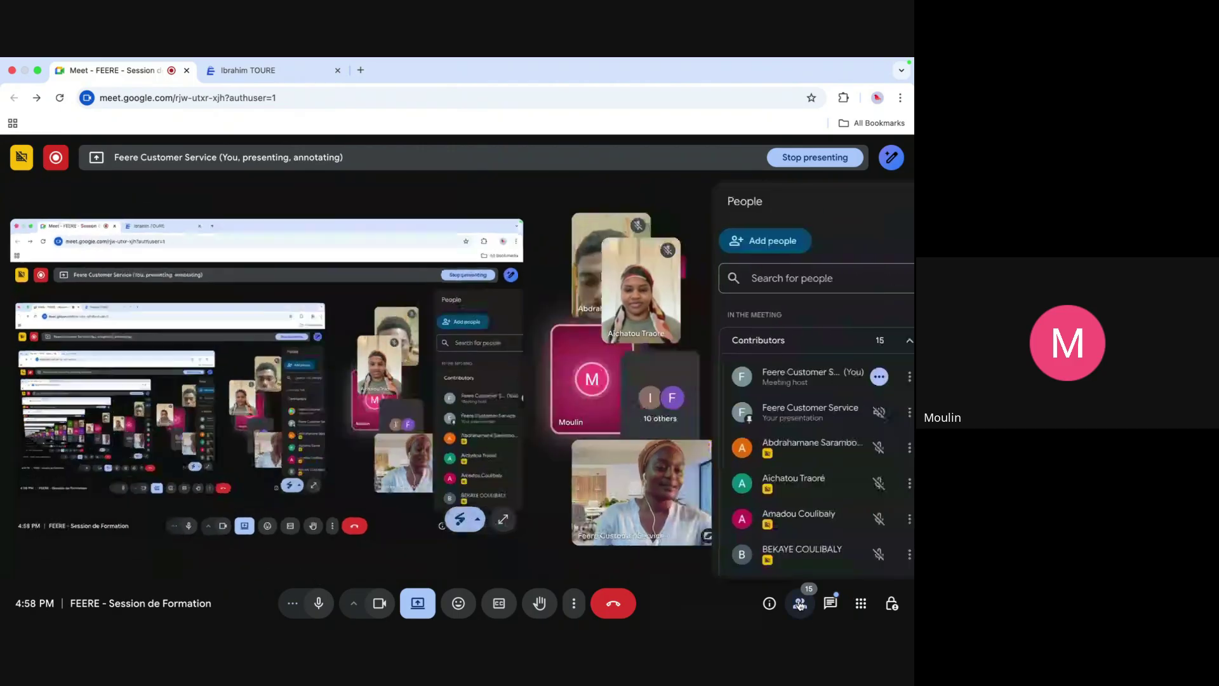
pyautogui.scroll(-10, 797, 506)
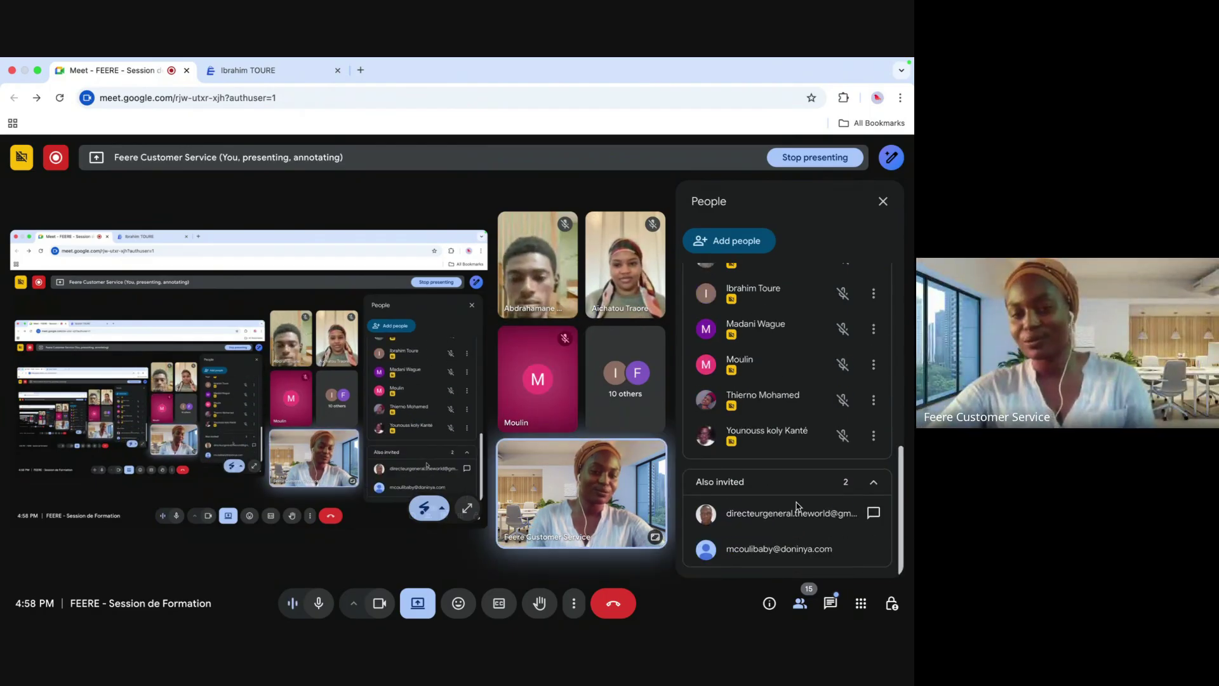
pyautogui.scroll(10, 787, 361)
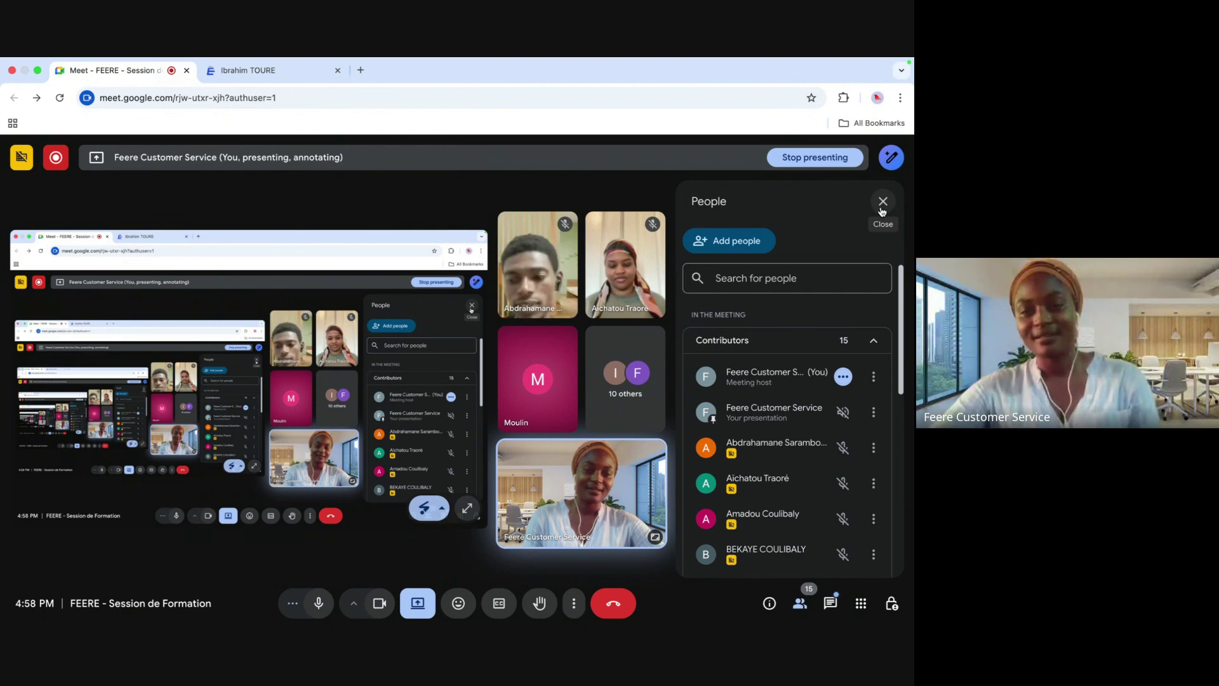
pyautogui.click(882, 210)
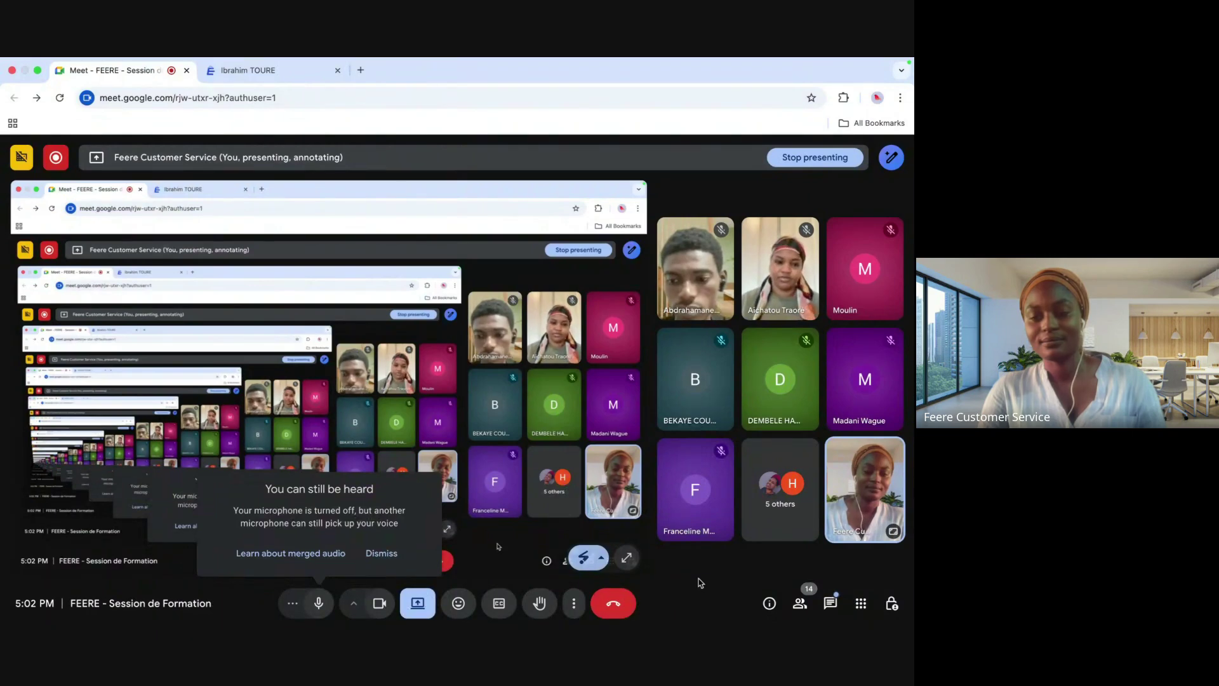
pyautogui.click(799, 603)
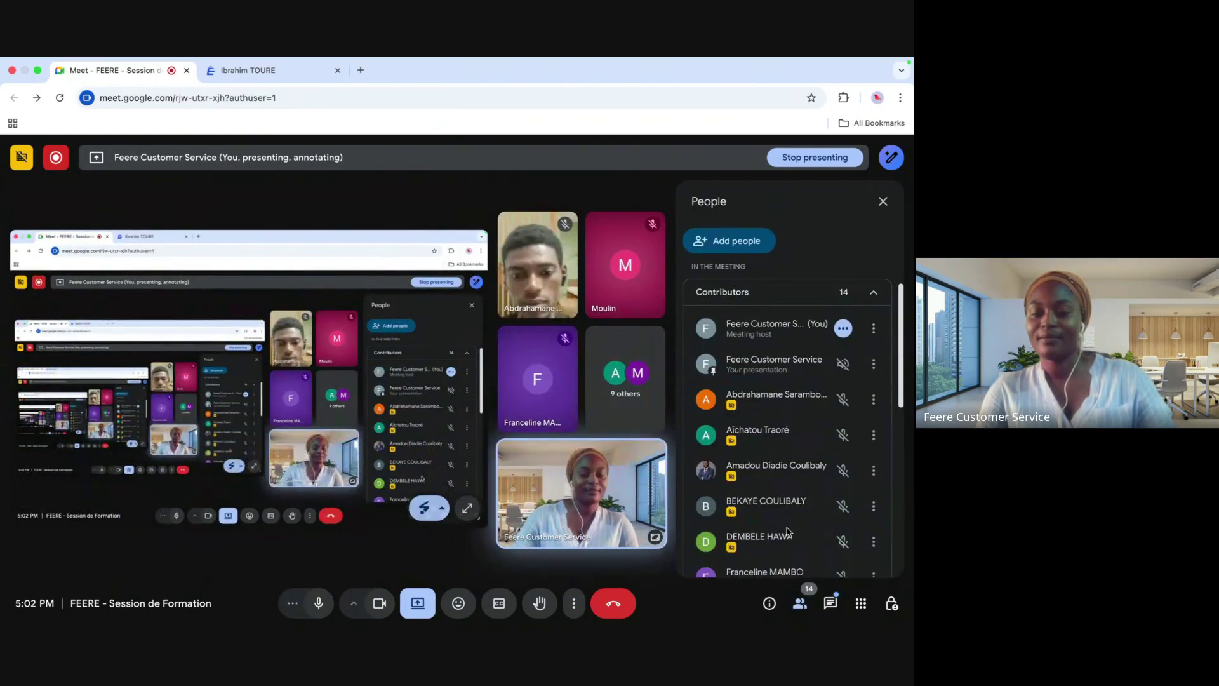
pyautogui.click(882, 201)
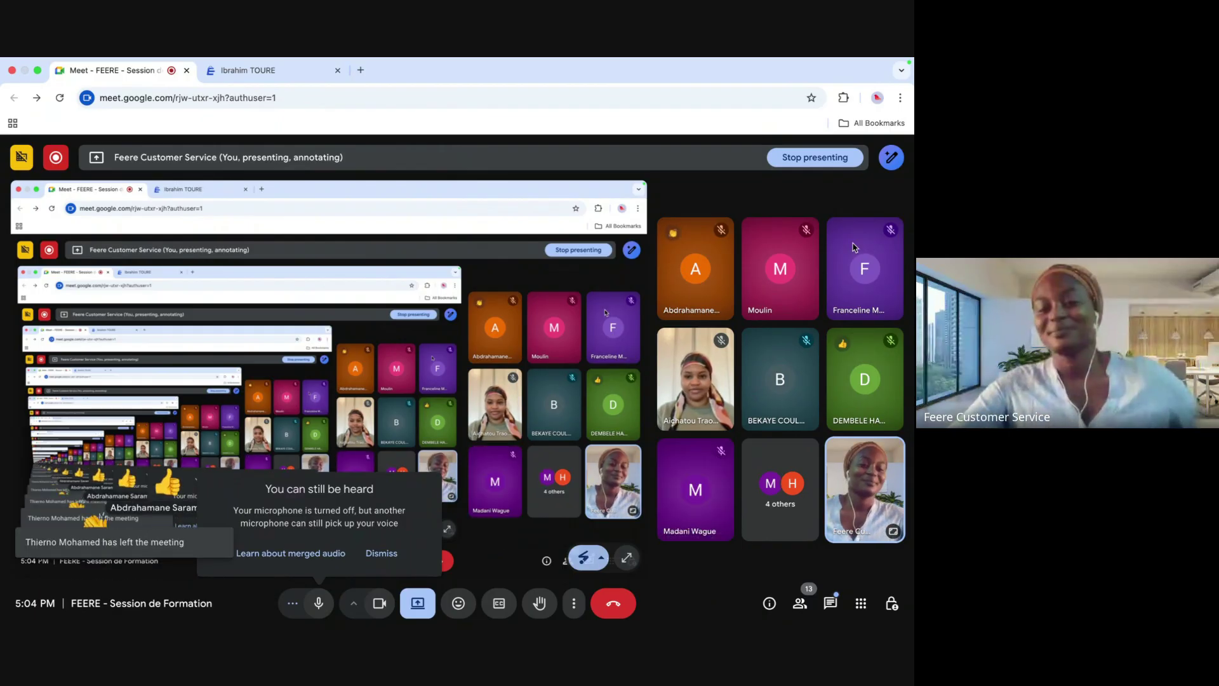
pyautogui.moveTo(839, 226)
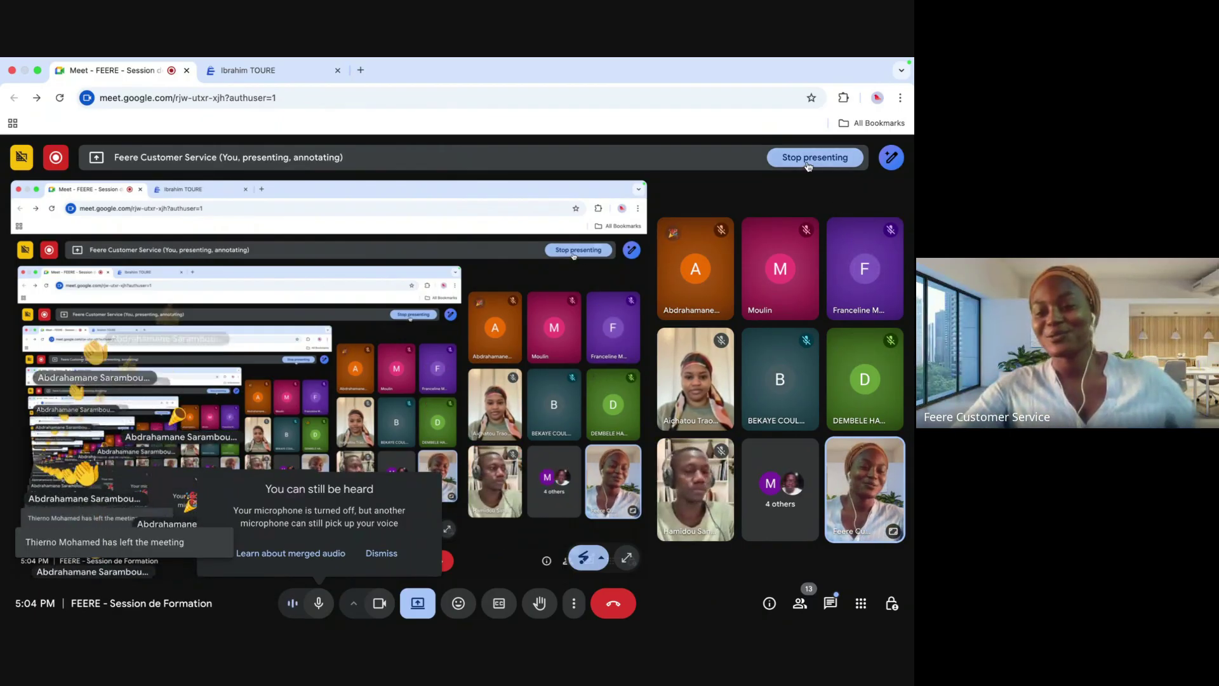